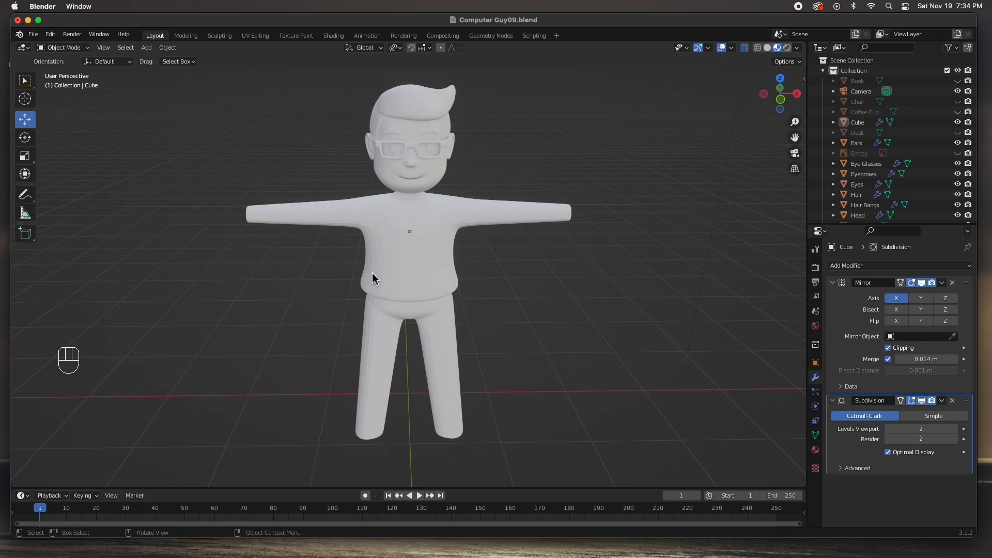
left_click(379, 252)
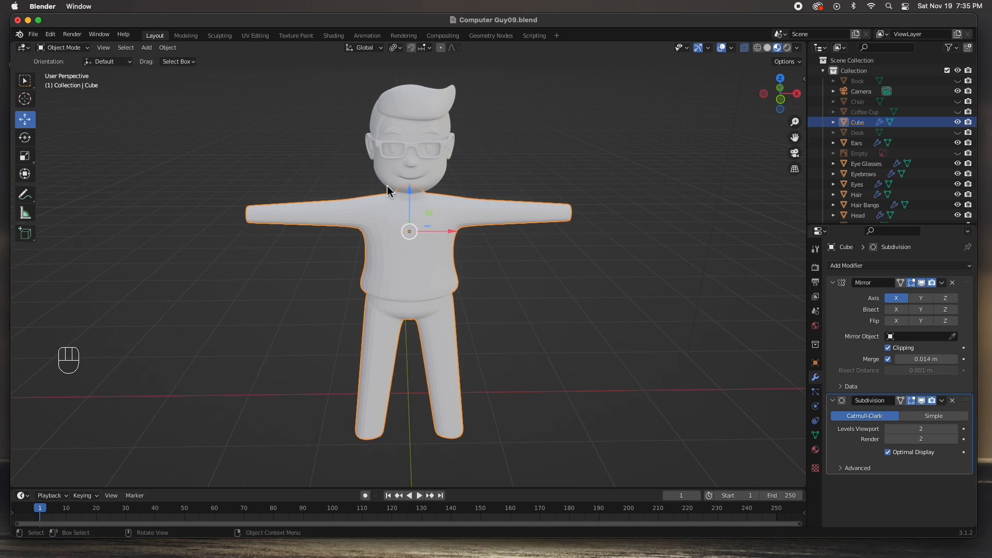
left_click(464, 321)
middle_click_drag(464, 329, 456, 312)
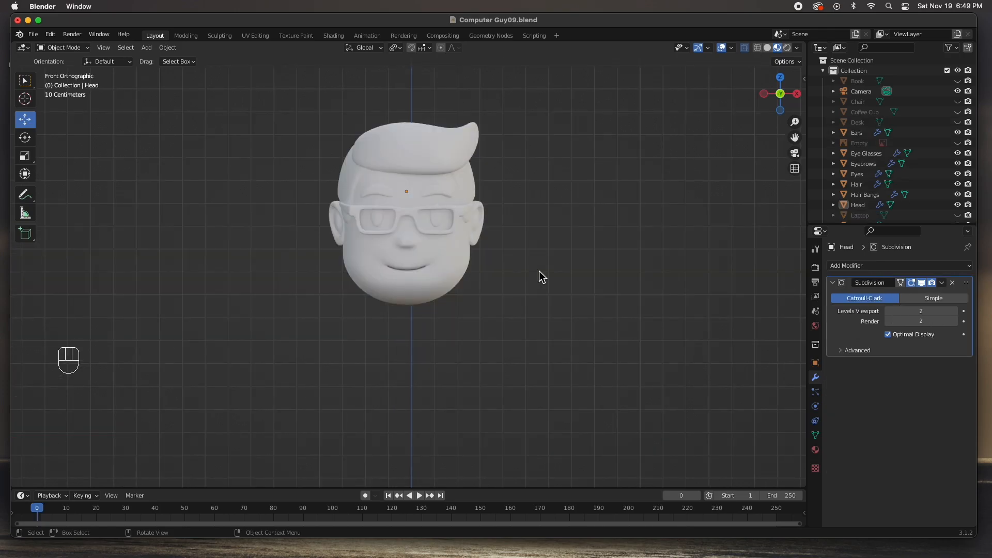
left_click(445, 271)
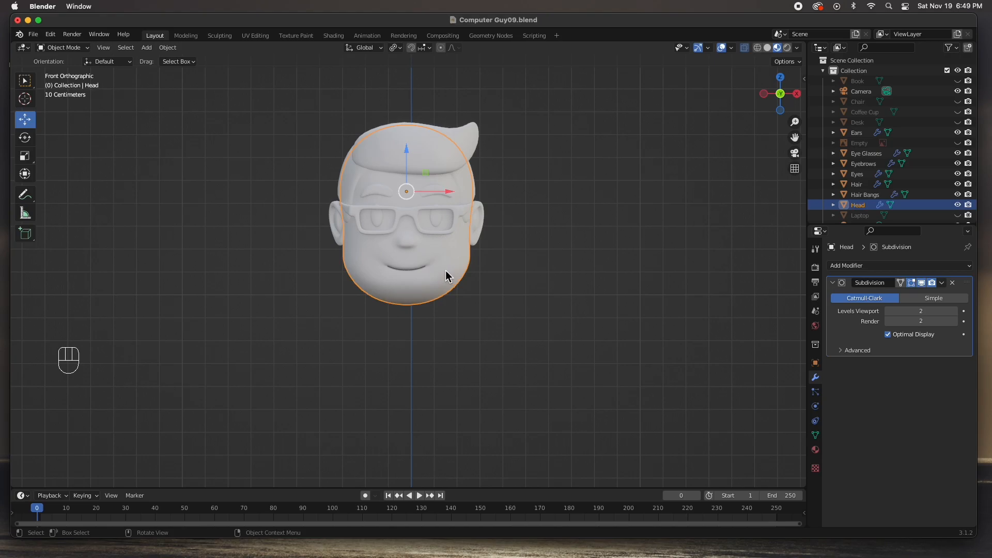
left_click(408, 212)
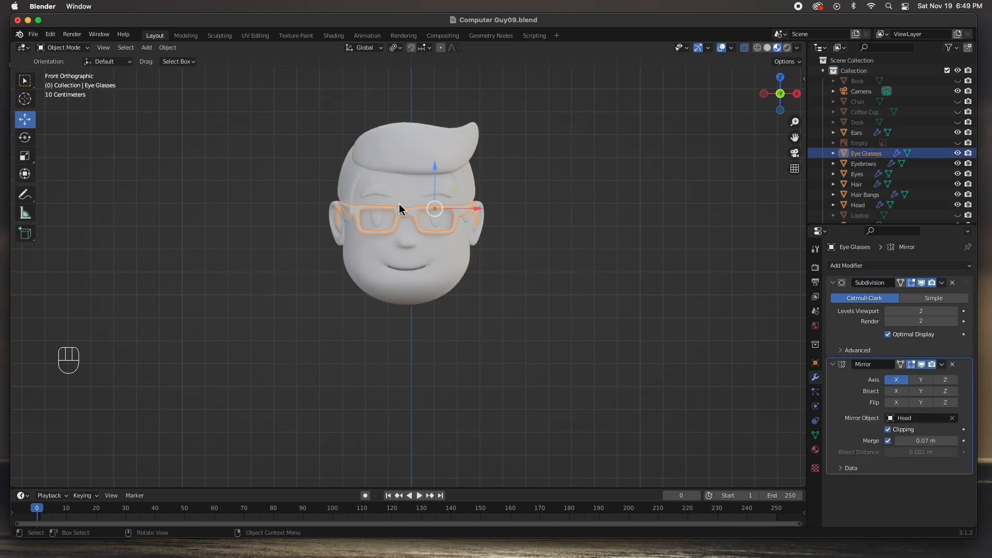
left_click(535, 270)
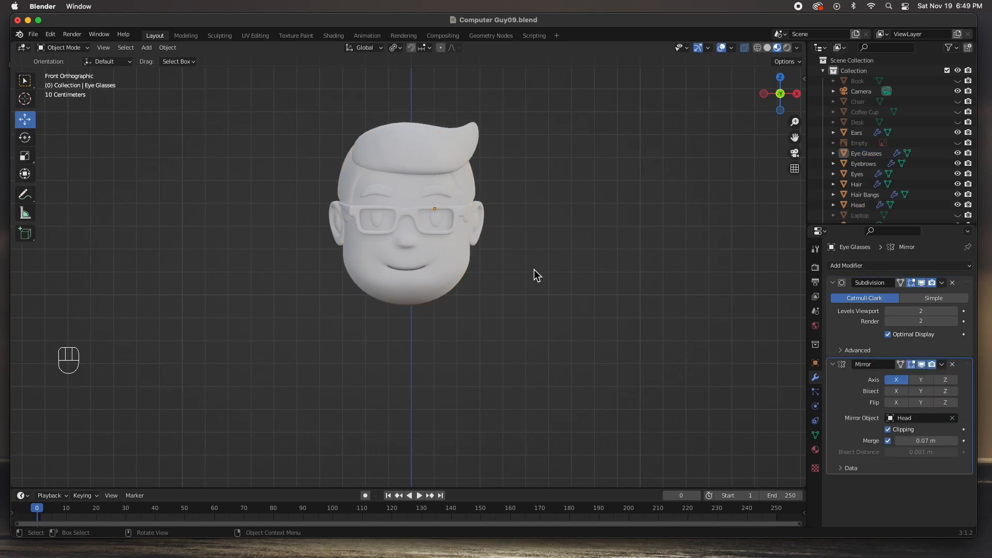
Step: Add a cube mesh to the scene and move it straight down along Z from the head
scroll(481, 299, "down", 2)
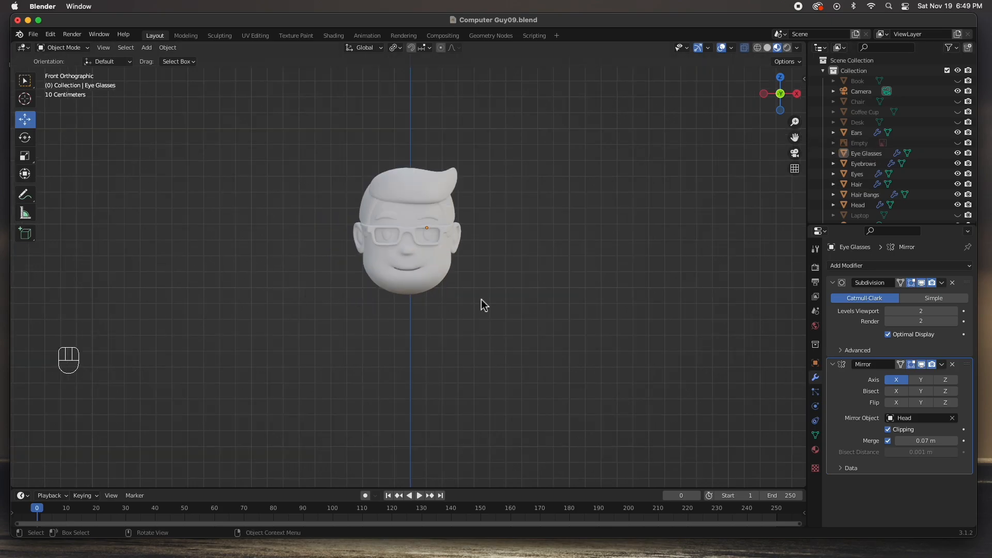
middle_click_drag(480, 315, 496, 233, "shift")
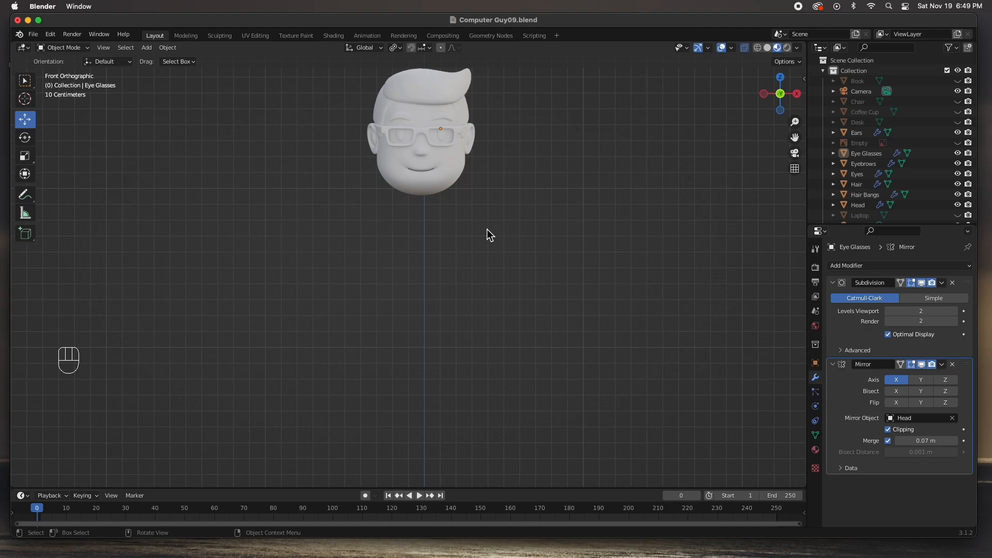
key("shift")
key("shift+a")
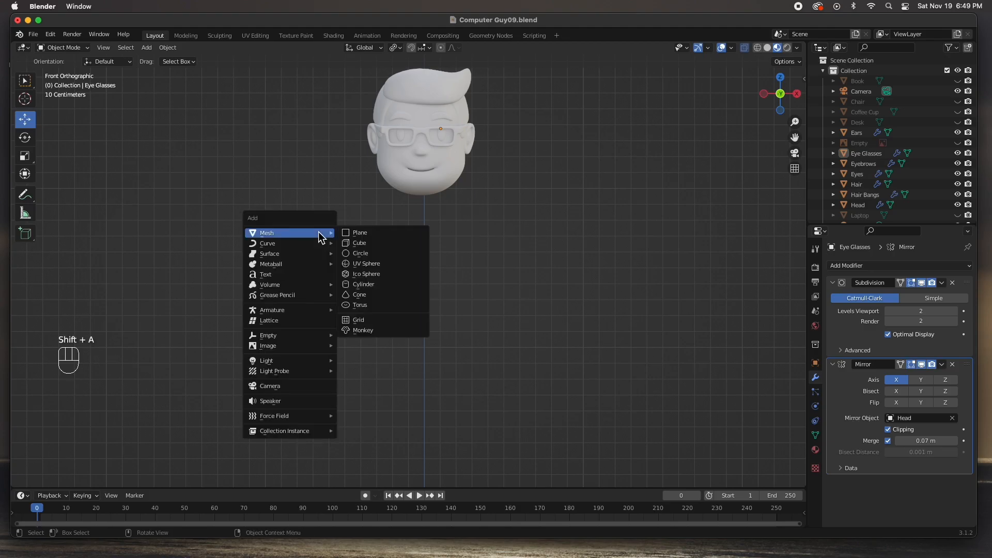
left_click(363, 242)
left_click_drag(421, 173, 423, 215)
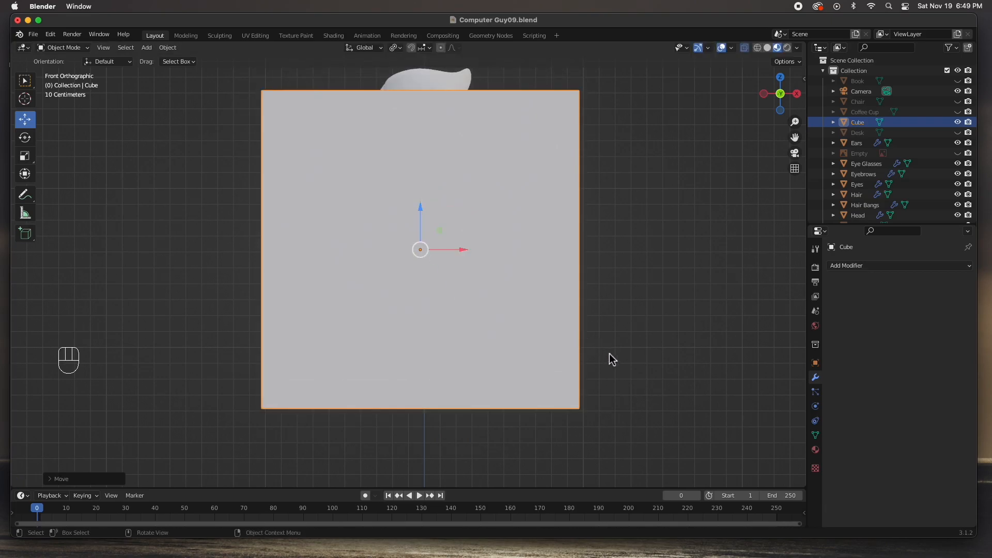
Step: Scale the cube down uniformly to about 0.4 and lower it so it sits just beneath the chin
key("s")
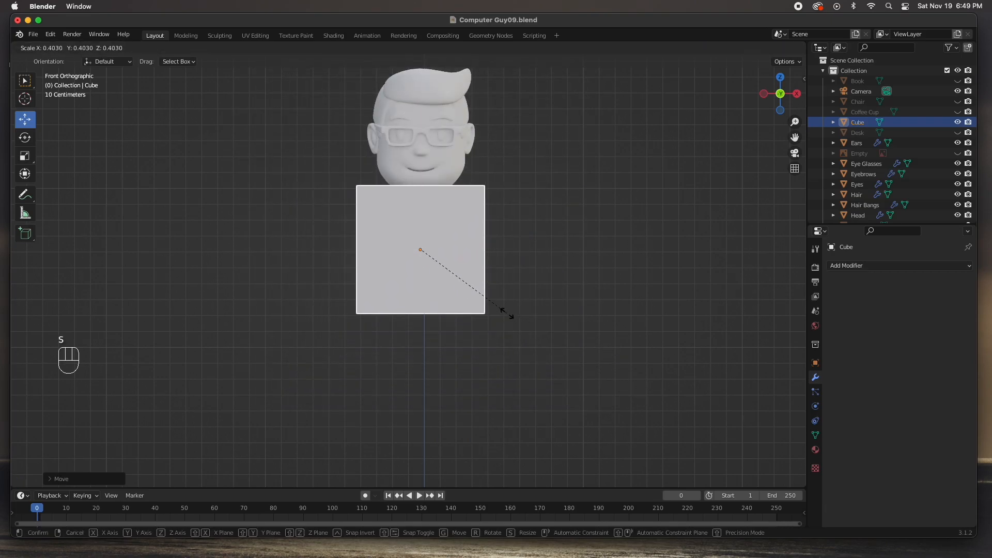
left_click(506, 312)
left_click_drag(419, 211, 419, 229)
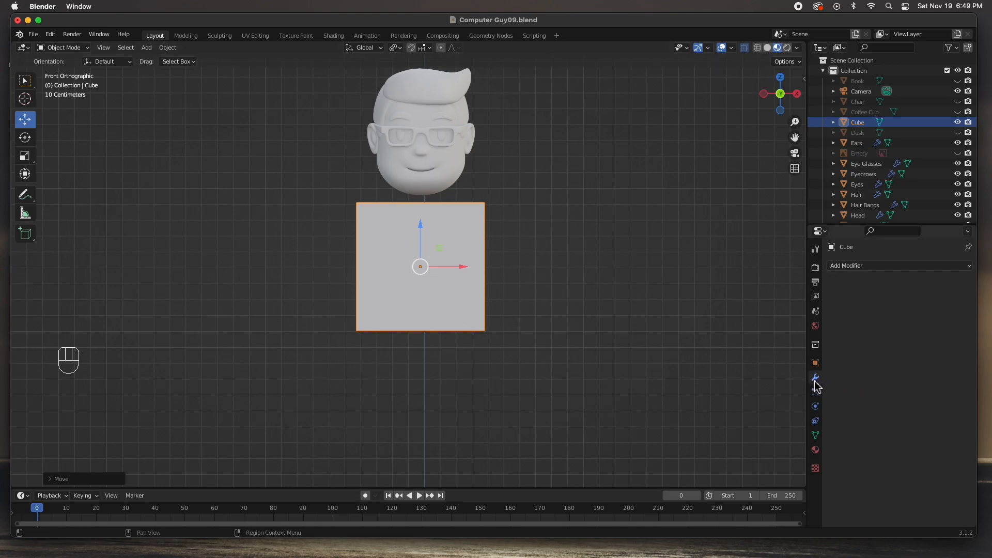
Step: Add a Subdivision Surface modifier to the cube and scale the rounded shape up slightly
left_click(872, 267)
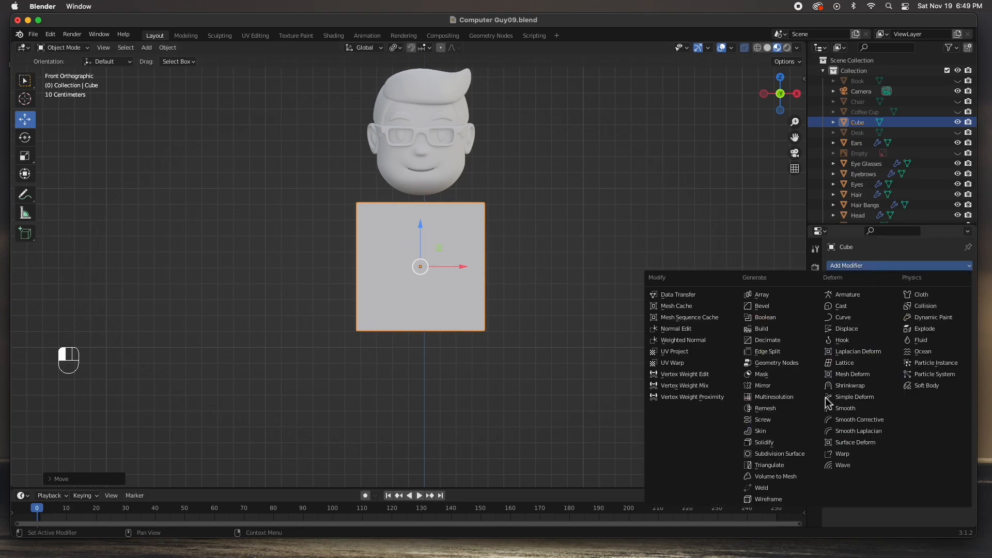
left_click(781, 454)
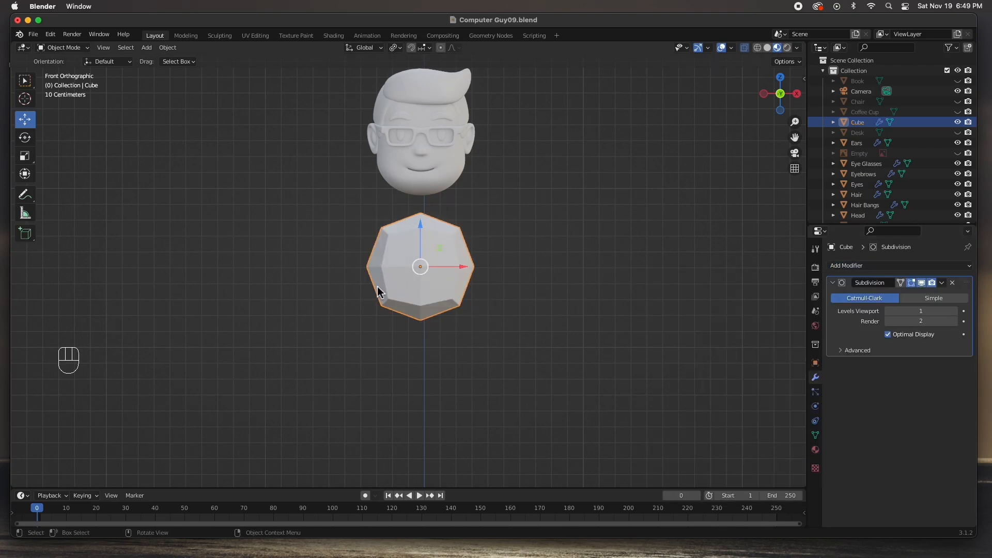
key("s")
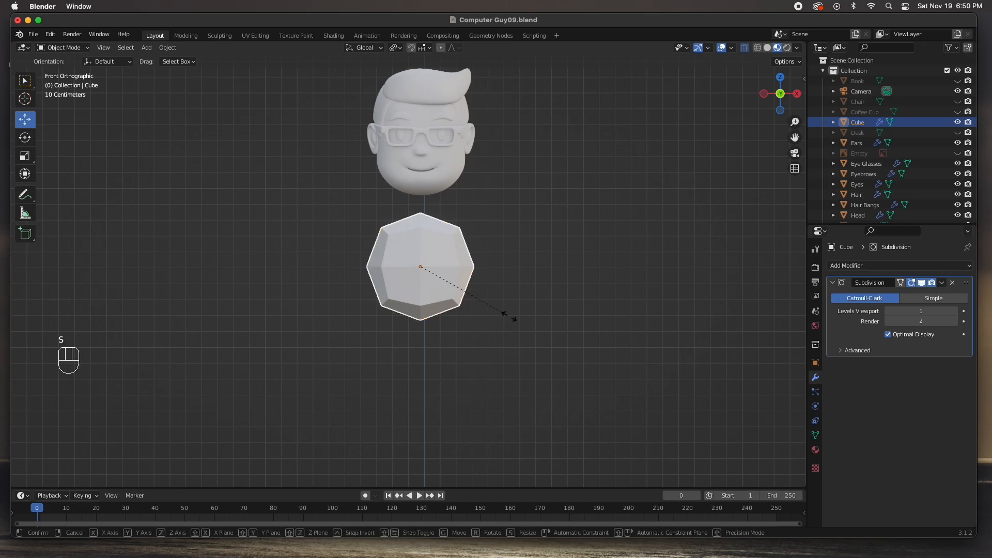
left_click(527, 333)
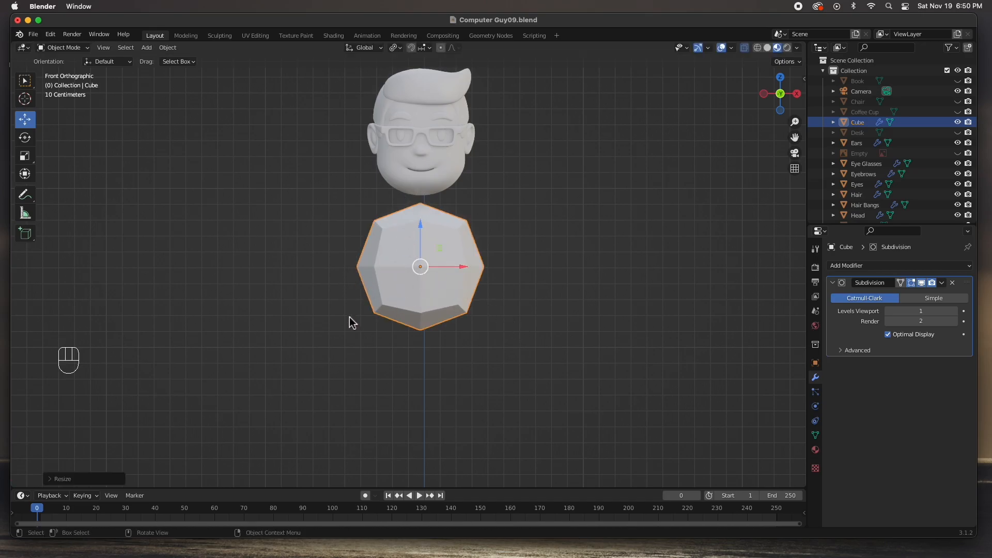
Step: Apply the cube's Subdivision modifier at viewport level 1
key("Tab")
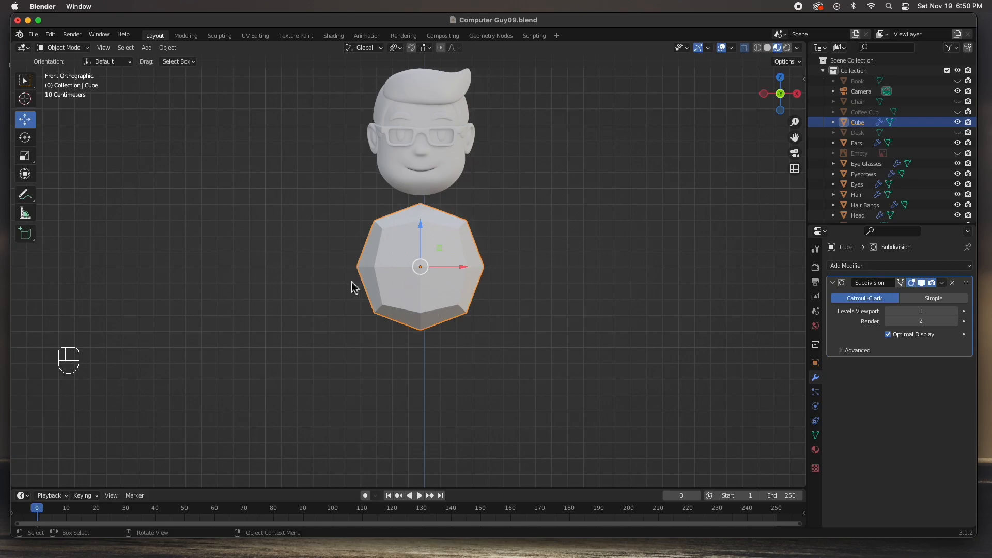
left_click(941, 282)
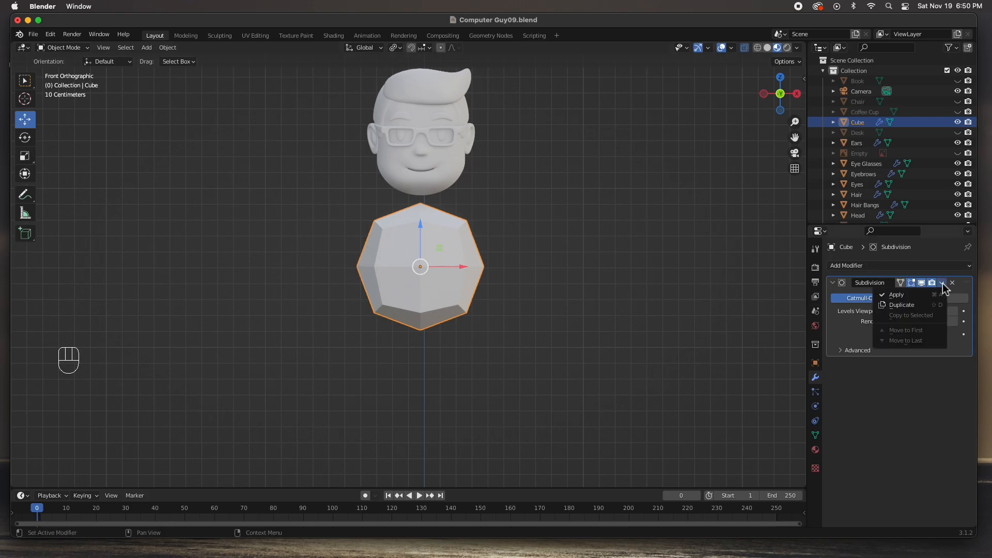
left_click(925, 295)
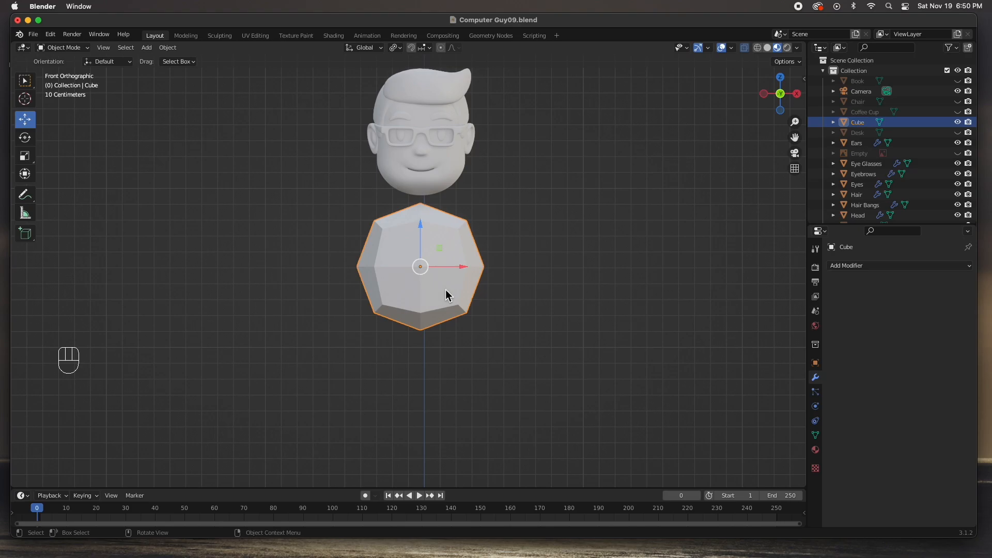
Step: Extrude all faces of the cube's lower half straight down three times, starting with about 0.14 m, to lengthen the torso
key("Tab")
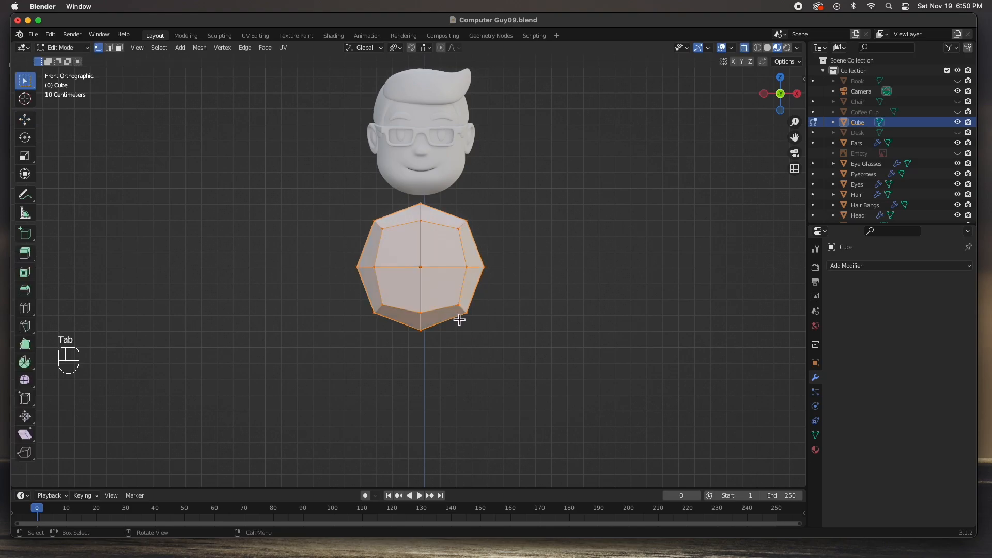
key("3")
left_click_drag(554, 373, 320, 274)
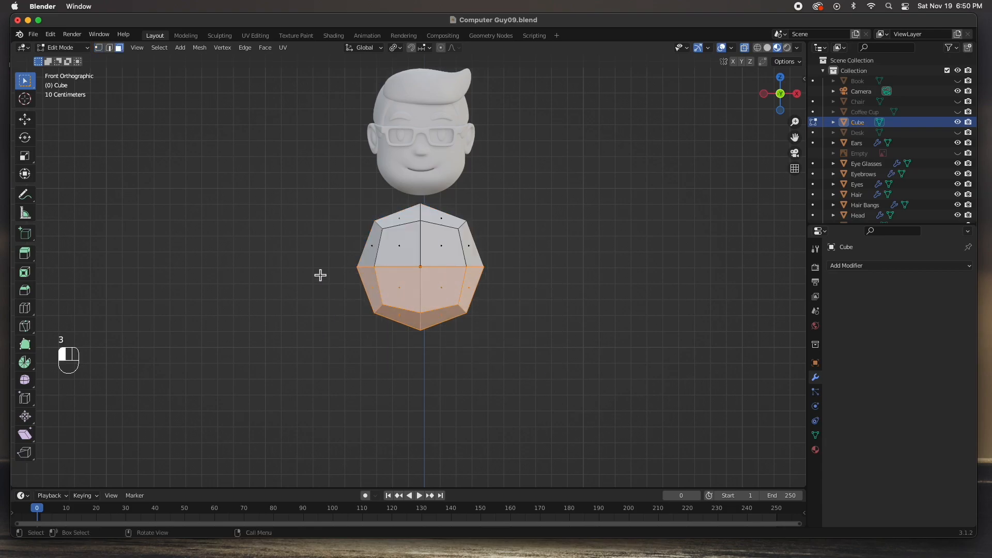
middle_click_drag(525, 303, 641, 283)
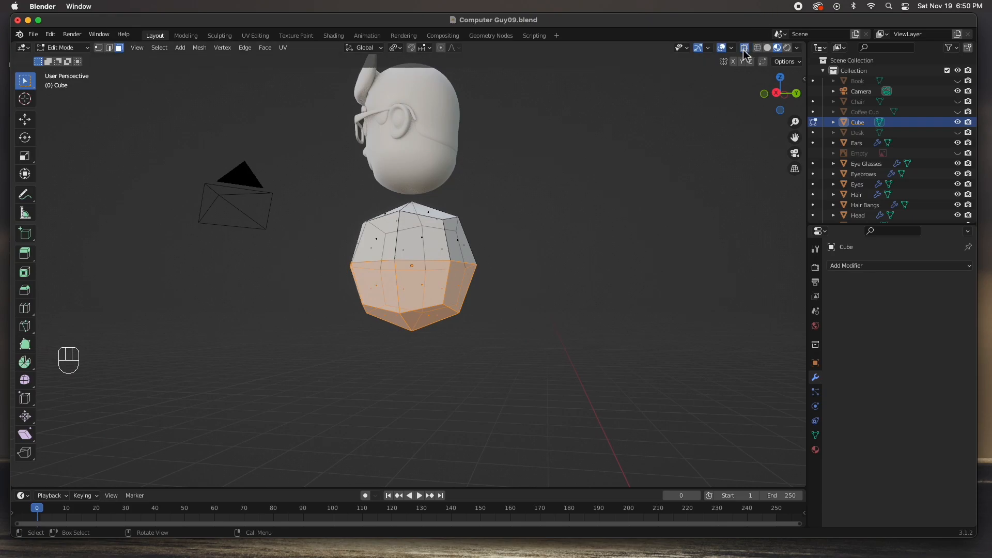
key("KP_1")
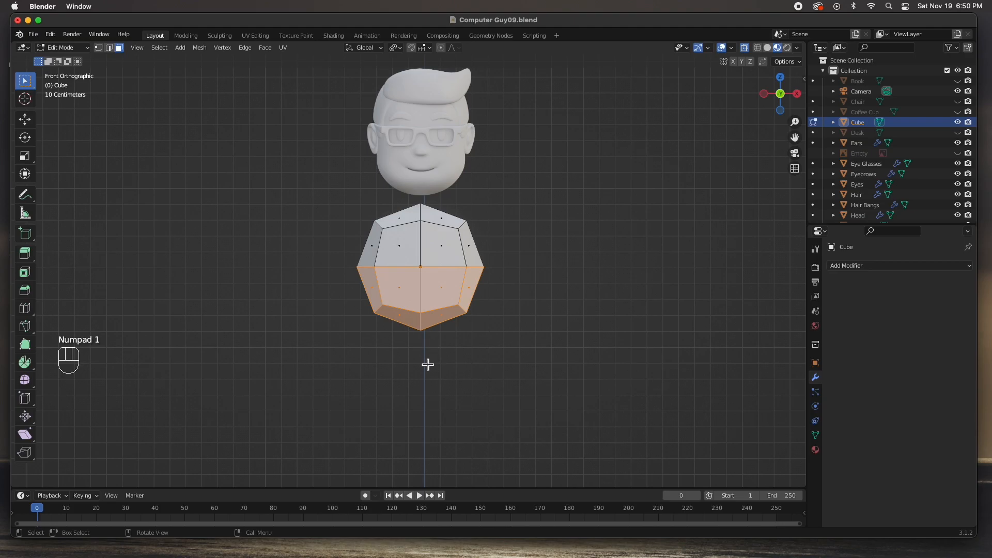
key("e")
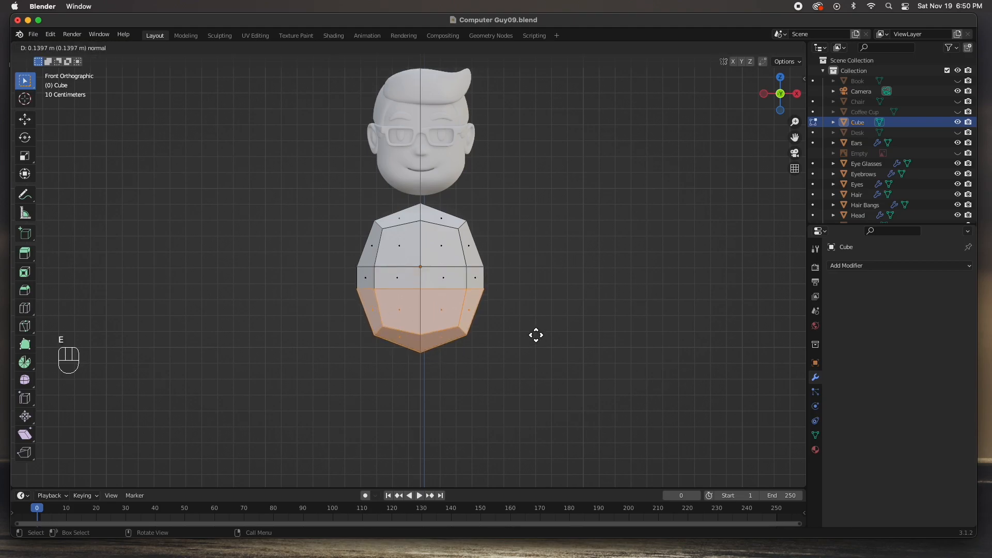
left_click(536, 334)
key("e")
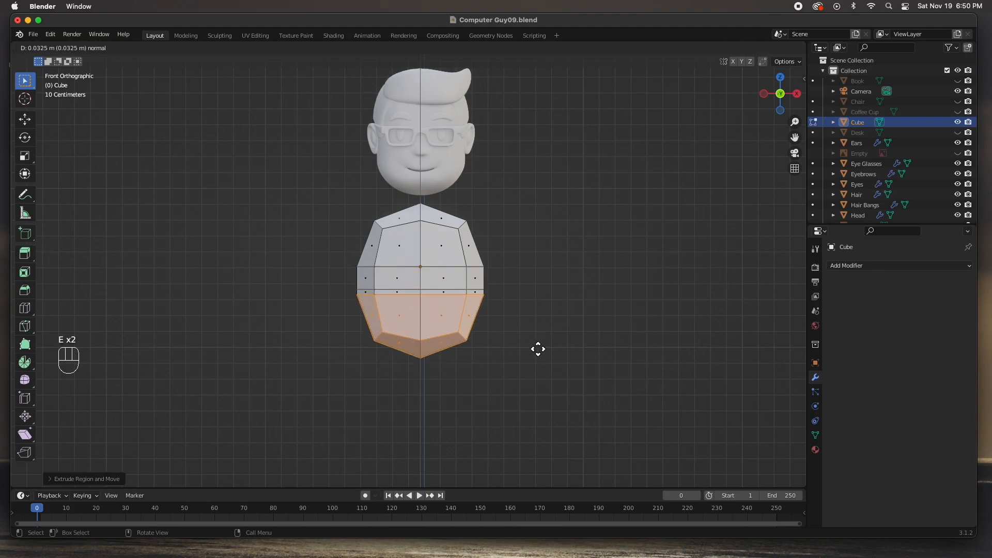
left_click(536, 354)
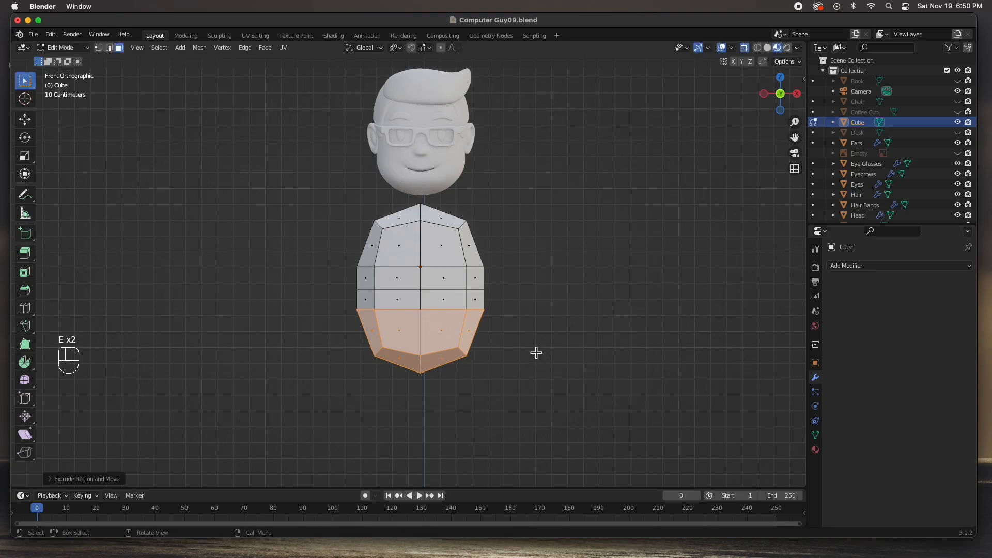
key("e")
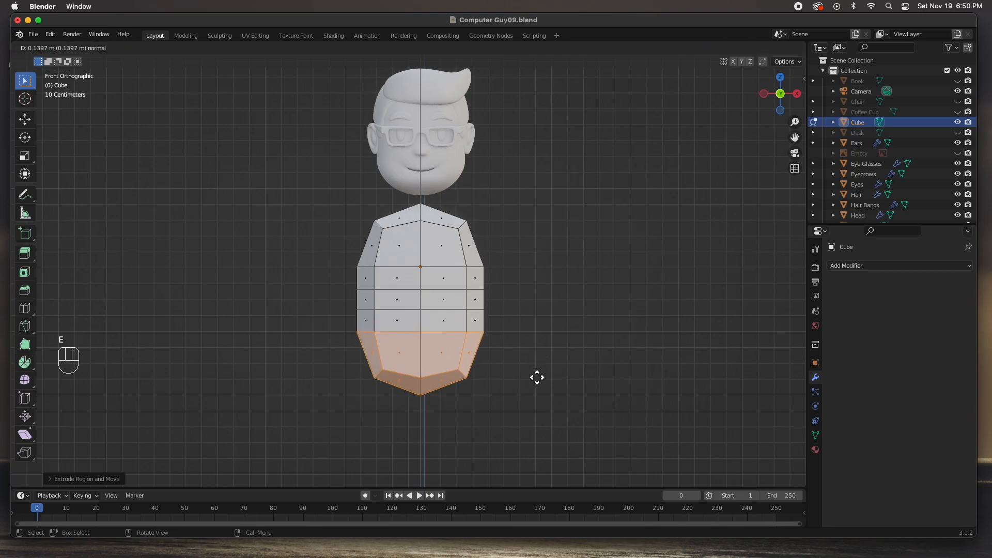
left_click(538, 371)
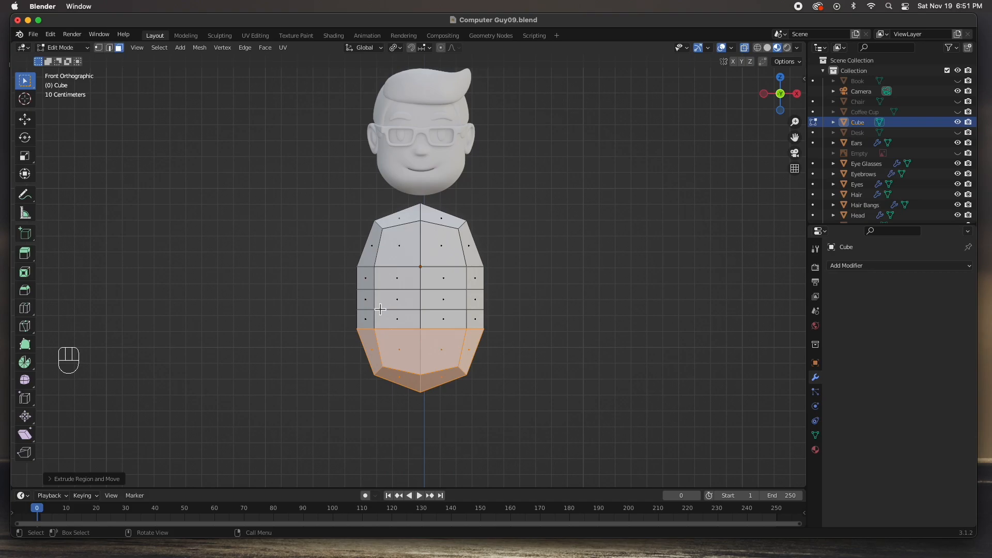
Step: Taper the torso's bottom by scaling the vertices from the lowest extruded loop downward to about 0.9
key("1")
left_click(357, 328, "alt")
left_click_drag(330, 324, 514, 410)
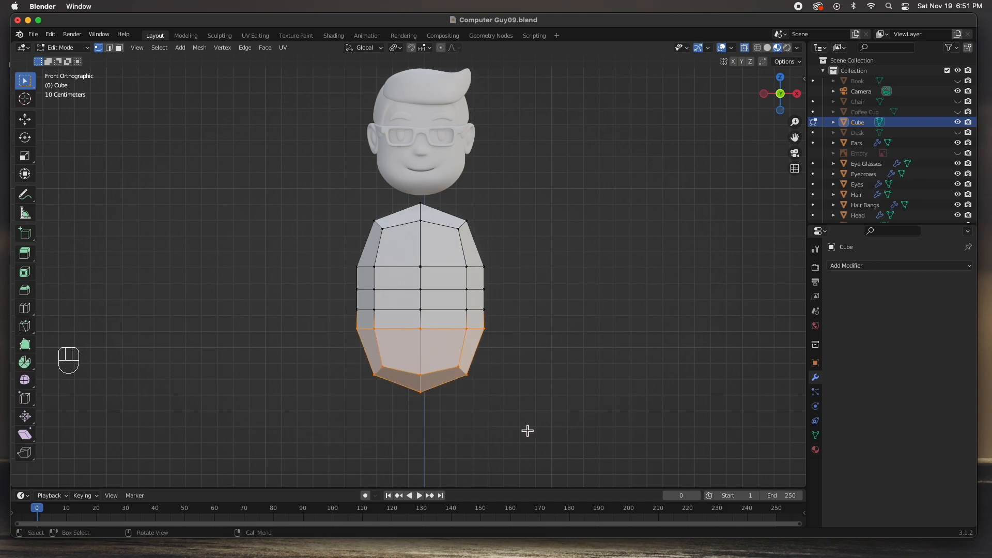
key("s")
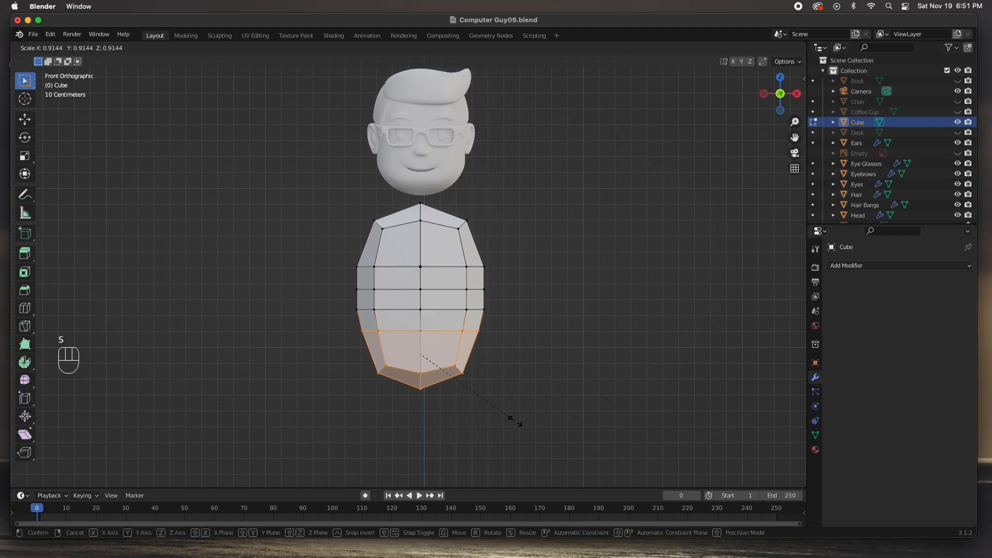
left_click(513, 419)
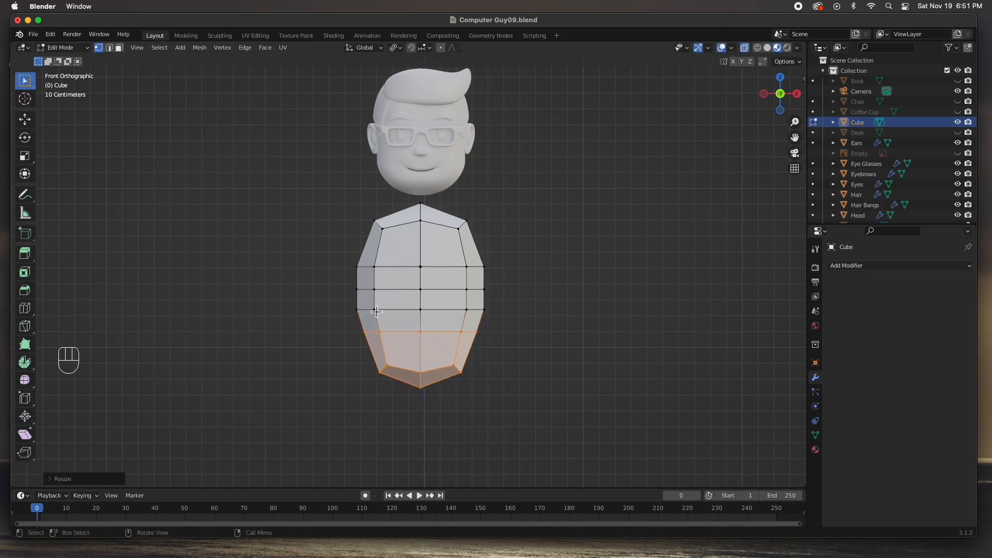
Step: Scale the horizontal vertex loop just above the tapered bottom slightly inward to smooth the torso's outline
left_click_drag(344, 302, 513, 319)
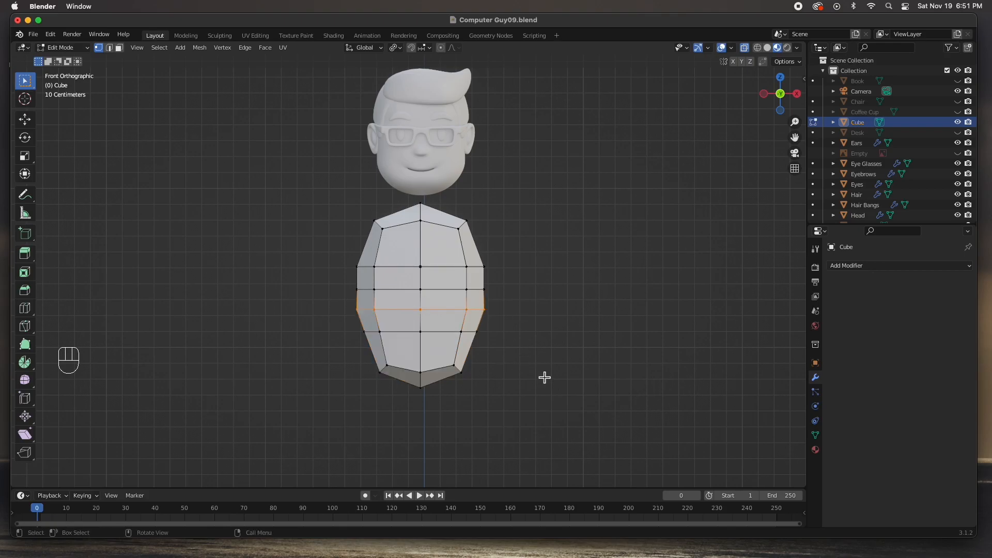
key("s")
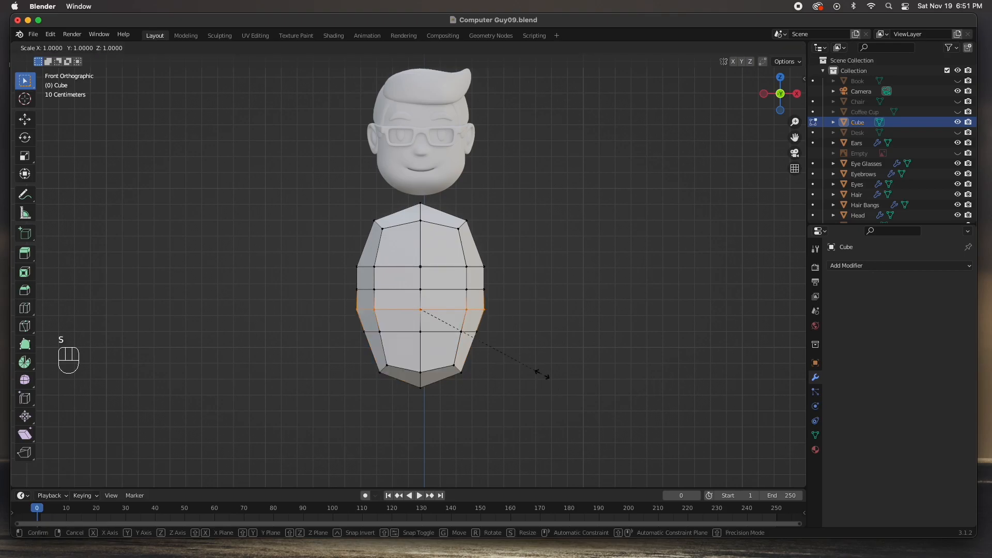
left_click(537, 373)
Step: Move the two lowest horizontal vertex loops of the torso down along Z, the lower one by about 0.05 m, to space them evenly
left_click_drag(354, 326, 524, 349)
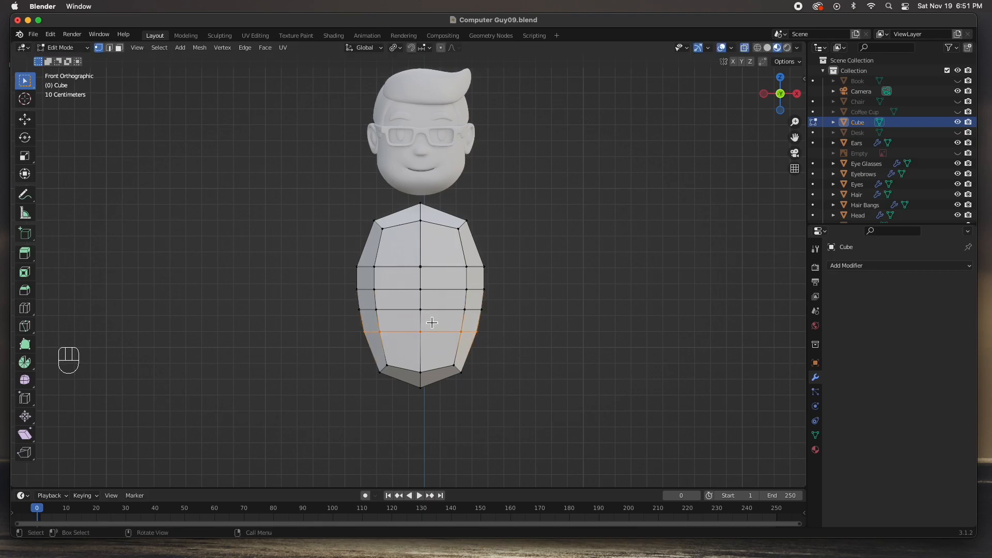
key("g")
key("z")
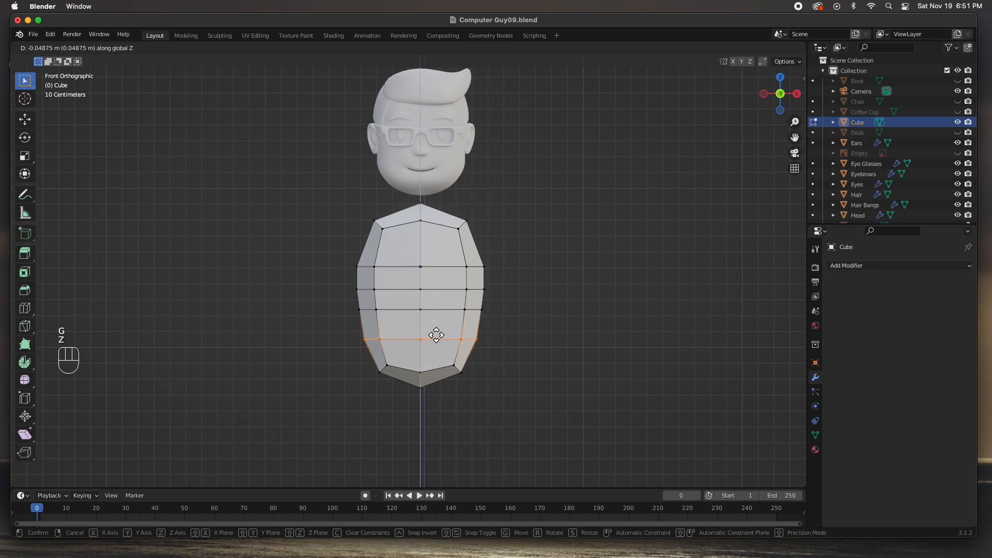
left_click(436, 337)
left_click_drag(342, 298, 526, 331)
key("g")
key("z")
left_click(481, 331)
Step: Move the torso's upper horizontal vertex loop, at chest height, up along Z by about 0.08 m
left_click_drag(344, 260, 506, 281)
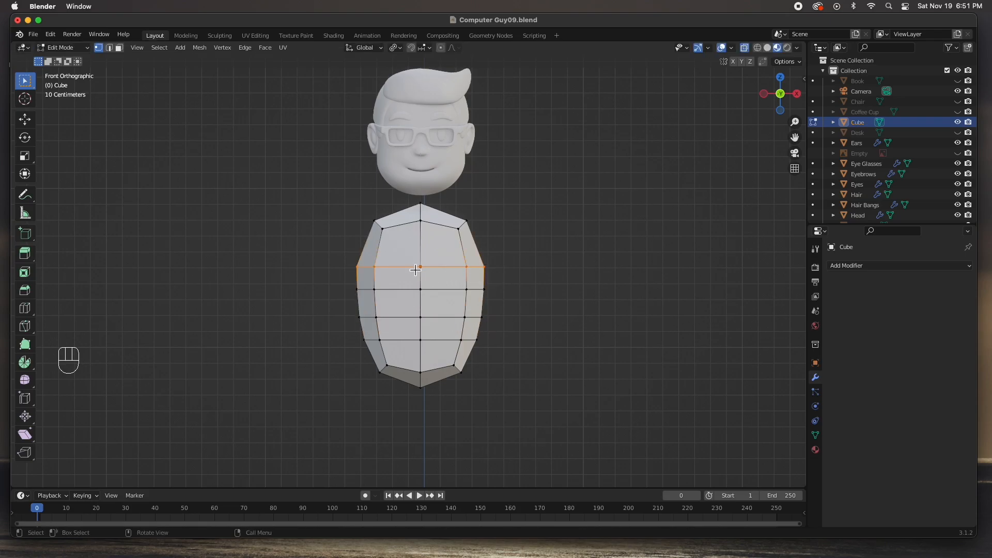
key("g")
key("z")
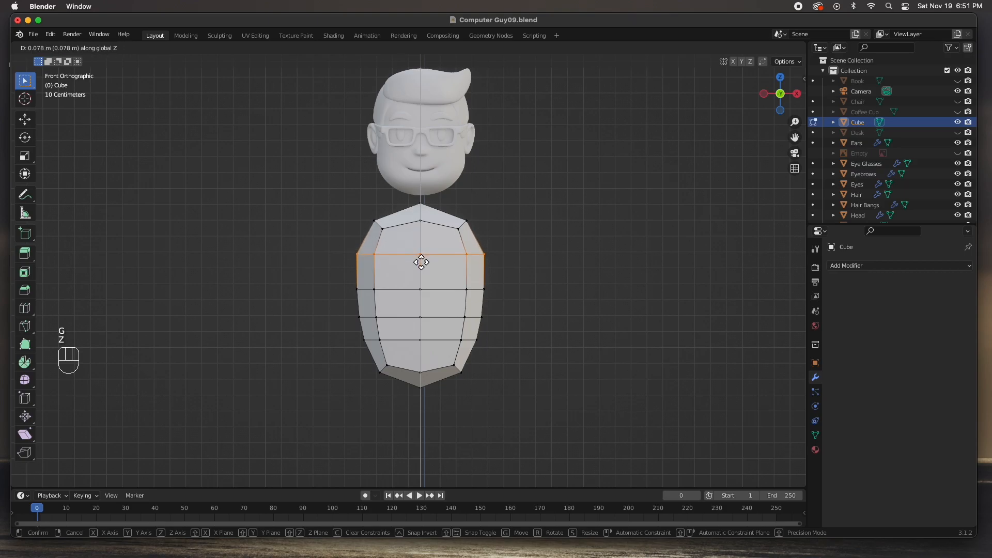
left_click(420, 255)
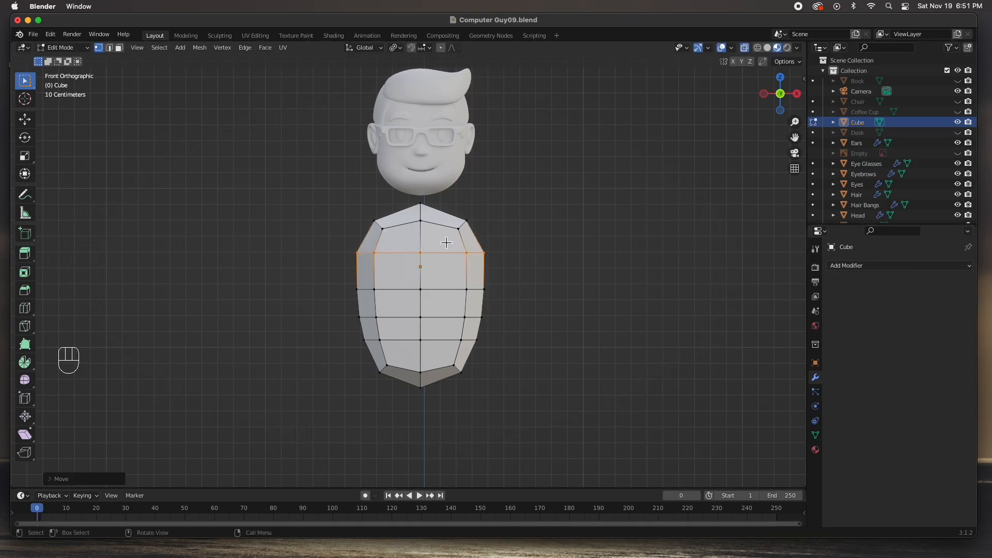
Step: Lower the top centre vertices of the torso along Z to flatten the shoulder line
left_click_drag(409, 196, 437, 229)
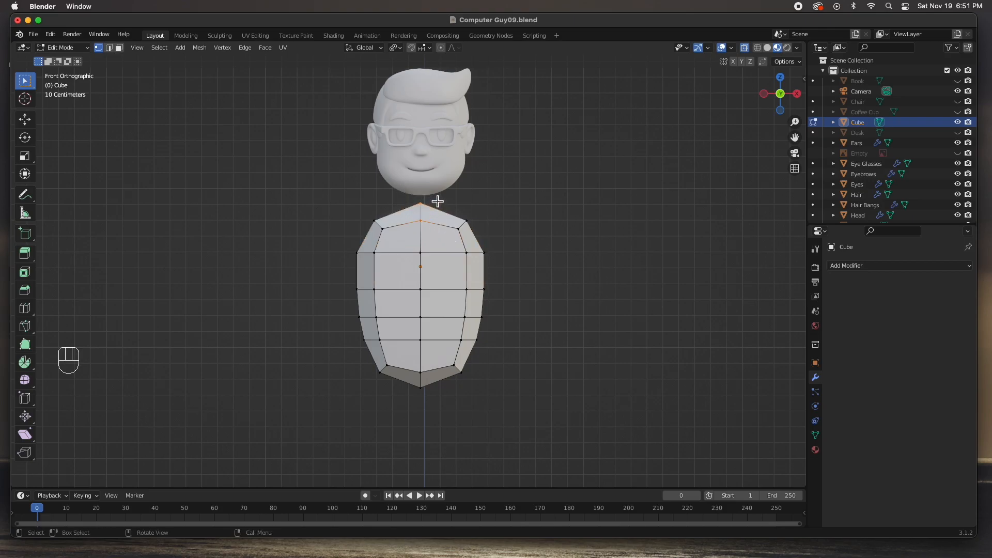
left_click(25, 119)
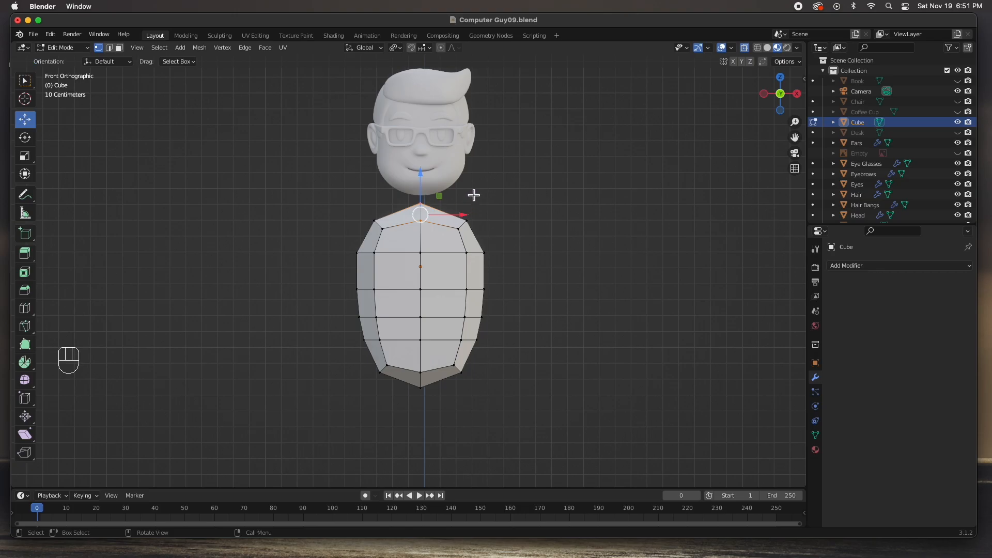
mouse_move(420, 176)
left_mouse_down()
mouse_move(414, 194)
mouse_move(428, 189)
mouse_move(425, 177)
left_mouse_up()
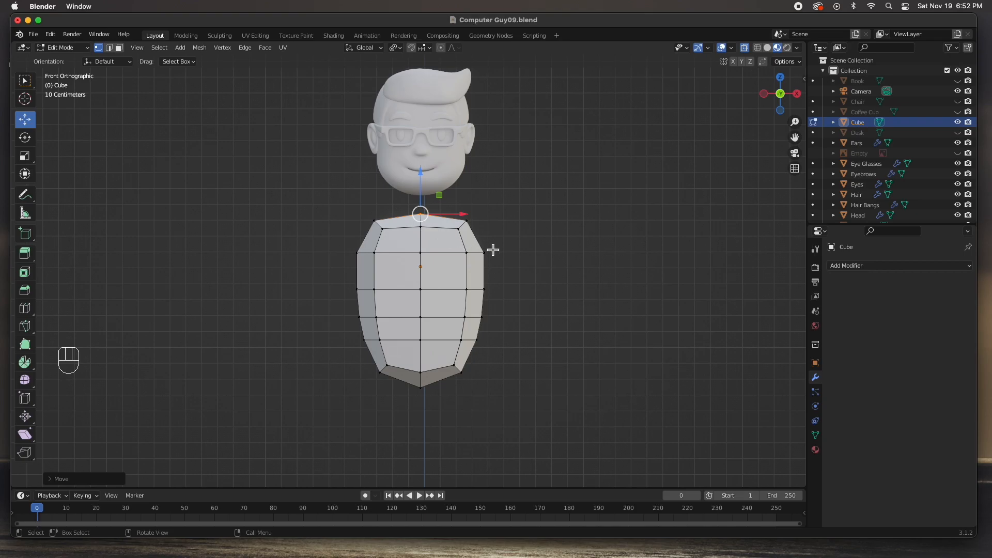
Step: Turn on X-axis mesh symmetry and move the upper side vertices outward along X to broaden the shoulders and chest
left_click_drag(503, 267, 454, 215)
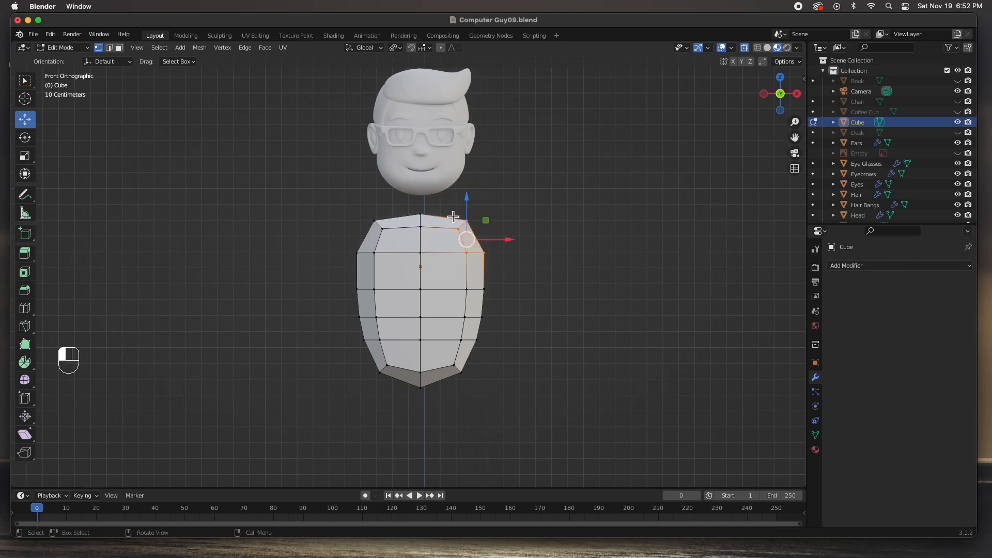
left_click_drag(502, 239, 520, 238)
key("super+z")
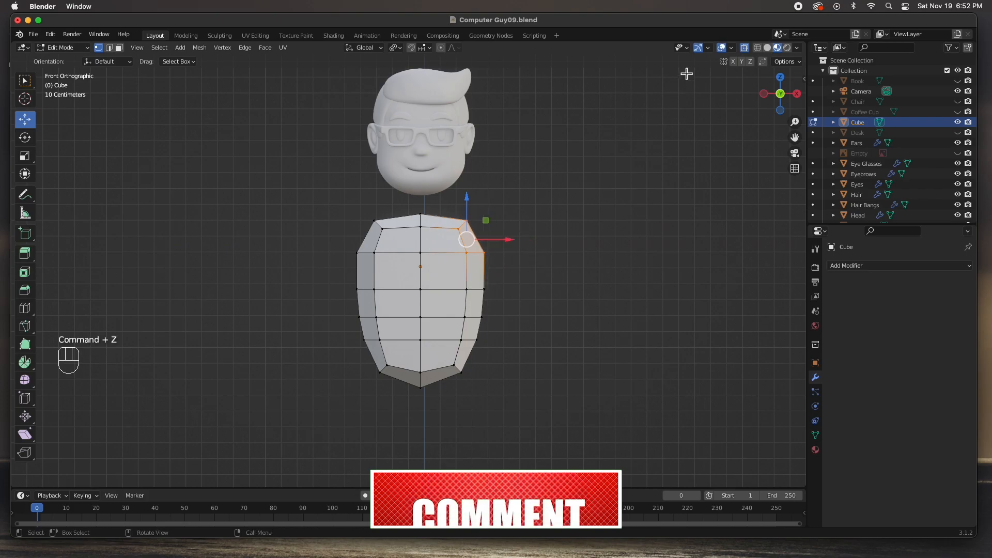
left_click(732, 62)
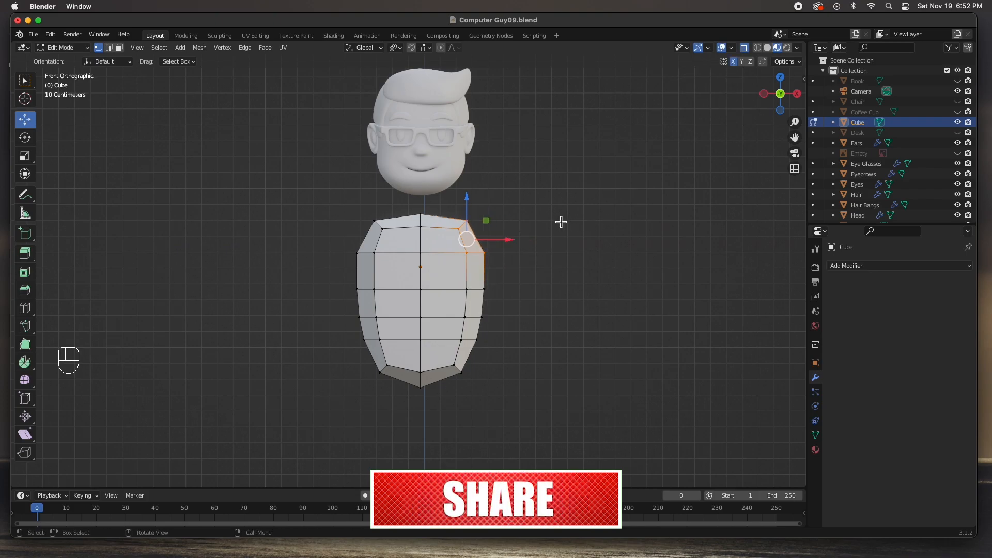
mouse_move(513, 243)
left_mouse_down()
mouse_move(526, 243)
mouse_move(516, 233)
mouse_move(459, 243)
mouse_move(514, 230)
left_mouse_up()
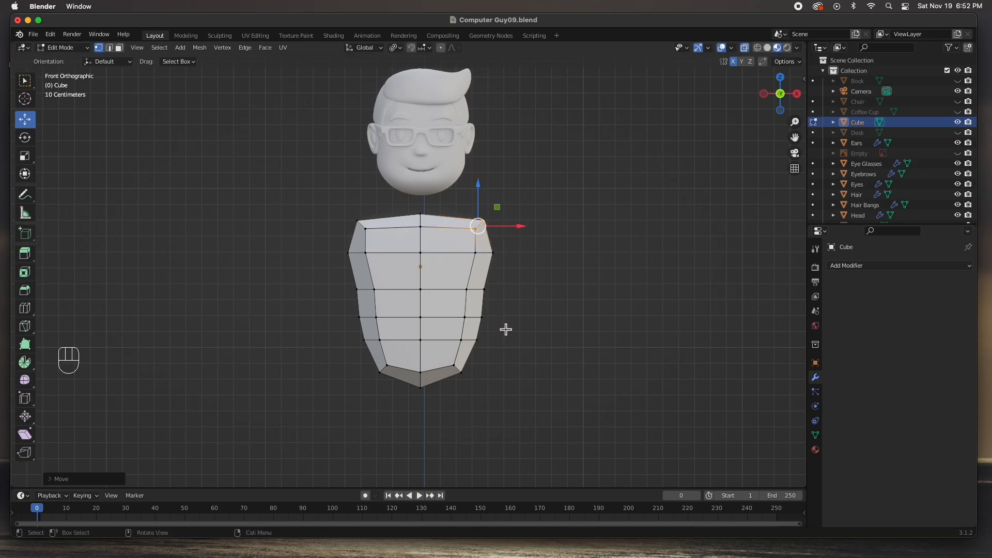
Step: Move the side vertices below the chest slightly inward and raise their whole horizontal loop a little along Z
left_click_drag(500, 281, 467, 316)
left_click_drag(514, 293, 479, 286)
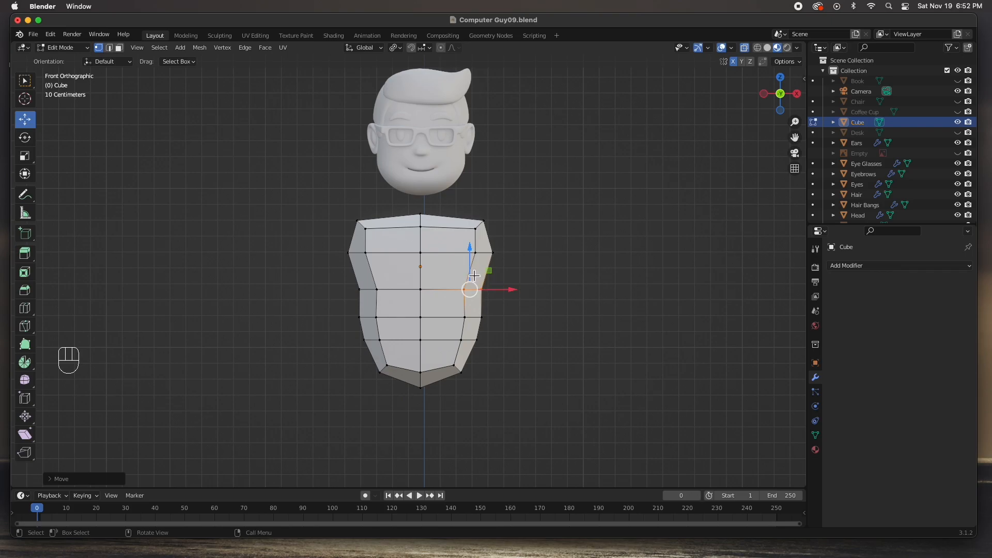
left_click_drag(512, 290, 453, 266)
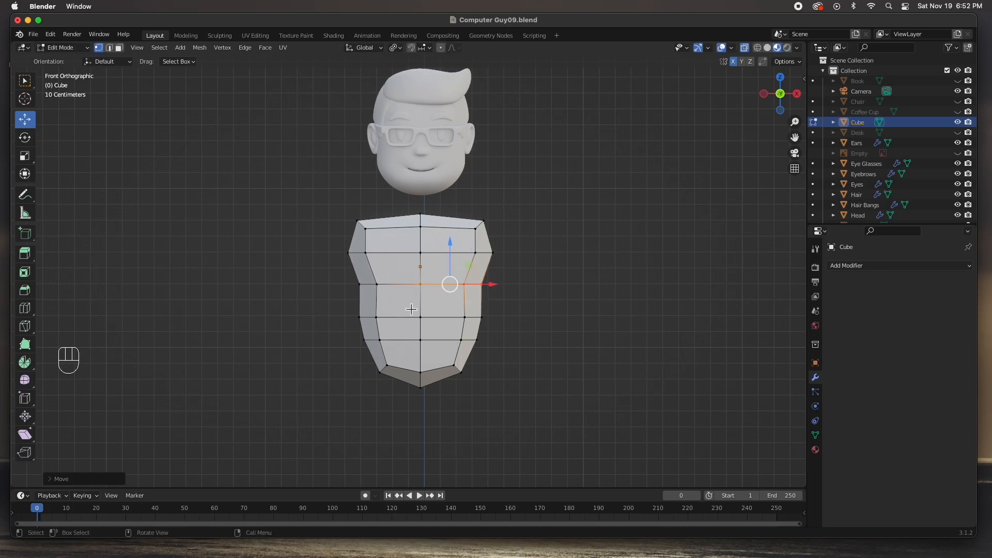
Step: Raise the waist vertex loop slightly along Z and scale it a little inward
left_click_drag(350, 310, 500, 328)
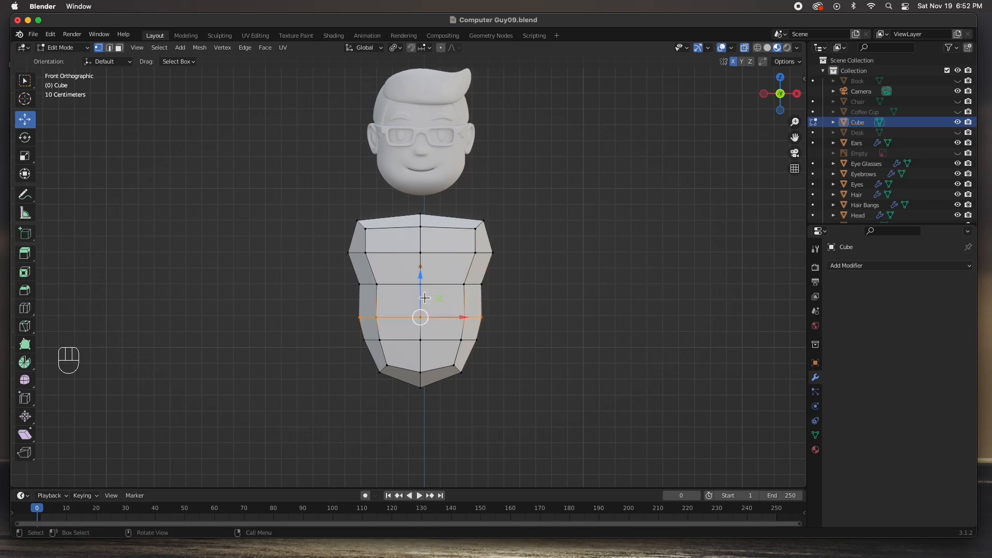
left_click_drag(424, 299, 424, 295)
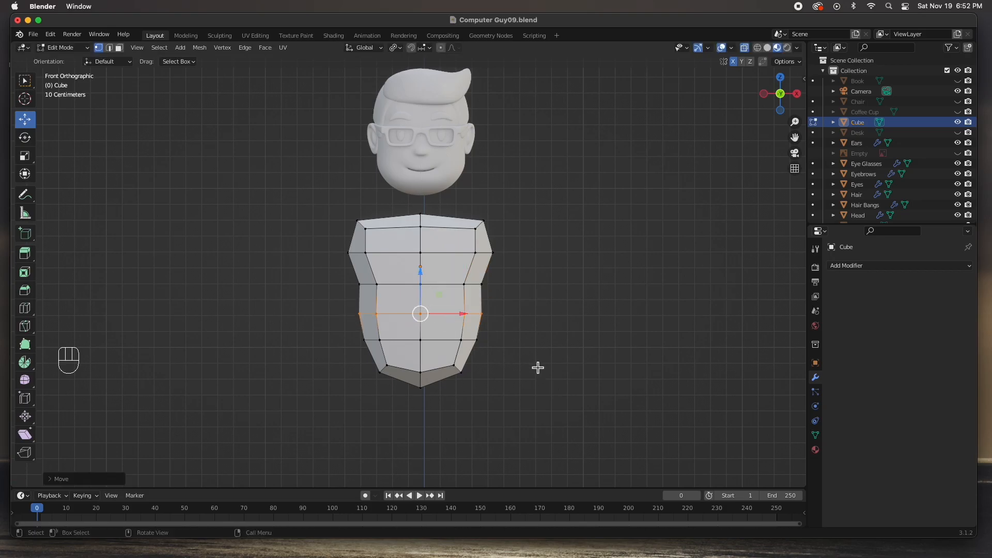
key("s")
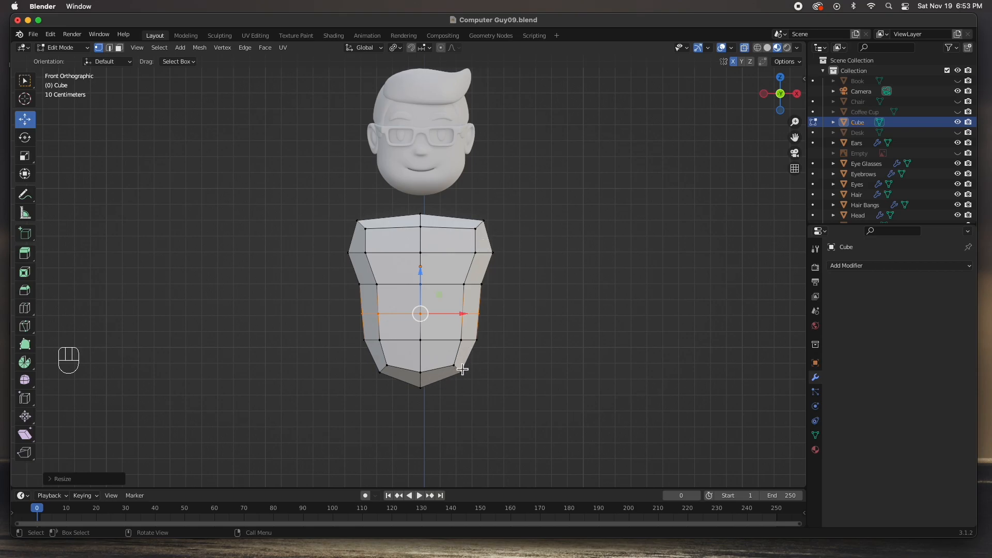
Step: In the right side view, move the torso's upper back vertices forward along Y in two moves, the second about 0.04 m
key("KP_3")
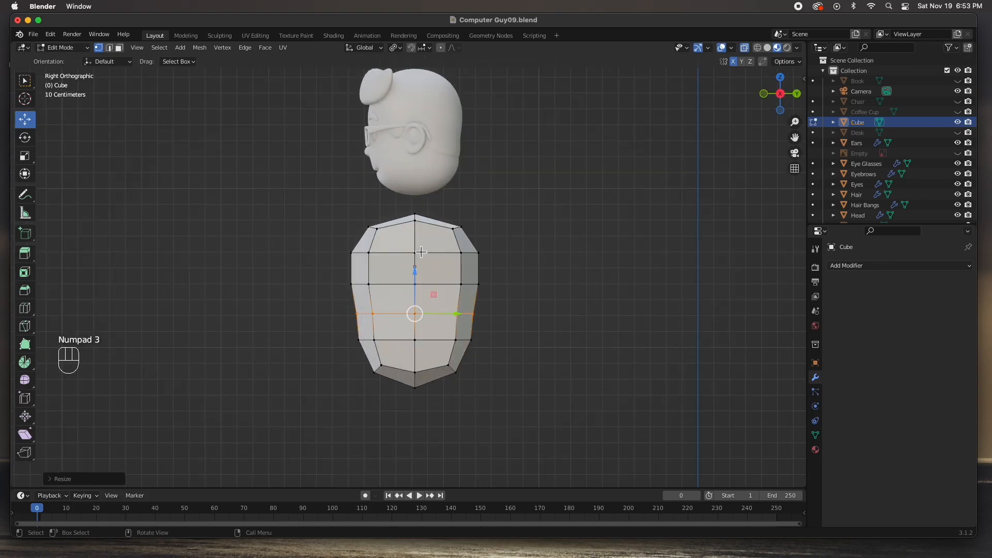
left_click_drag(514, 212, 444, 347)
left_click_drag(507, 283, 504, 284)
left_click(522, 287)
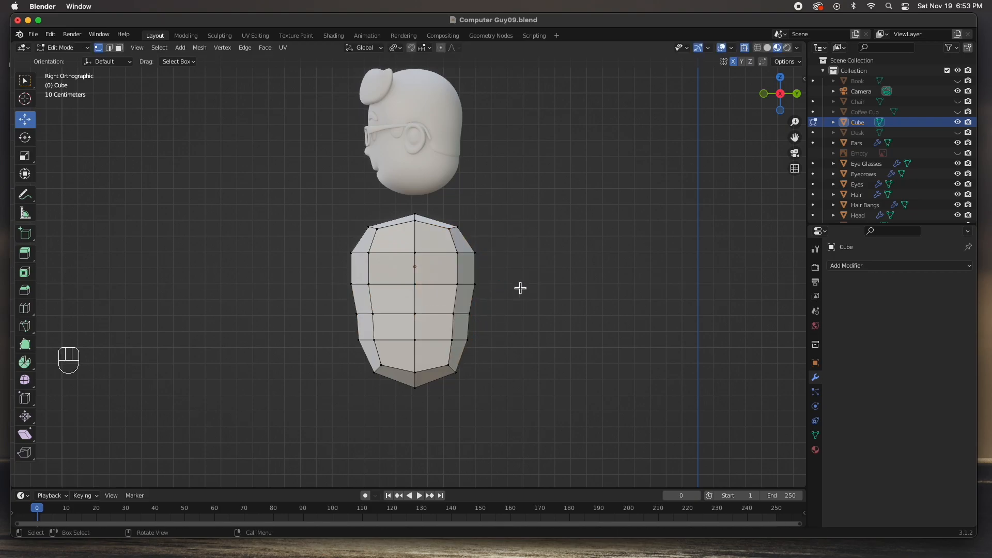
left_click_drag(513, 219, 433, 316)
key("g")
key("y")
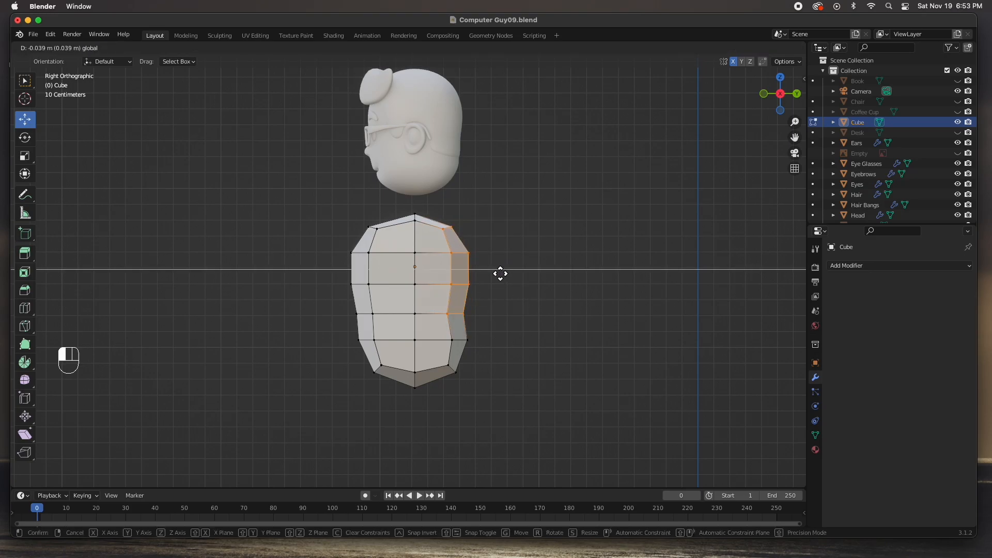
left_click(495, 268)
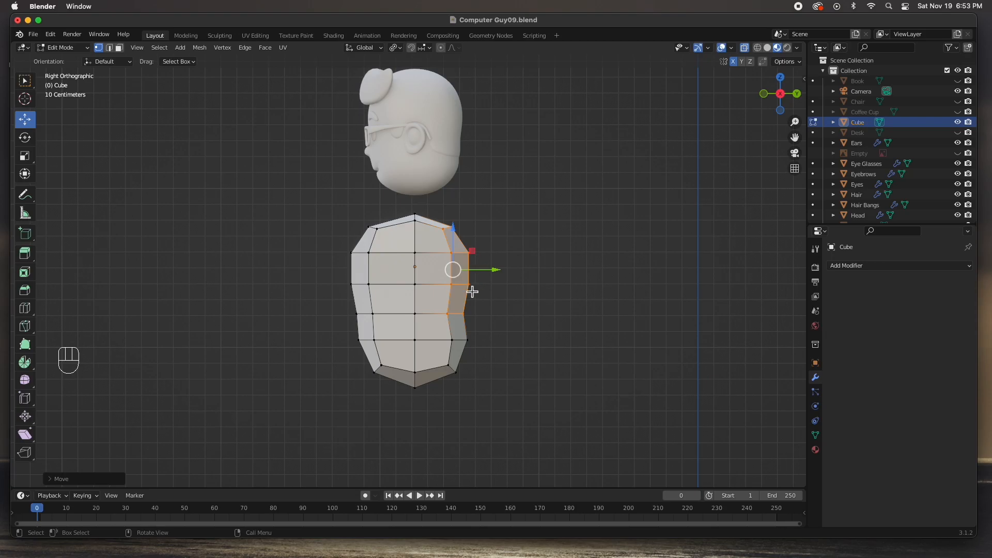
Step: Move the mid-back vertices further forward and adjust the upper back vertices to match, hollowing the lower back in profile
left_click(496, 319)
left_click_drag(499, 279, 445, 322)
mouse_move(494, 300)
left_mouse_down()
mouse_move(435, 303)
mouse_move(488, 289)
left_mouse_up()
left_click_drag(487, 212, 448, 243)
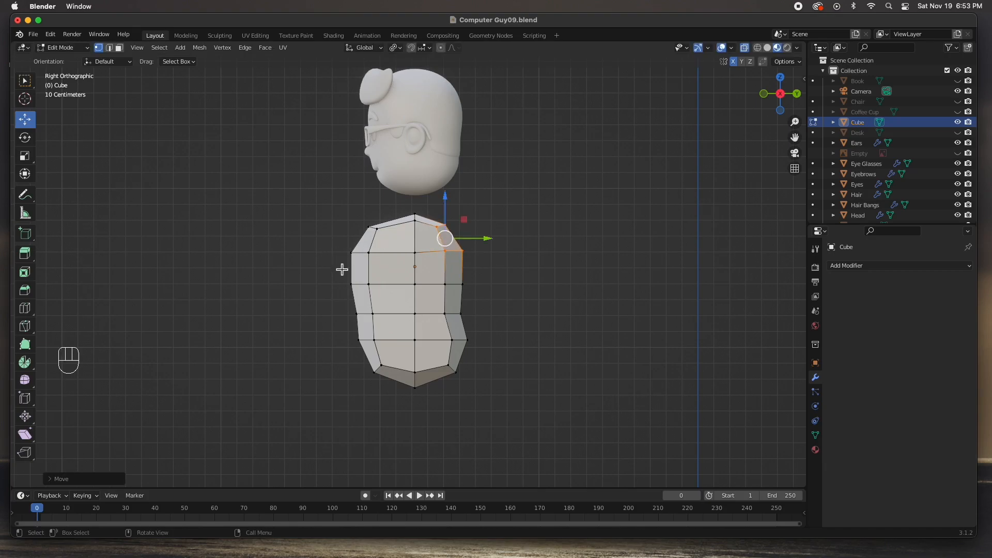
Step: Move all the torso's front vertices backward along Y to thin it, and reposition the bottom front and back corner vertices to round the base
left_click_drag(312, 212, 397, 394)
left_click_drag(396, 299, 426, 299)
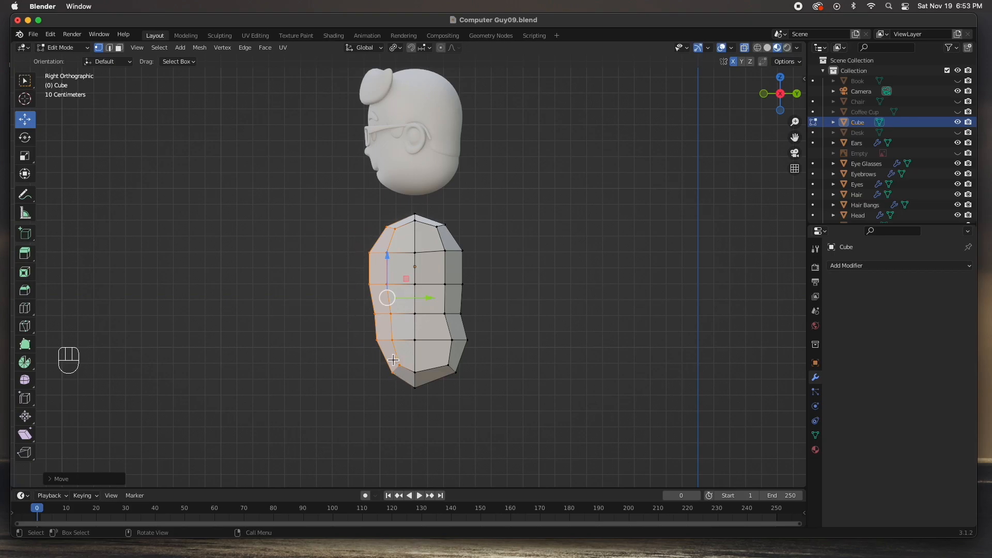
left_click(388, 378)
left_click_drag(363, 403, 412, 367)
left_click_drag(466, 390, 438, 378)
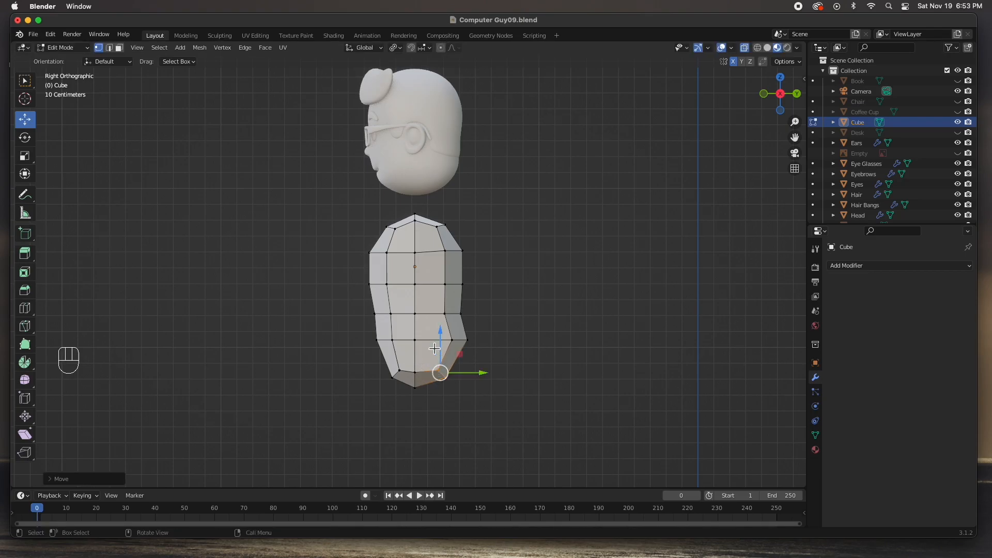
Step: Shape the armhole by lowering the side's centre vertex at chest height and moving its two neighbouring vertices slightly inward along Y
left_click(415, 250)
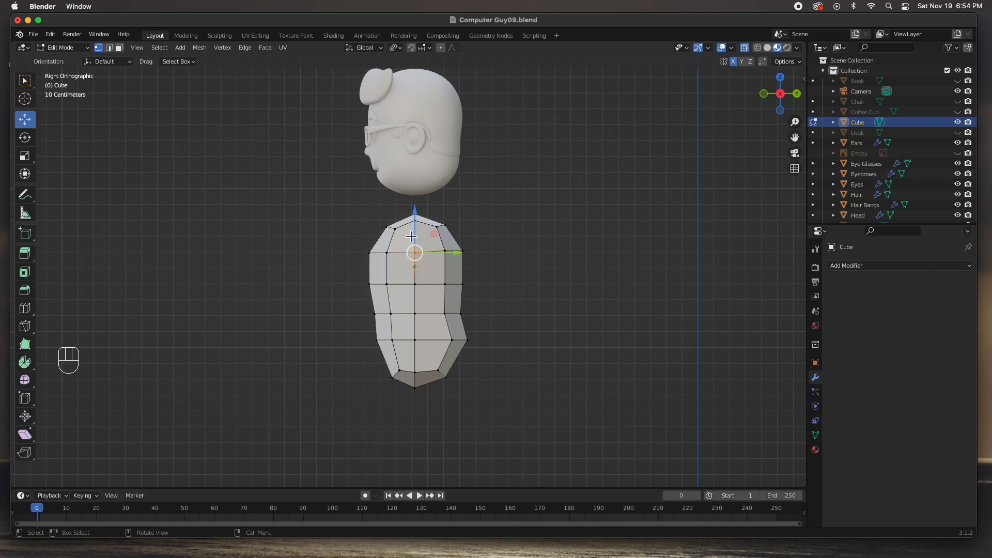
left_click_drag(418, 222, 418, 237)
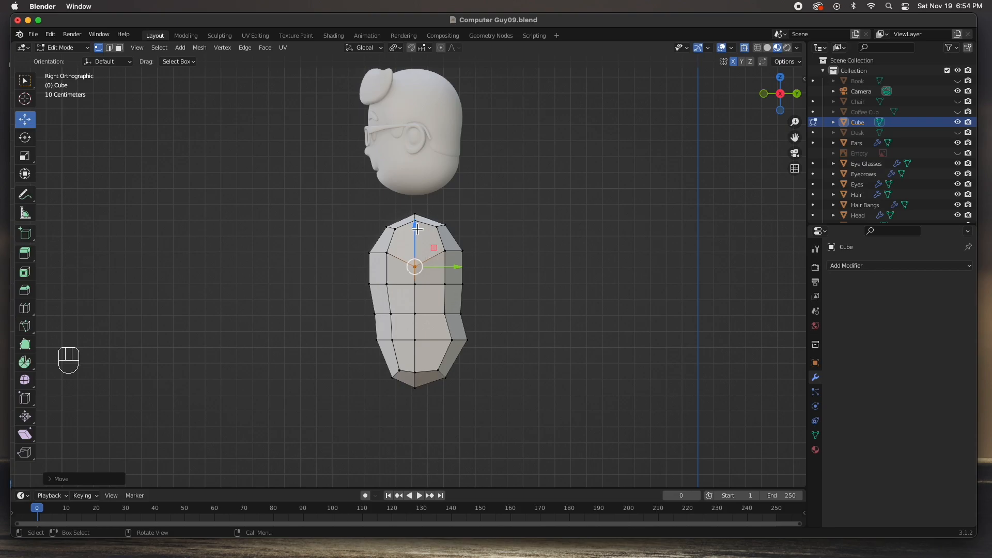
left_click(387, 253)
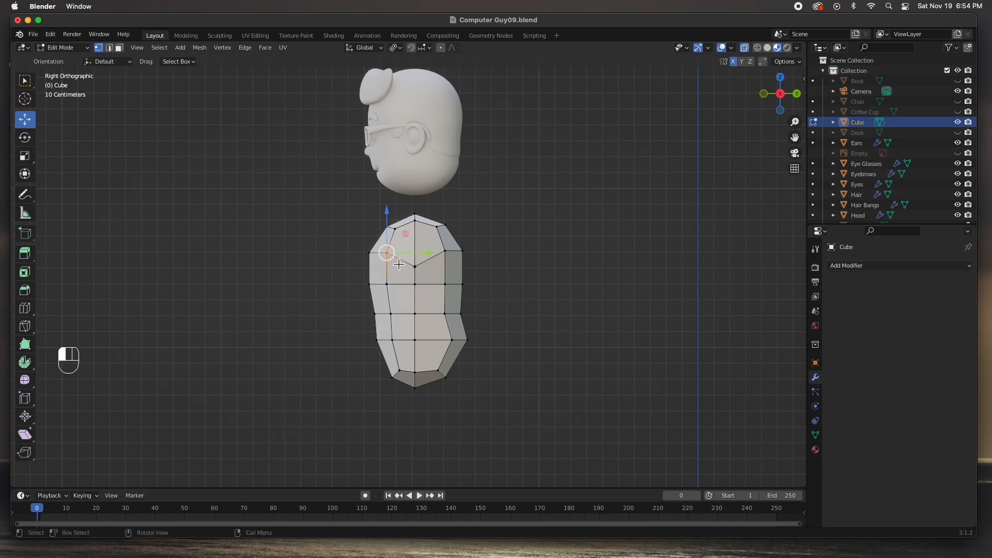
left_click_drag(430, 253, 437, 254)
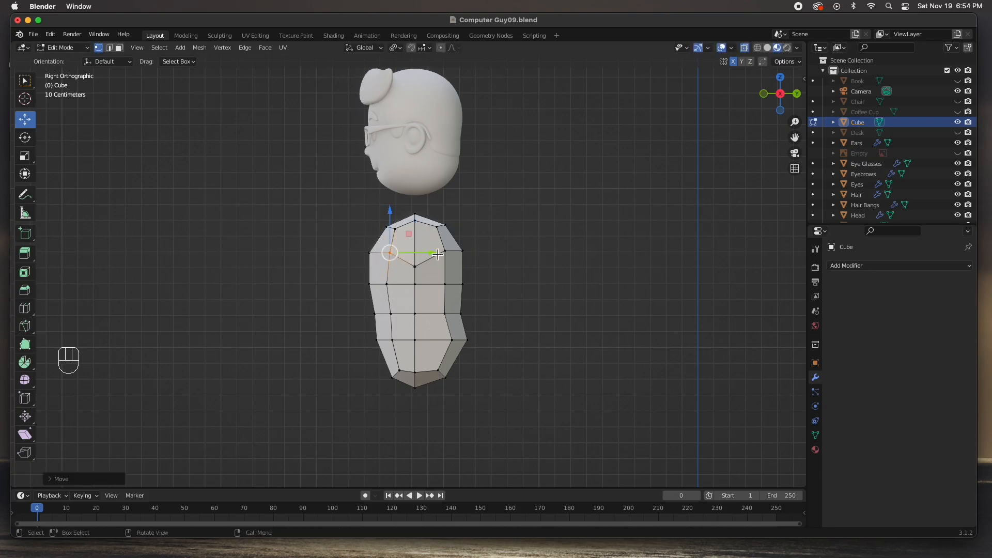
left_click(444, 251)
left_click_drag(472, 251, 469, 254)
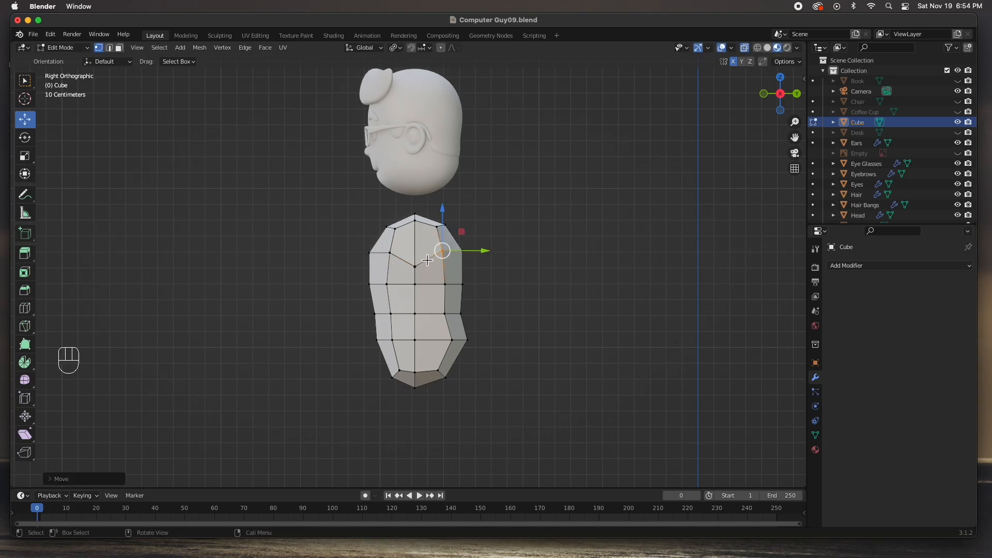
Step: Move the inner front vertices at hip level and at the torso's base slightly forward along Y
left_click(392, 339)
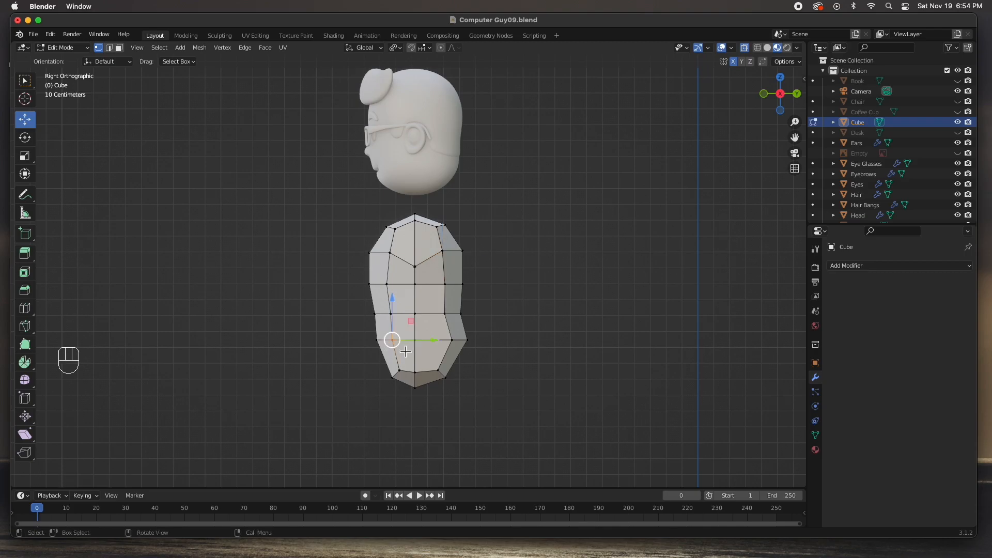
left_click_drag(432, 340, 429, 344)
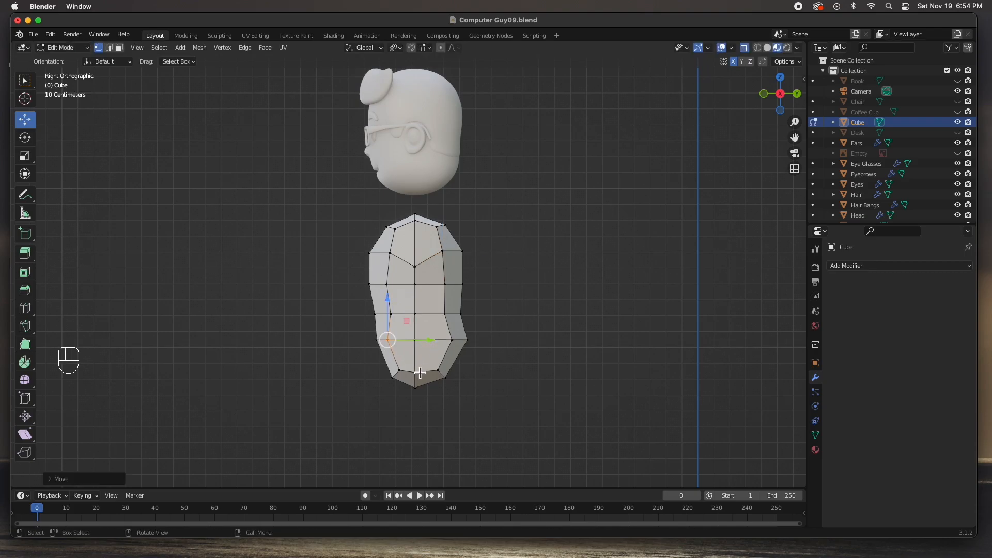
left_click(400, 372)
left_click_drag(407, 371, 406, 371)
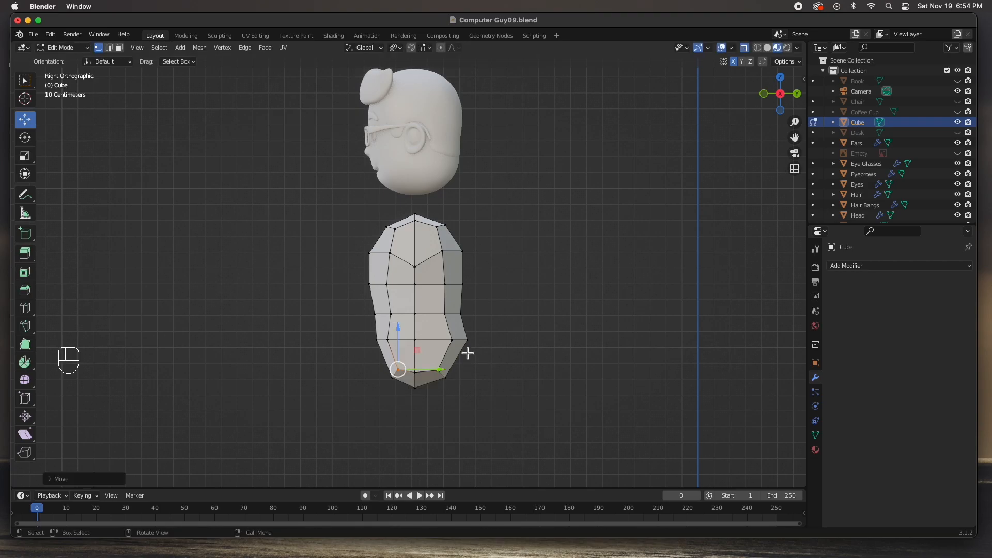
Step: Move the inner back vertex at hip level slightly forward and raise the side's centre hip vertex along Z
left_click(456, 343)
left_click_drag(459, 345, 421, 330)
left_click(415, 340)
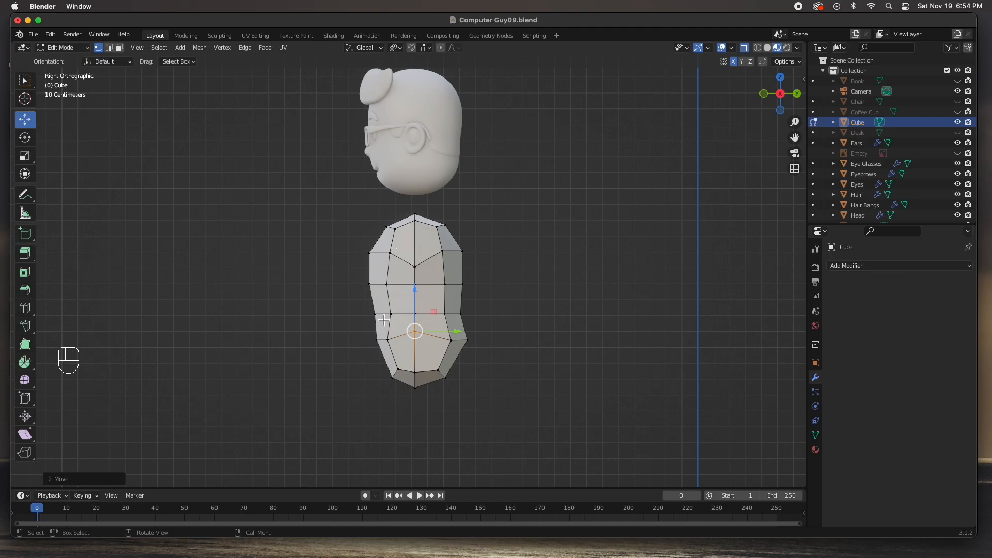
Step: In the front view, move the torso's bottom corner vertices inward and slightly down toward the centre to form a narrow crotch
key("KP_1")
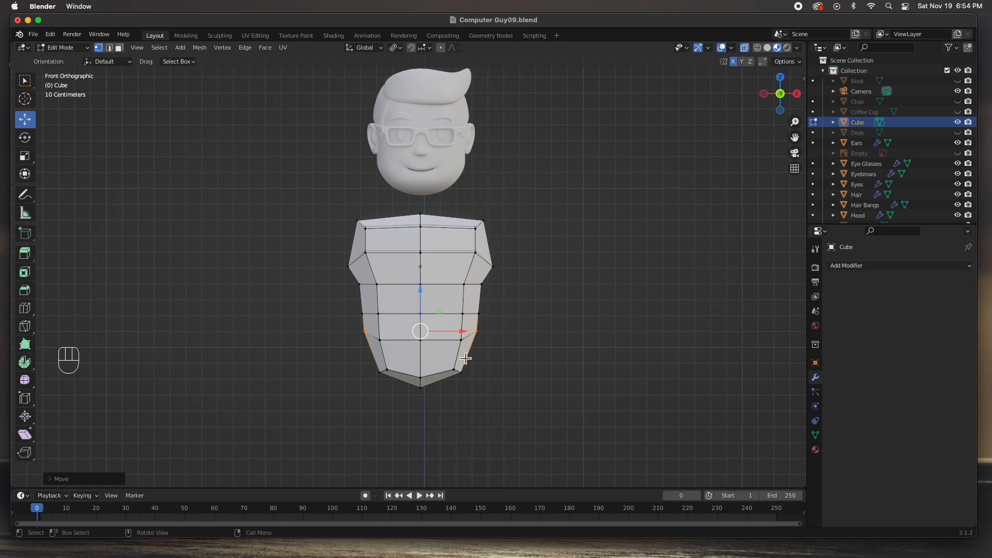
left_click(455, 374)
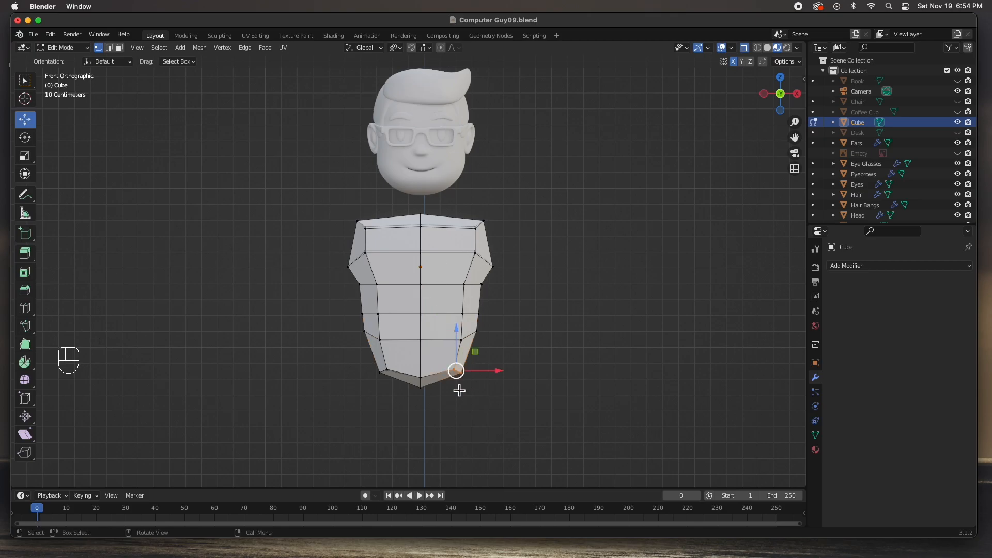
left_click_drag(458, 379, 437, 387)
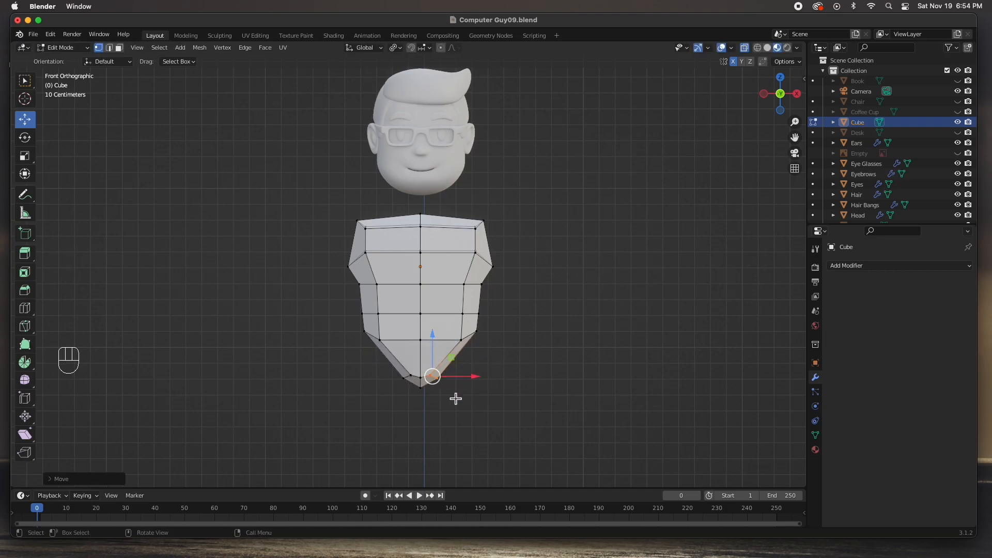
scroll(444, 394, "up", 3)
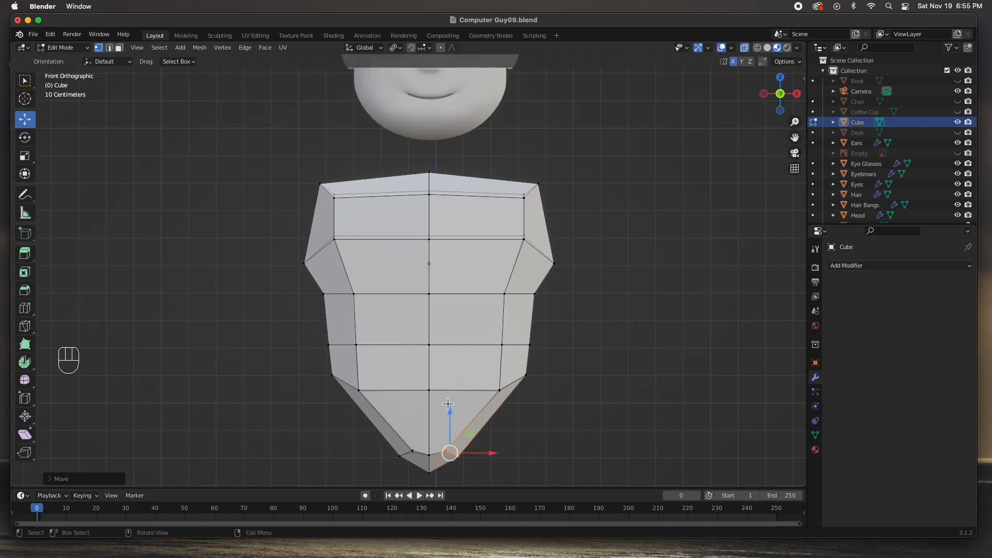
Step: Move the lower corner vertices at the torso's base further inward, narrowing the crotch around the centre line
key("KP_Decimal")
left_click_drag(460, 337, 390, 334)
left_click(373, 243, "shift")
left_click_drag(383, 284, 372, 299)
scroll(451, 311, "down", 7)
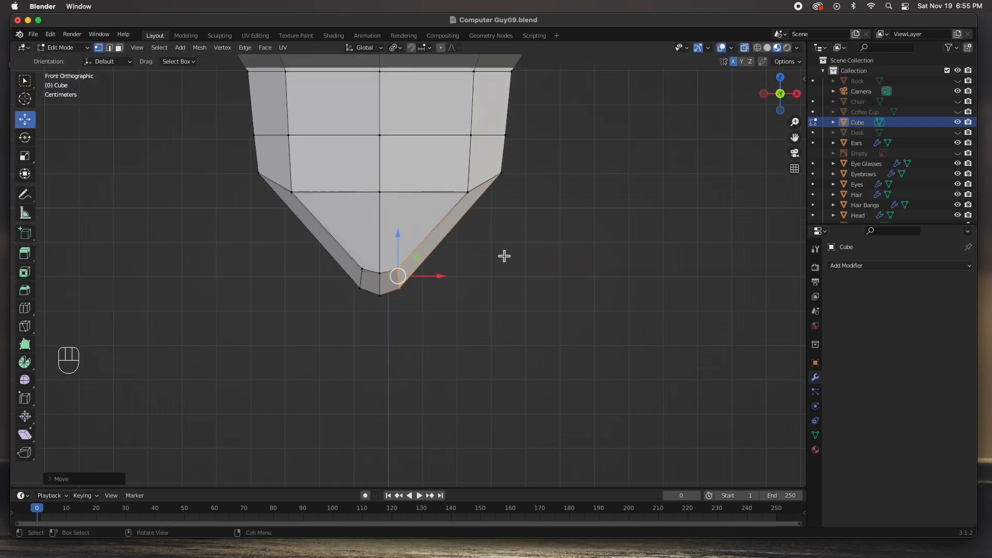
Step: In the side view, move the side's front and back vertices at hip level slightly down and the back one slightly inward
key("KP_3")
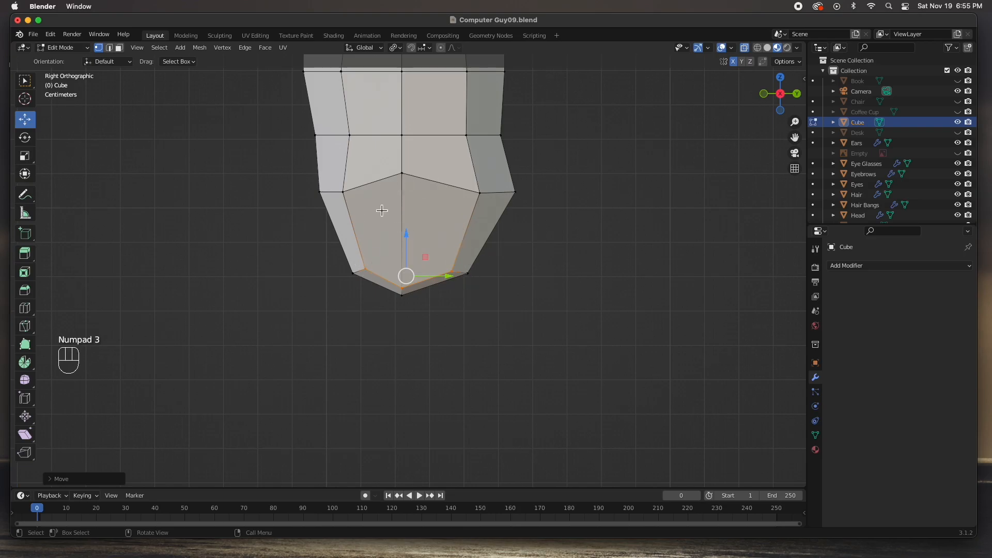
left_click(344, 196)
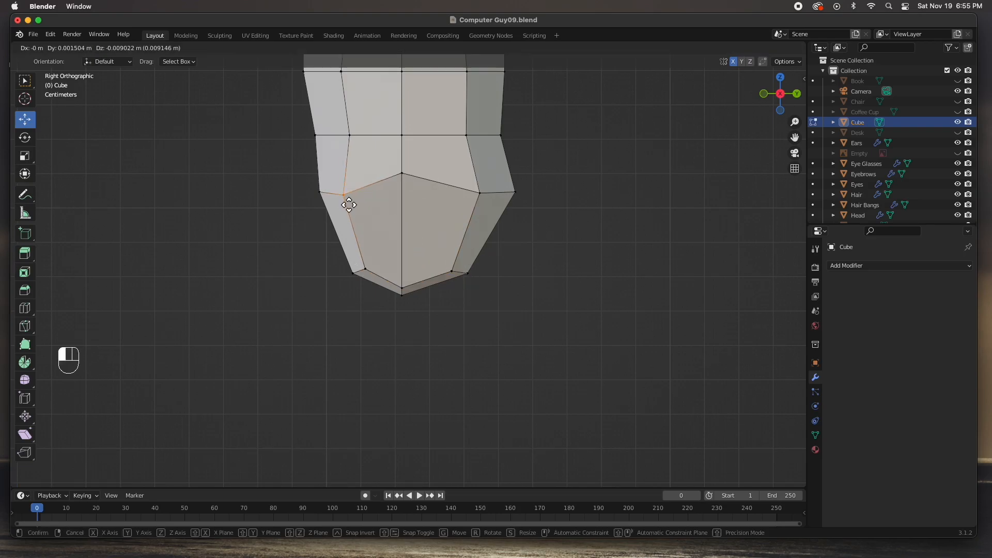
left_click(484, 204)
left_click_drag(478, 195, 479, 205)
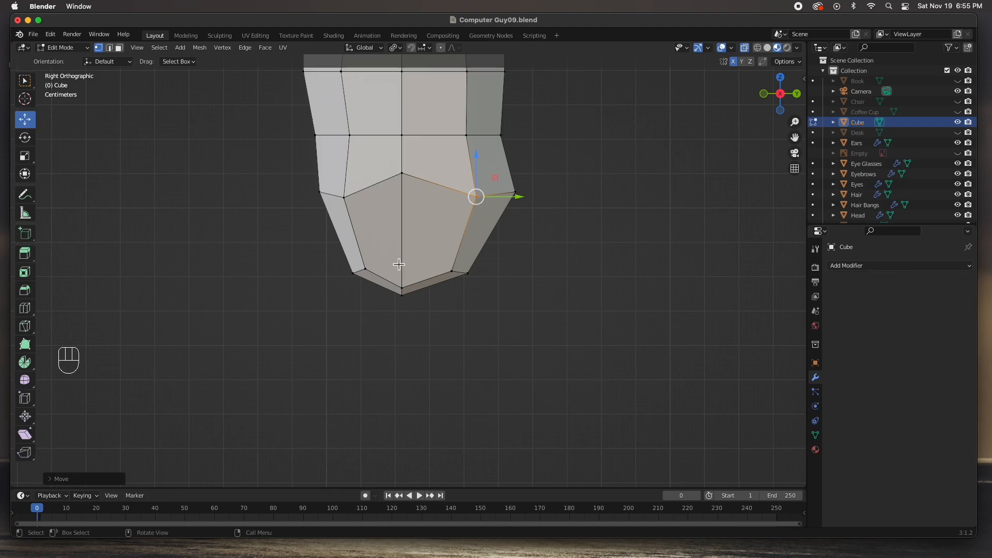
Step: Extrude the two slanted side faces between hip and crotch outward about 0.04 m to start the leg
key("3")
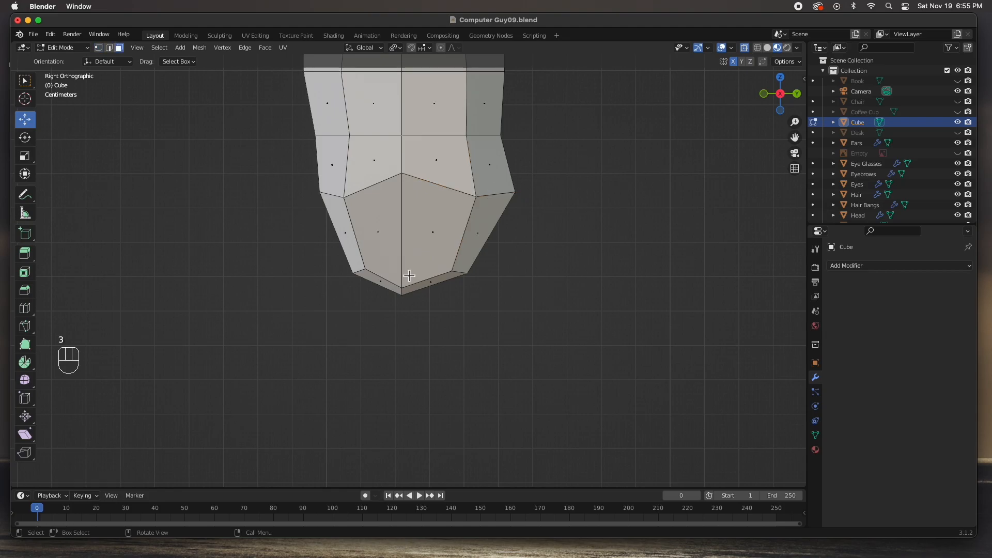
left_click(435, 232)
mouse_move(429, 234)
middle_mouse_down()
mouse_move(439, 253)
mouse_move(448, 234)
middle_mouse_up()
left_click(448, 234, "shift")
left_click(396, 237, "shift")
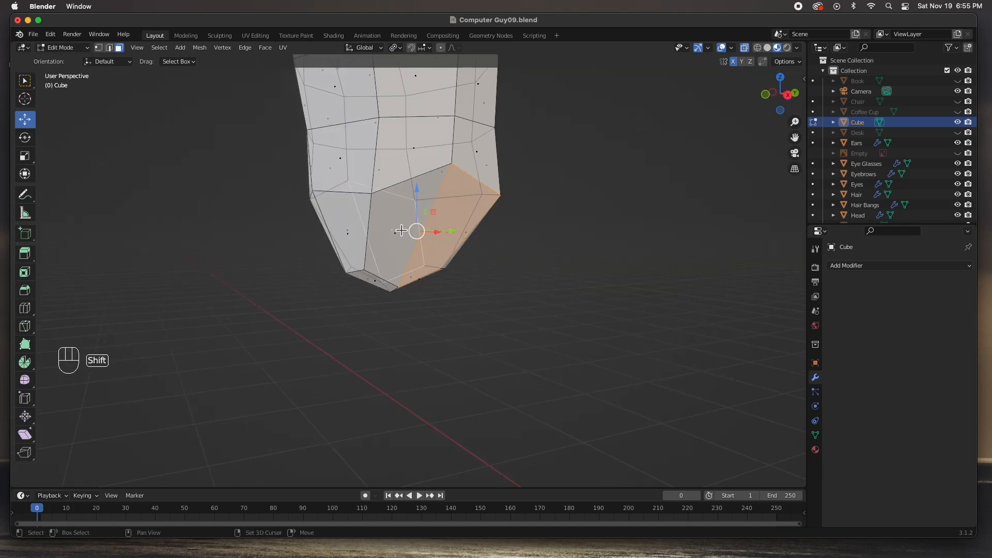
left_click(403, 237, "shift")
middle_click_drag(392, 249, 493, 242)
left_click(338, 244, "shift")
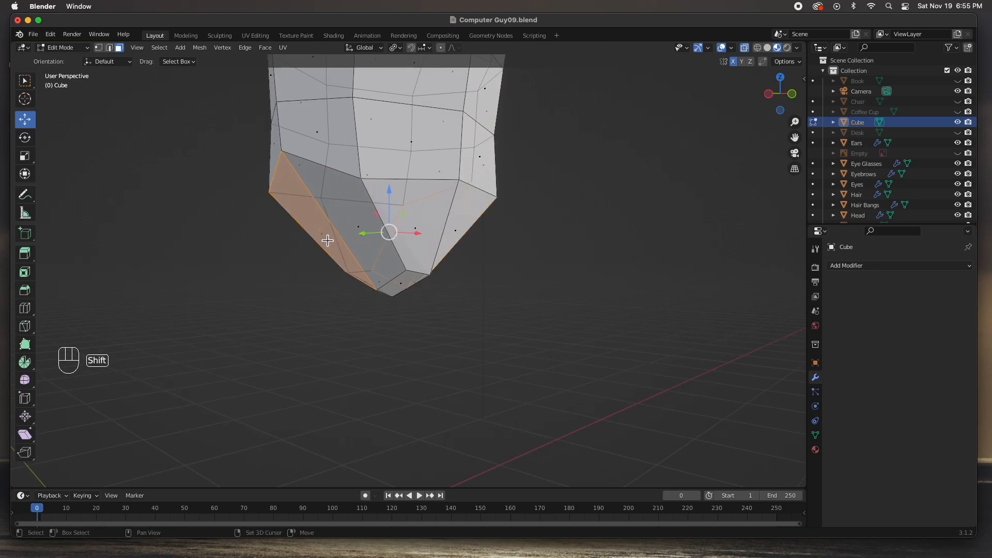
left_click(325, 230, "shift")
key("KP_1")
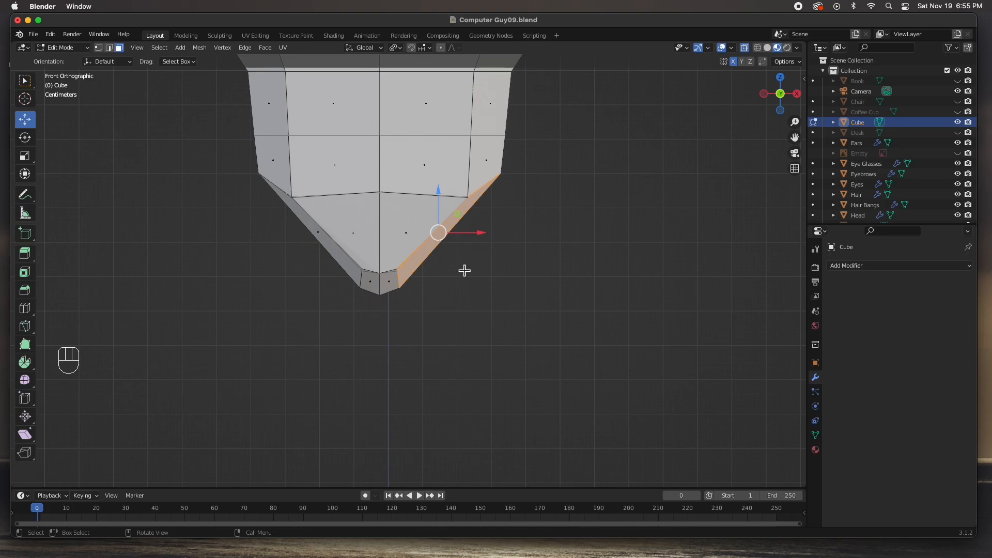
key("e")
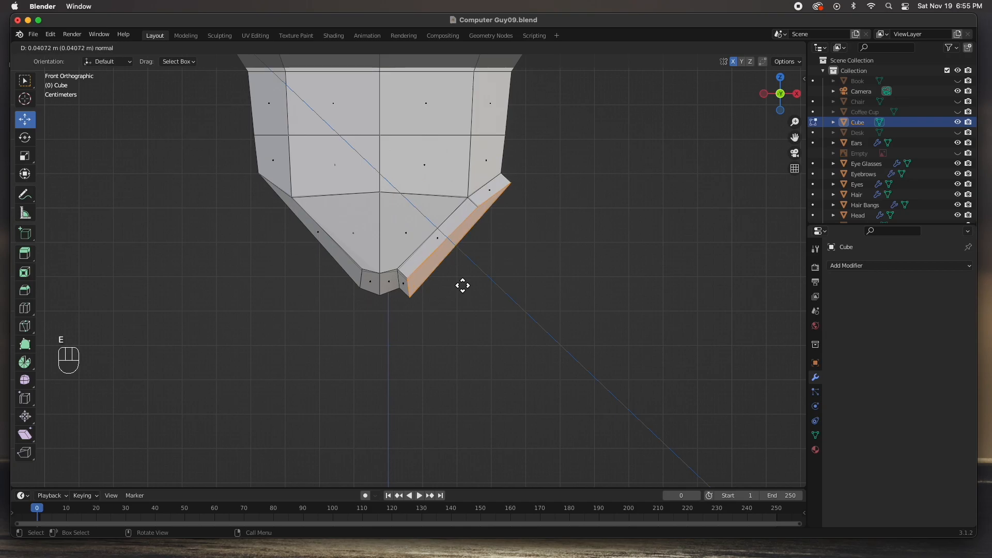
left_click(458, 280)
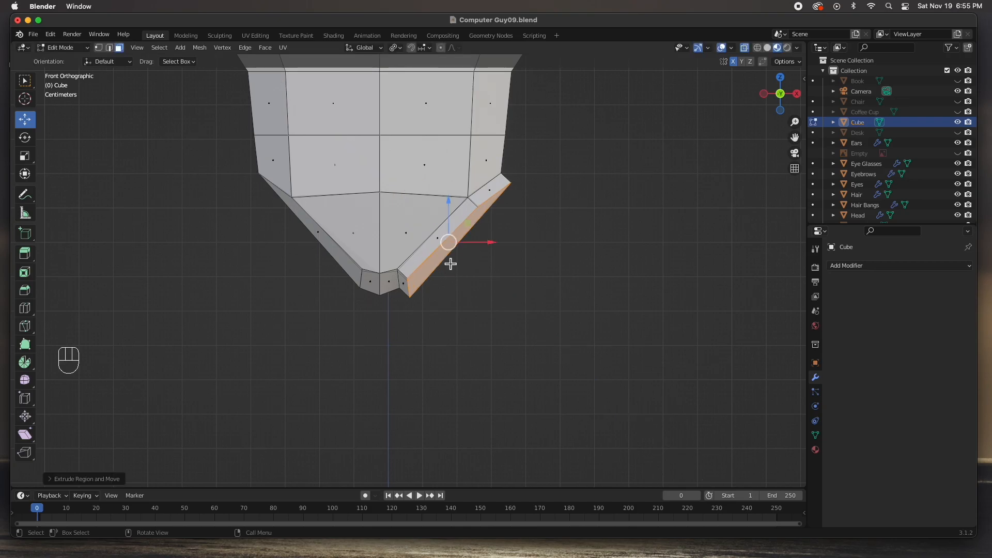
Step: Rotate the extruded leg faces to a flatter angle in the front view and move them down and slightly outward
left_click_drag(451, 248, 445, 249)
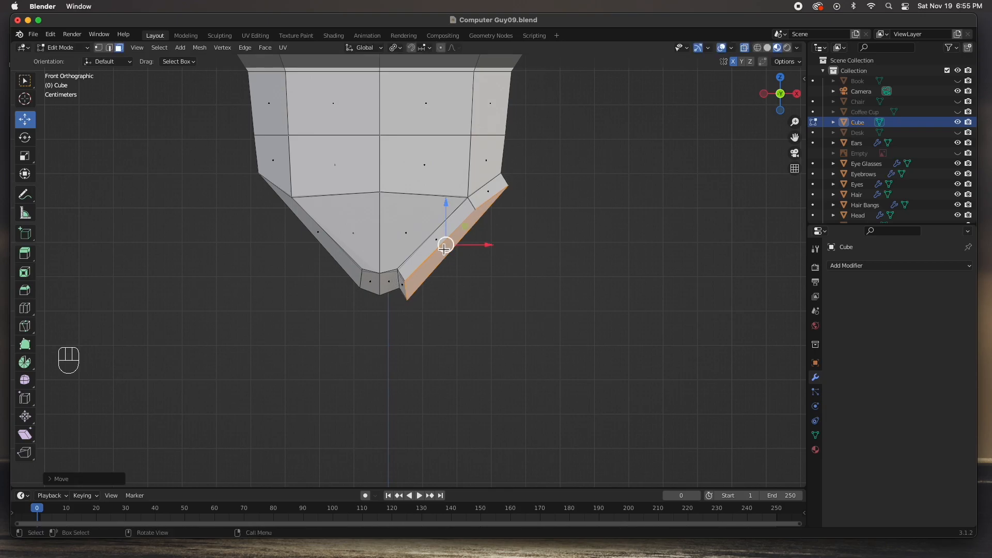
key("r")
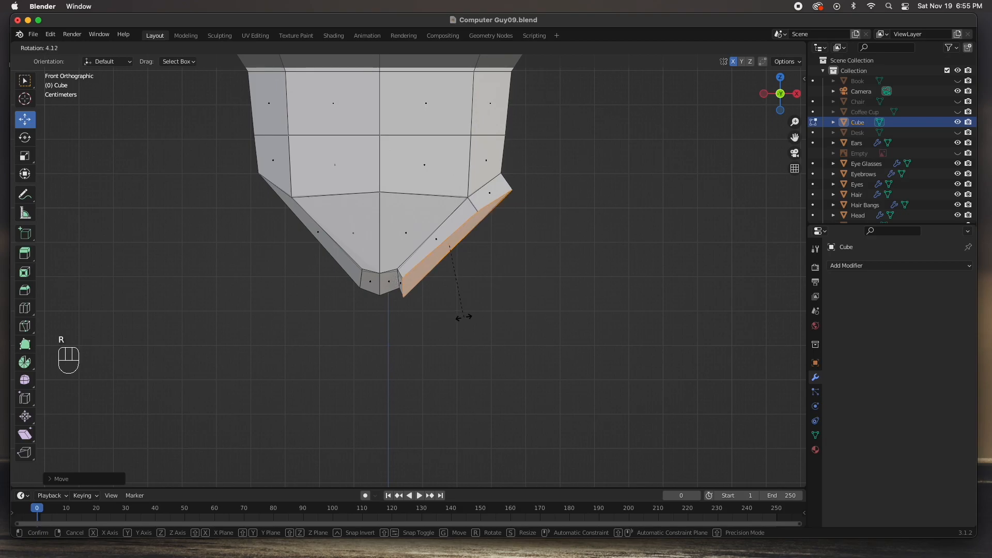
left_click(455, 323)
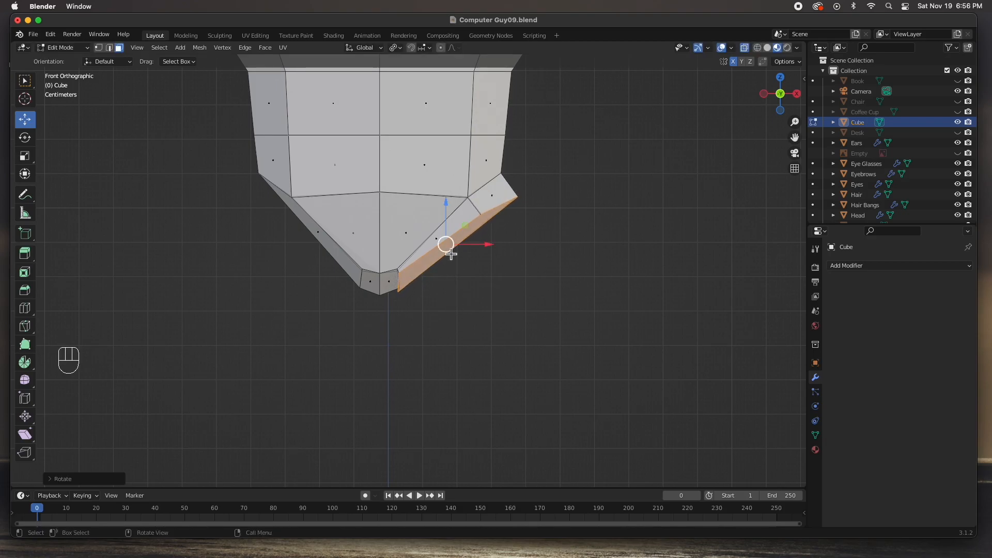
left_click_drag(450, 249, 458, 269)
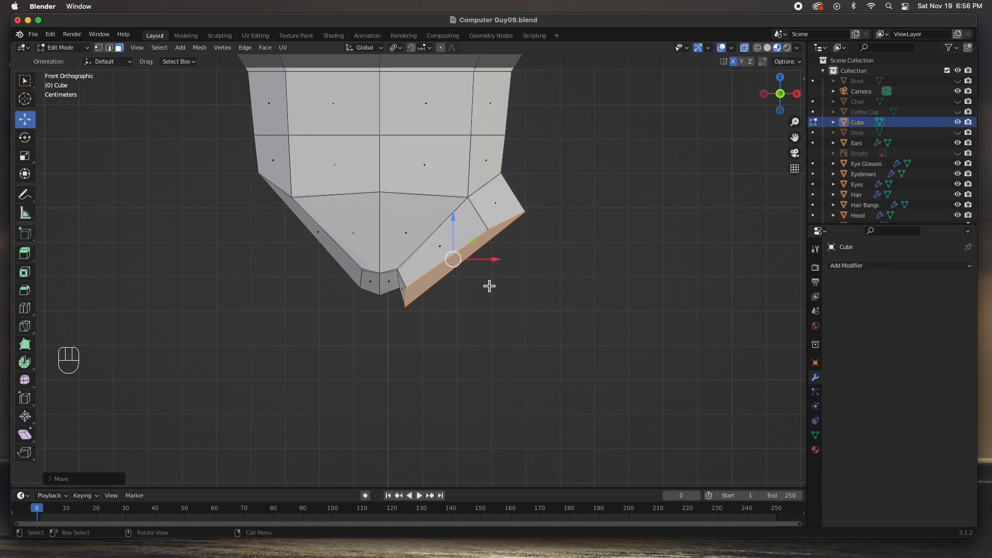
Step: Move the front inner and front outer vertices of the leg opening down and outward to line up with its lower edge
scroll(465, 319, "up", 3)
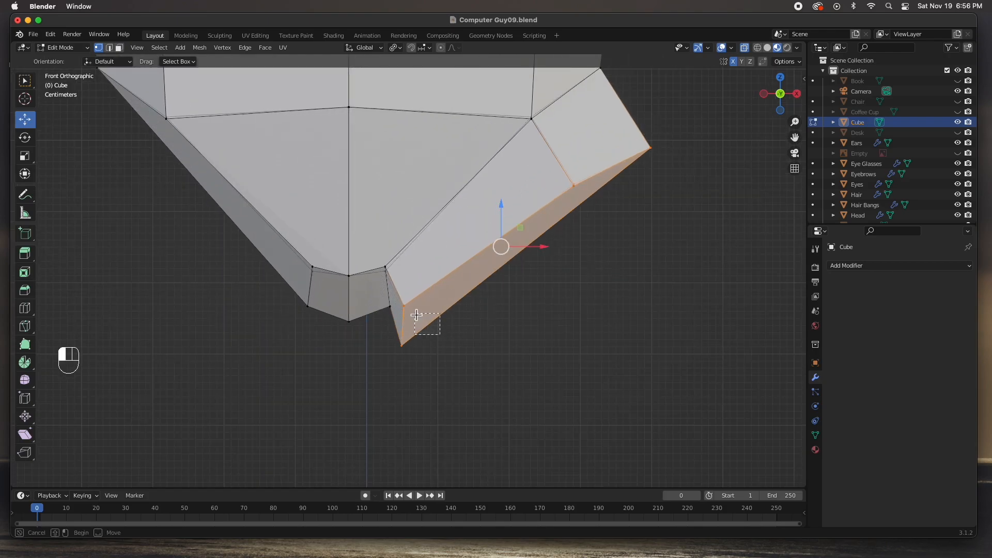
left_click(403, 301)
left_click_drag(404, 307, 418, 331)
left_click(573, 186)
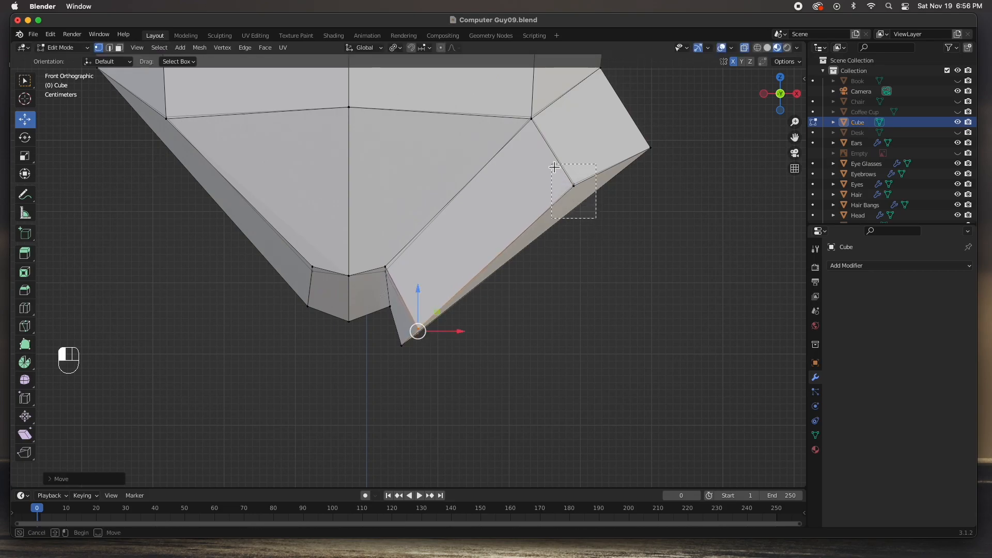
left_click_drag(574, 186, 583, 207)
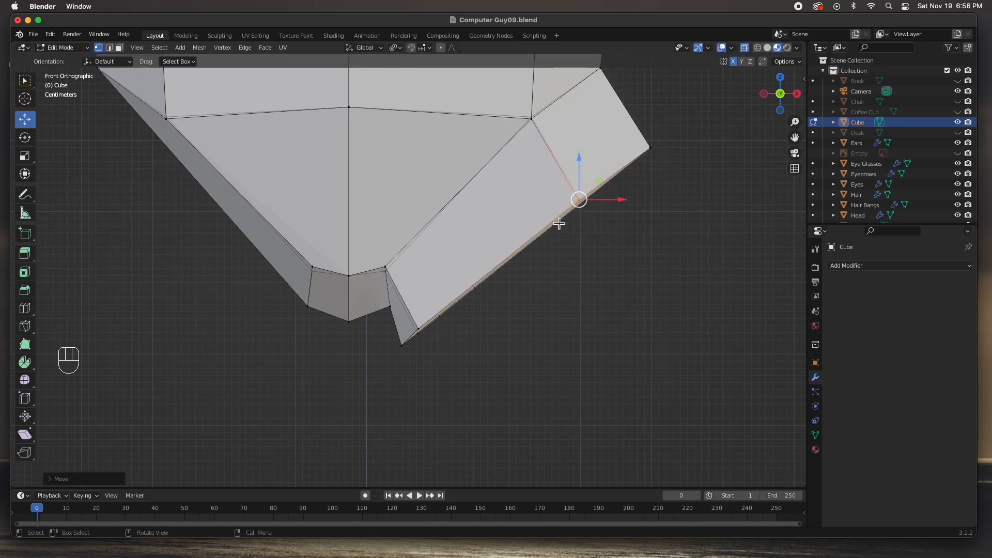
Step: Move the lower crotch corner vertex toward the centre and shift the leg opening's inner vertices inward and up
left_click(387, 305)
left_click_drag(387, 305, 378, 311)
left_click_drag(440, 375, 405, 325)
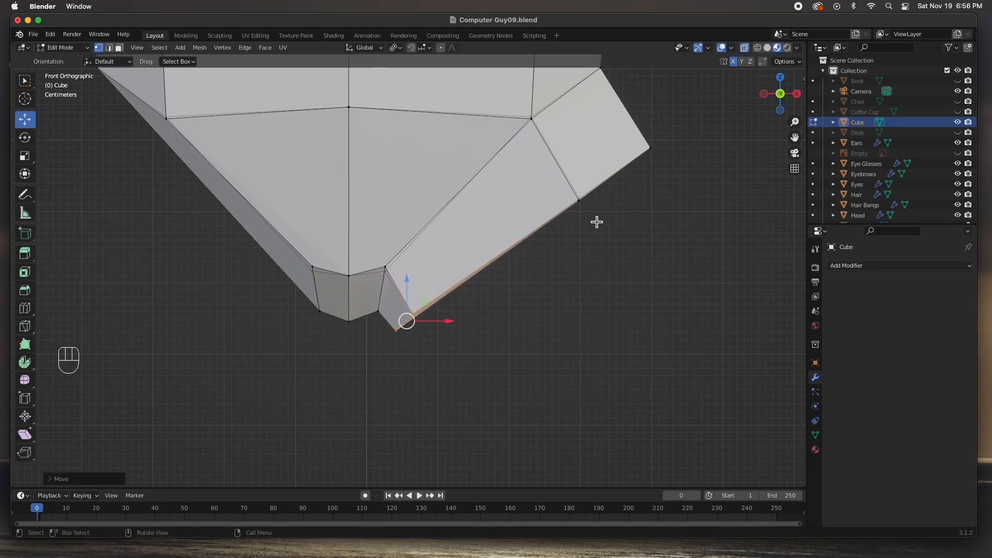
Step: Move the side hip vertex slightly outward and shift the leg opening's outer vertices inward and down
scroll(597, 222, "down", 2)
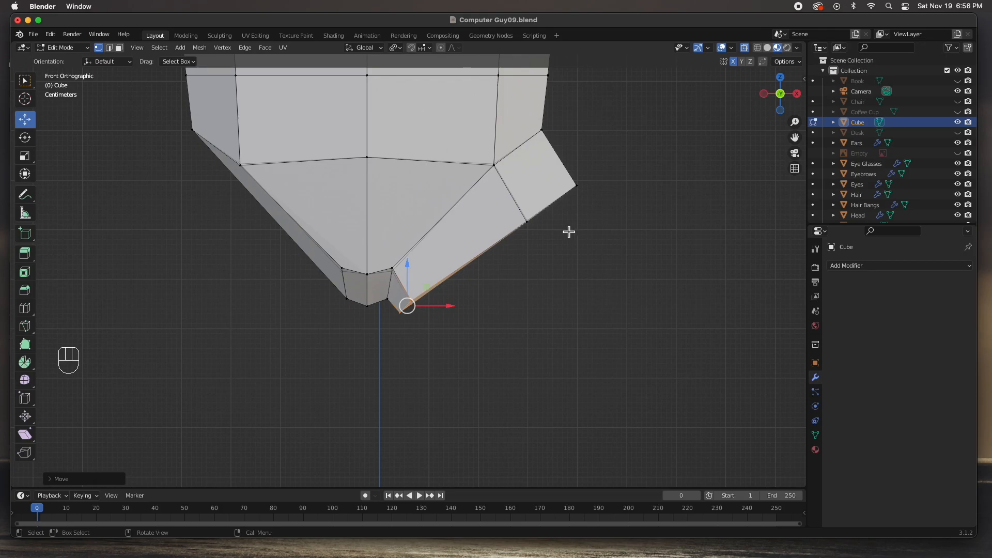
left_click(545, 129)
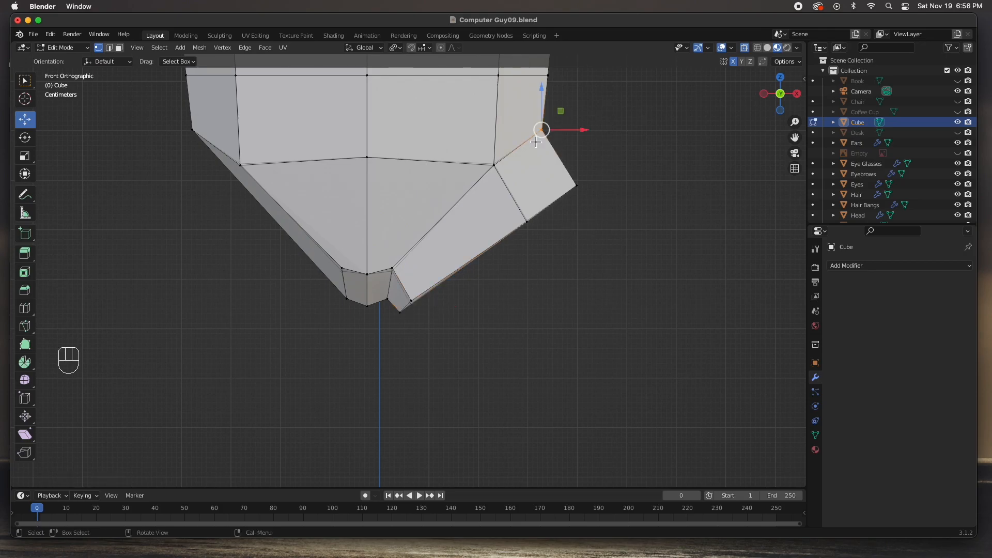
left_click_drag(547, 132, 554, 130)
left_click_drag(612, 176, 496, 262)
left_click_drag(546, 212, 528, 223)
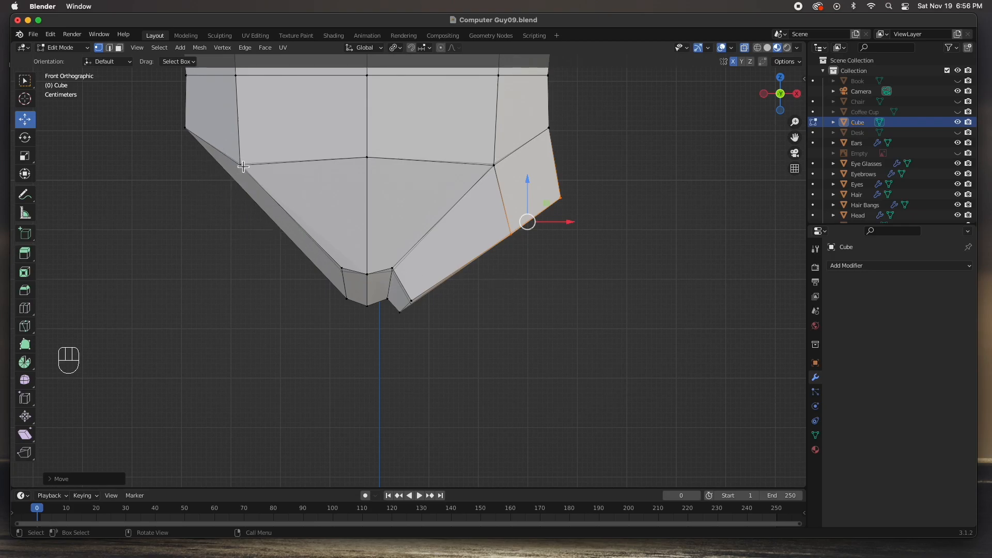
Step: Turn off X-axis mirroring for mesh editing
left_click(733, 62)
scroll(318, 241, "down", 6)
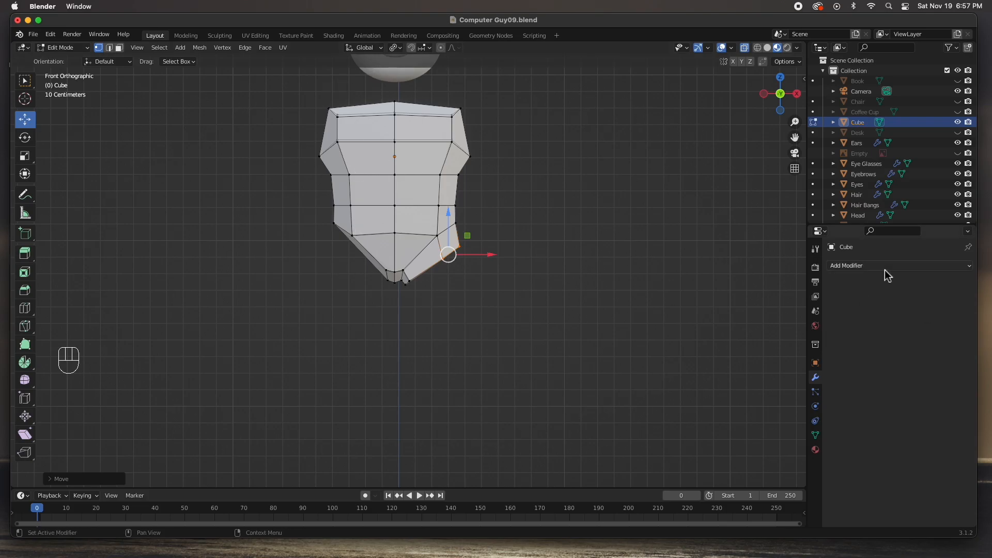
scroll(417, 286, "up", 2)
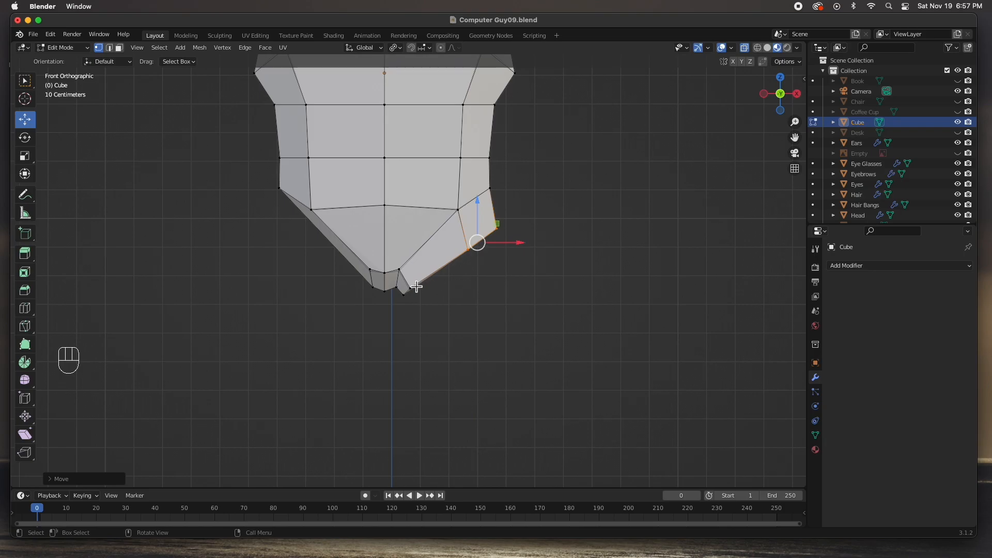
Step: Extrude the two faces of the leg opening straight down in the front view to lengthen the upper thigh
key("3")
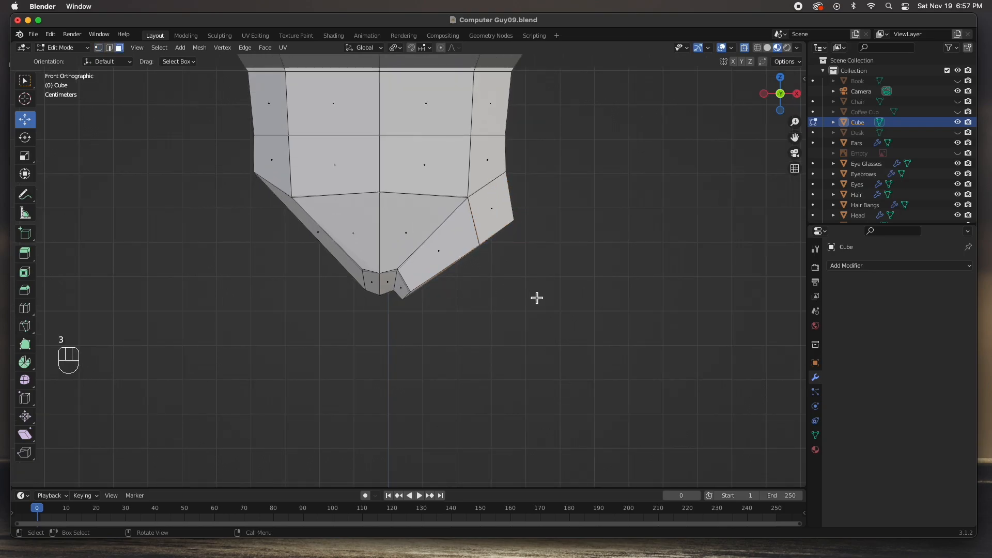
key("KP_3")
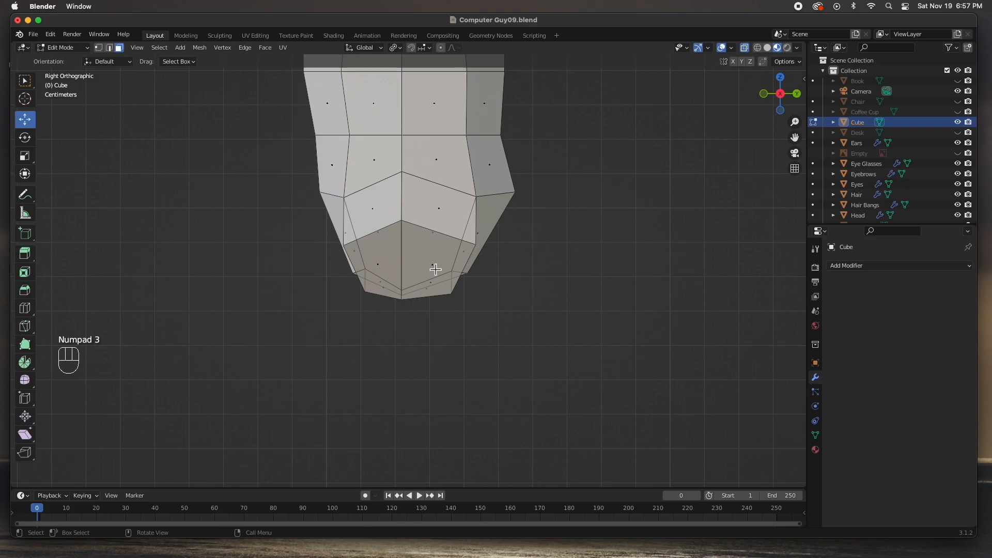
left_click(435, 269)
left_click(396, 265, "shift")
middle_click_drag(396, 265, 477, 271)
key("KP_1")
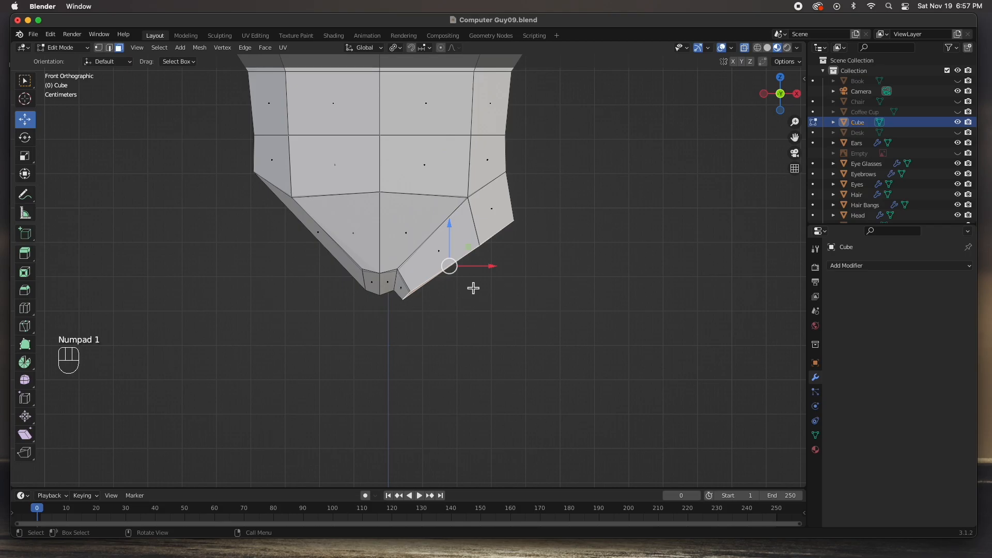
key("e")
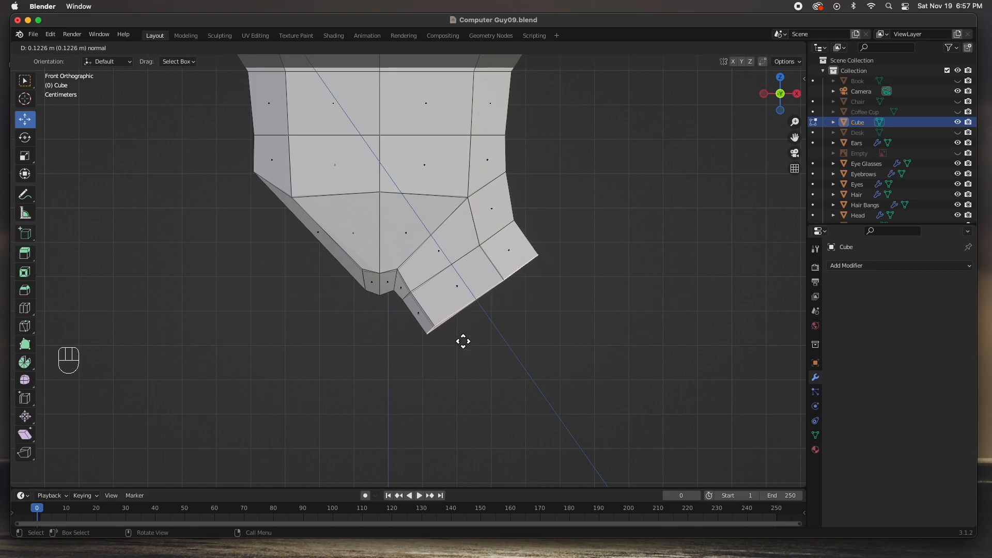
key("z")
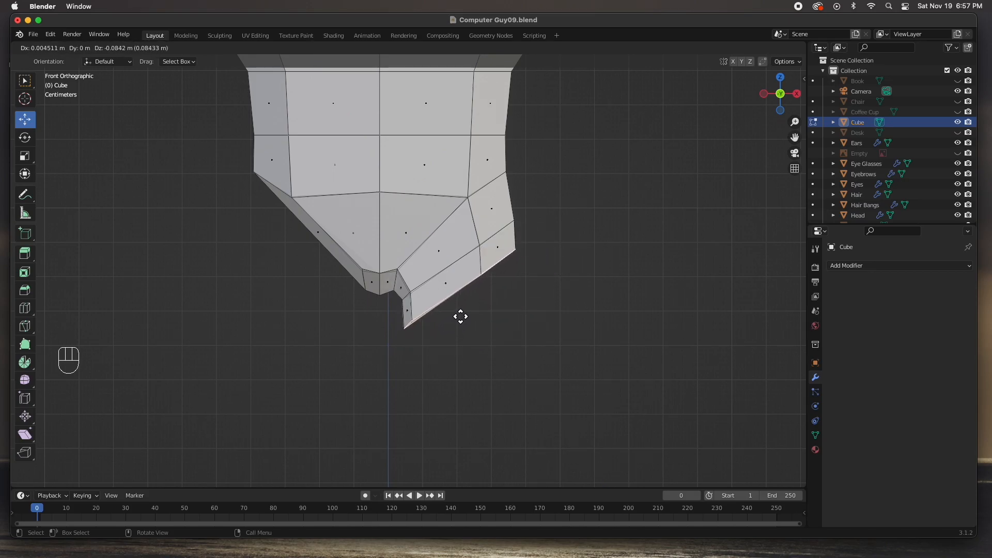
left_click(460, 335)
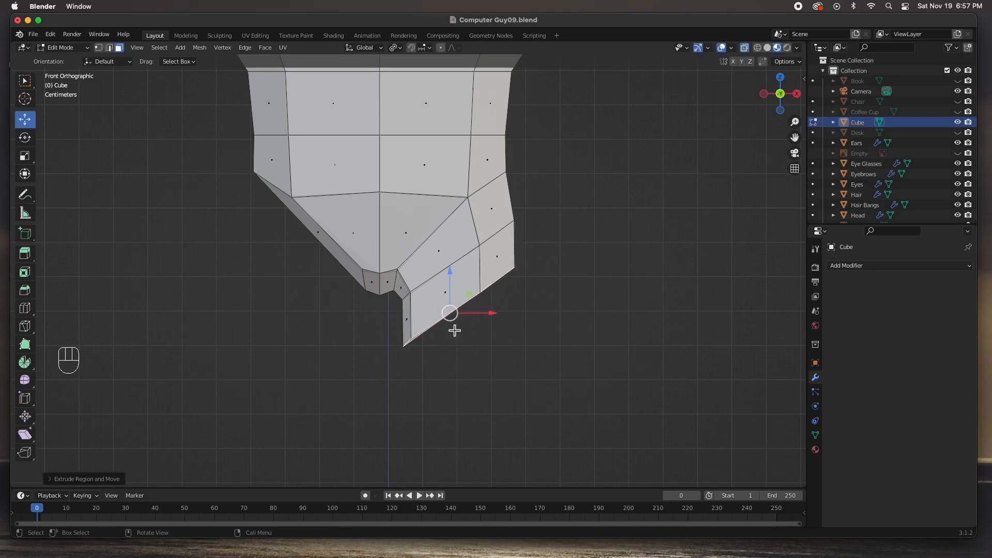
Step: Rotate the thigh's bottom faces until they are horizontal and lower them slightly along Z
key("r")
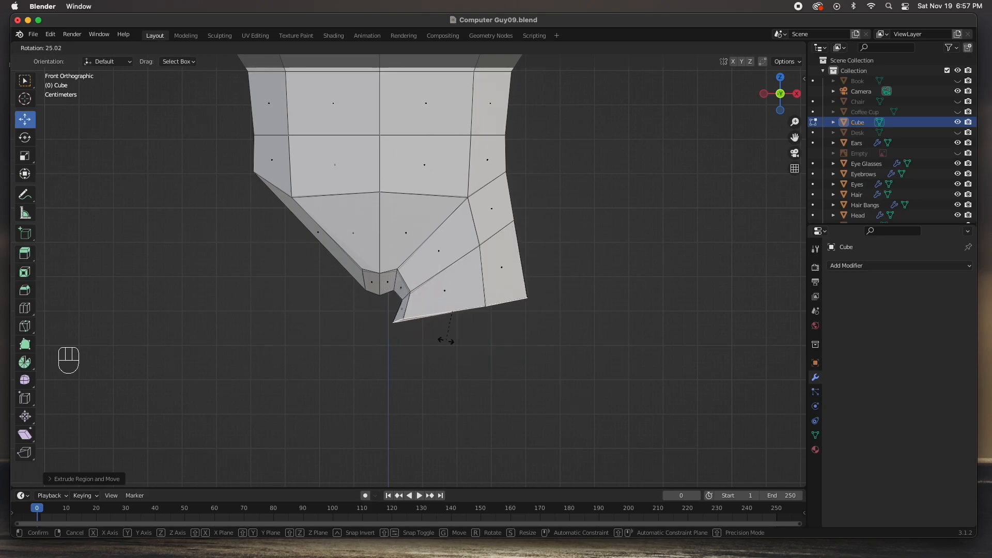
left_click(440, 338)
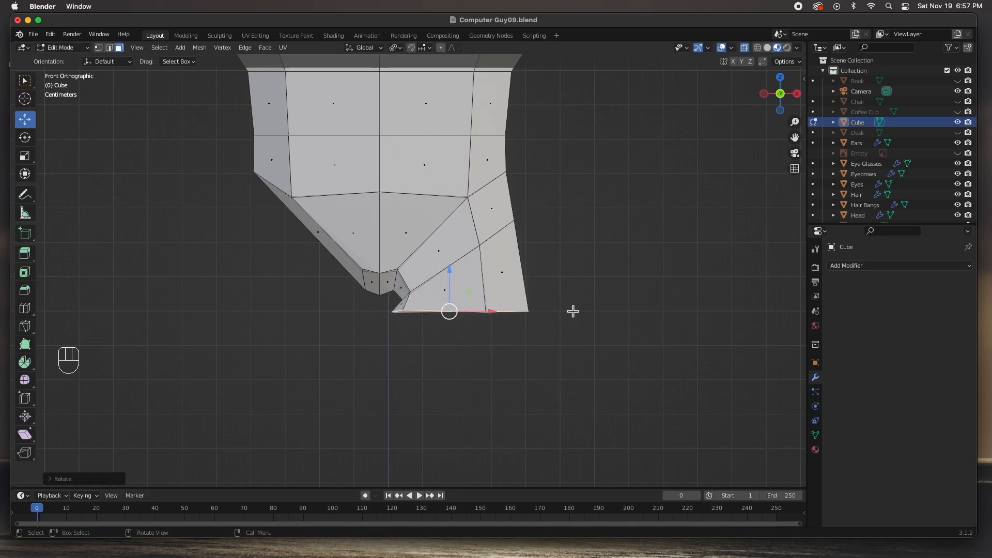
left_click_drag(449, 311, 449, 324)
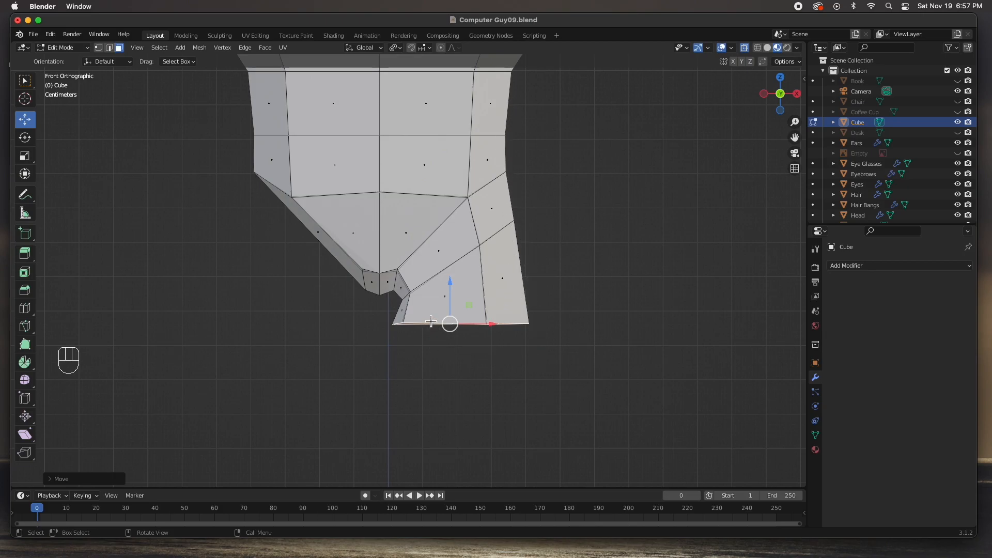
Step: Straighten the inner thigh in the front view by moving its bottom inner vertices outward and nudging the inner vertices above them toward the crotch
key("1")
left_click_drag(424, 359, 452, 325)
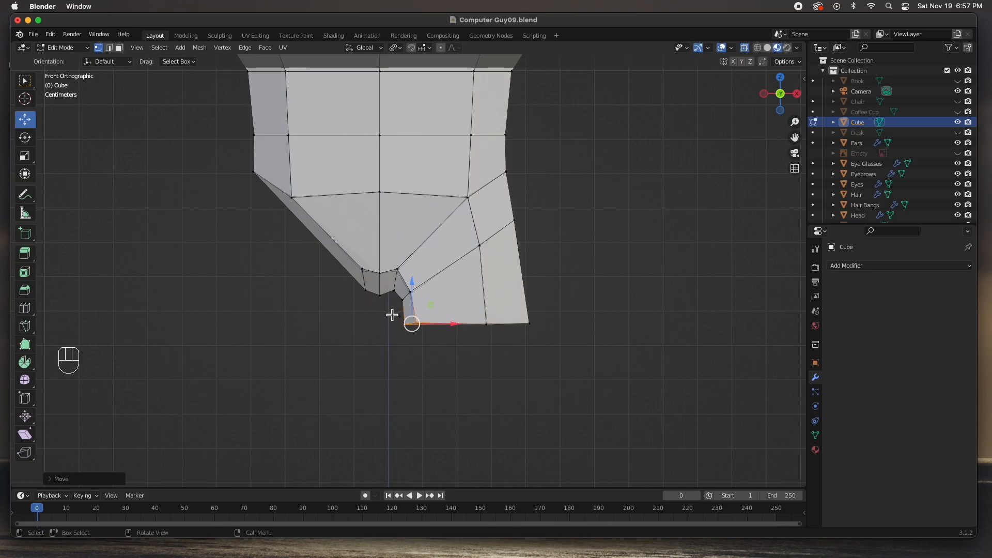
left_click(409, 292)
mouse_move(409, 293)
left_mouse_down()
mouse_move(409, 303)
mouse_move(406, 295)
left_mouse_up()
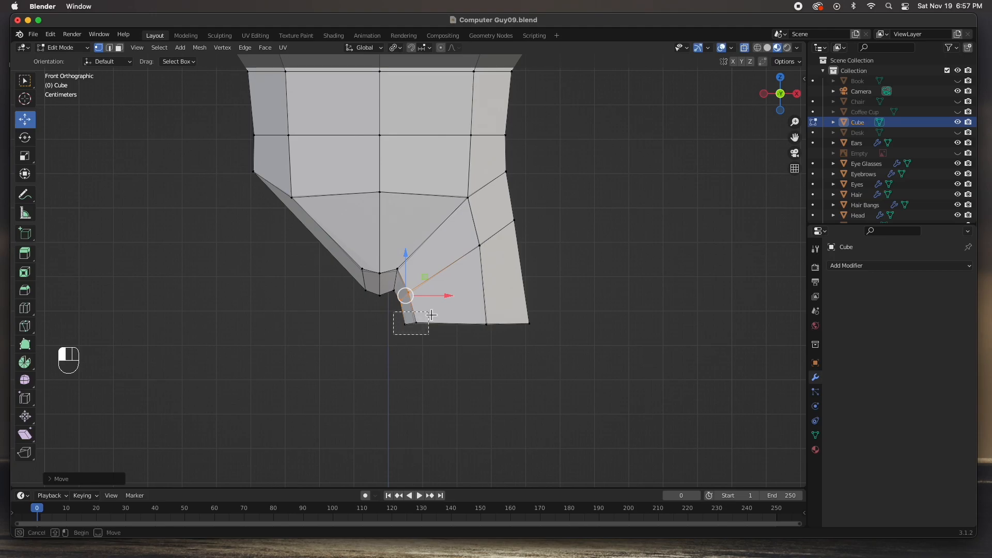
left_click(413, 323)
key("g")
key("x")
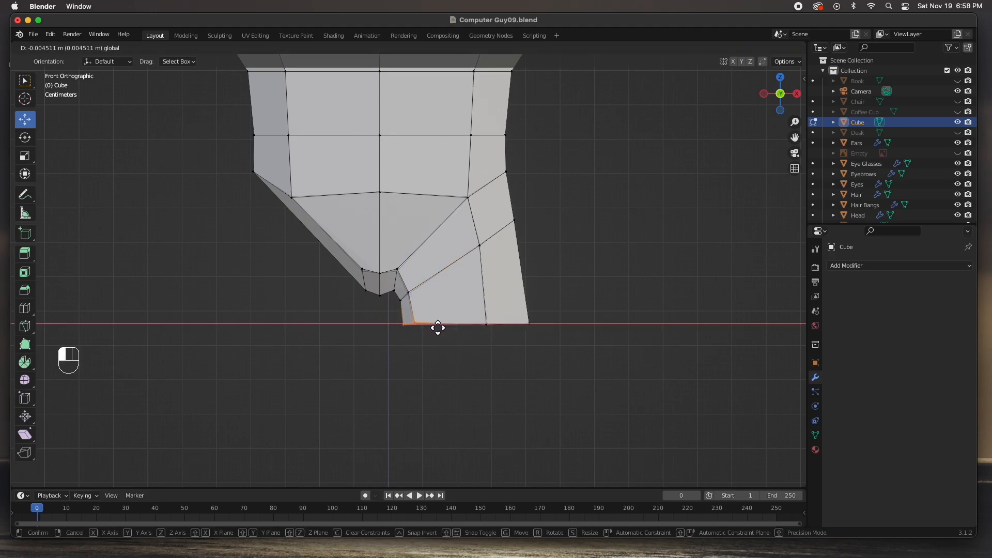
left_click(436, 325)
scroll(437, 341, "up", 1)
scroll(437, 343, "down", 2)
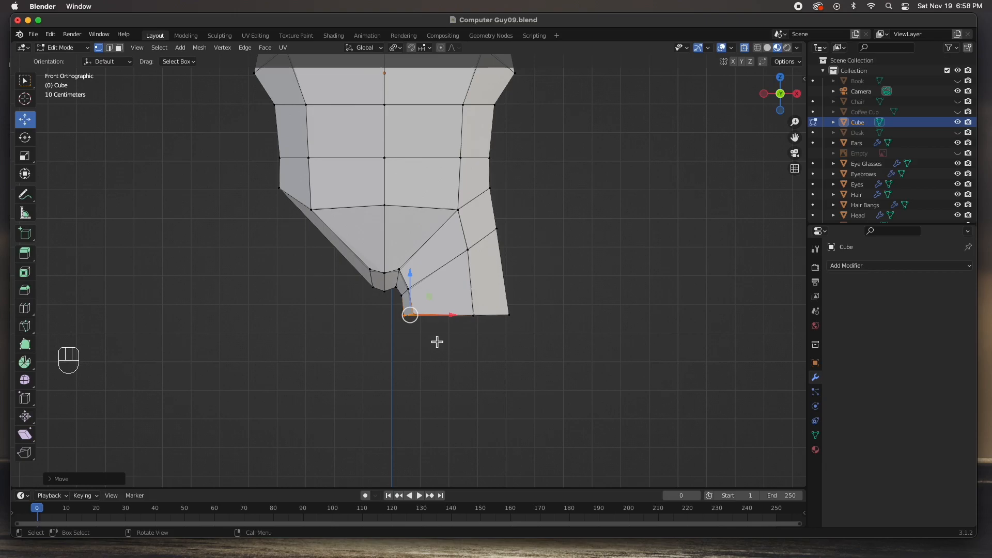
Step: Extrude the thigh's two bottom faces down about 1.1 m and slightly outward to form the leg, and scale the end down slightly
key("3")
middle_click_drag(480, 354, 471, 310)
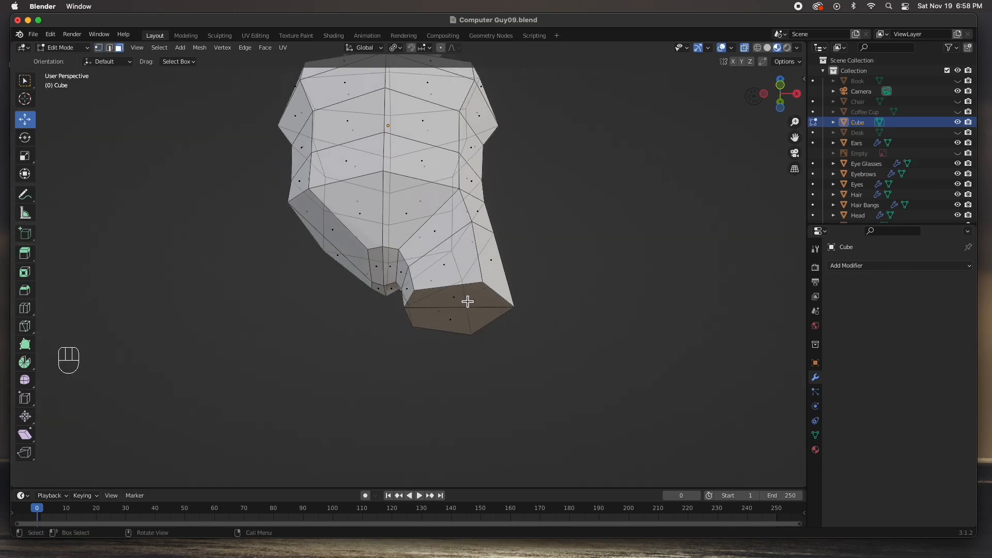
left_click(465, 298)
left_click(464, 327, "shift")
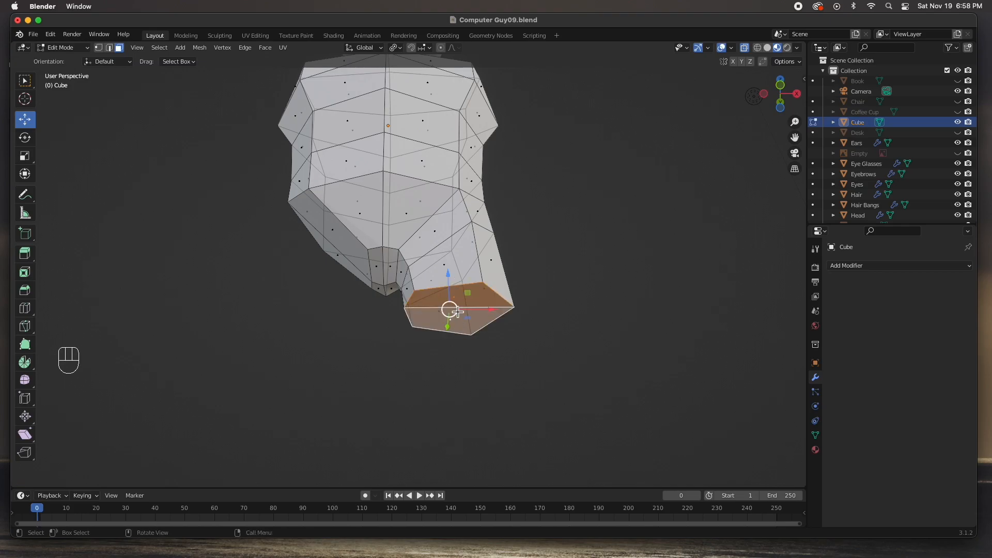
key("KP_1")
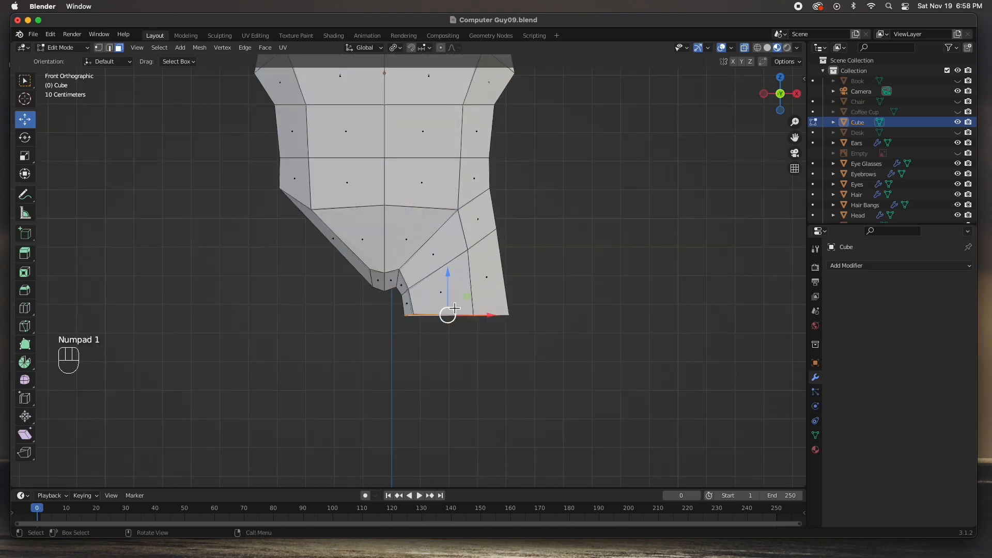
key("super+z")
key("super+z")
scroll(455, 328, "down", 5)
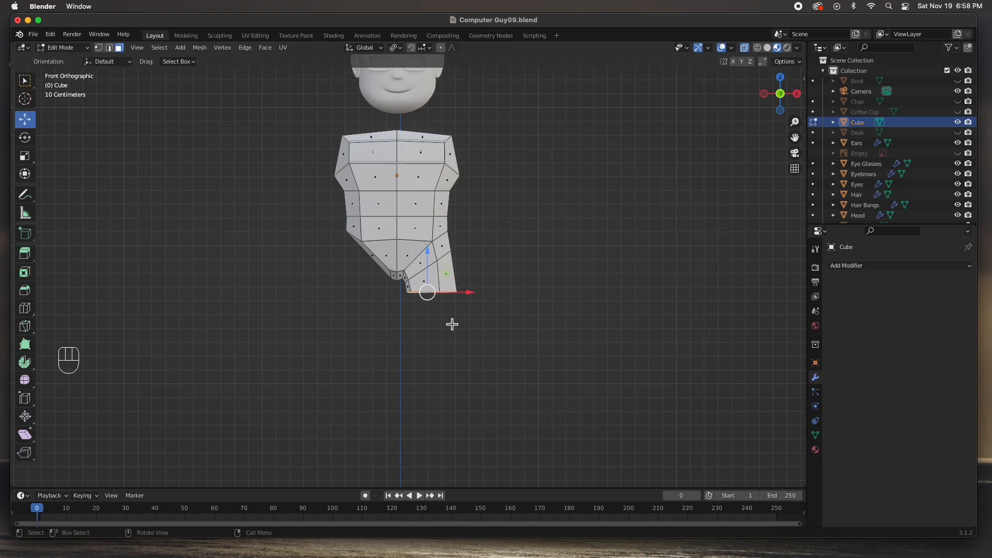
key("e")
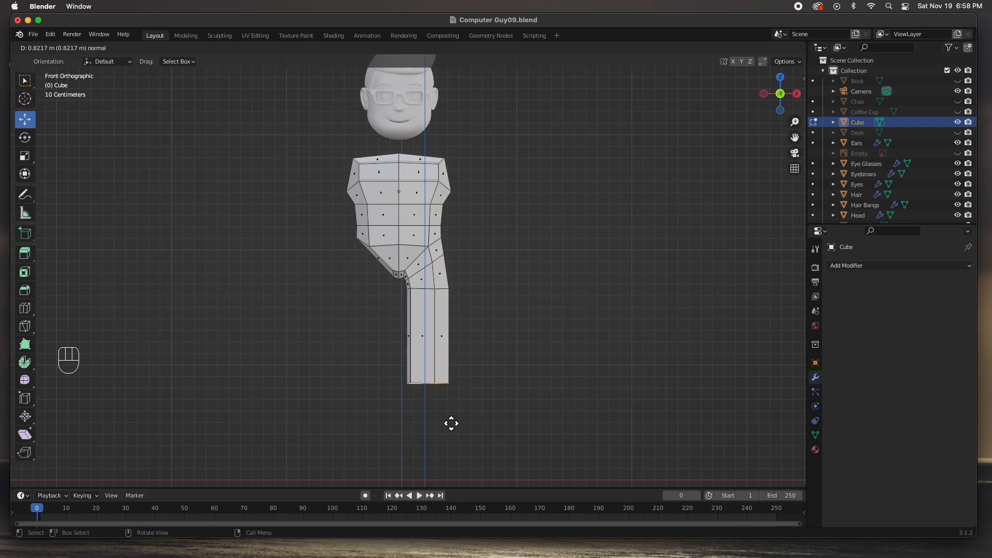
key("z")
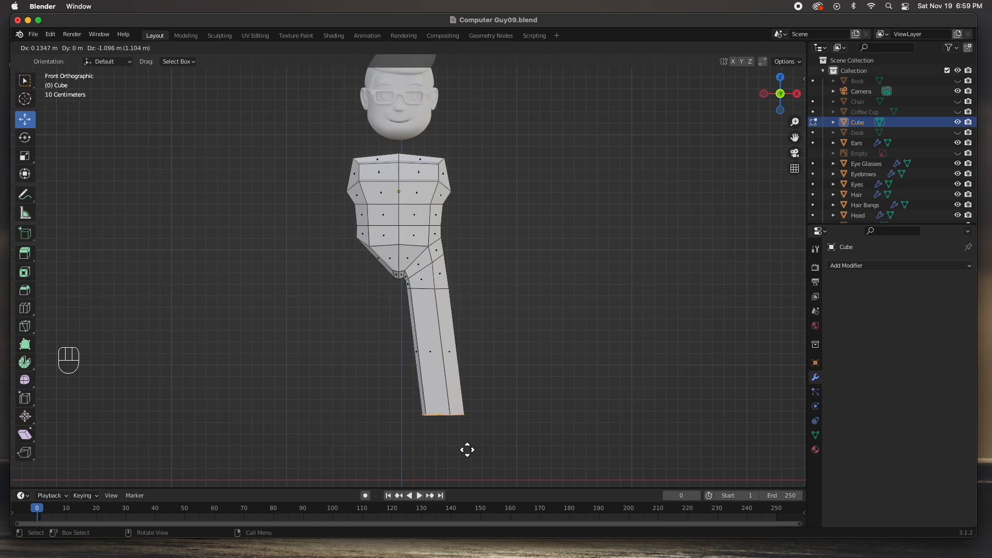
left_click(467, 449)
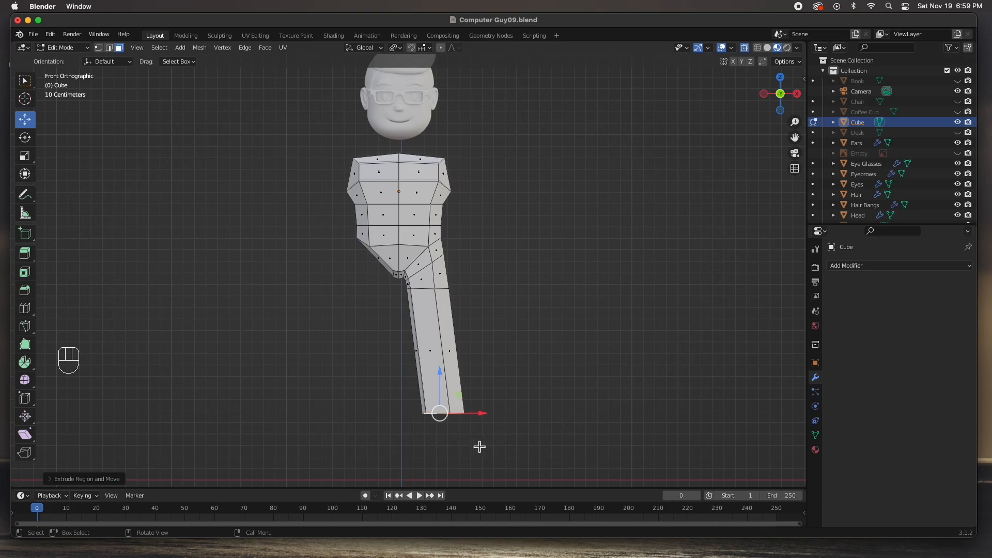
key("s")
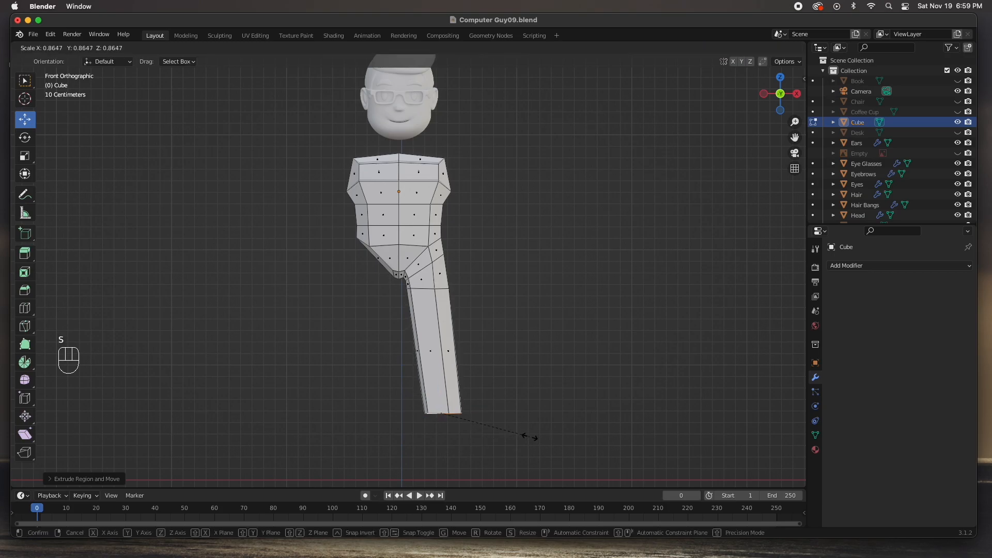
left_click(525, 434)
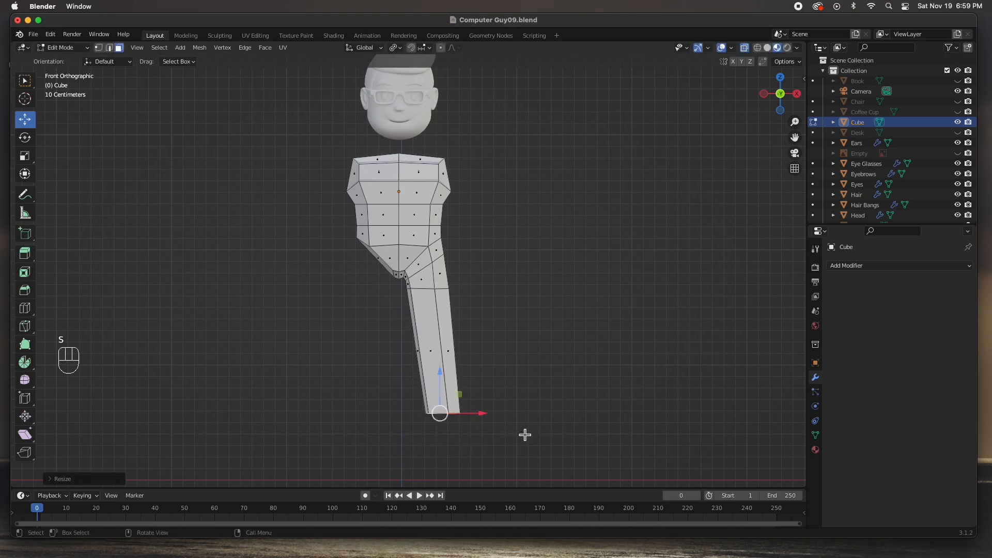
Step: Add a horizontal loop cut around the leg for the knee, slid slightly above the middle of the long segment
key("super+r")
left_click(437, 343)
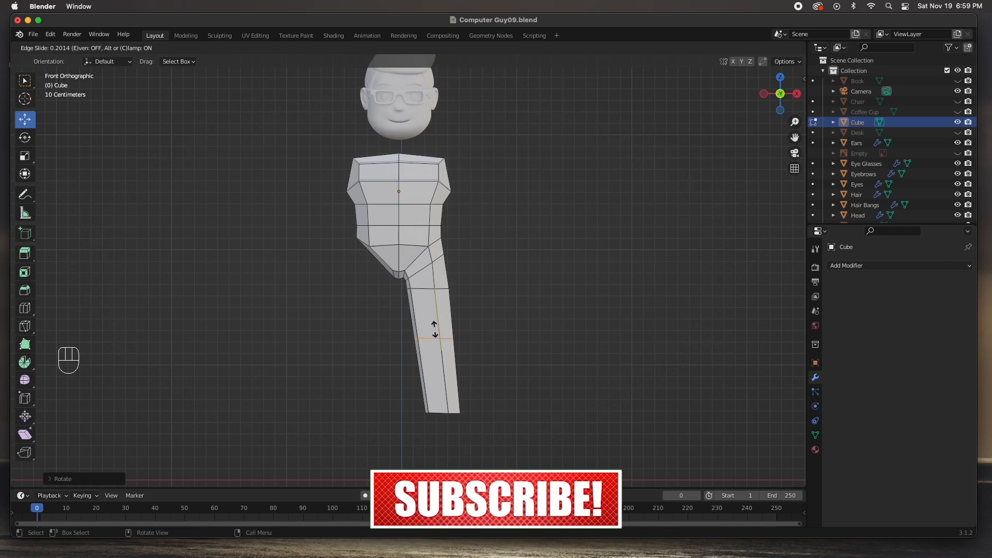
left_click(434, 329)
left_click(434, 329)
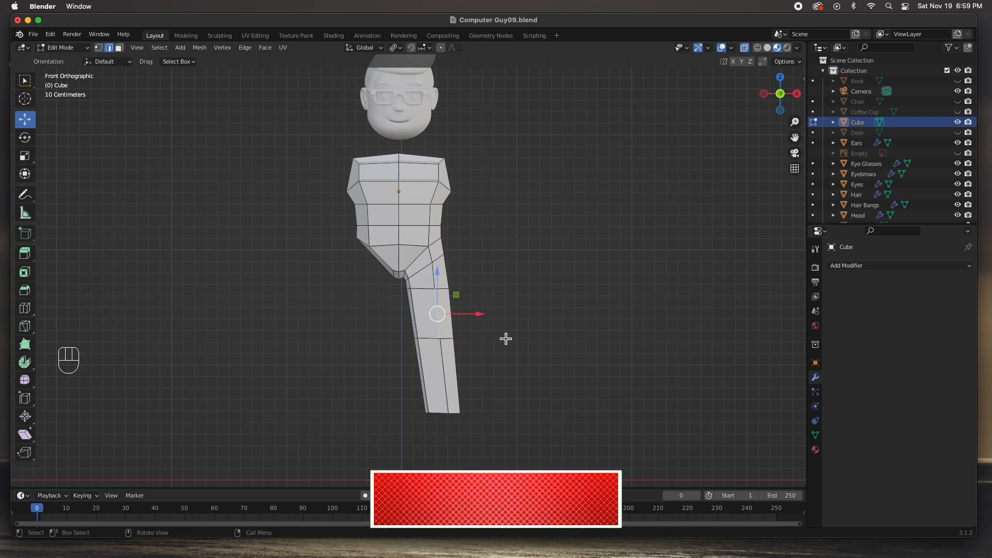
Step: Bevel the knee's edge loop with two segments to make three evenly spaced loops around the knee
left_click(432, 341)
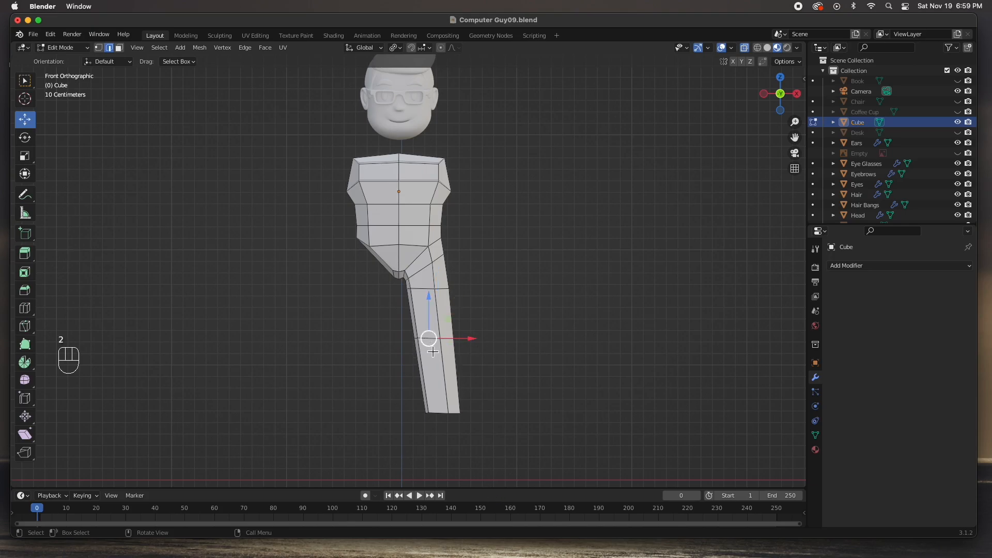
scroll(432, 349, "up", 5)
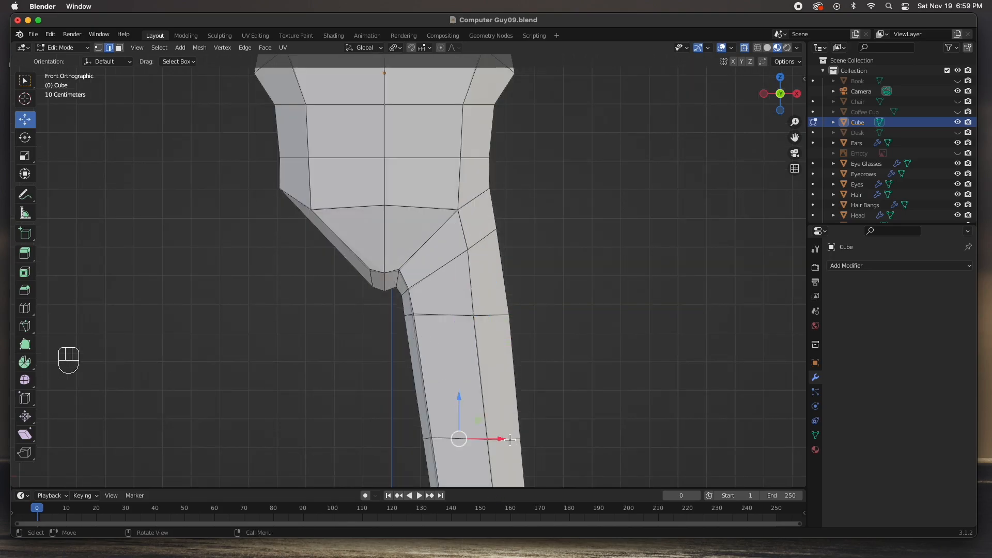
key("super+z")
left_click(462, 441, "alt")
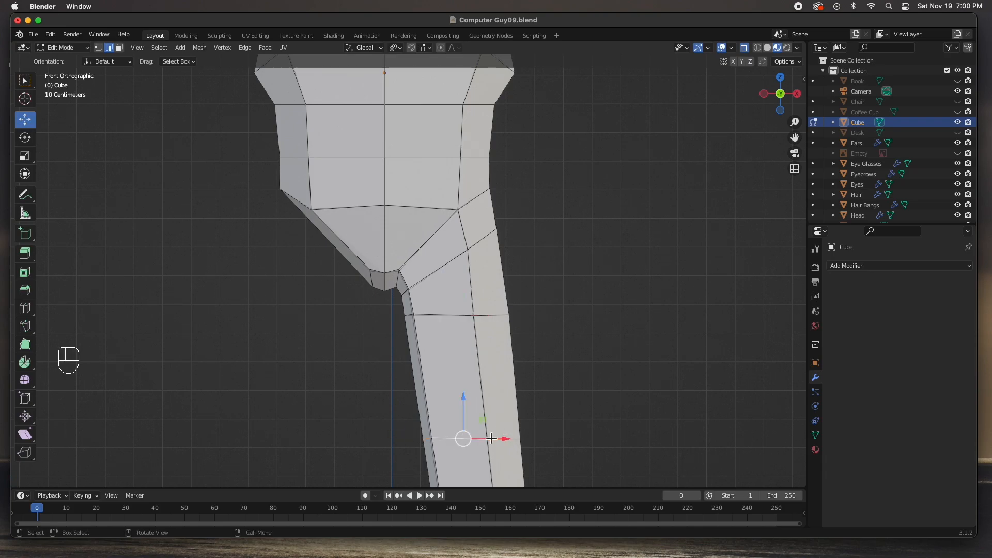
scroll(491, 438, "down", 2)
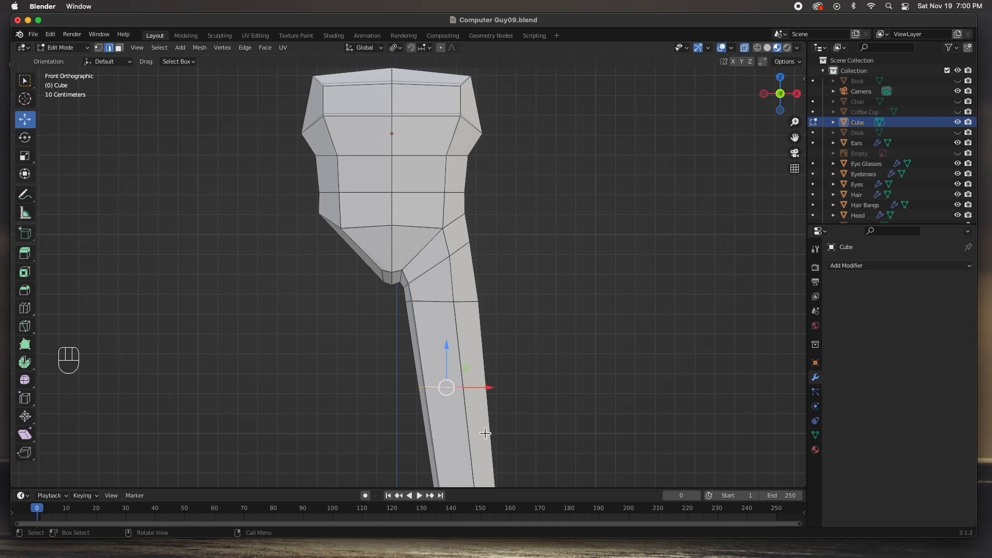
key("KP_Decimal")
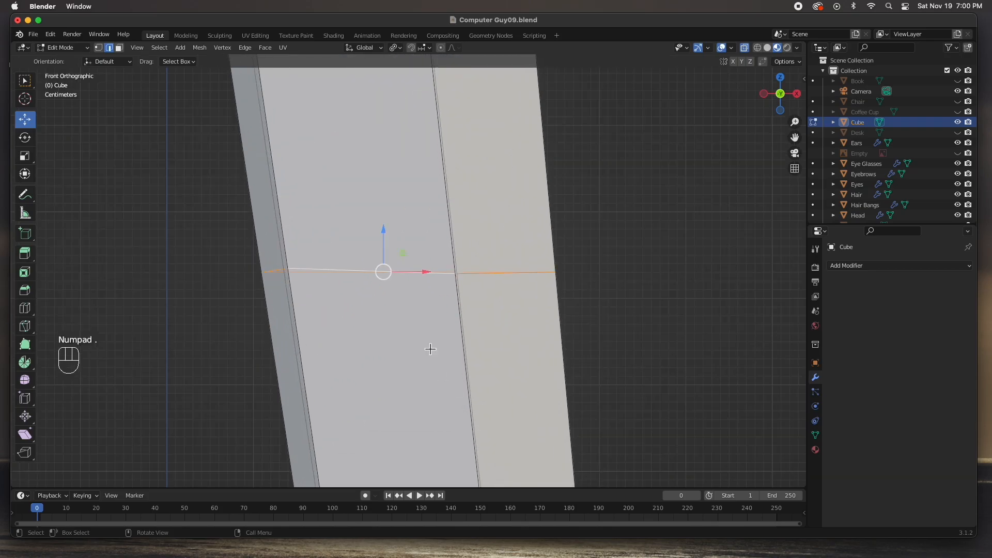
key("super")
key("super+b")
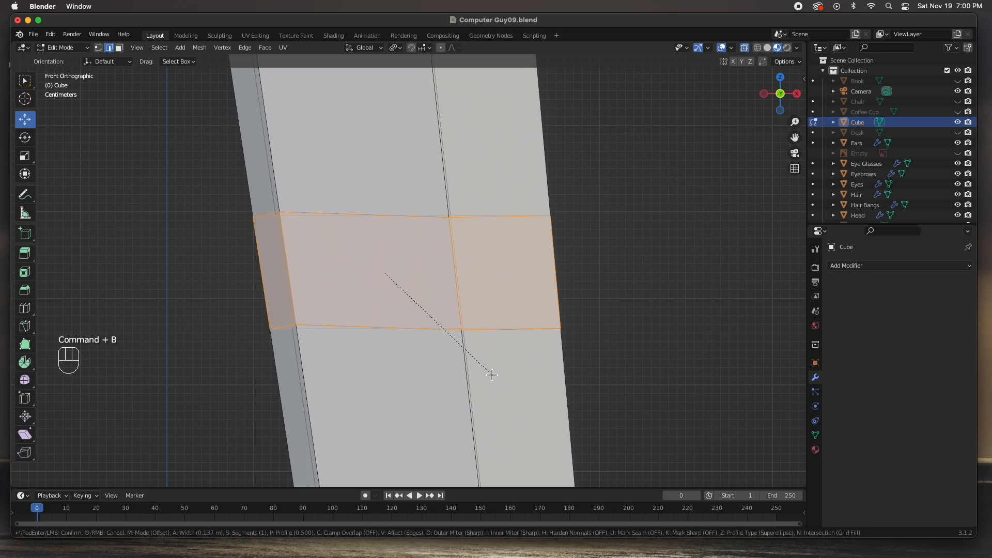
scroll(491, 374, "up", 1)
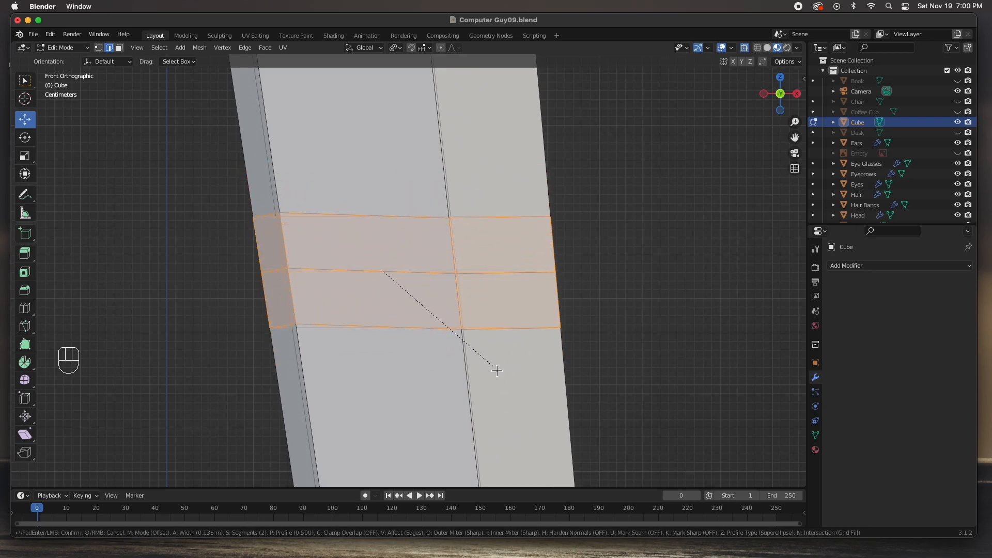
left_click(527, 393)
scroll(540, 373, "down", 5)
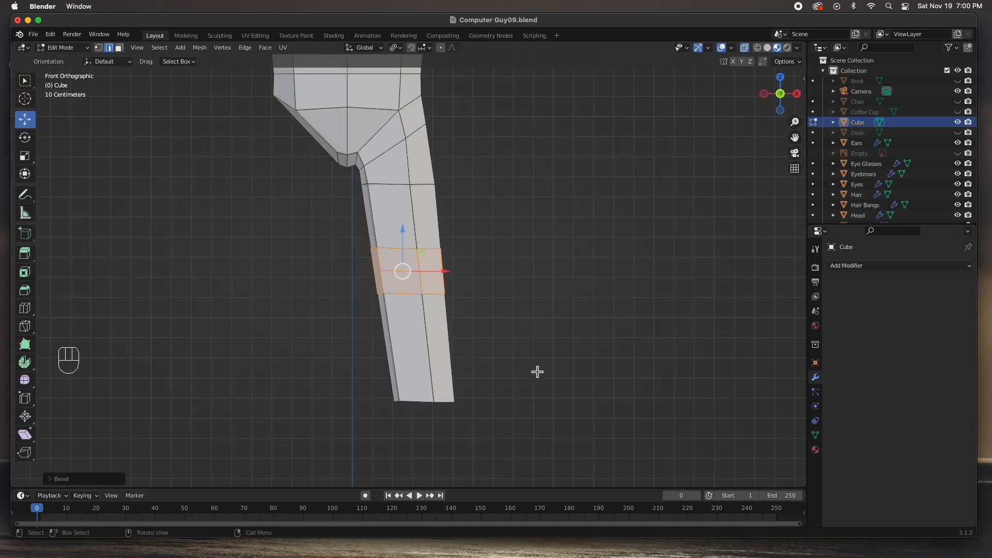
left_click(498, 317)
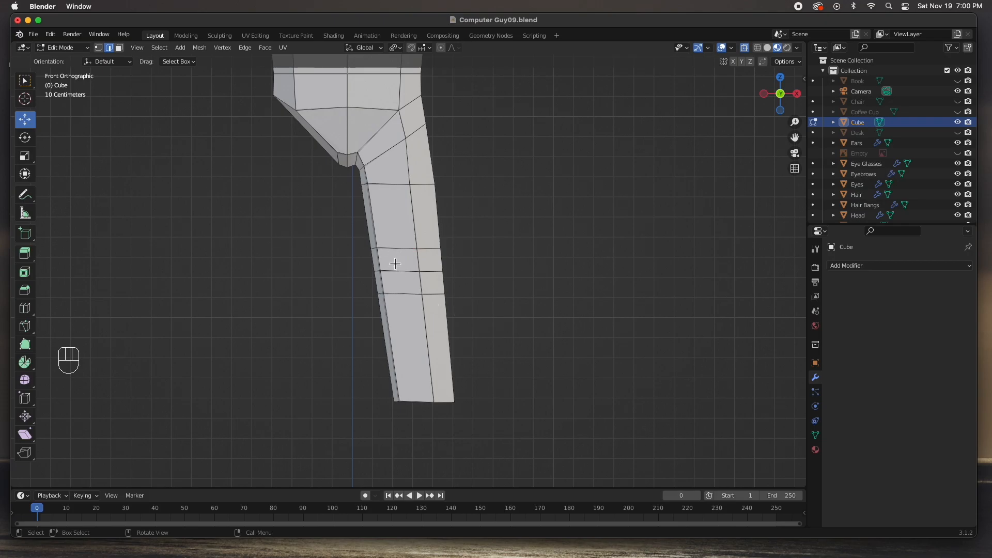
key("space")
key("space")
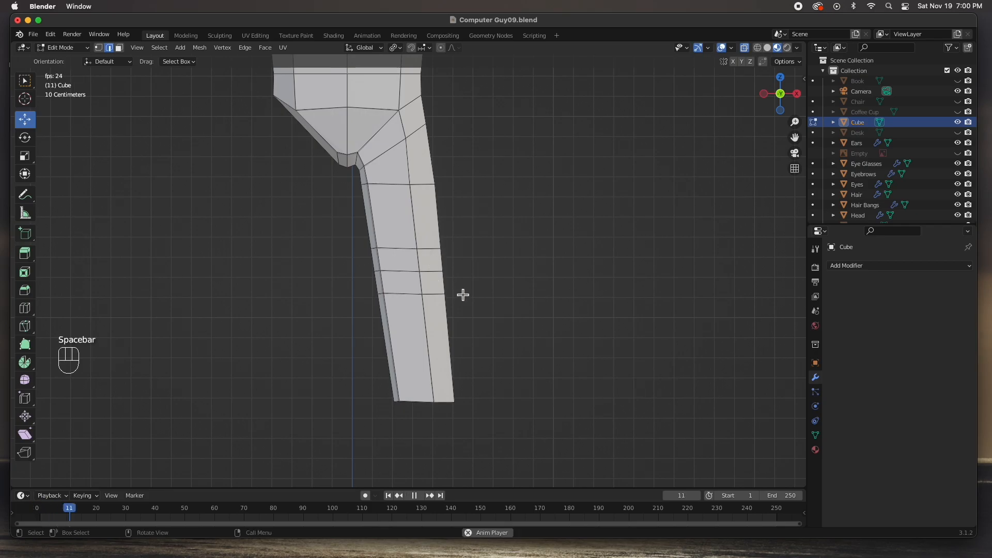
left_click(388, 495)
Step: Add a loop cut around the lower leg in the front view and slide it close to the bottom end
middle_click_drag(378, 268, 527, 338)
middle_click_drag(350, 291, 391, 234)
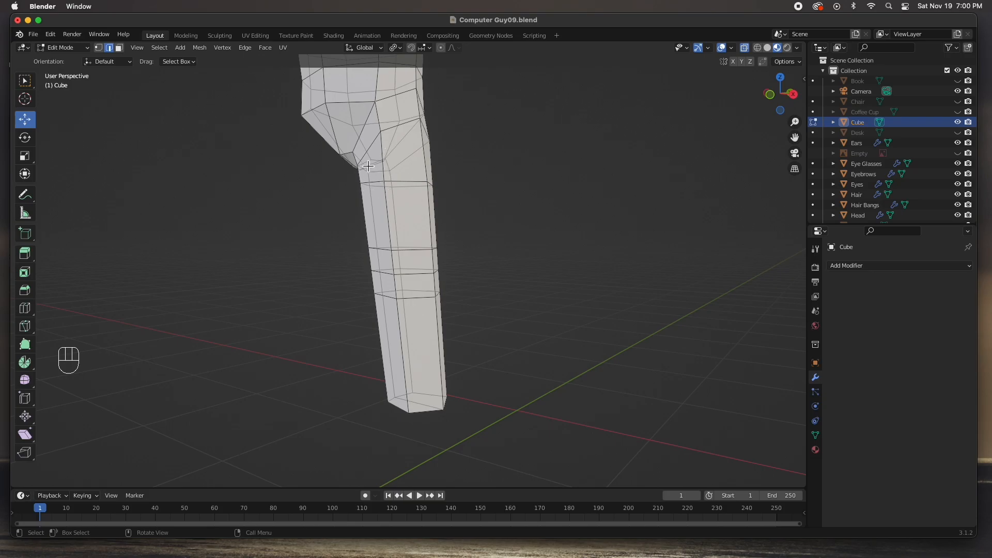
mouse_move(384, 98)
middle_mouse_down()
mouse_move(387, 138)
mouse_move(347, 137)
mouse_move(399, 155)
mouse_move(374, 115)
middle_mouse_up()
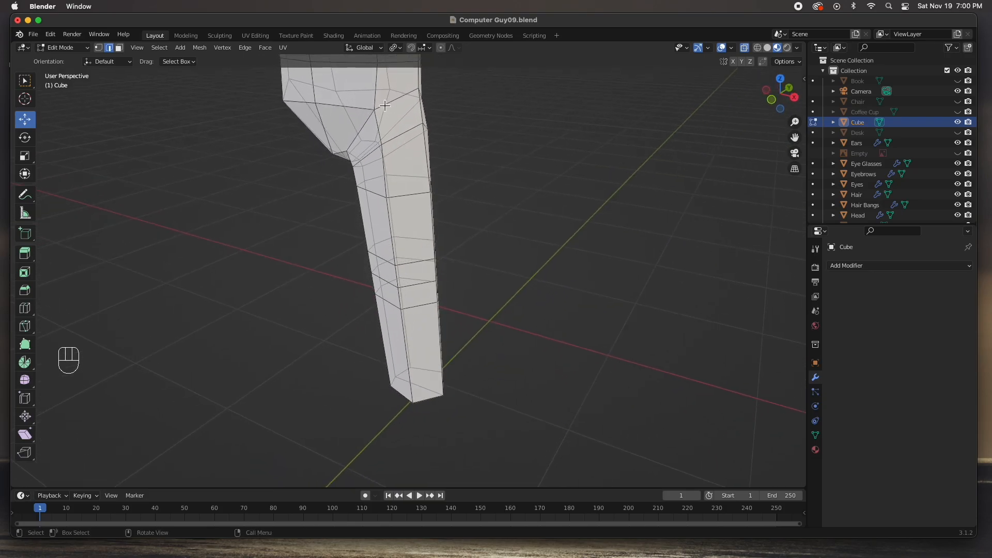
middle_click_drag(361, 193, 436, 304)
key("KP_1")
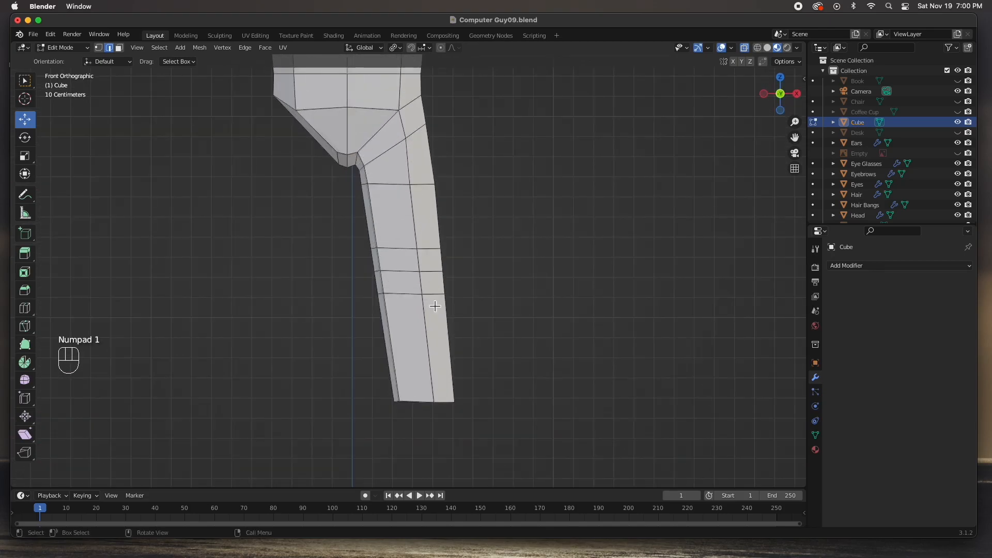
key("super+r")
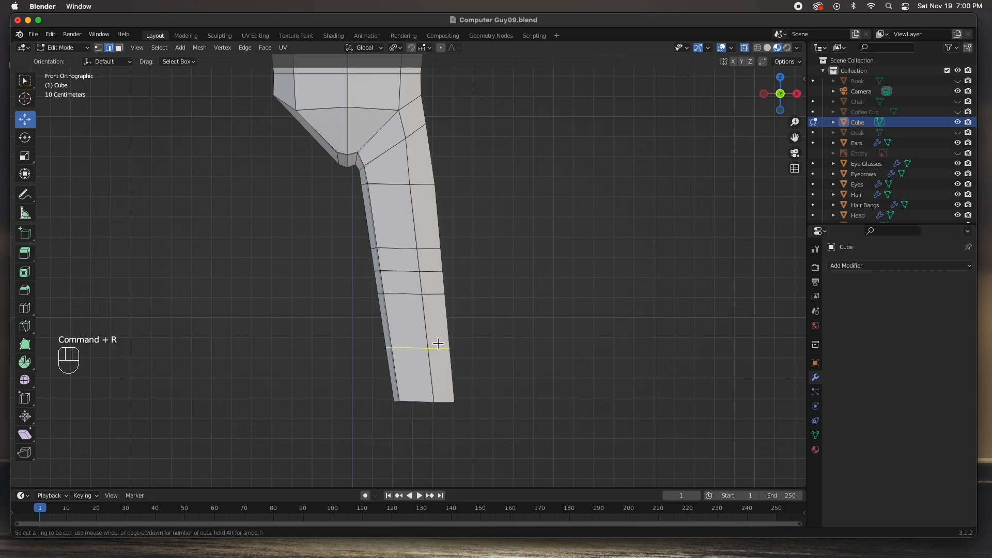
left_click(433, 361)
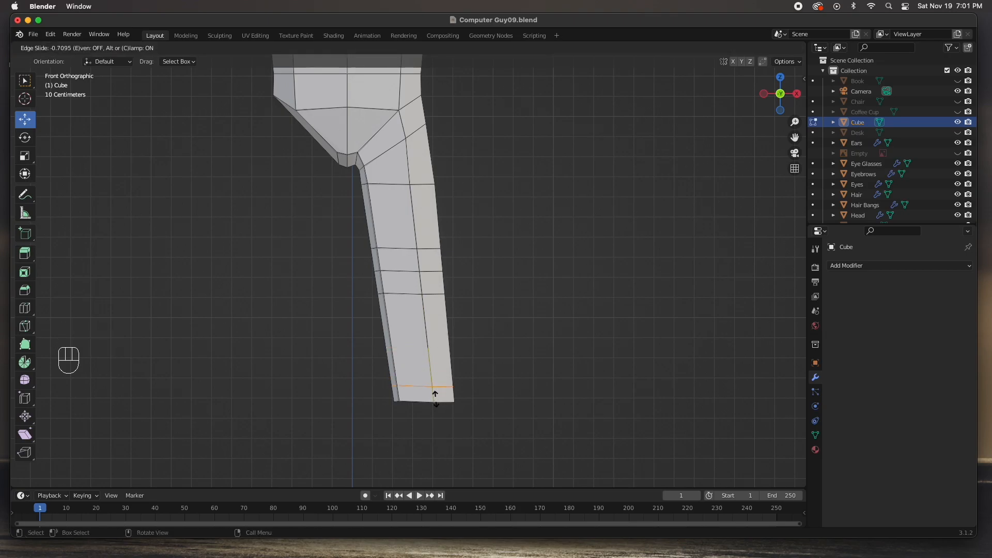
left_click(436, 403)
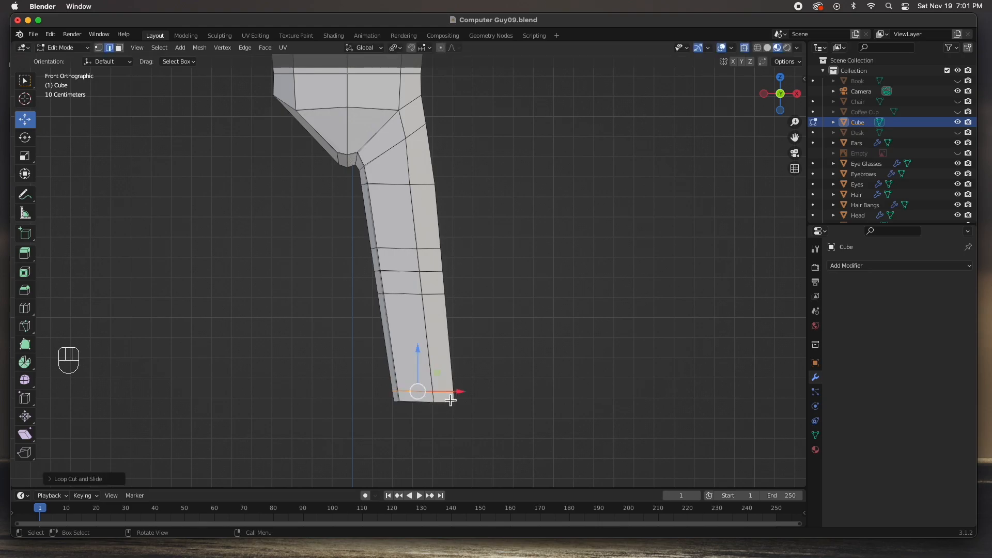
Step: Inset the two faces at the bottom end of the leg slightly to form a narrow rim
middle_click_drag(449, 408, 449, 357)
mouse_move(461, 398)
middle_mouse_down()
mouse_move(458, 381)
mouse_move(452, 412)
middle_mouse_up()
scroll(458, 381, "up", 2)
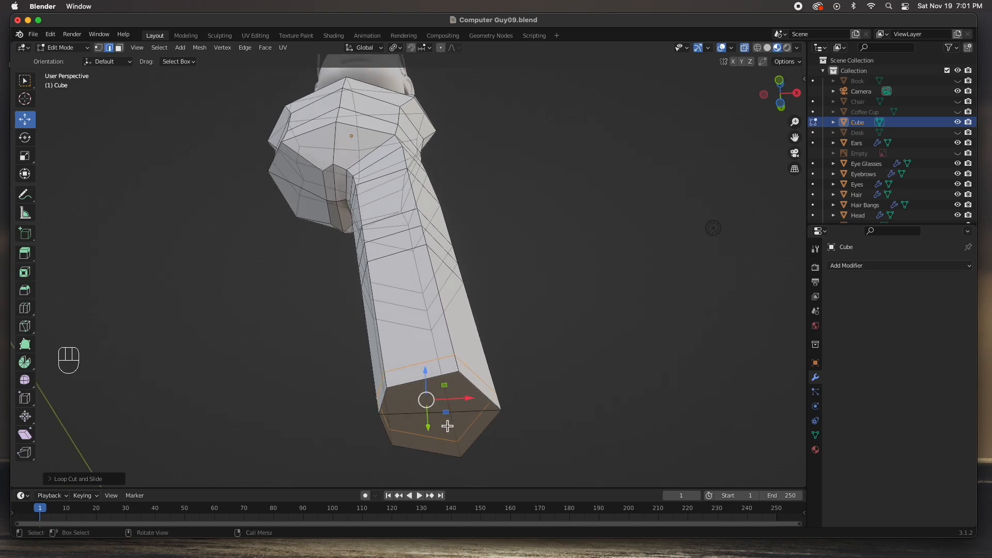
key("3")
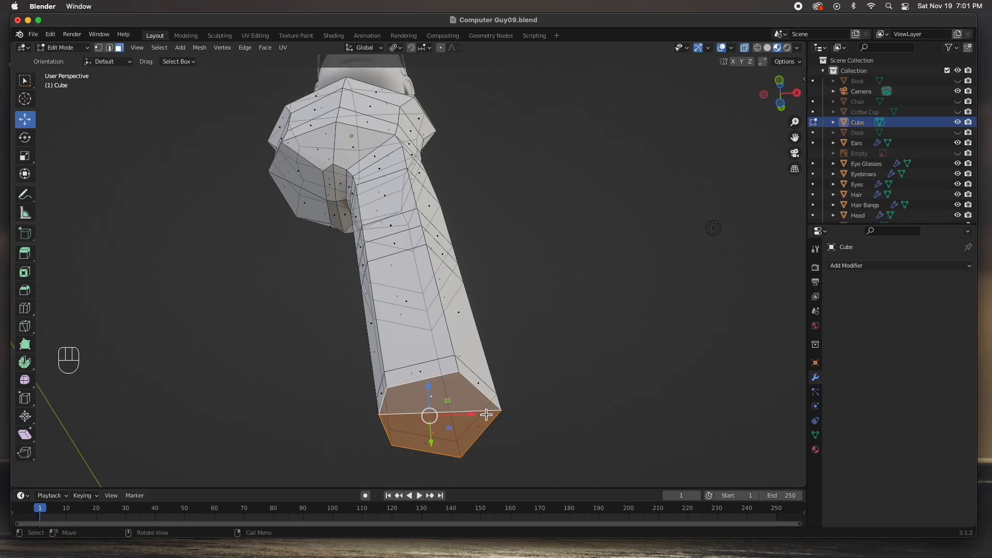
key("i")
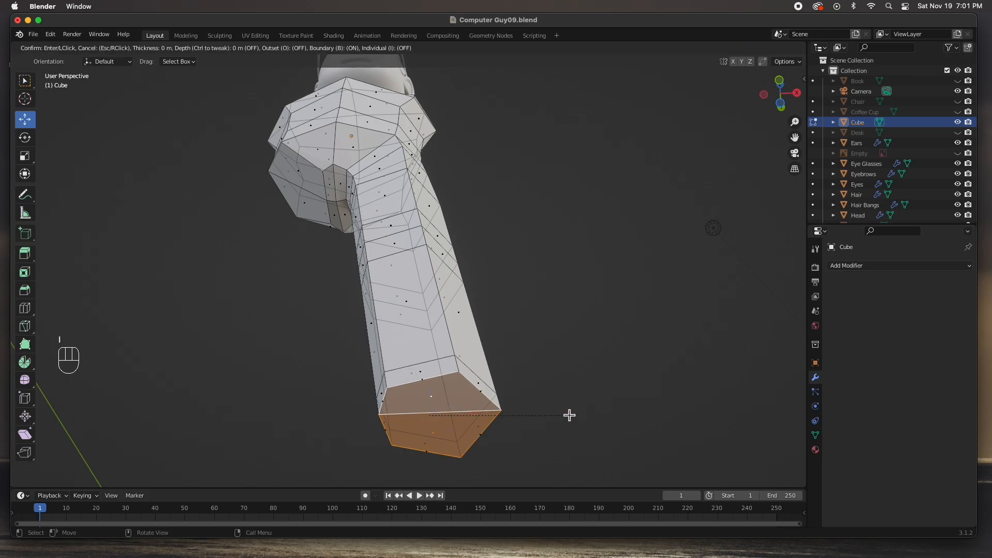
left_click(555, 414)
middle_click_drag(545, 408, 459, 426)
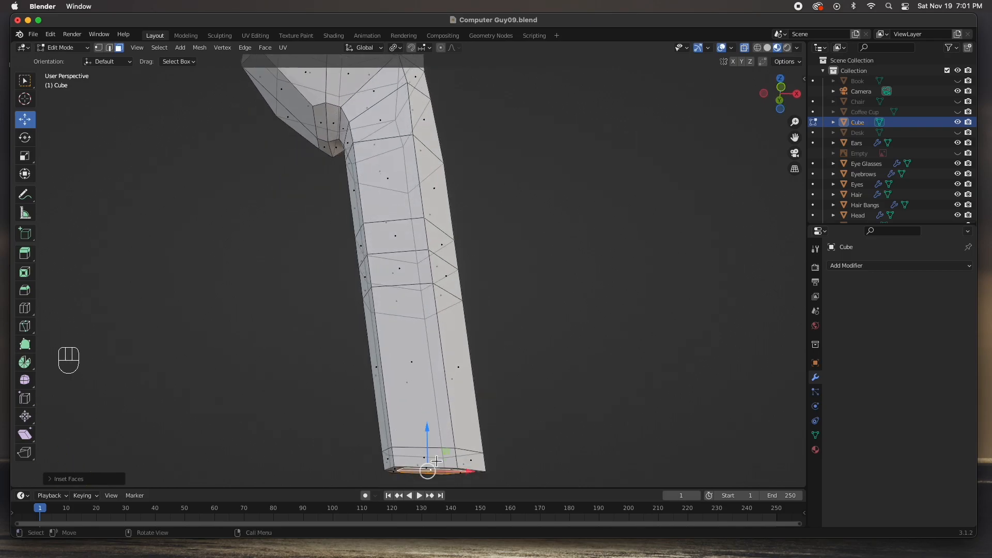
Step: In a front wireframe view, extrude the inset faces at the leg's bottom end a short distance up inside the leg
key("KP_1")
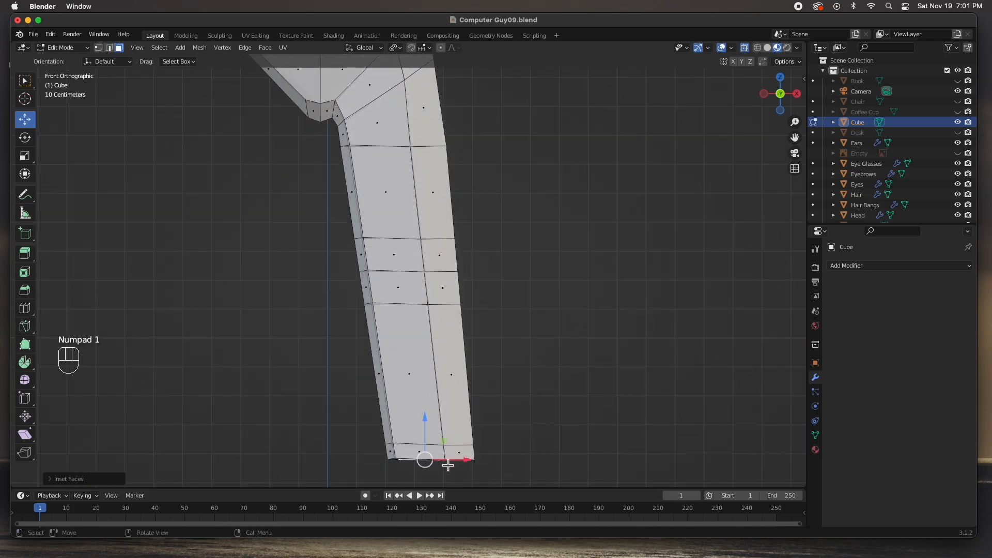
left_click(758, 47)
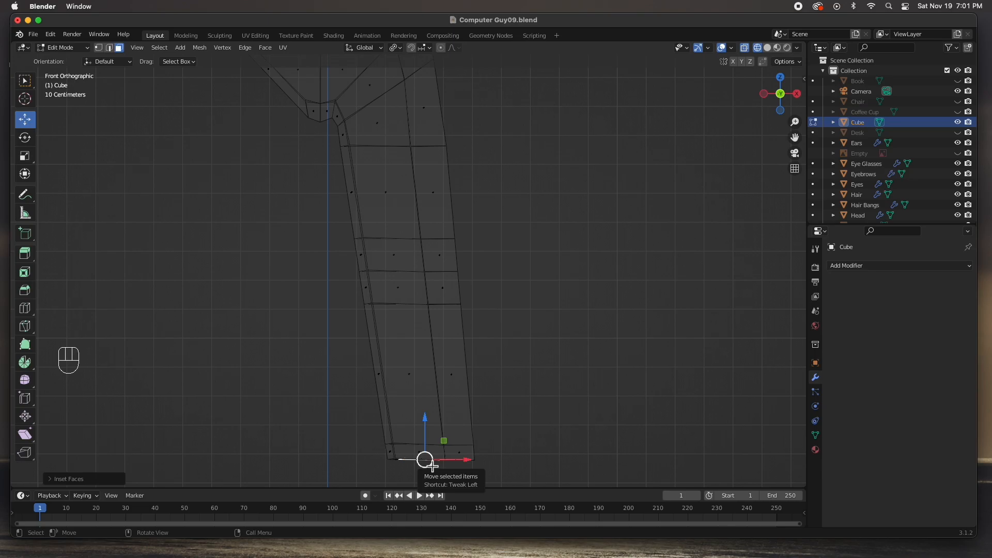
key("e")
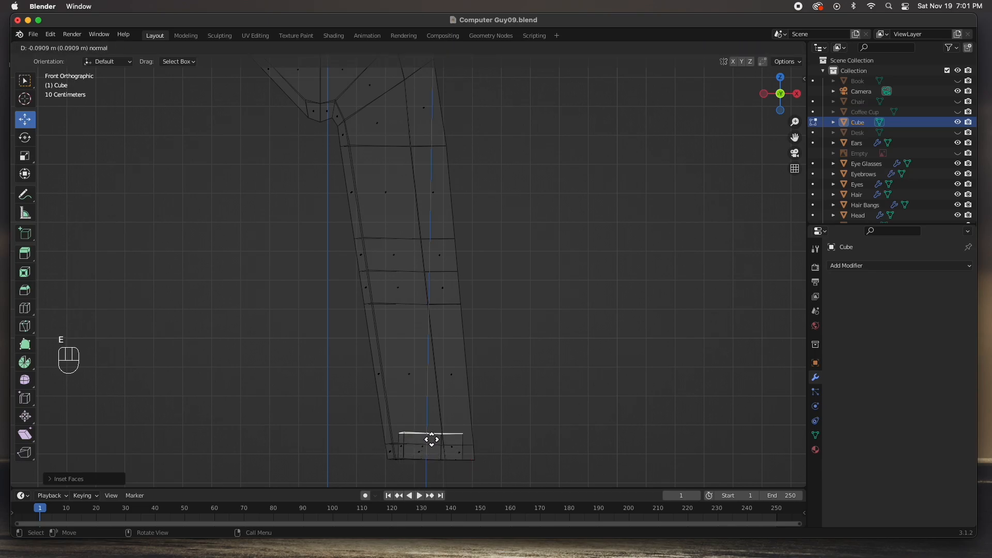
key("z")
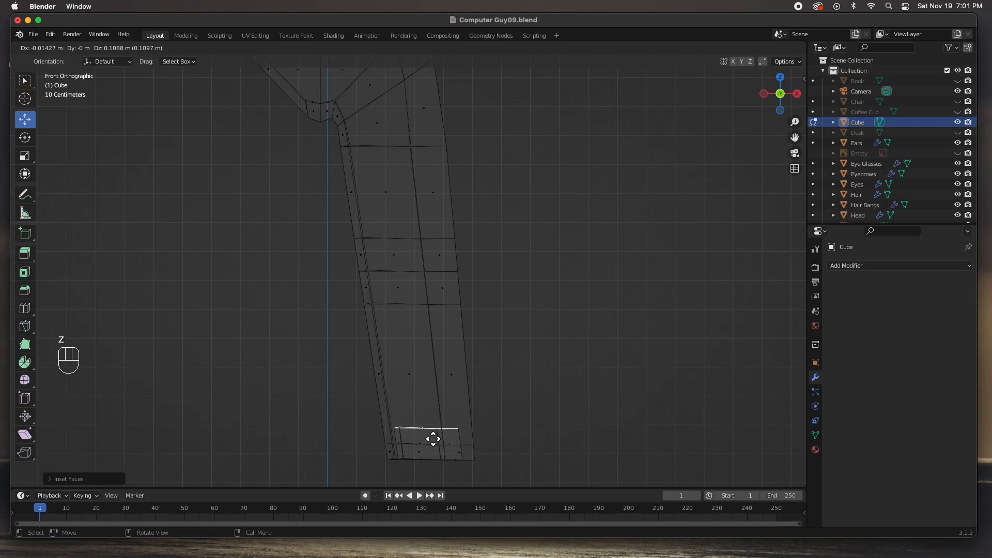
left_click(433, 457)
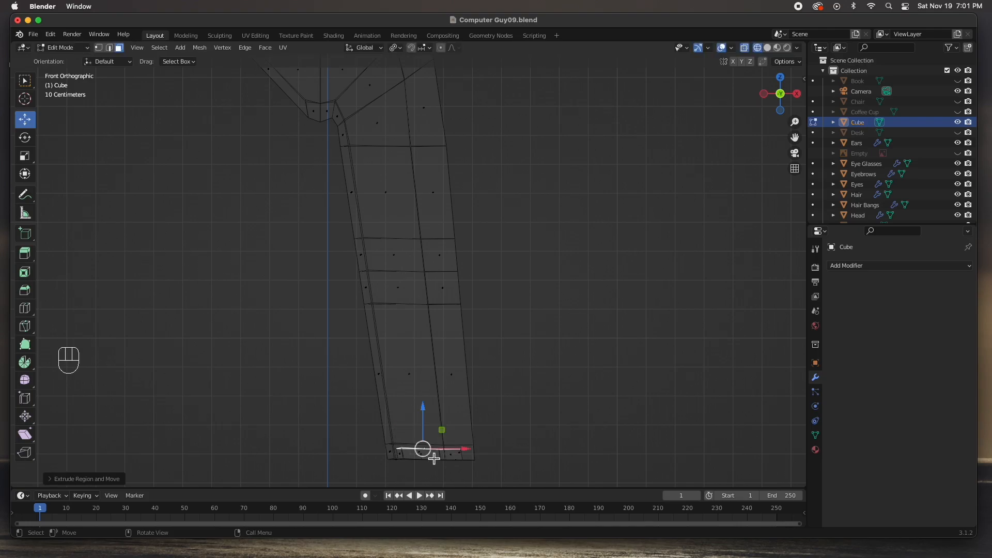
Step: Extrude the same end faces further up inside the leg to deepen the cuff, and return to Object Mode with Material Preview shading
key("e")
key("z")
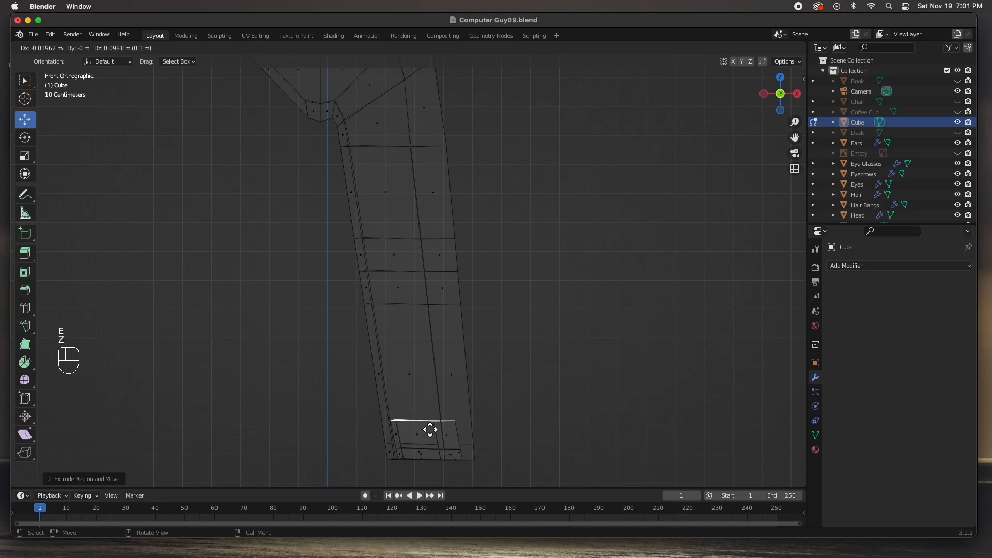
left_click(430, 421)
middle_click_drag(539, 408, 504, 376)
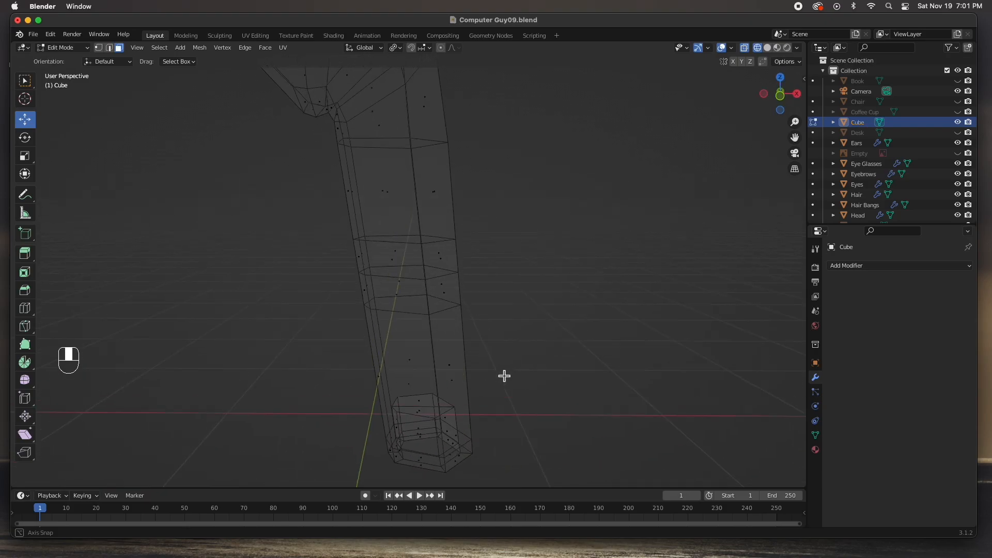
key("KP_1")
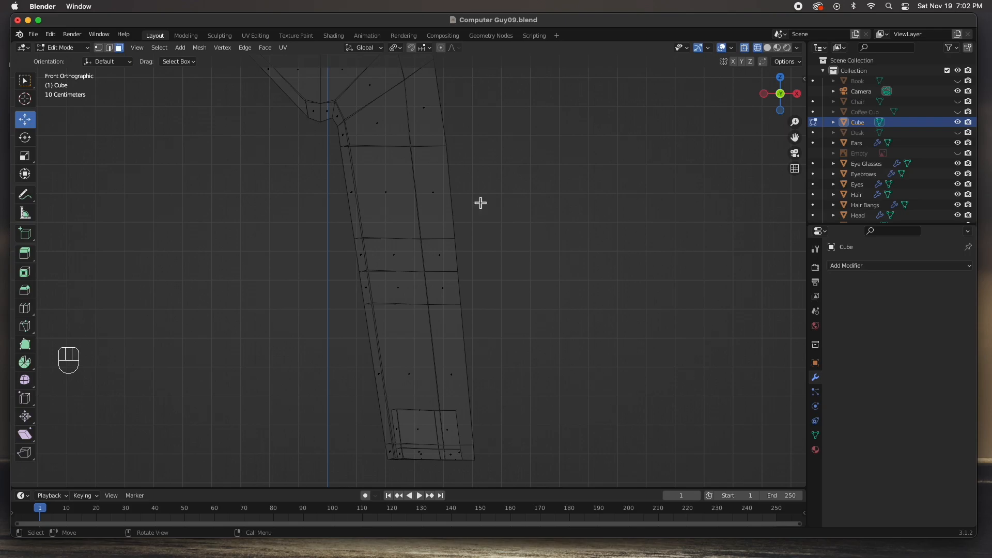
key("Tab")
left_click(777, 48)
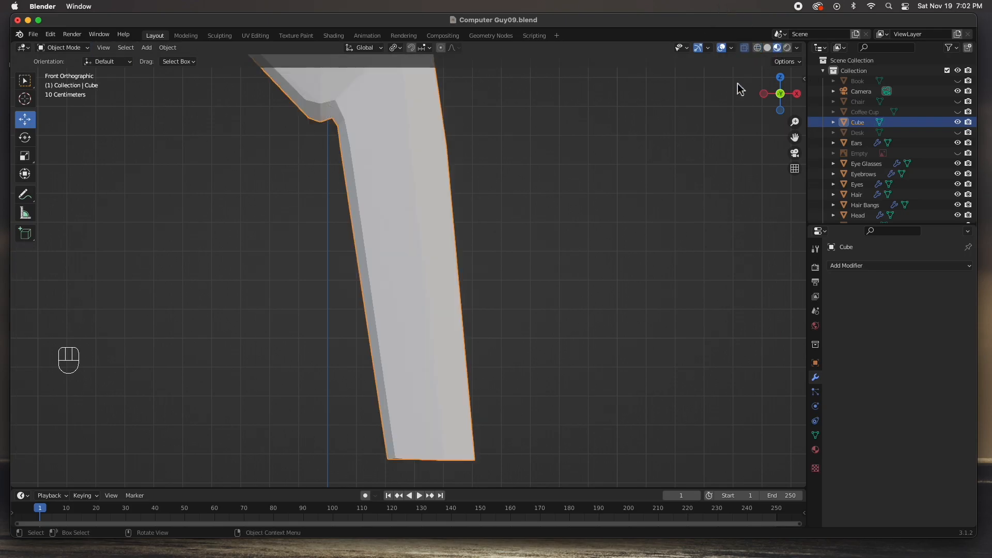
Step: Reposition the vertices around the underside of the hip where the leg joins the pelvis
scroll(470, 237, "down", 4)
mouse_move(491, 220)
middle_mouse_down()
mouse_move(470, 237)
mouse_move(414, 243)
mouse_move(312, 217)
mouse_move(446, 167)
mouse_move(469, 177)
mouse_move(398, 165)
mouse_move(389, 182)
mouse_move(434, 184)
mouse_move(286, 202)
middle_mouse_up()
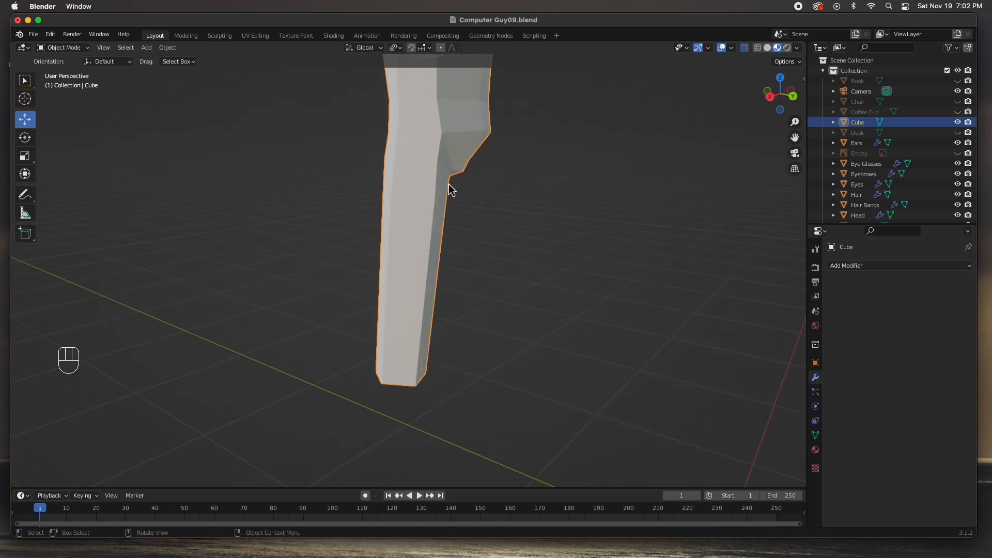
key("Tab")
scroll(449, 182, "up", 2)
middle_click_drag(441, 177, 390, 154, "ctrl")
scroll(467, 196, "down", 3)
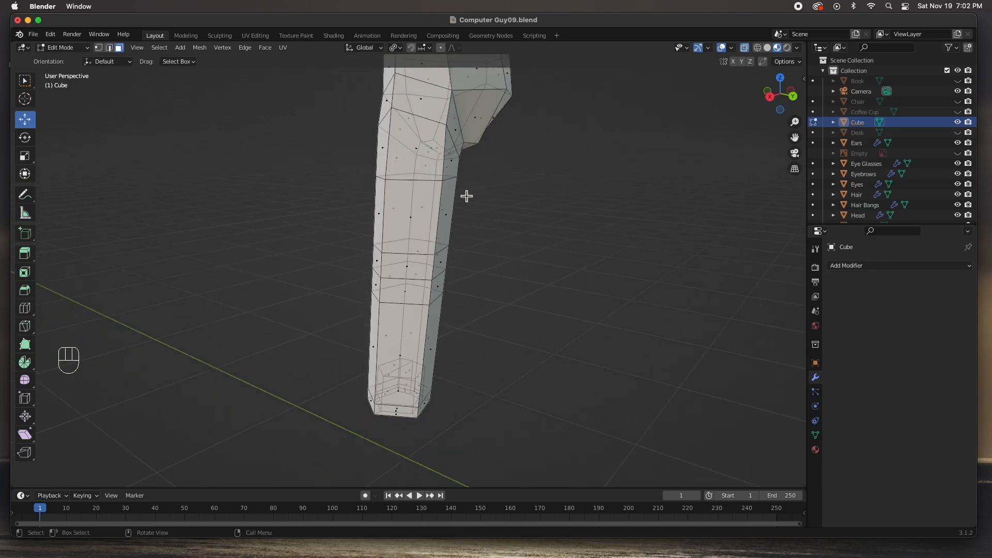
left_click(468, 124)
key("KP_Decimal")
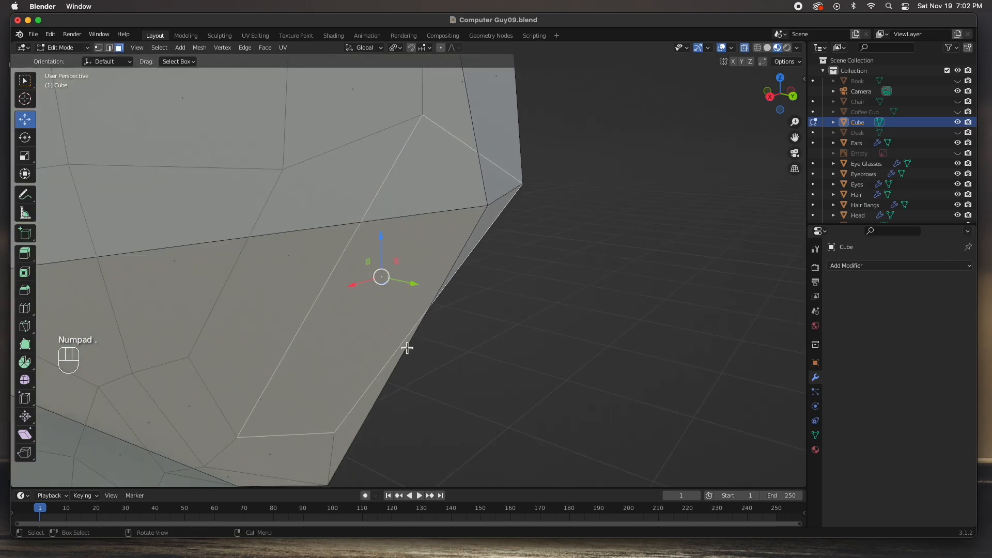
scroll(407, 348, "down", 3)
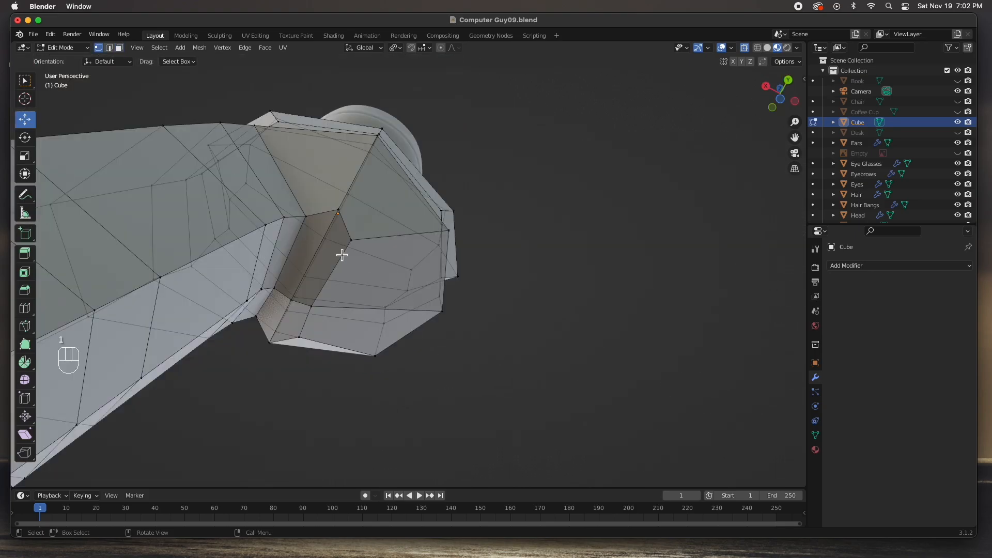
left_click(306, 216)
left_click_drag(306, 216, 304, 199)
middle_click_drag(304, 199, 413, 366)
left_click_drag(408, 364, 376, 349)
middle_click_drag(377, 349, 439, 315)
Step: Move the rear outer hip vertex just above the leg to smooth the side of the hip
left_click(442, 273)
left_click_drag(453, 267, 468, 272)
middle_click_drag(467, 272, 293, 236)
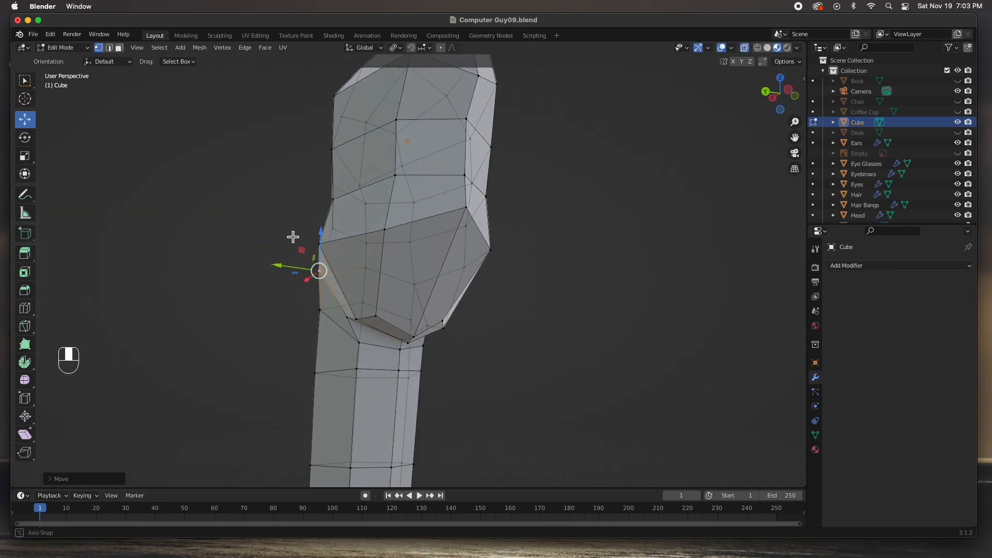
middle_click_drag(354, 295, 327, 316)
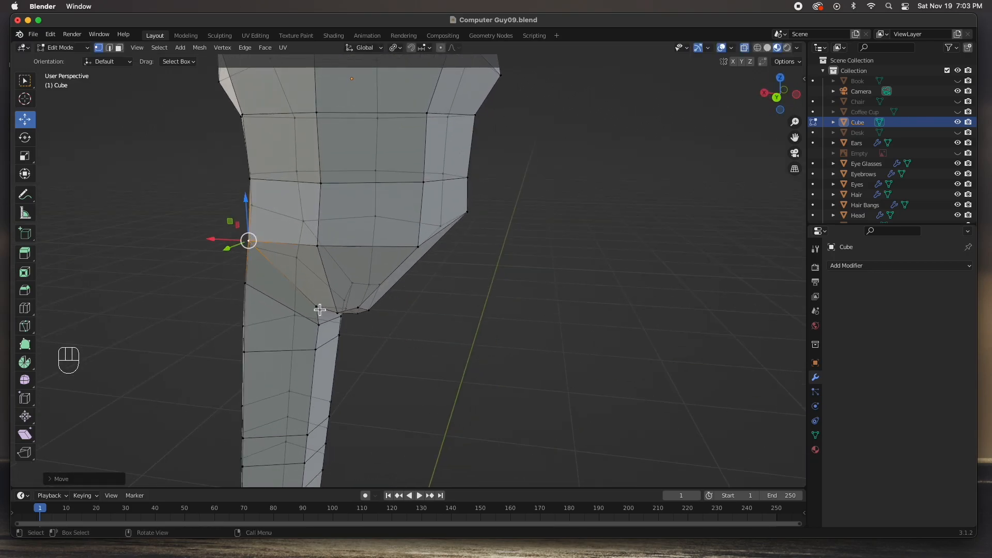
Step: Nudge the rear and lower crotch vertices beside the inner thigh downward for a smoother join between pelvis and leg
left_click(319, 310)
left_click_drag(319, 311, 329, 320)
middle_click_drag(359, 329, 310, 222)
left_click_drag(347, 344, 348, 358)
middle_click_drag(343, 351, 371, 378)
left_click_drag(329, 317, 329, 319)
middle_click_drag(366, 308, 559, 331)
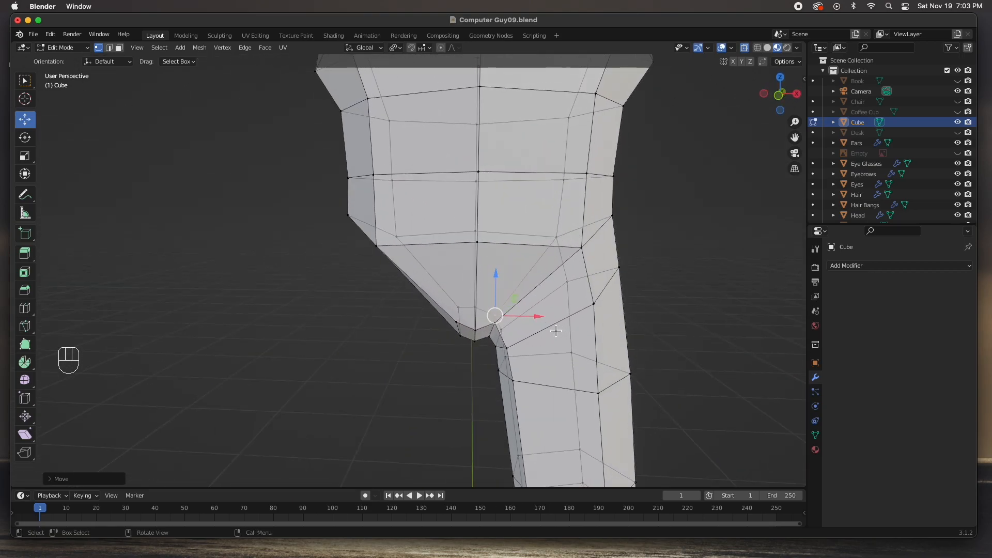
left_click_drag(500, 331, 494, 345)
Step: In the front view, level the front crotch vertices and lower the centre one so the crotch curves evenly into the inner thigh
key("KP_1")
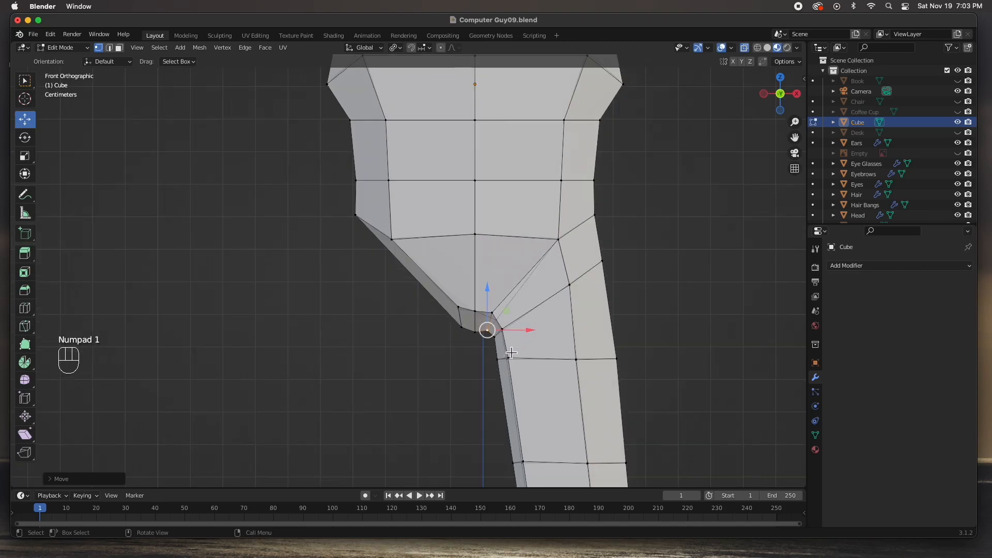
key("KP_1")
scroll(500, 343, "up", 2)
scroll(500, 343, "down", 2)
scroll(501, 343, "up", 2)
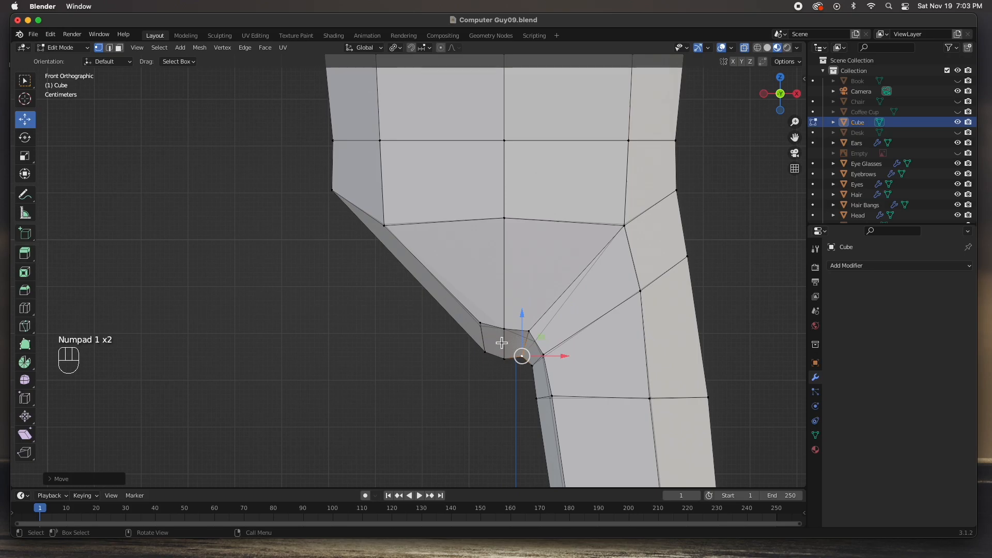
left_click_drag(532, 334, 537, 340)
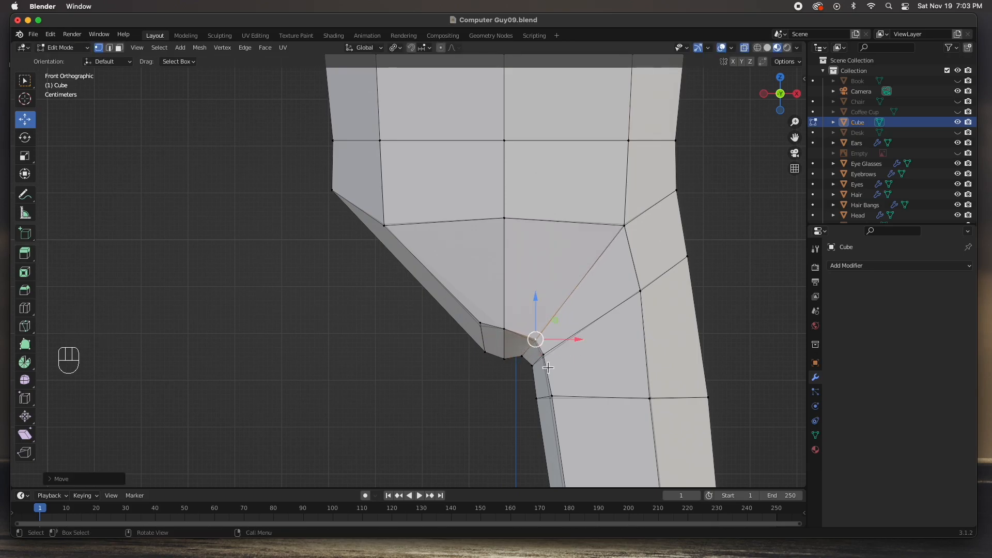
left_click(505, 336)
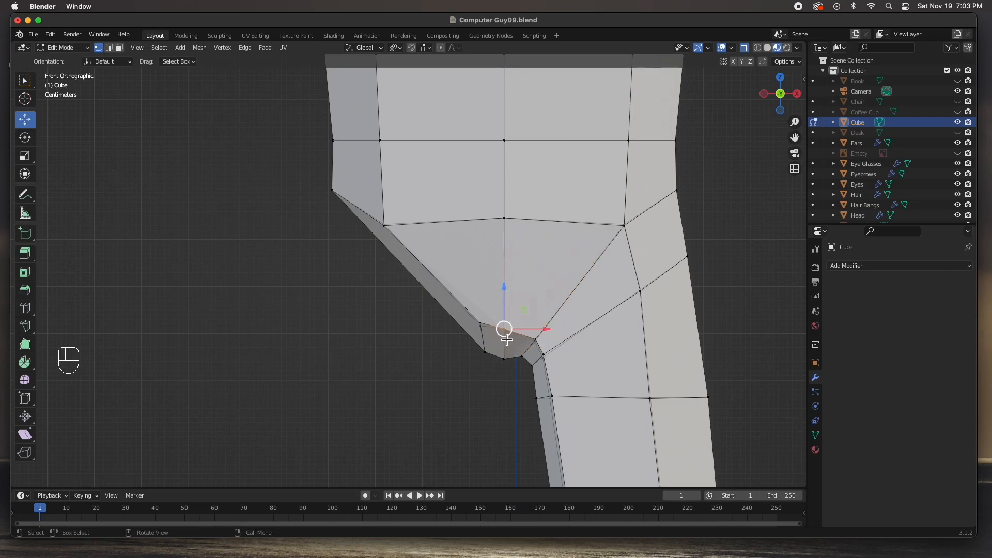
left_click_drag(505, 287, 529, 364)
left_click(487, 386)
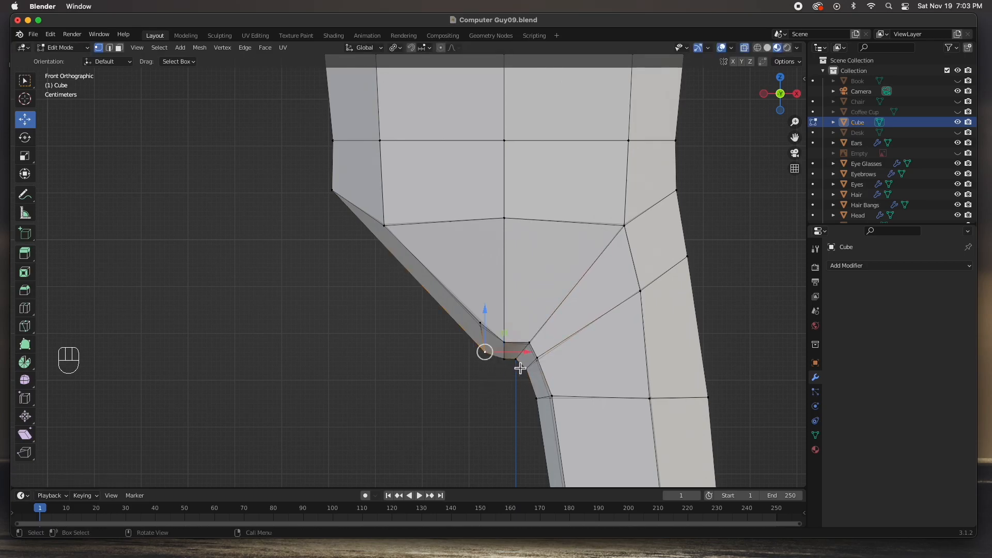
Step: Delete all faces of the torso half that has no leg, up to the centre line
scroll(519, 368, "down", 3)
middle_click_drag(518, 363, 409, 199)
scroll(522, 341, "down", 3)
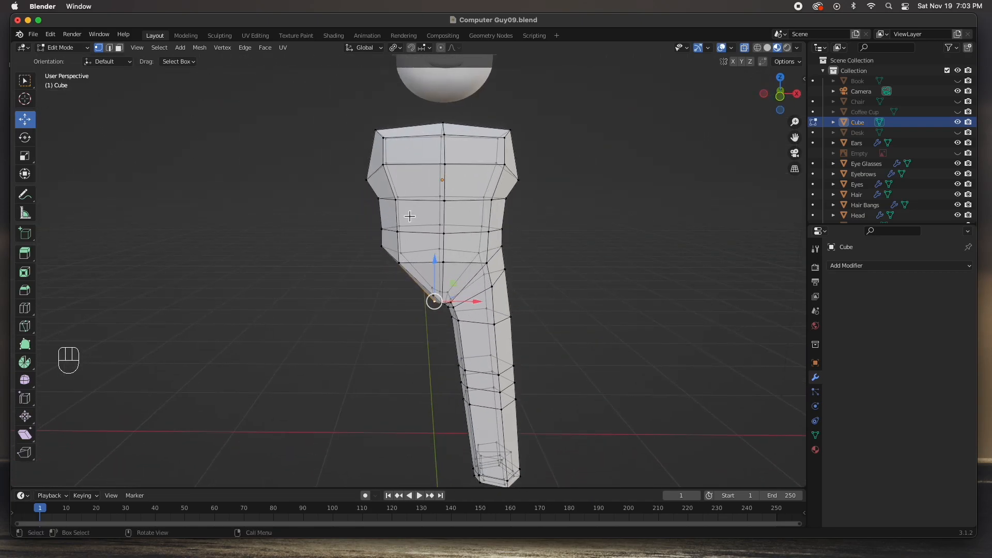
key("KP_1")
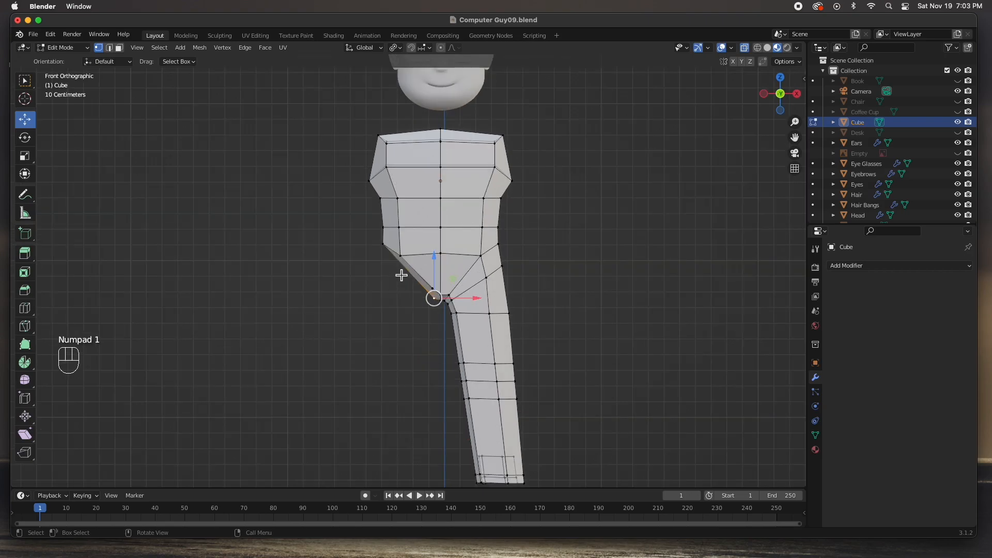
key("3")
left_click_drag(348, 124, 437, 334)
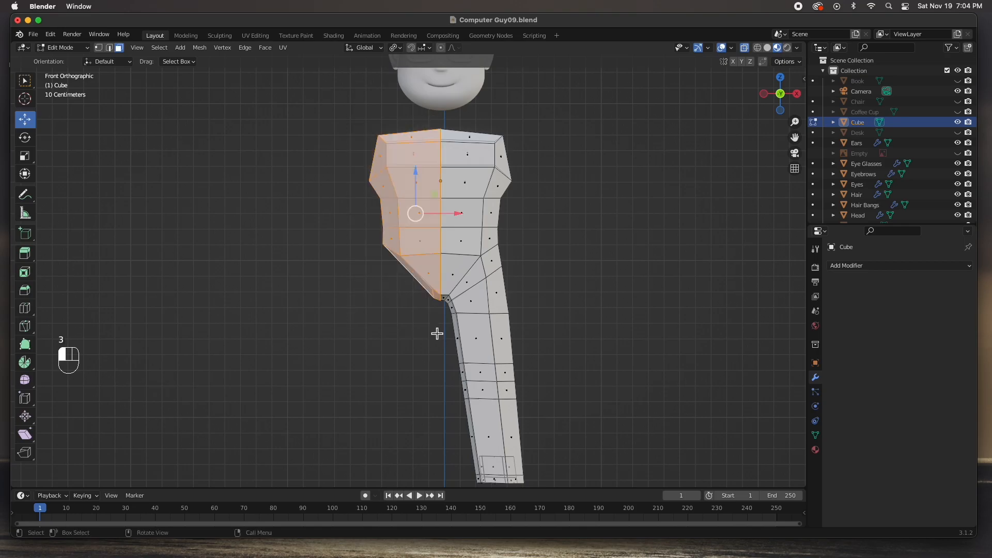
key("Delete")
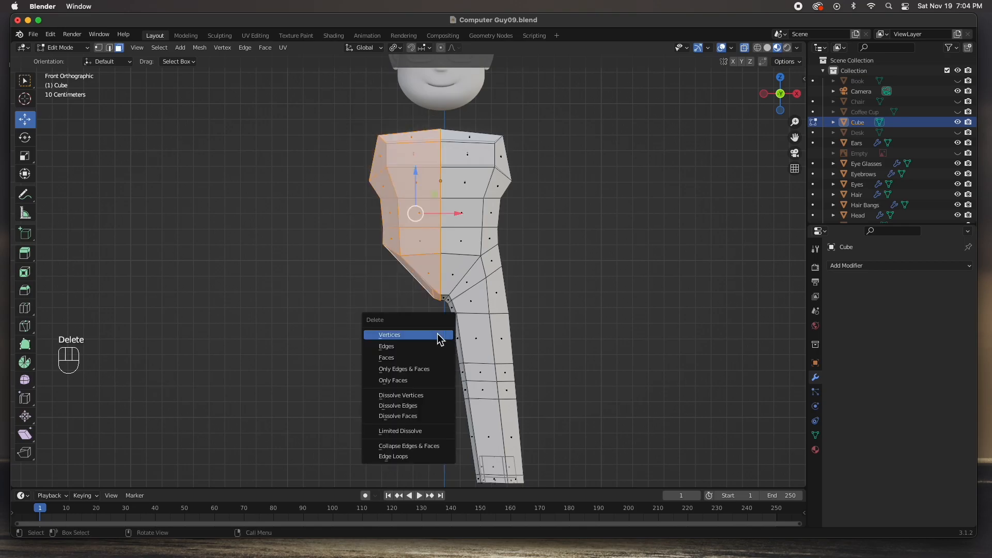
left_click(430, 358)
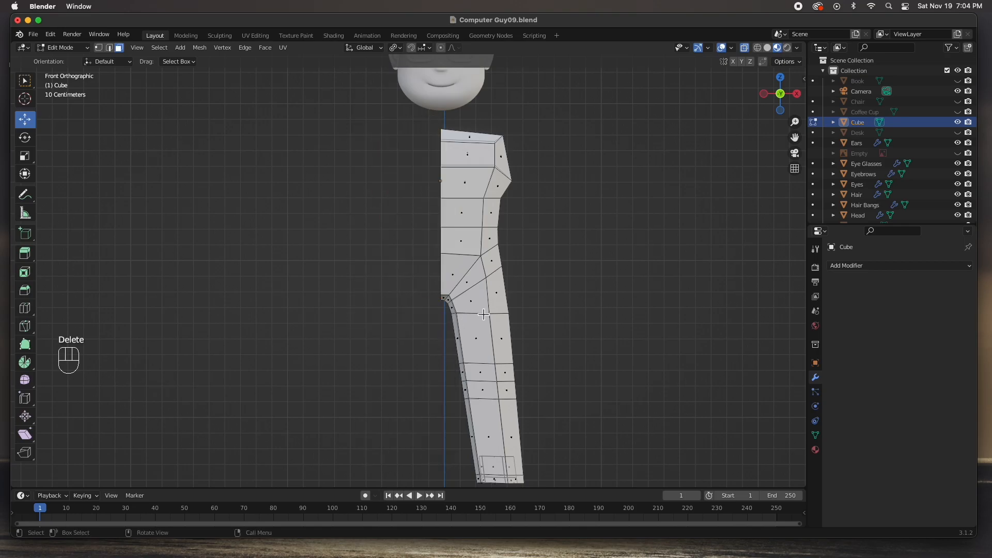
Step: Add a Mirror modifier on the X axis to the half body in Object Mode
key("Tab")
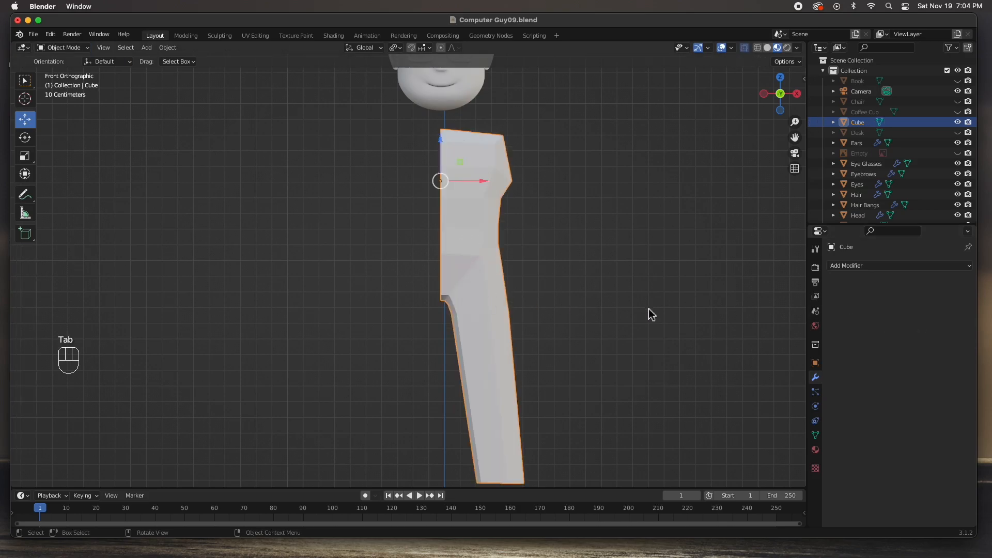
left_click(846, 265)
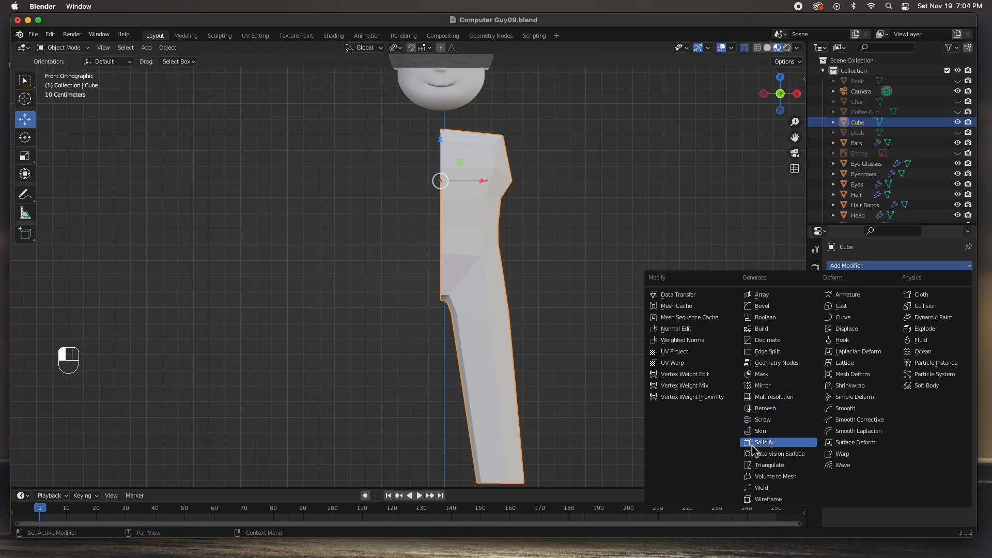
left_click(761, 387)
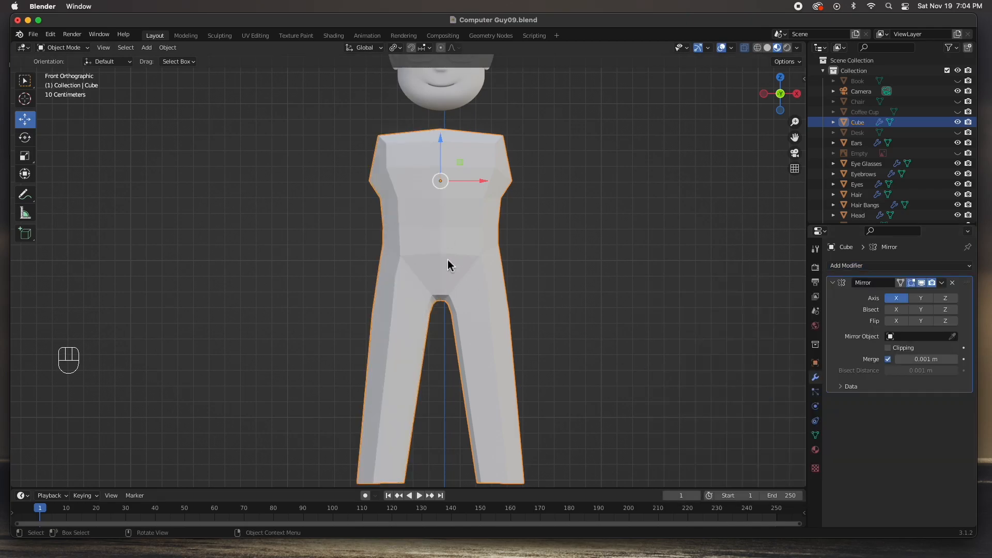
Step: Add a Subdivision Surface modifier to the body with viewport level 2, and turn off its display in the viewport
middle_click_drag(593, 337, 620, 362)
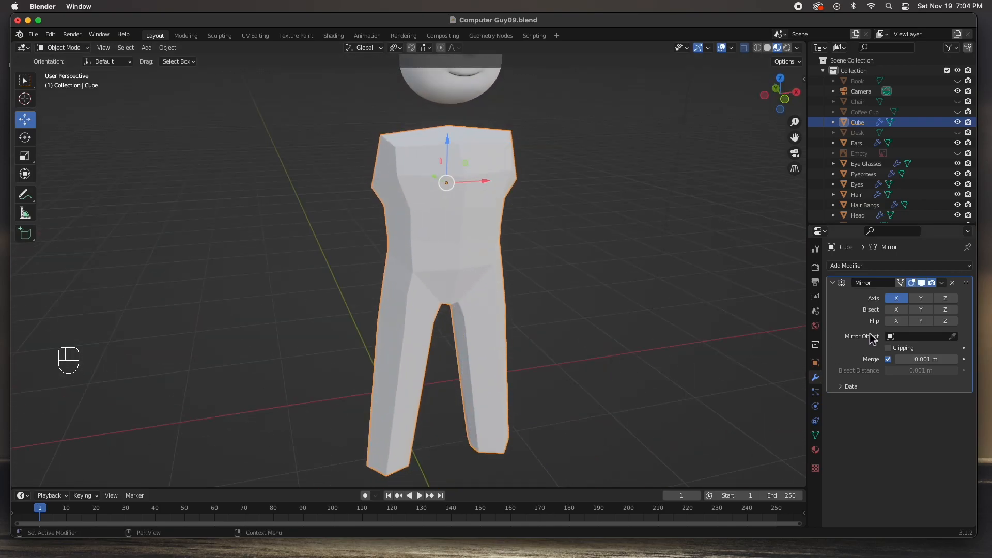
left_click(914, 265)
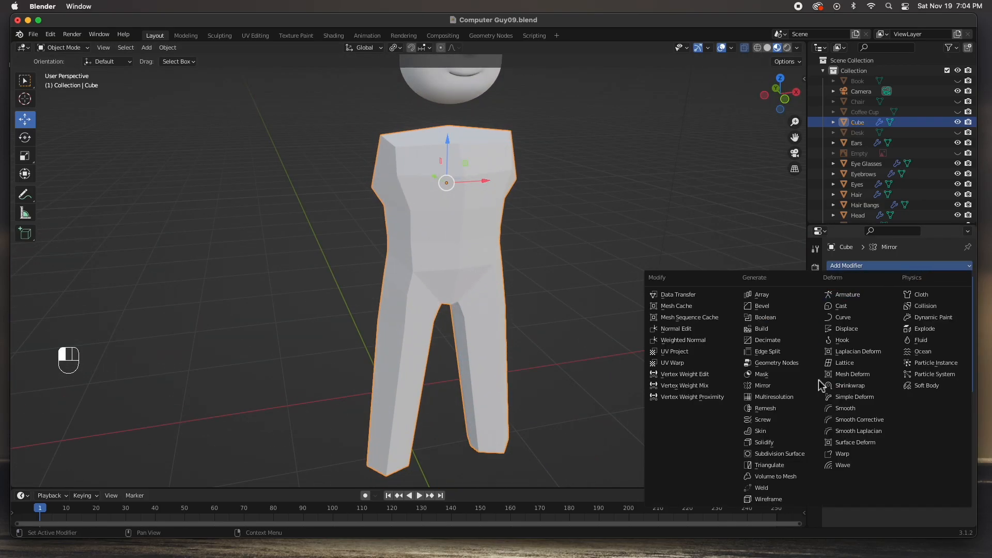
left_click(780, 453)
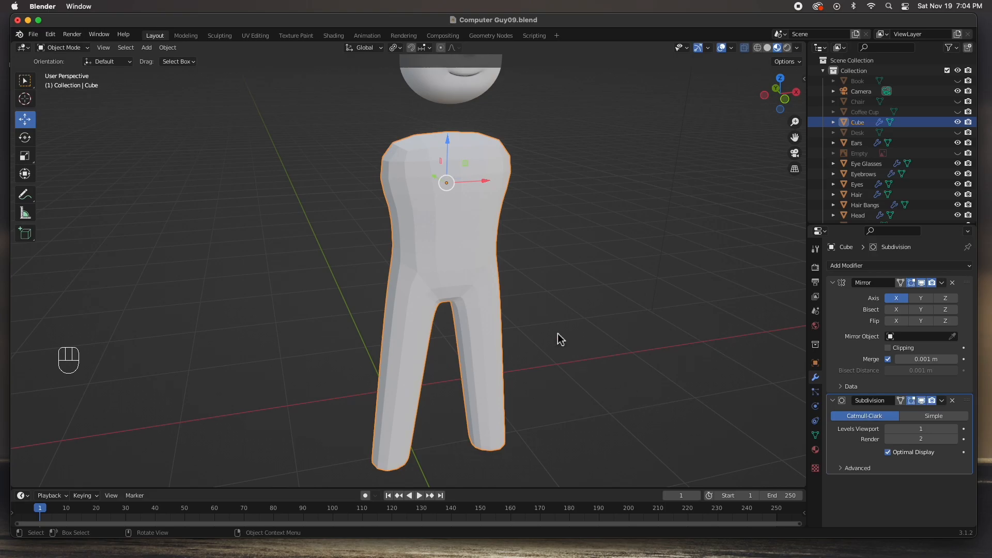
middle_click_drag(549, 303, 483, 303)
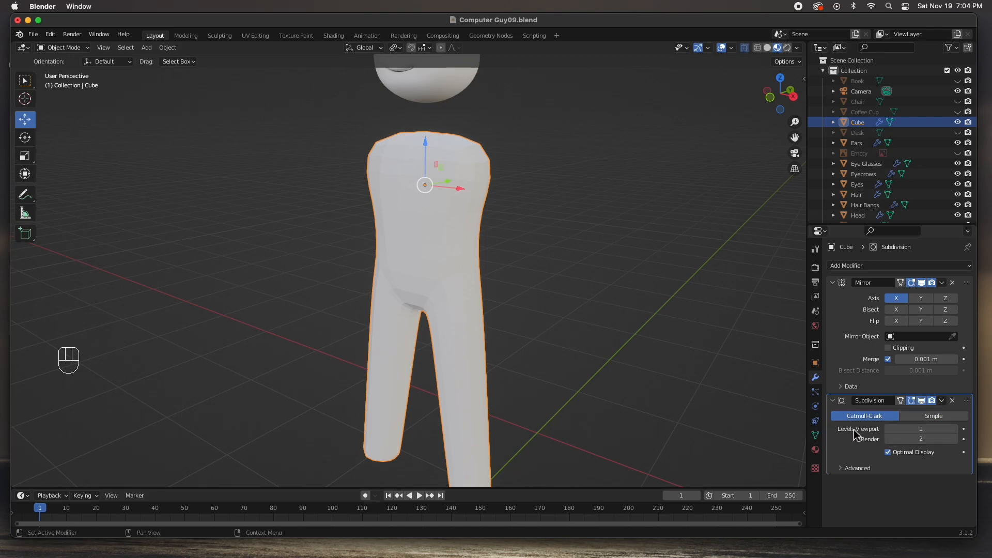
left_click(955, 429)
left_click(594, 333)
middle_click_drag(594, 334, 653, 332)
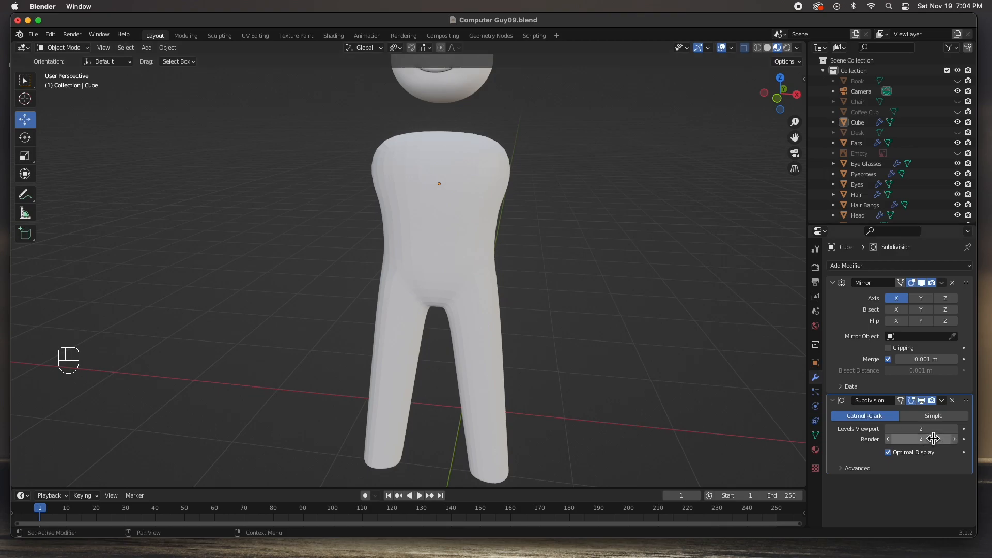
left_click(932, 419)
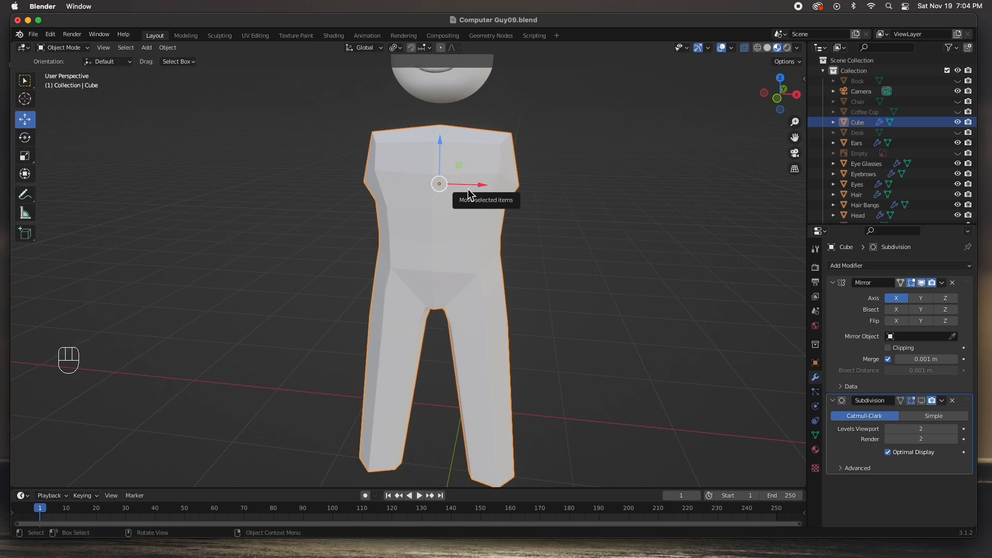
Step: In Edit Mode's front view, move the protruding underarm vertex inward and align the outer shoulder corner vertex above it
key("Tab")
middle_click_drag(523, 201, 457, 199)
key("KP_1")
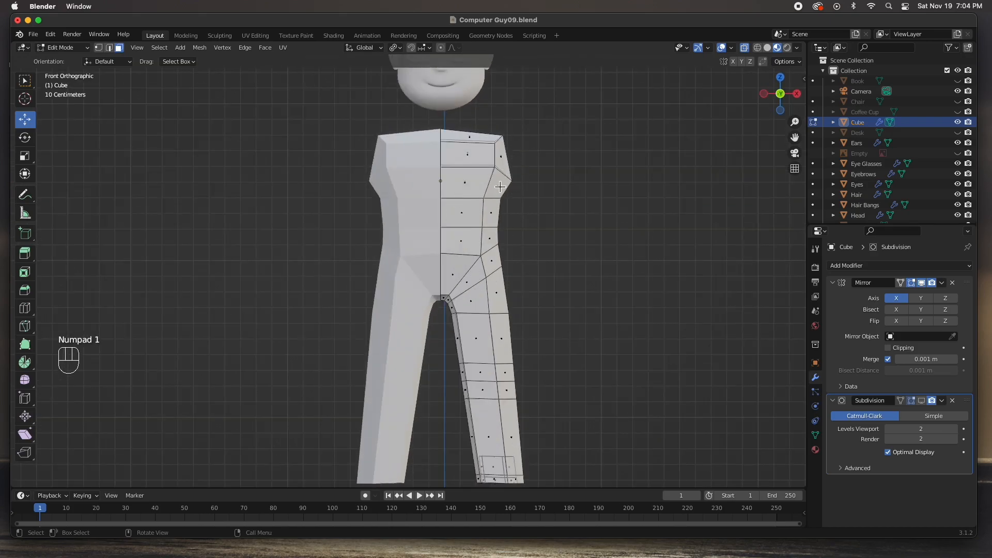
key("1")
left_click_drag(533, 201, 541, 180)
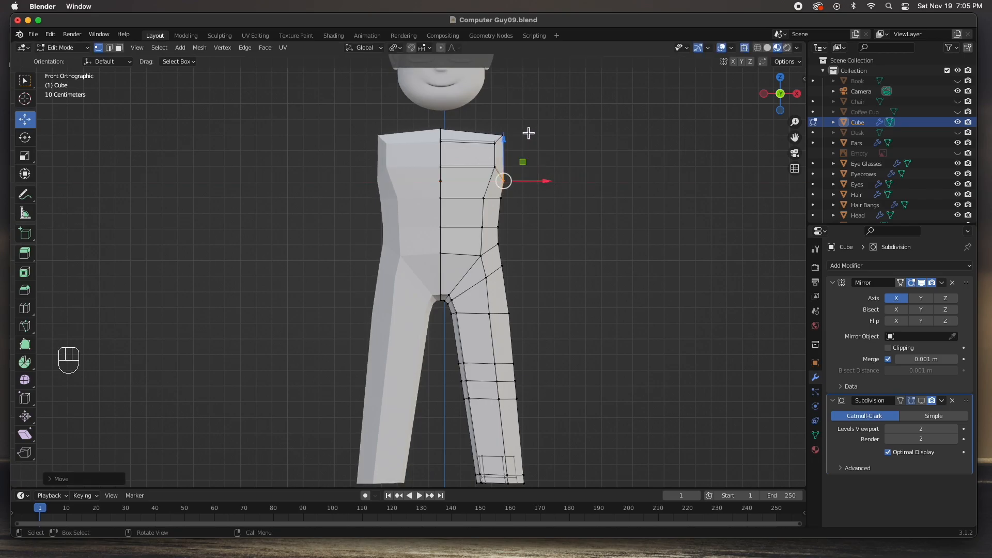
left_click(502, 135)
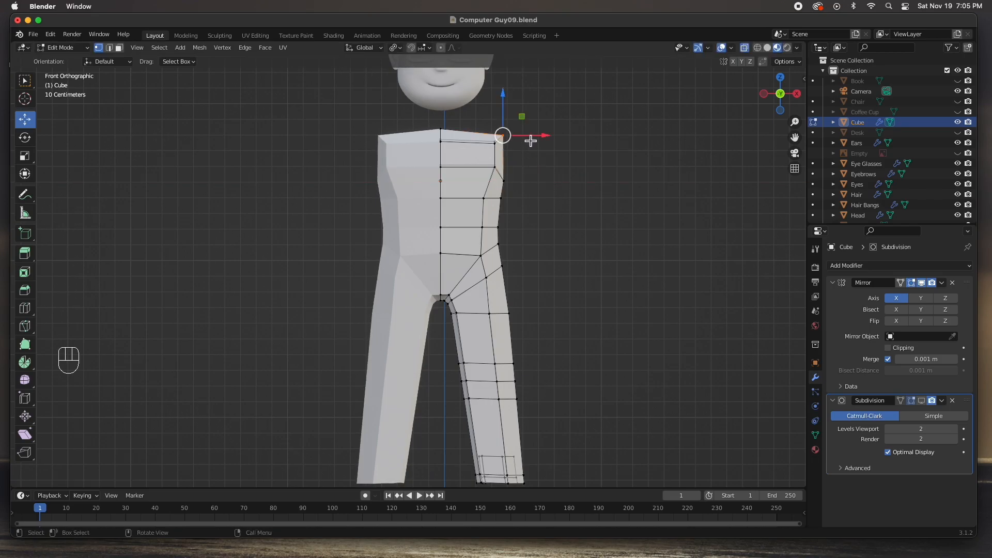
left_click_drag(528, 135, 532, 142)
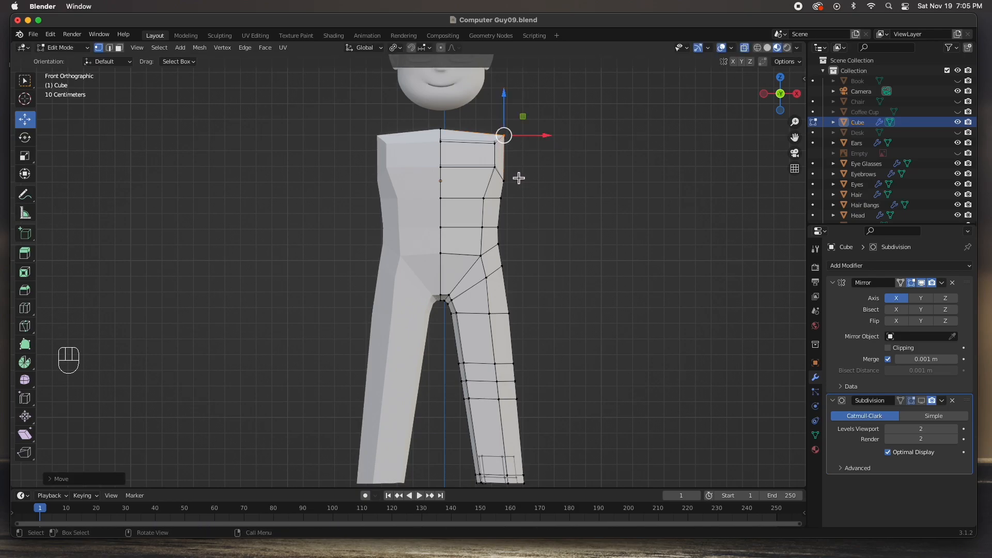
Step: Extrude the torso's outer shoulder faces a short way outward in the front view to begin the arm
key("3")
left_click(500, 164)
mouse_move(591, 230)
middle_mouse_down()
mouse_move(480, 231)
mouse_move(449, 255)
mouse_move(550, 264)
mouse_move(573, 233)
middle_mouse_up()
key("KP_1")
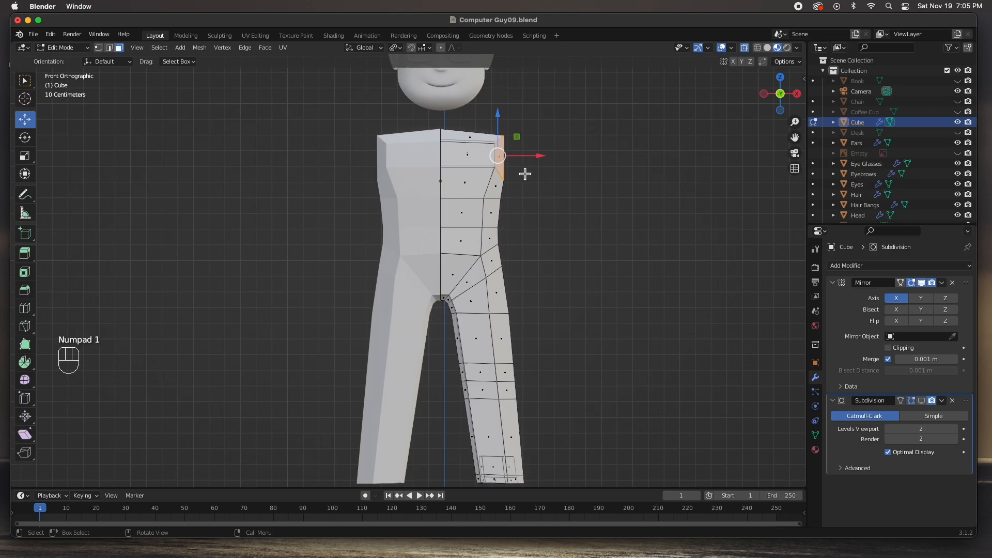
key("e")
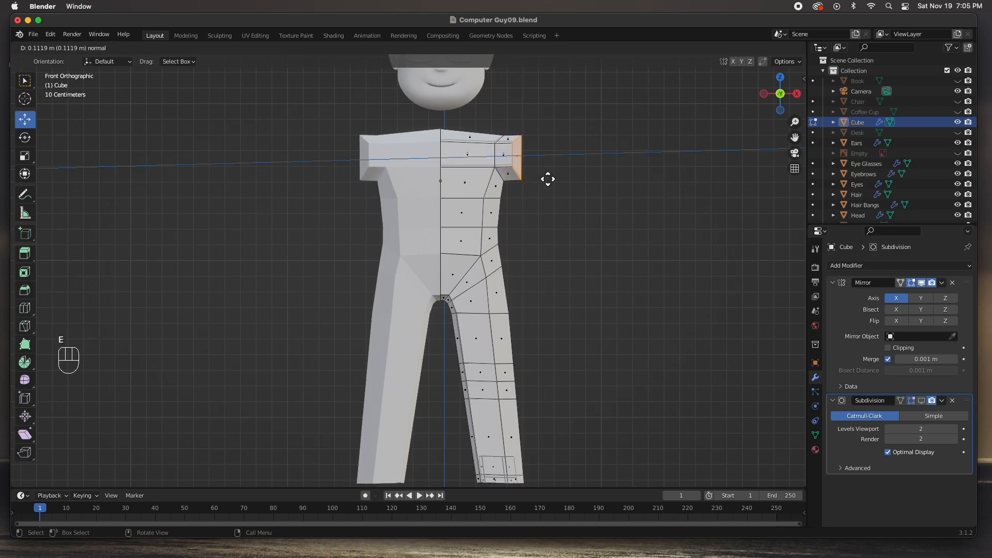
left_click(542, 173)
left_click_drag(519, 160, 513, 163)
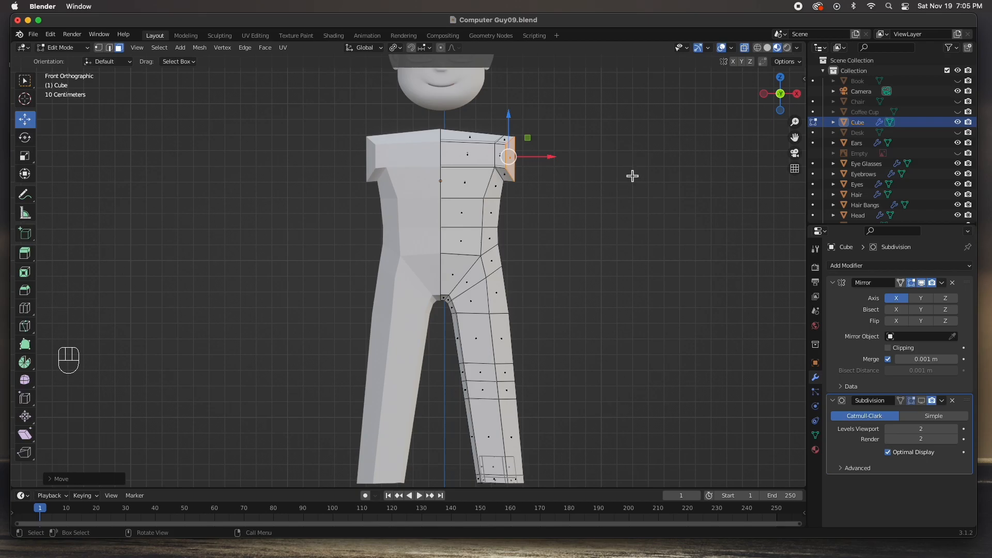
Step: Move the extruded shoulder's outer upper and lower vertices inward so its end is nearly vertical in the front view
key("KP_Decimal")
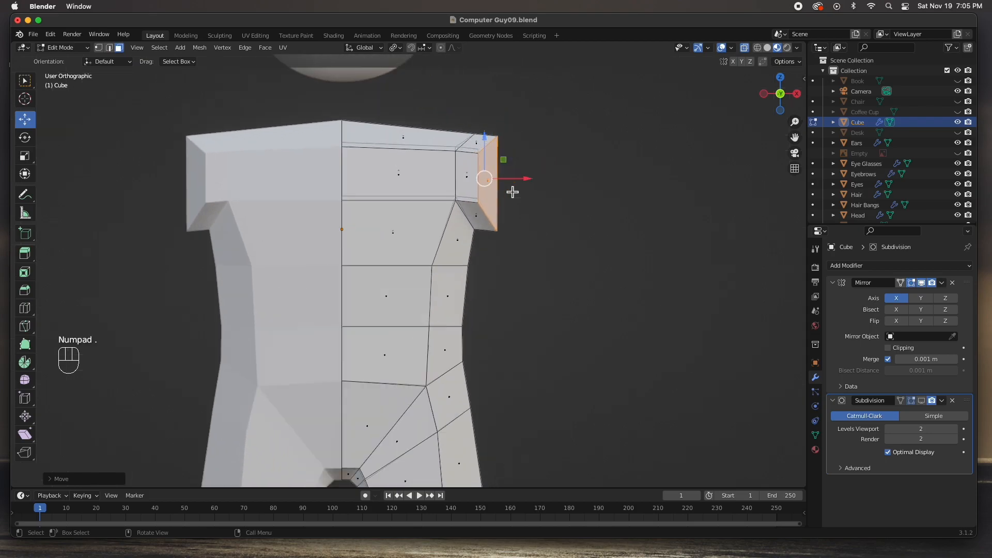
key("1")
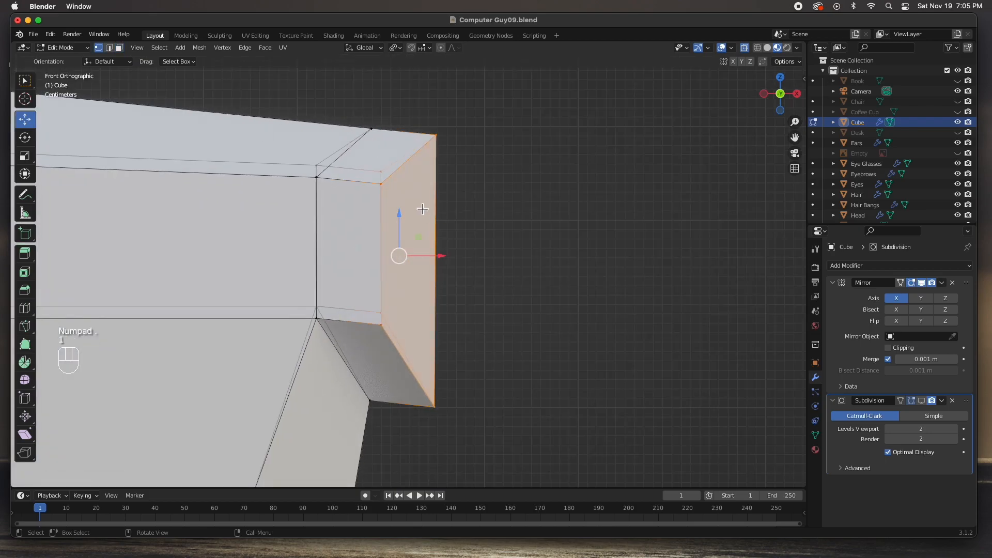
left_click(492, 216)
left_click_drag(367, 166, 416, 179)
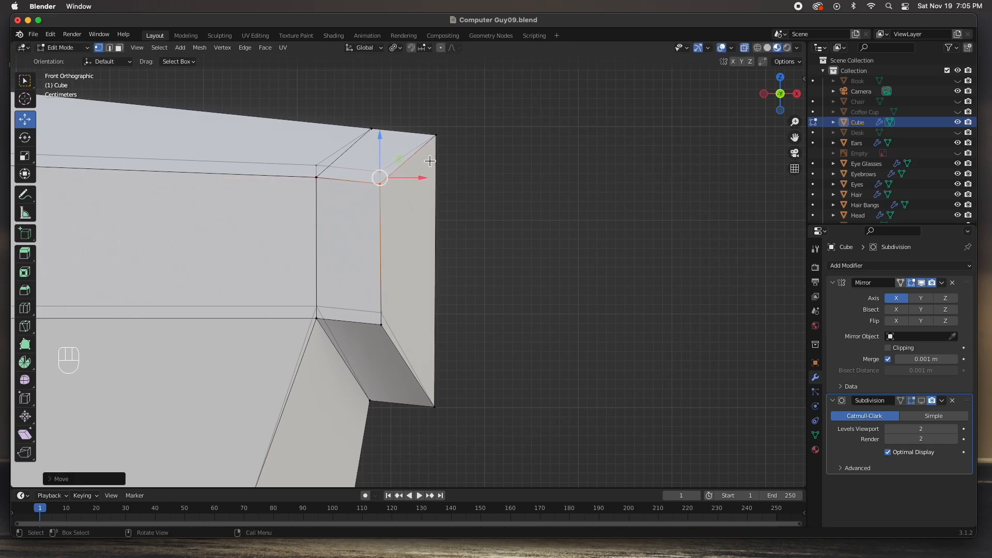
left_click(455, 141)
left_click_drag(467, 138, 429, 137)
left_click(434, 406)
left_click_drag(454, 407, 392, 379)
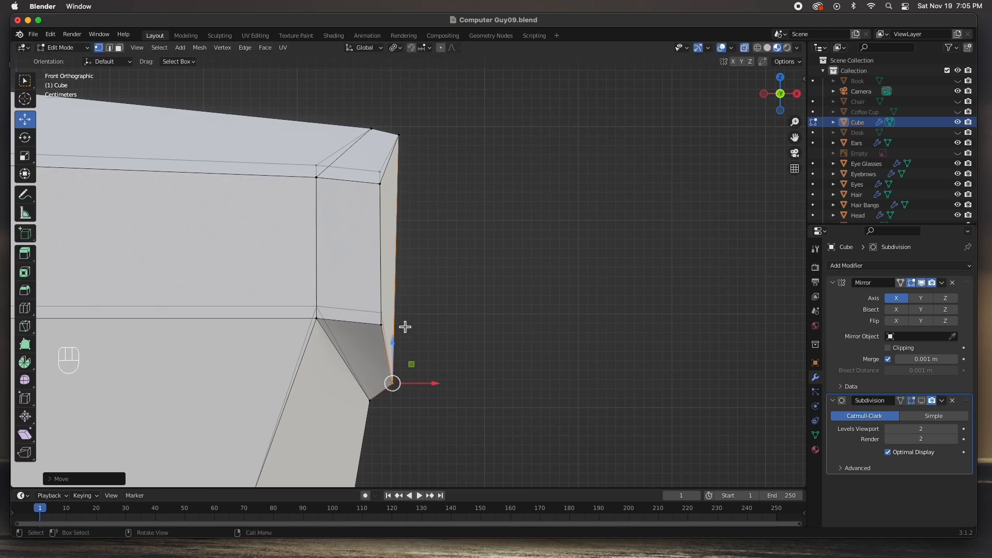
Step: Pull the lower front and lower back vertices of the shoulder's end inward to even out the arm opening
middle_click_drag(470, 270, 293, 326)
left_click(253, 325)
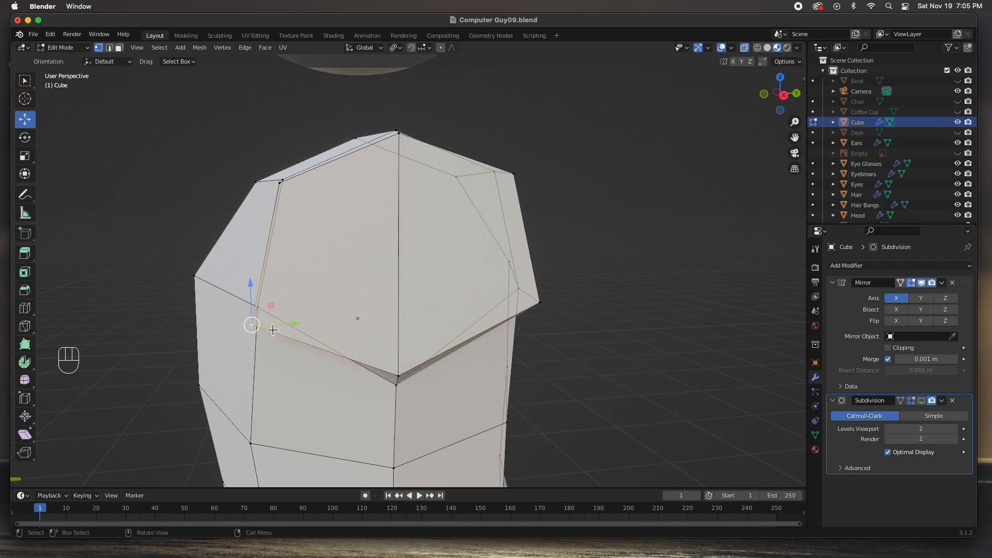
mouse_move(259, 327)
left_mouse_down()
mouse_move(282, 326)
mouse_move(270, 320)
left_mouse_up()
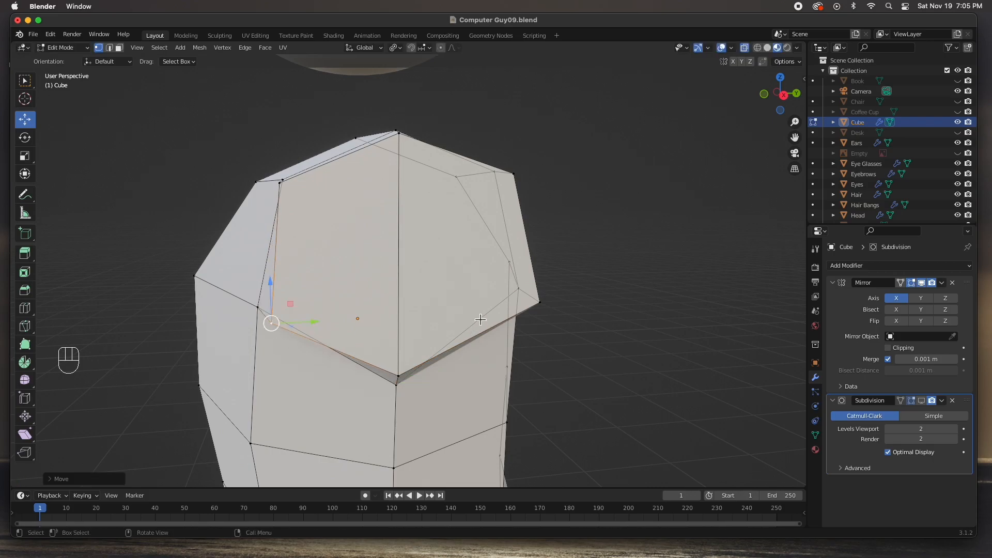
left_click(539, 301)
left_click_drag(539, 302, 522, 305)
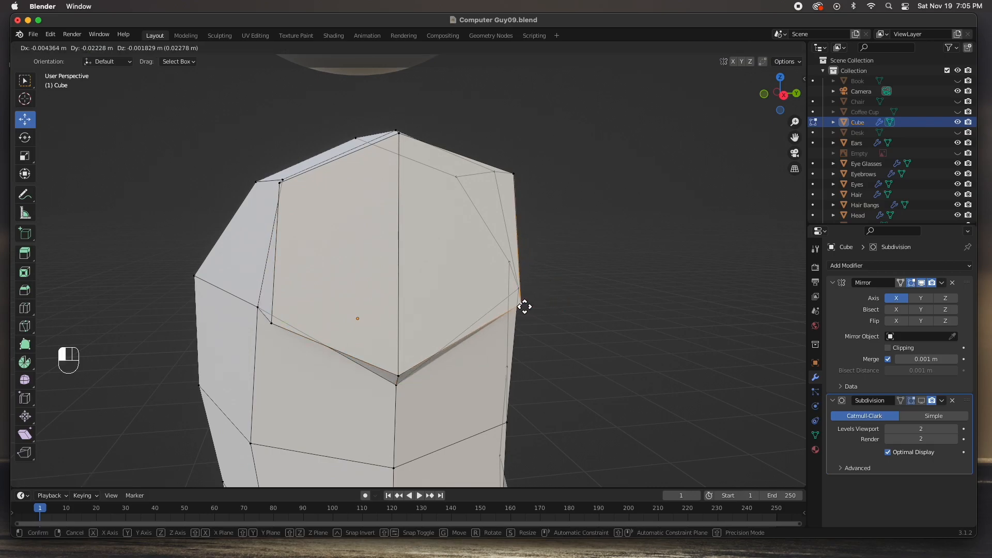
mouse_move(523, 305)
middle_mouse_down()
mouse_move(480, 350)
mouse_move(480, 394)
mouse_move(478, 334)
mouse_move(449, 300)
mouse_move(364, 292)
mouse_move(517, 308)
middle_mouse_up()
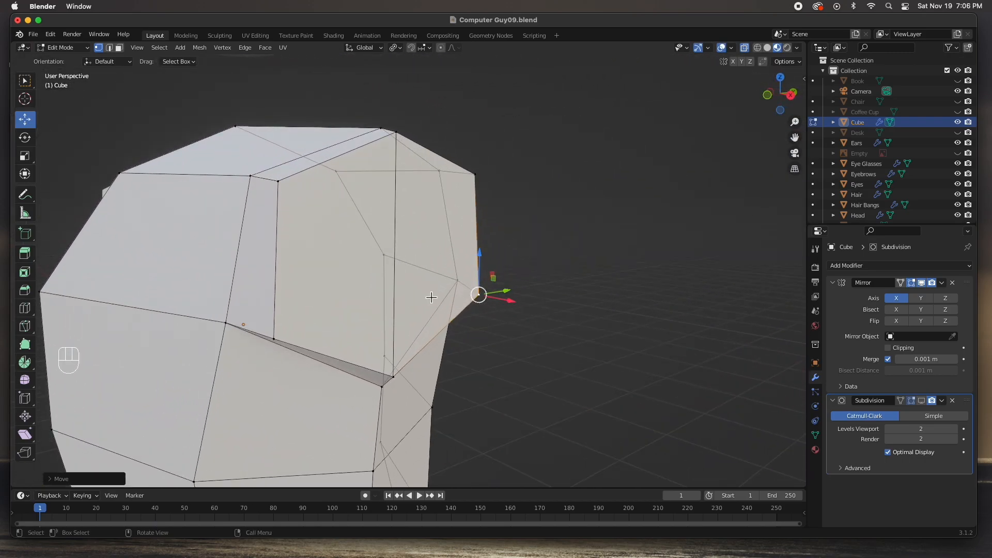
Step: Extrude the shoulder's end faces a short segment outward in the front view and scale them down to about 0.89
key("3")
middle_click_drag(356, 305, 398, 283)
left_click(400, 296)
left_click(401, 295)
key("KP_1")
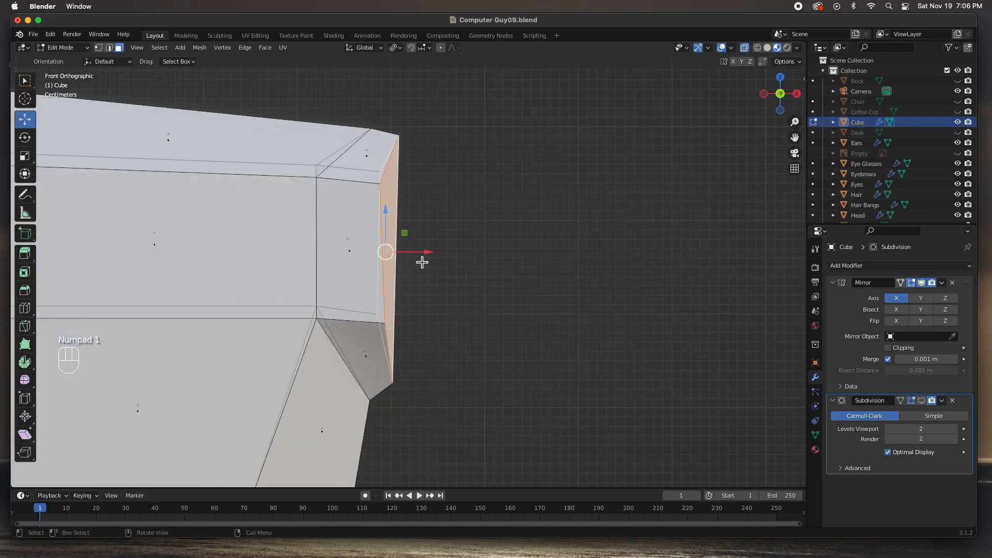
key("e")
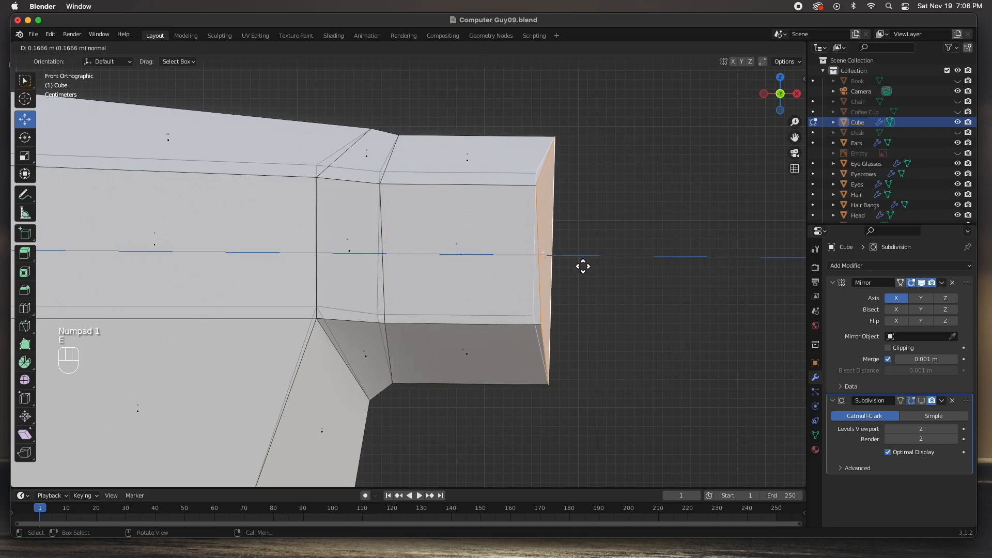
left_click(508, 268)
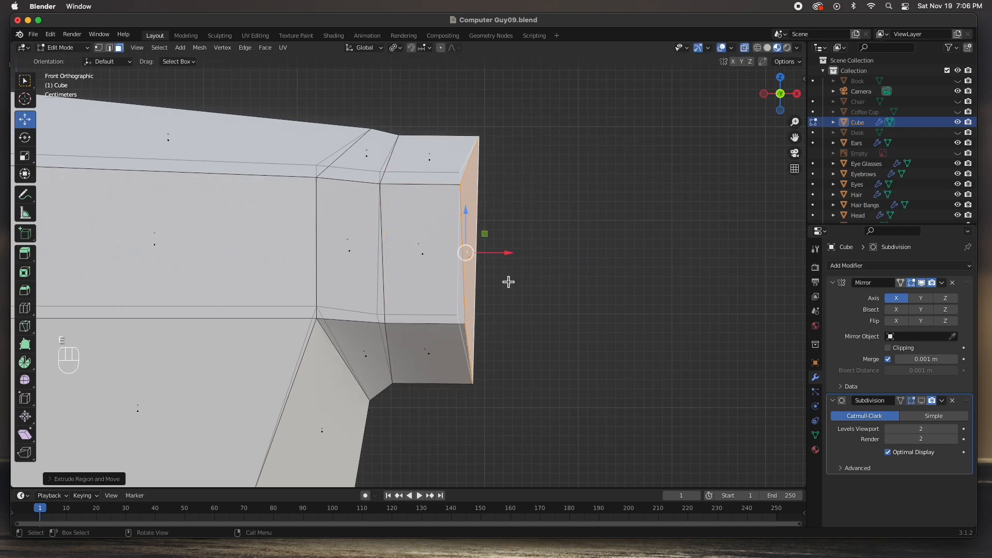
key("s")
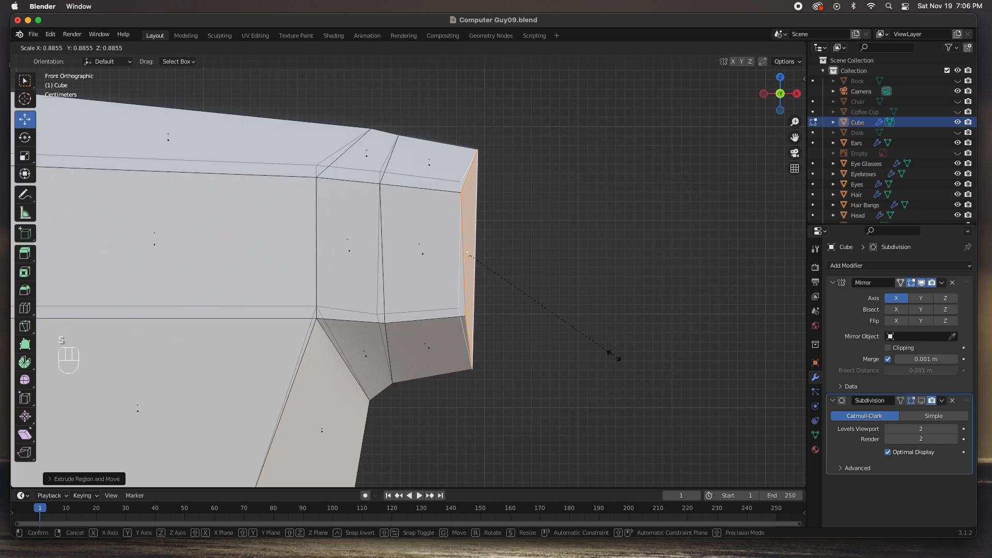
left_click(613, 357)
Step: Extrude the scaled end faces far outward into a full-length horizontal arm
scroll(535, 337, "down", 5)
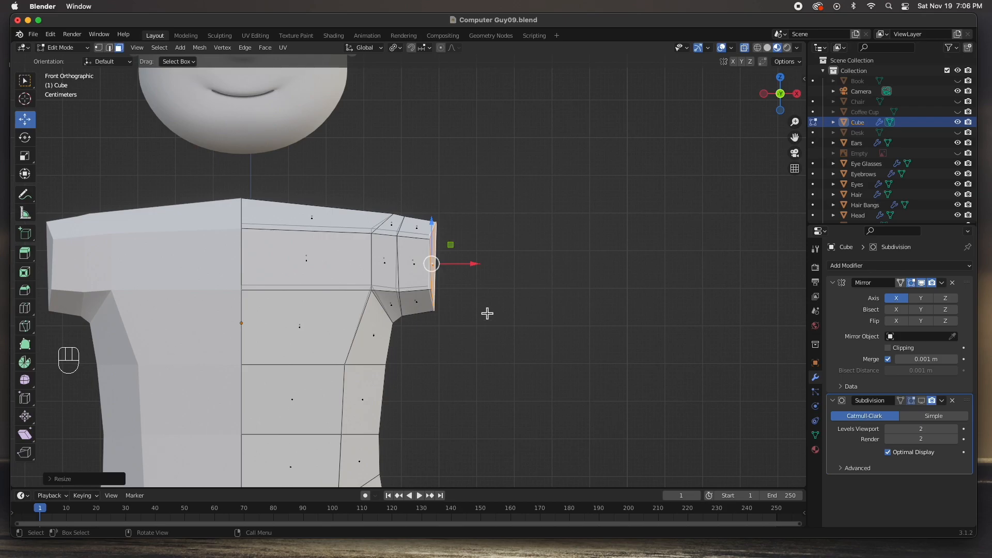
scroll(543, 331, "down", 2)
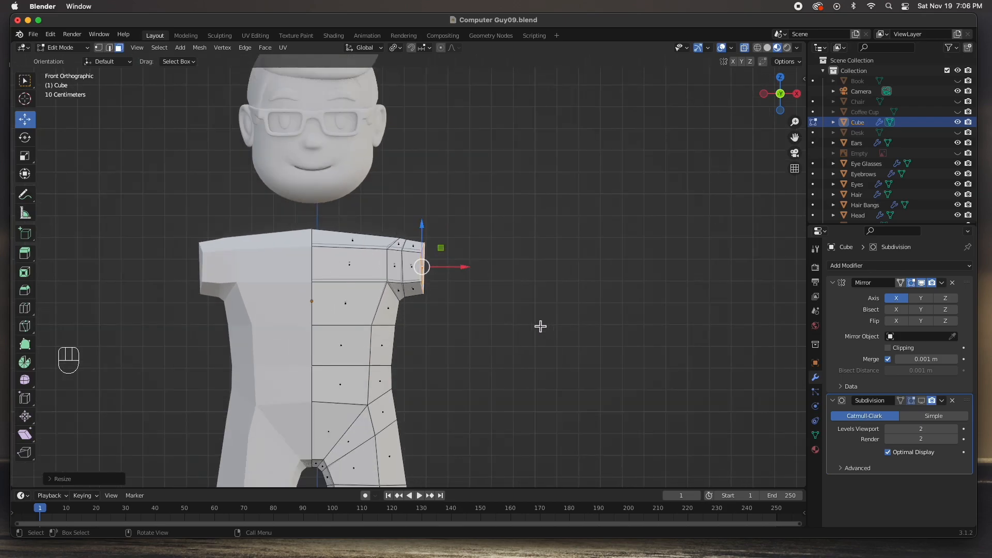
key("e")
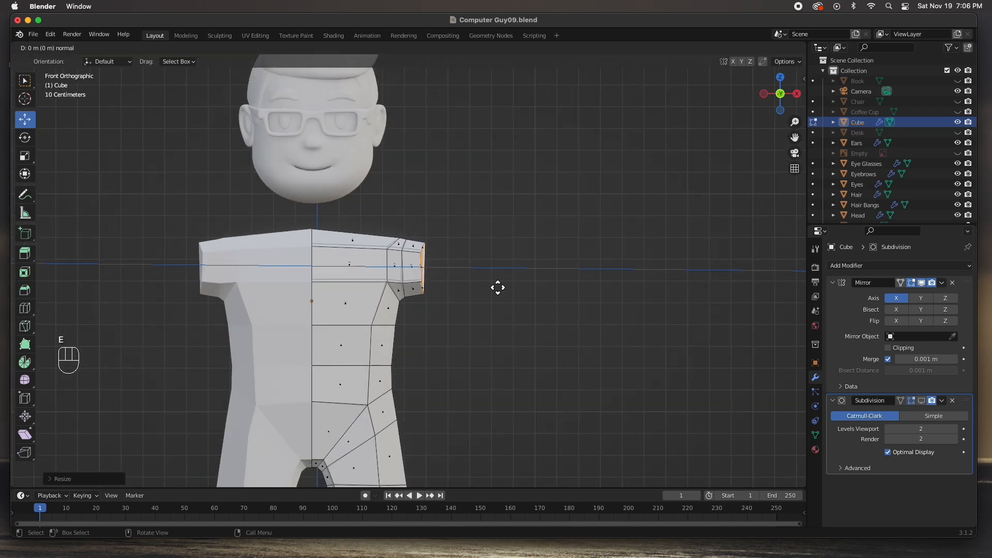
left_click(715, 297)
scroll(583, 355, "down", 8)
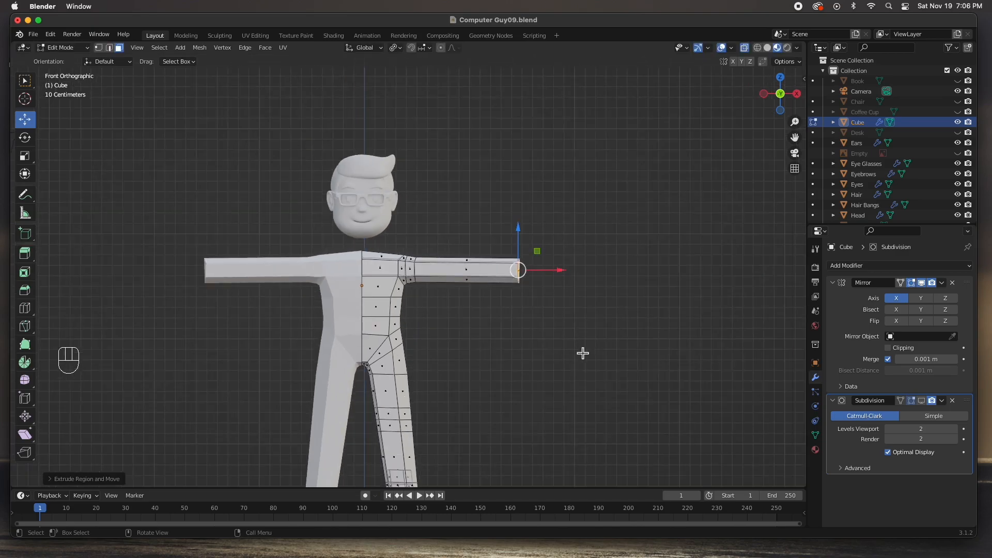
scroll(583, 353, "up", 5)
scroll(577, 325, "down", 3)
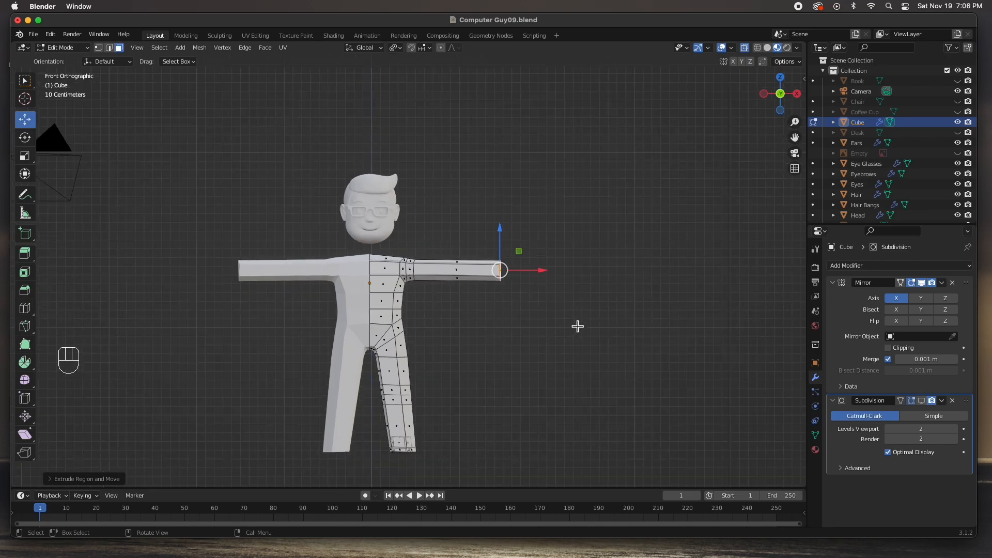
Step: Shorten the arm slightly along X and scale down its end faces to taper it toward the wrist
left_click_drag(543, 272, 522, 270)
scroll(530, 358, "up", 4)
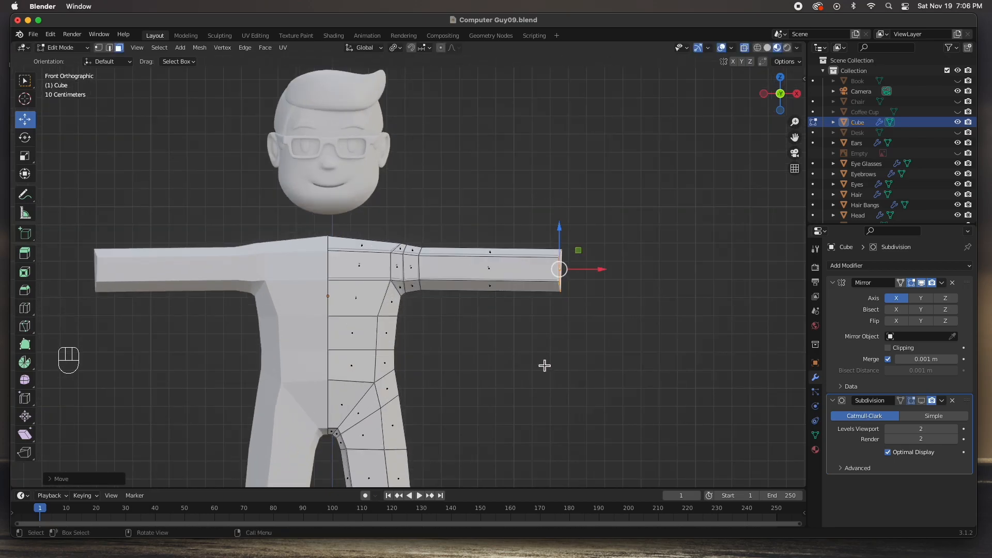
key("s")
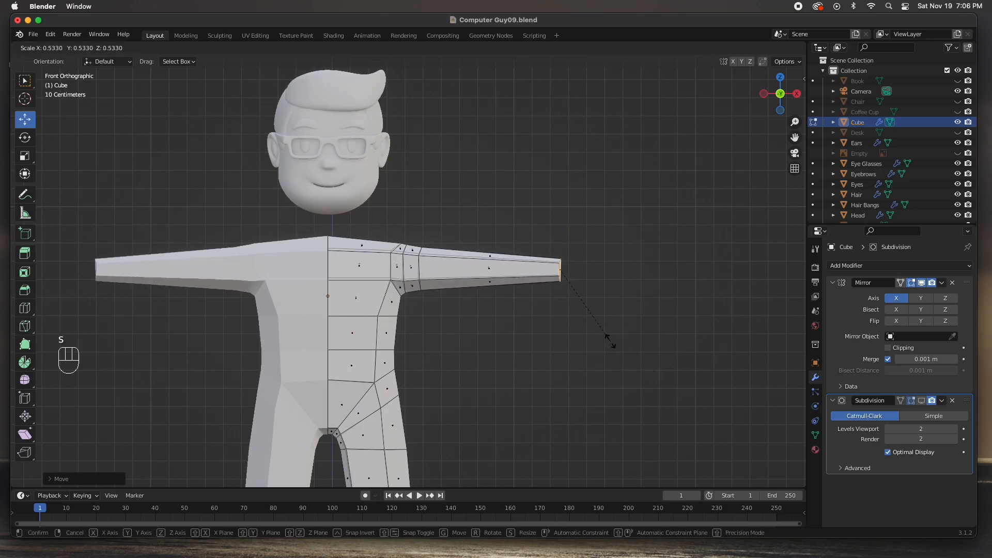
left_click(625, 350)
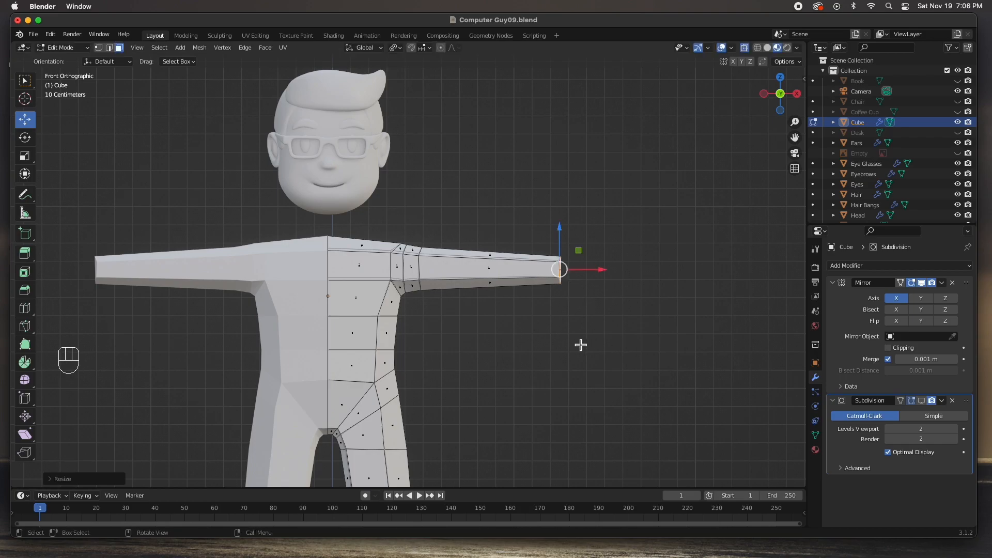
Step: Add a loop cut around the elbow, slid slightly toward the shoulder, and bevel it with 2 segments into three loops
scroll(521, 278, "up", 3)
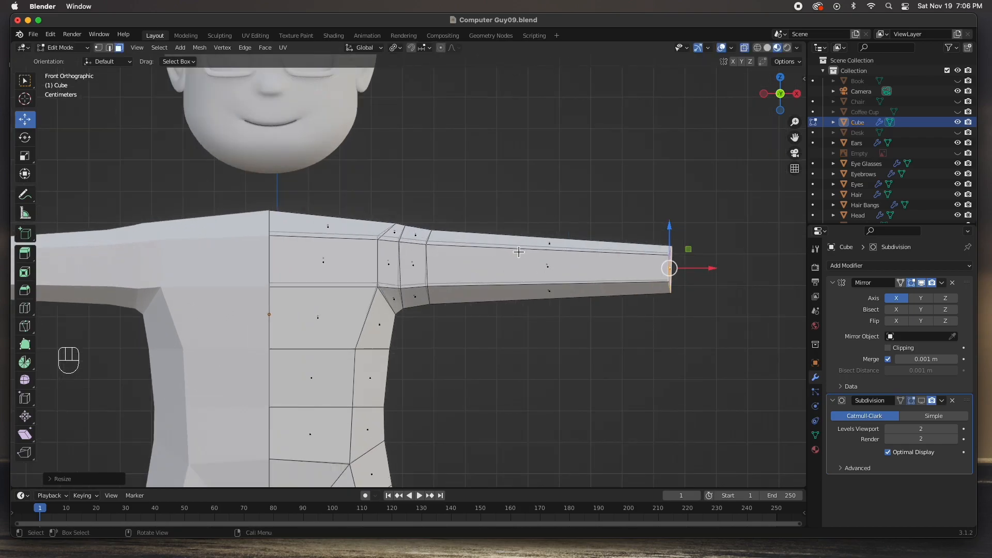
key("super+r")
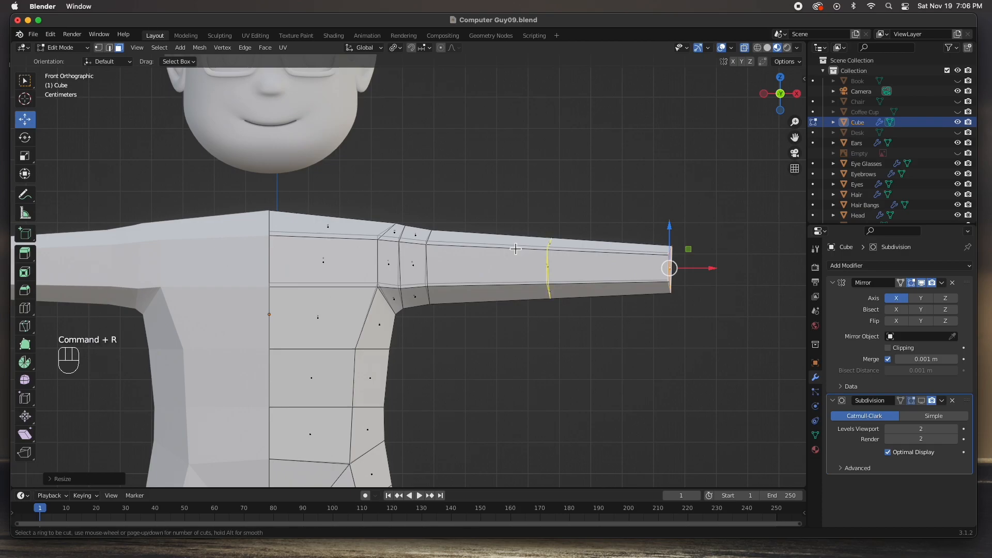
left_click(516, 249)
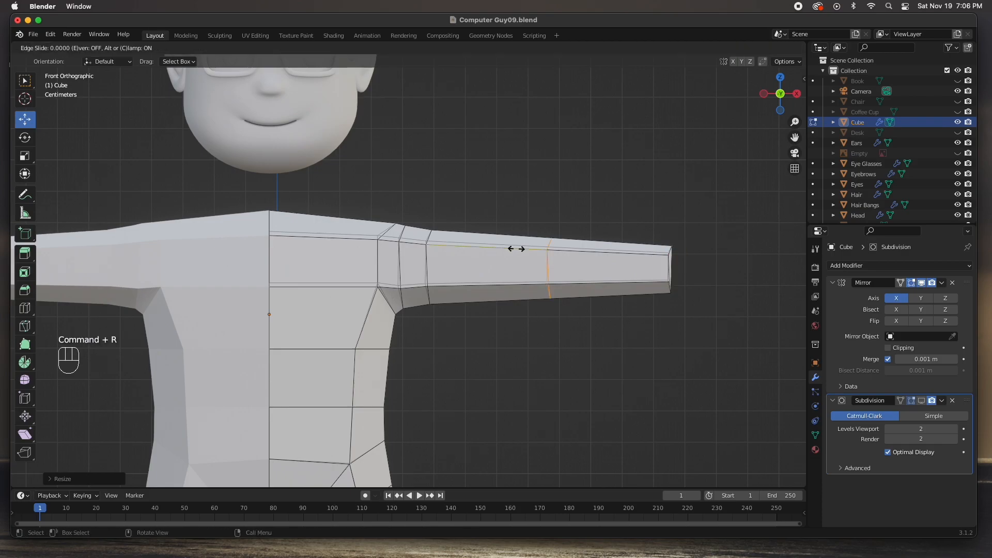
left_click(482, 249)
key("super")
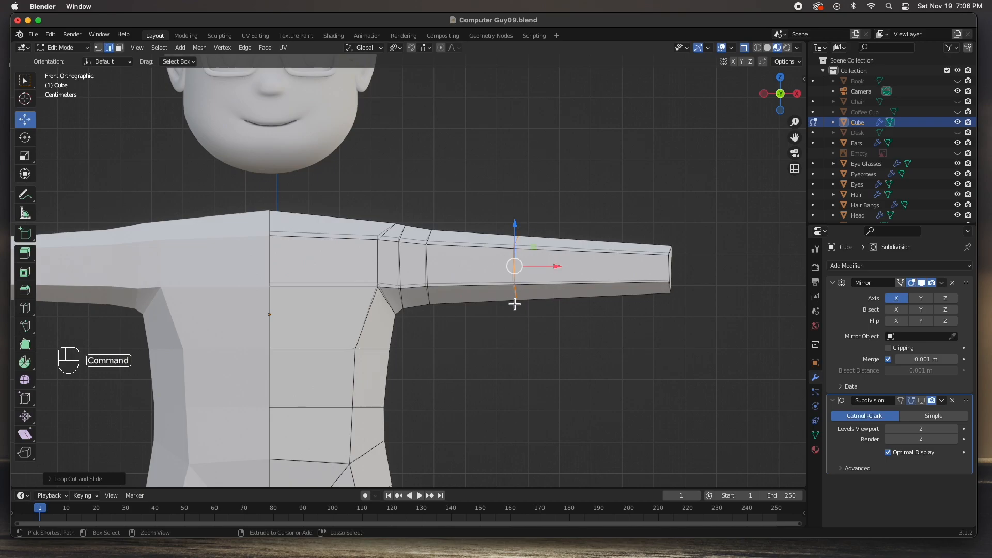
key("super+b")
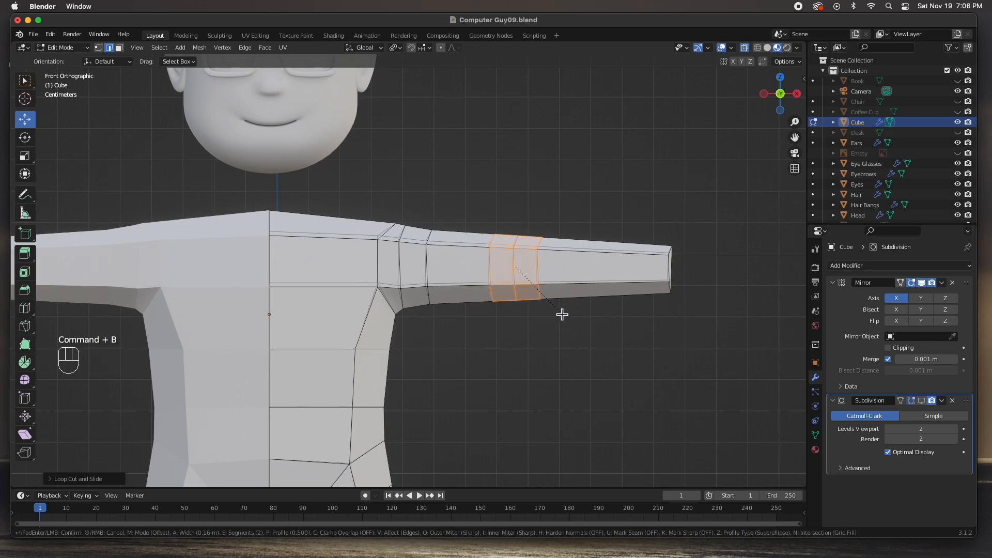
left_click(564, 314)
Step: Add a loop cut around the forearm and slide it close to the wrist end
key("super+r")
left_click(654, 258)
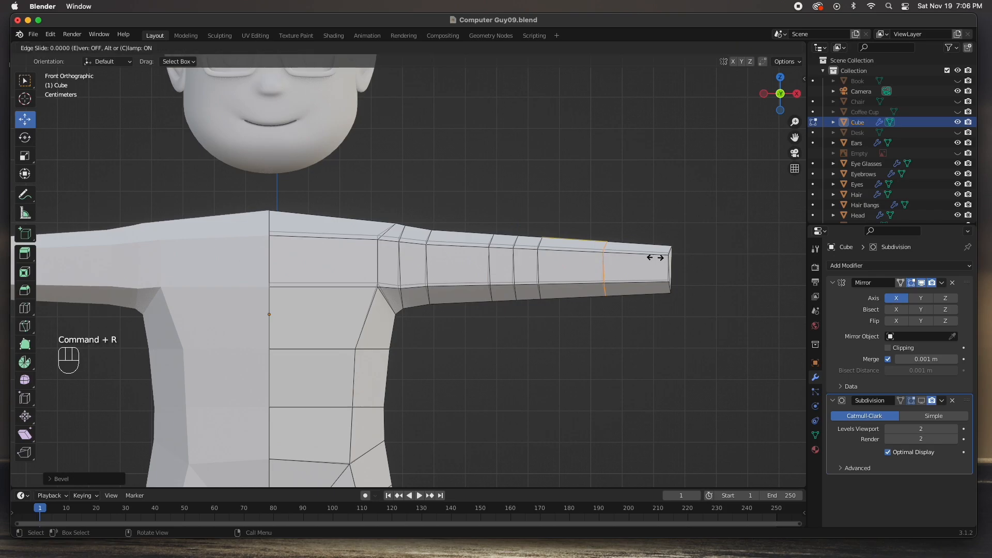
left_click(702, 260)
Step: Select the two end faces of the arm at the wrist and inset them together as one region
middle_click_drag(668, 288, 598, 294)
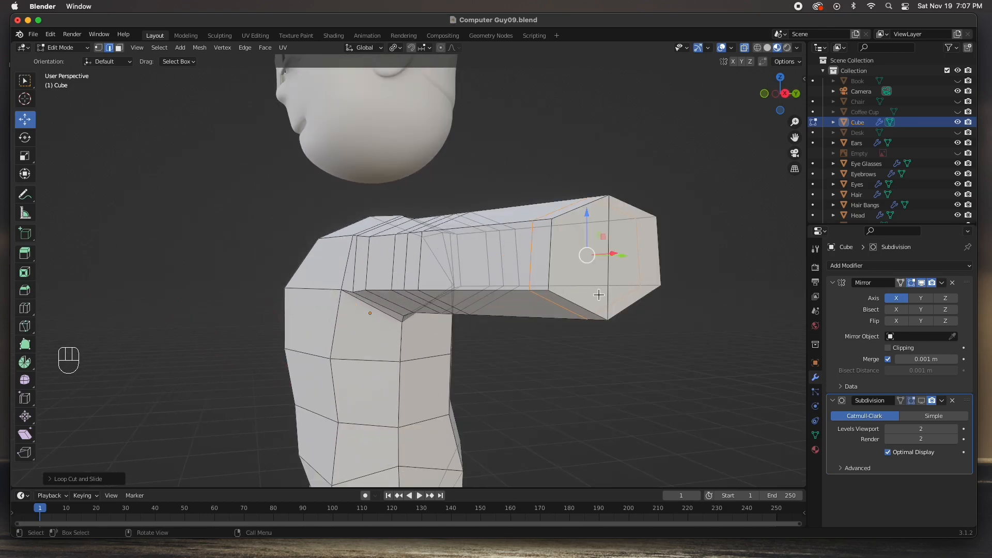
key("3")
left_click(630, 274)
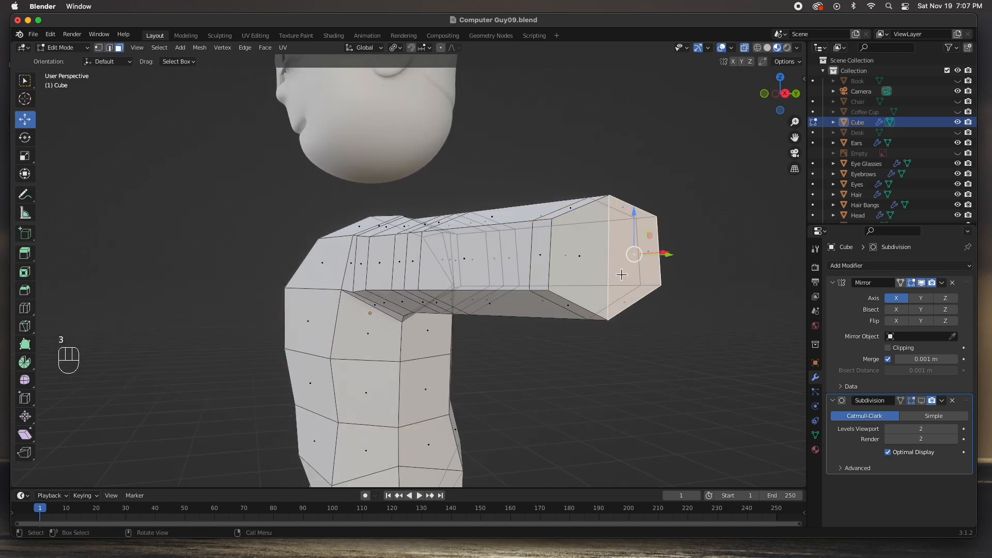
left_click(591, 273, "shift")
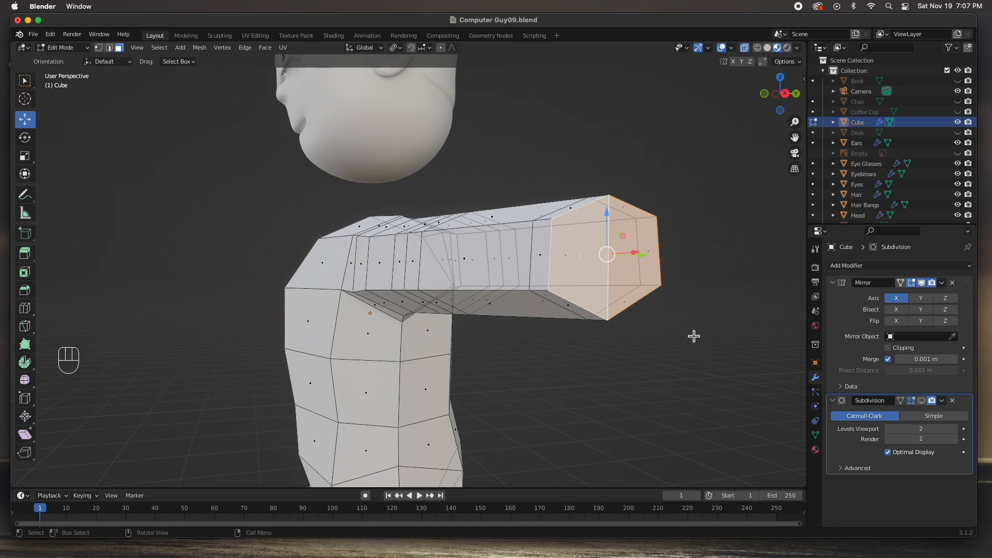
key("i")
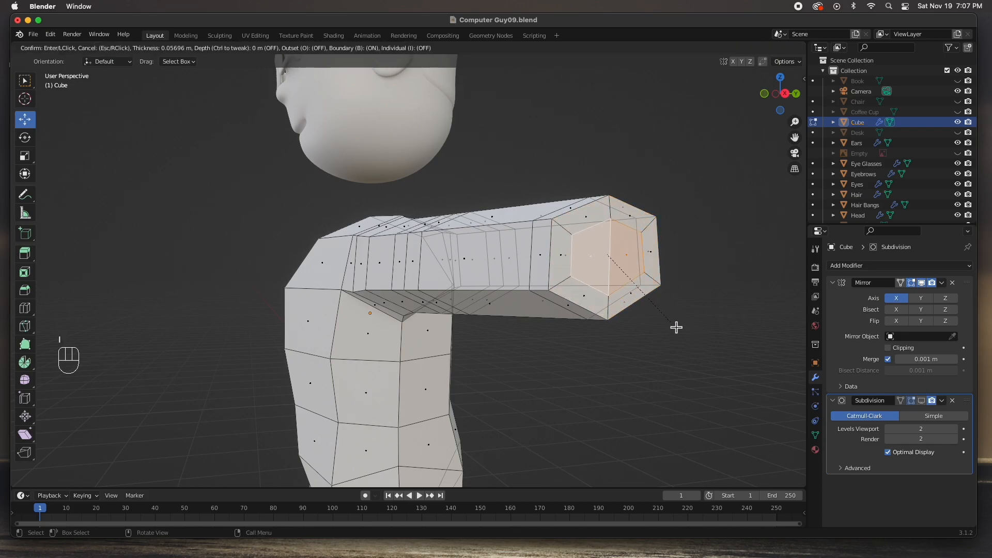
left_click(679, 331)
middle_click_drag(680, 331, 620, 319)
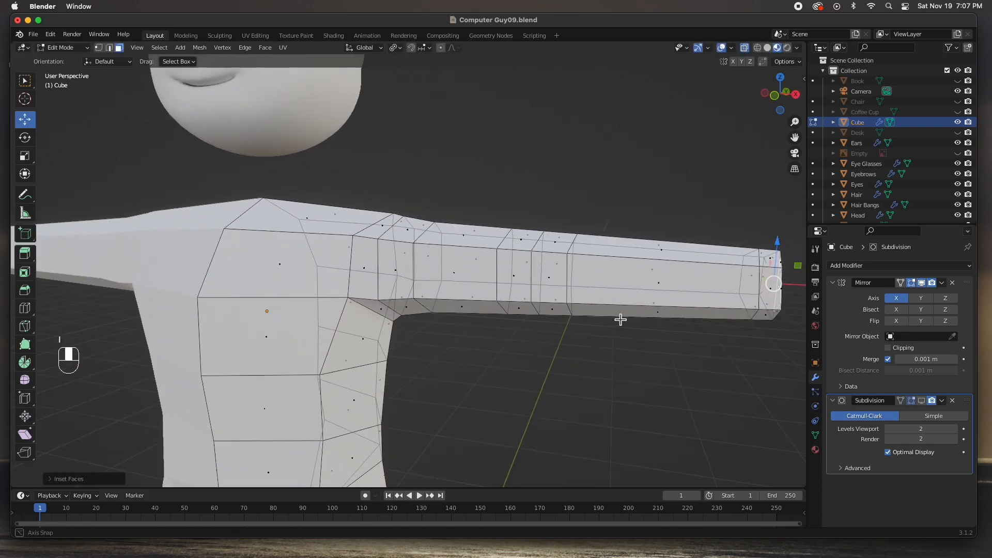
Step: In front wireframe view, scale the inset wrist faces along X to flatten them vertically
key("KP_1")
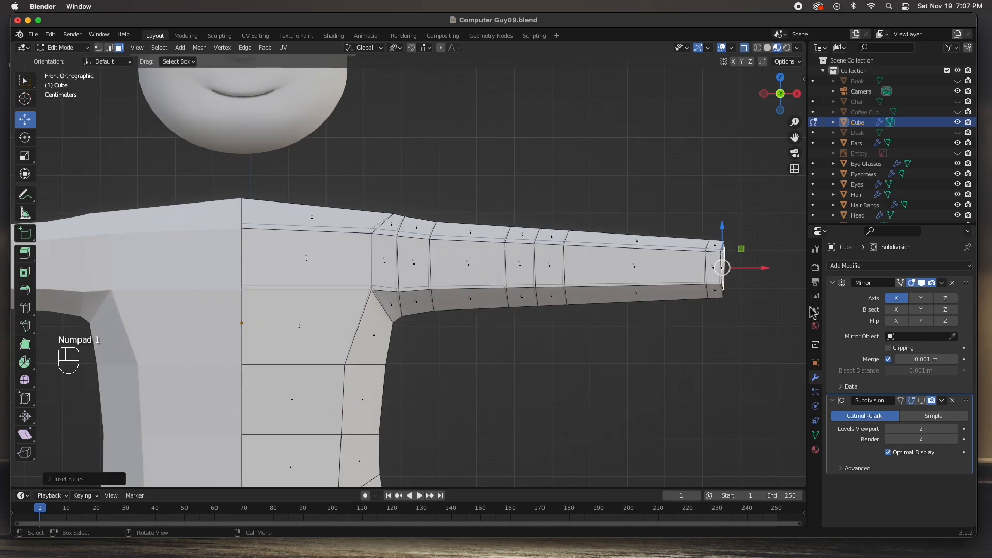
left_click(758, 48)
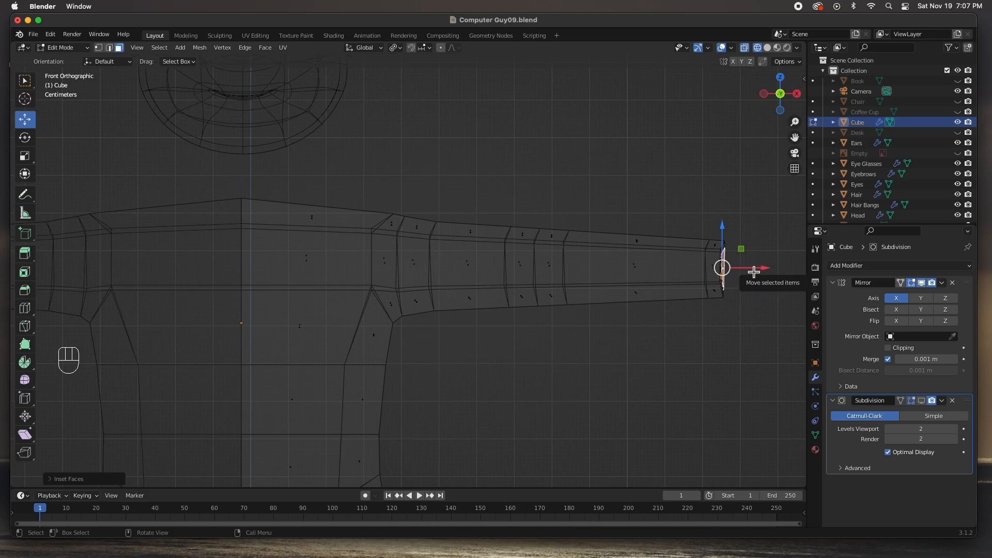
key("s")
key("x")
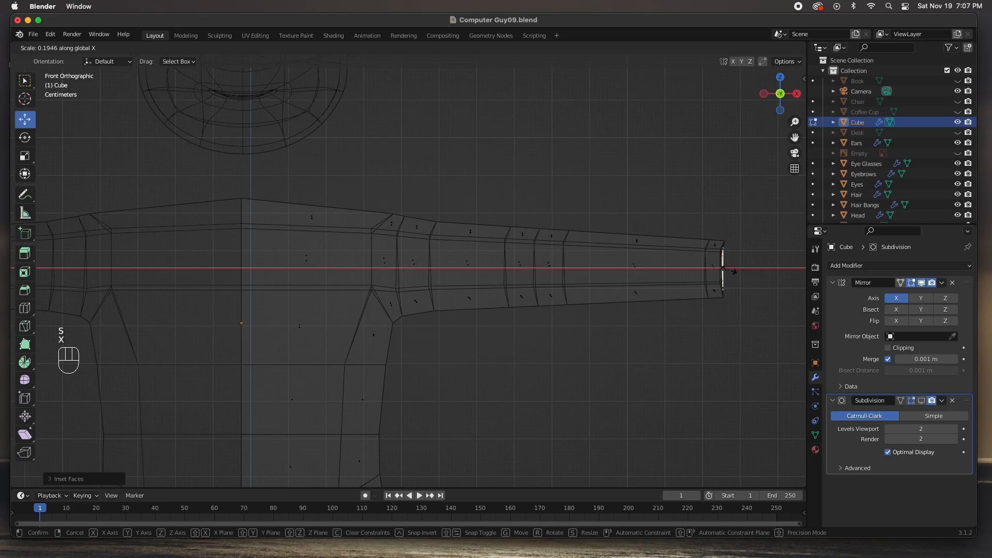
left_click(725, 269)
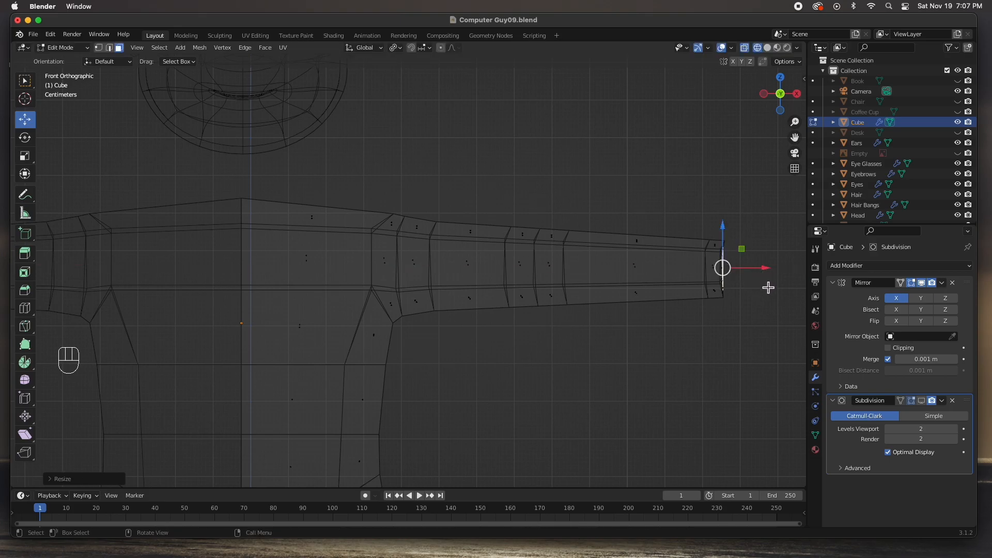
Step: Extrude the inset wrist faces inward into the sleeve twice to hollow out the cuff, and return to Material Preview shading
key("e")
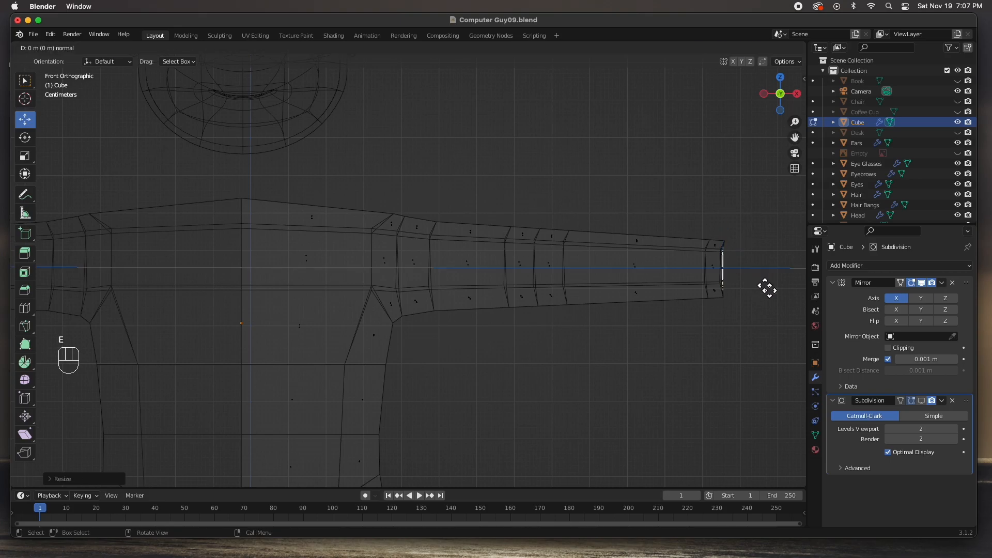
left_click(751, 285)
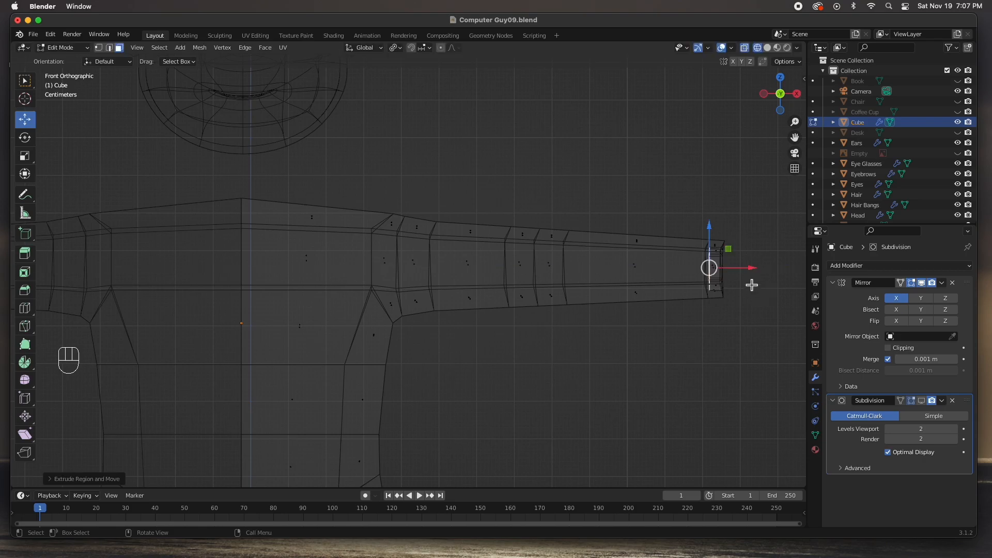
key("e")
left_click(719, 284)
middle_click_drag(737, 316, 704, 324)
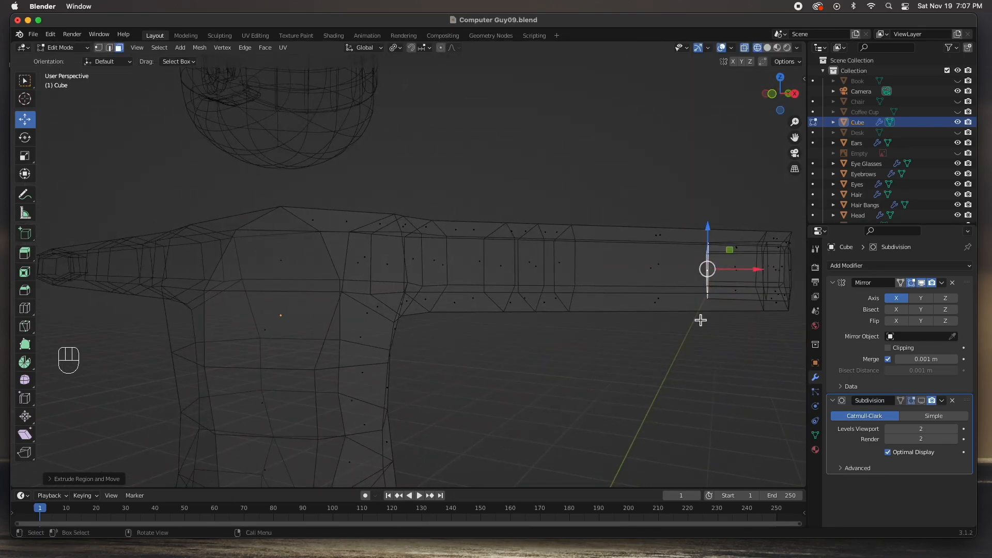
scroll(514, 370, "down", 5)
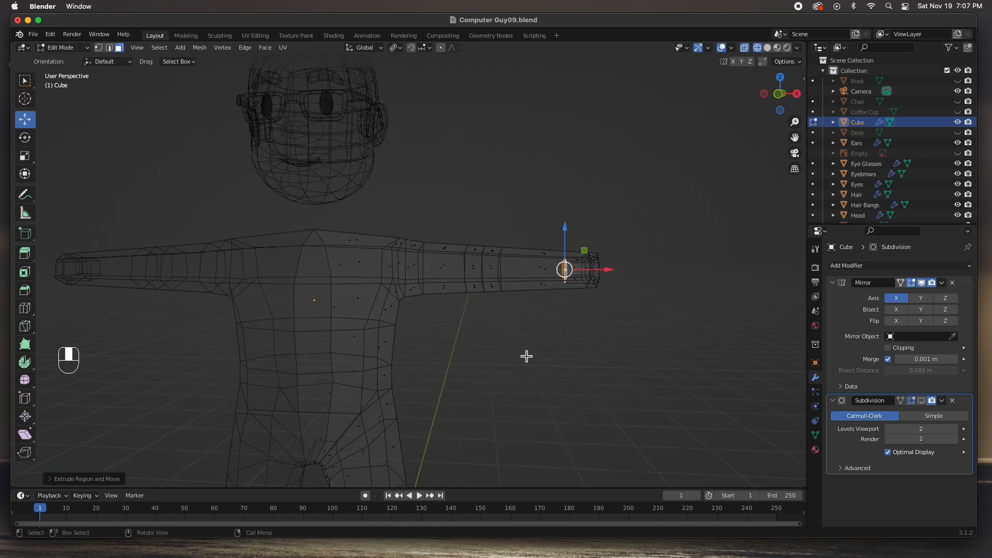
left_click(777, 47)
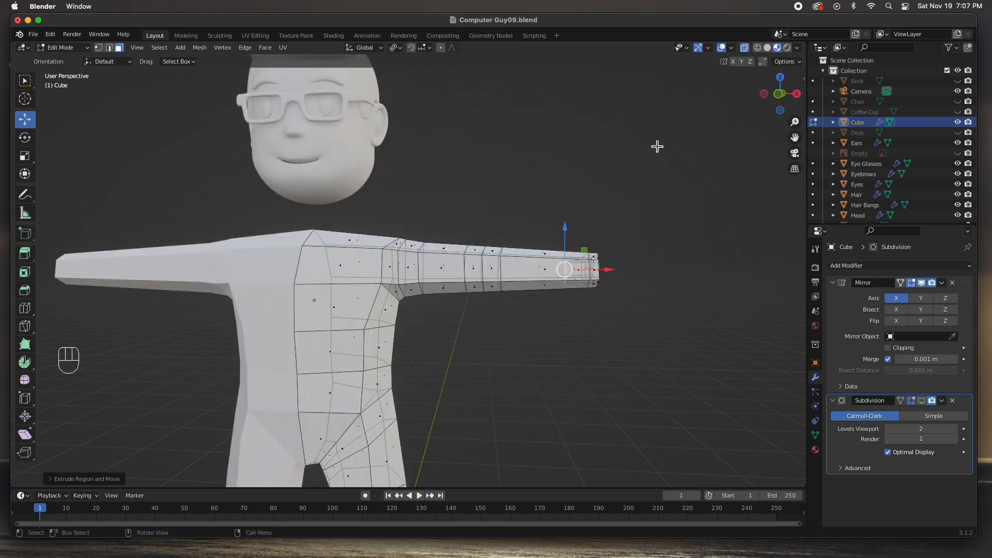
key("KP_1")
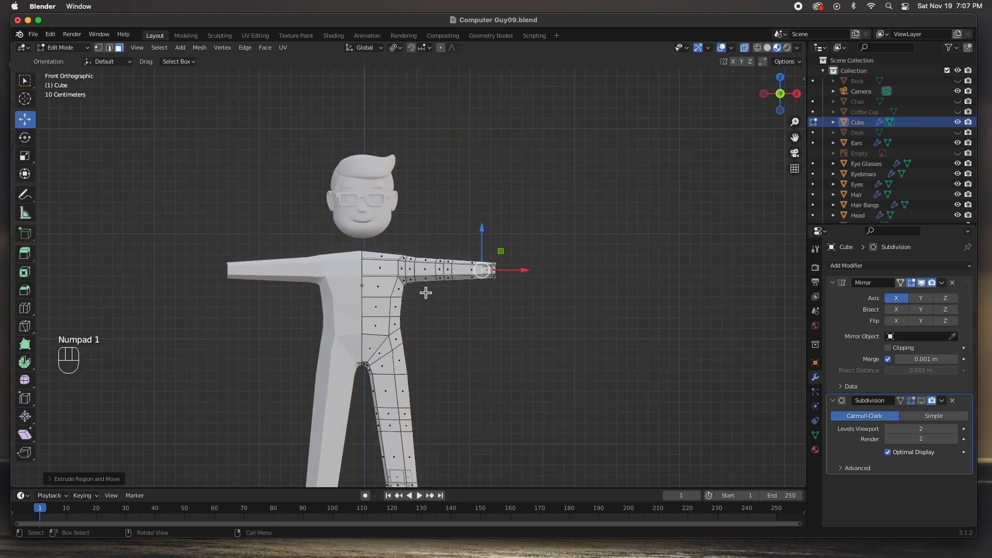
Step: Leave mesh editing and turn on the body's Subdivision viewport display to review the whole smoothed figure
key("Tab")
left_click(454, 304)
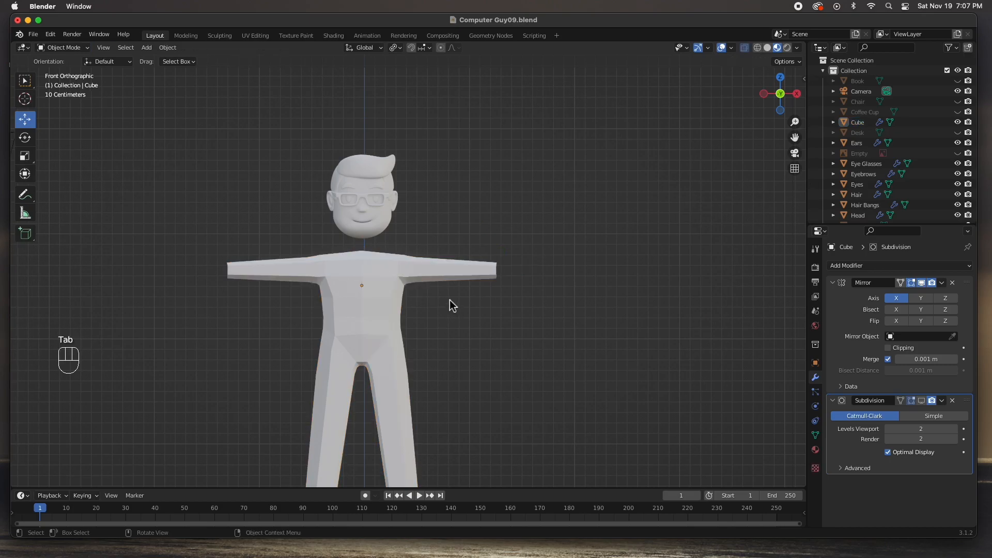
middle_click_drag(336, 336, 366, 274, "shift")
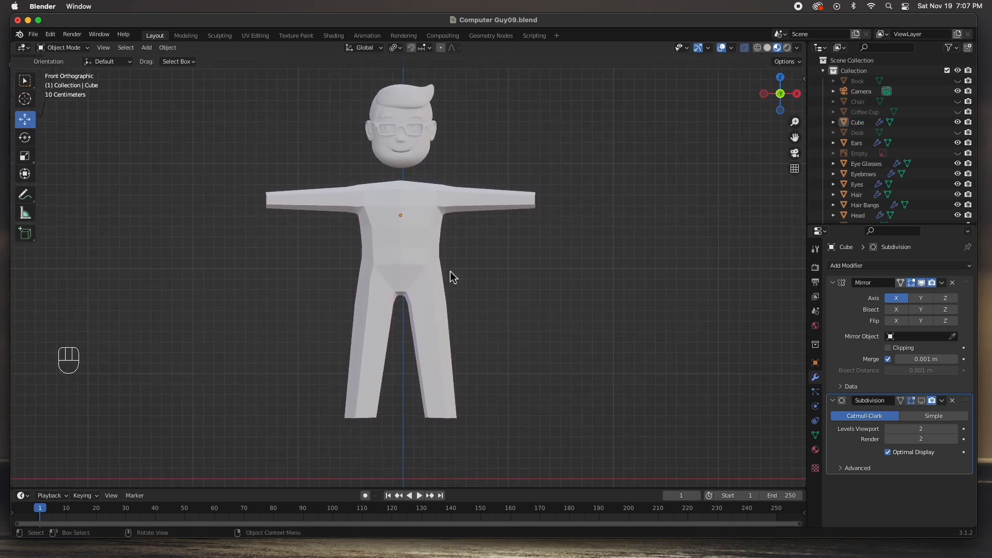
left_click(922, 400)
middle_click_drag(546, 293, 441, 350)
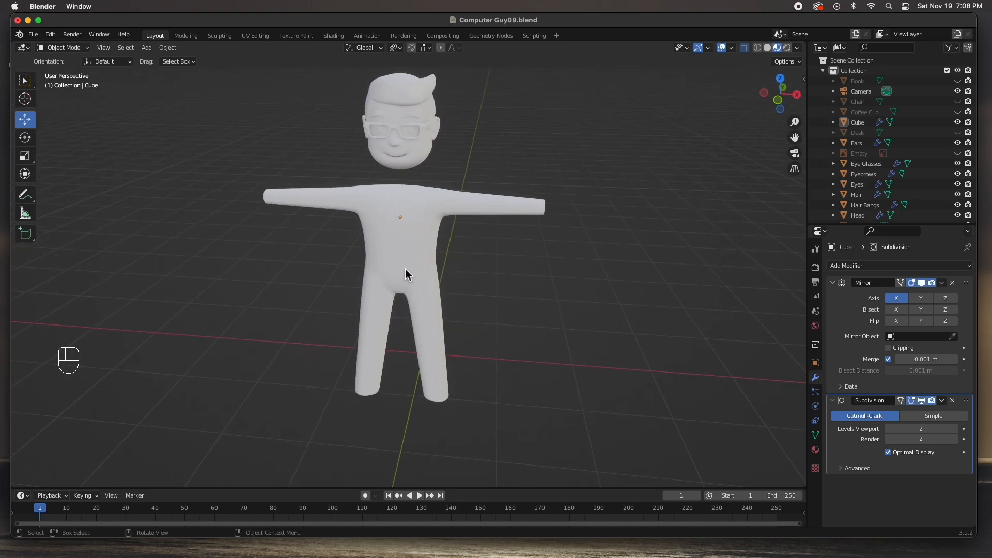
middle_click_drag(398, 248, 408, 246)
scroll(410, 236, "up", 4)
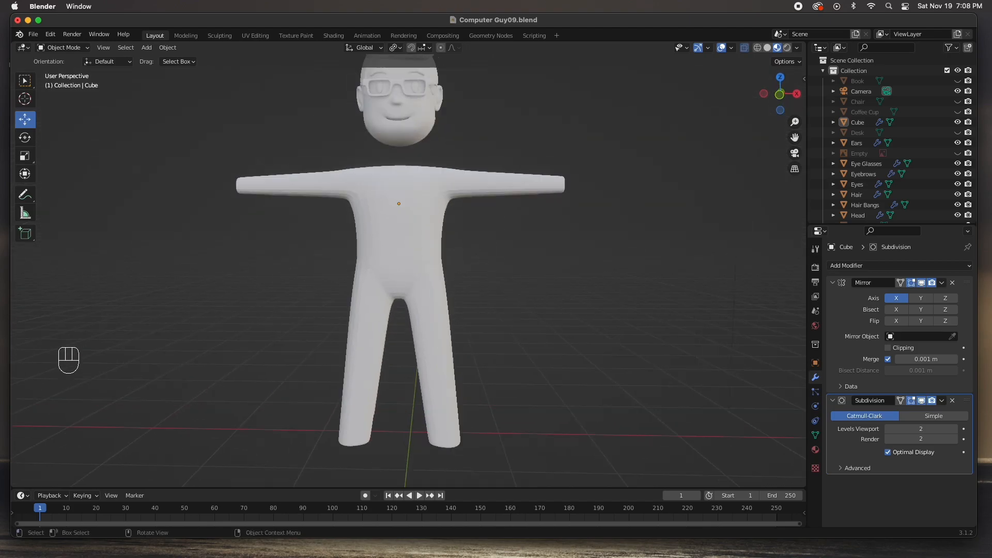
scroll(407, 237, "down", 2)
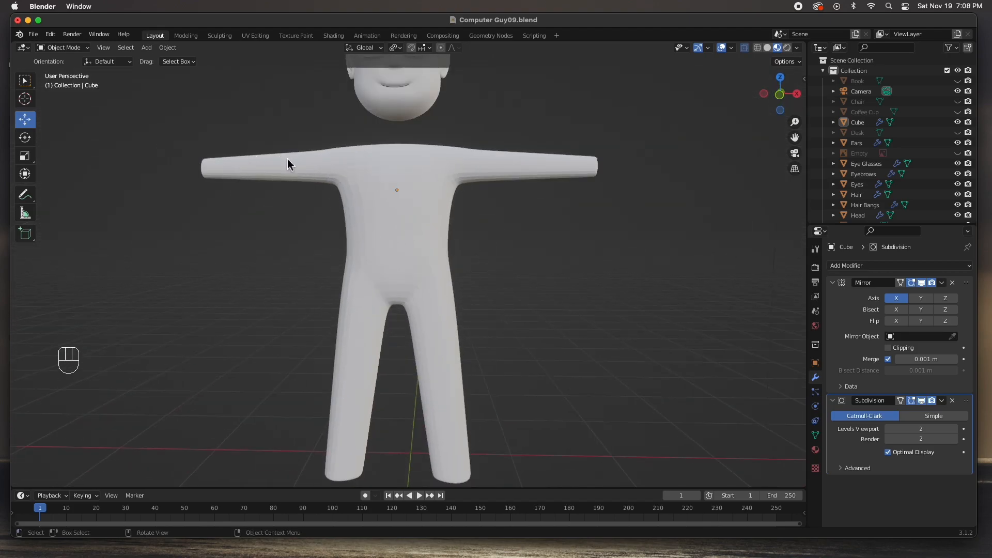
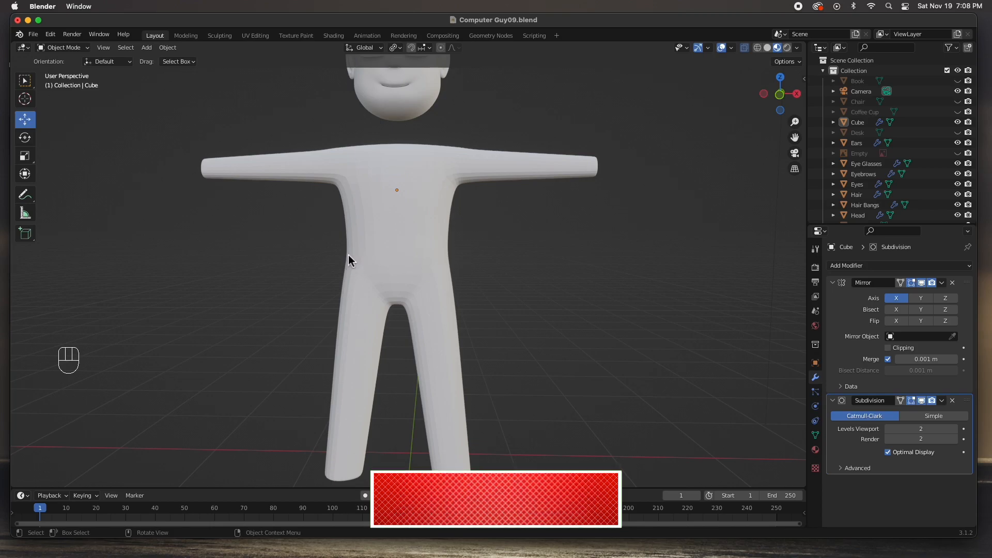
Step: Reopen the body mesh for editing and turn off its Subdivision viewport display
middle_click_drag(447, 290, 416, 316)
left_click(405, 275)
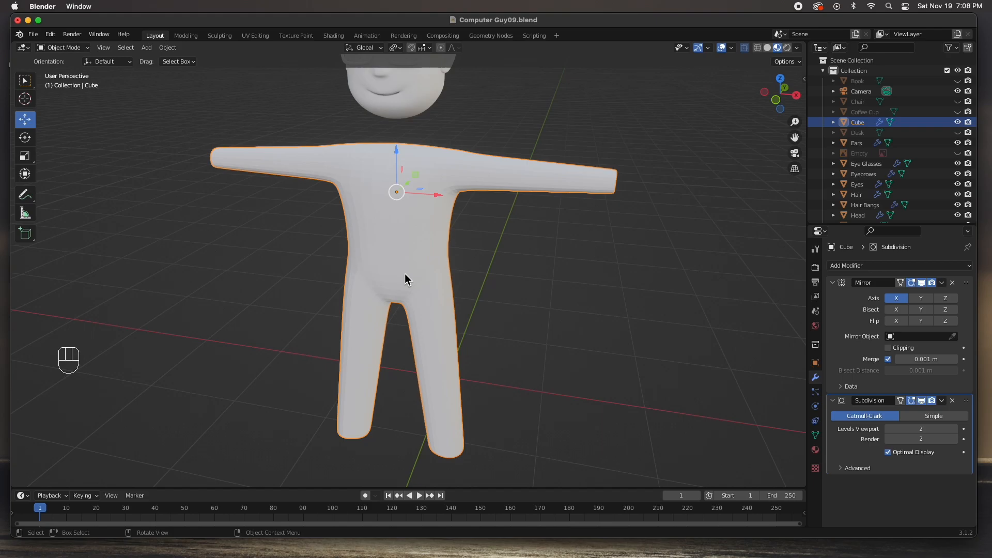
key("Tab")
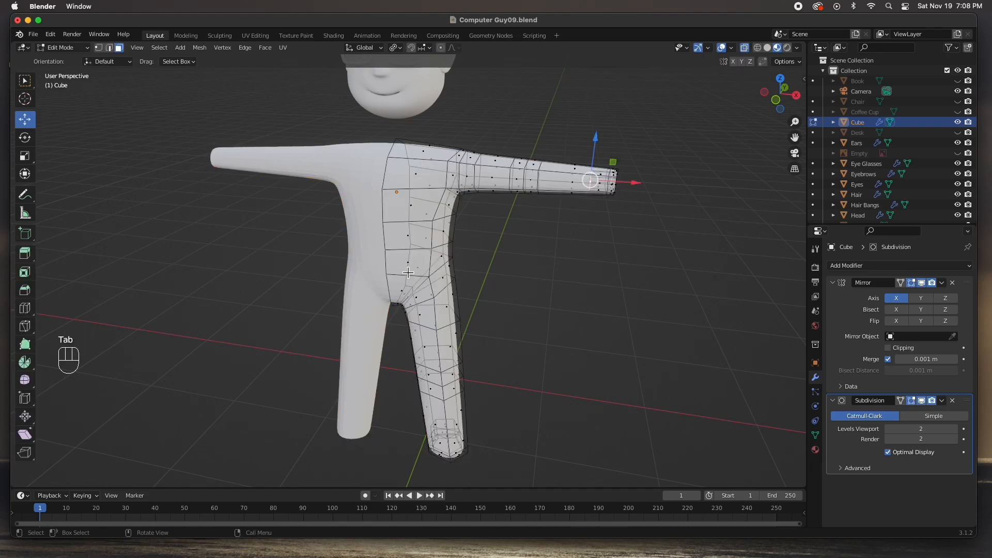
middle_click_drag(408, 272, 428, 299)
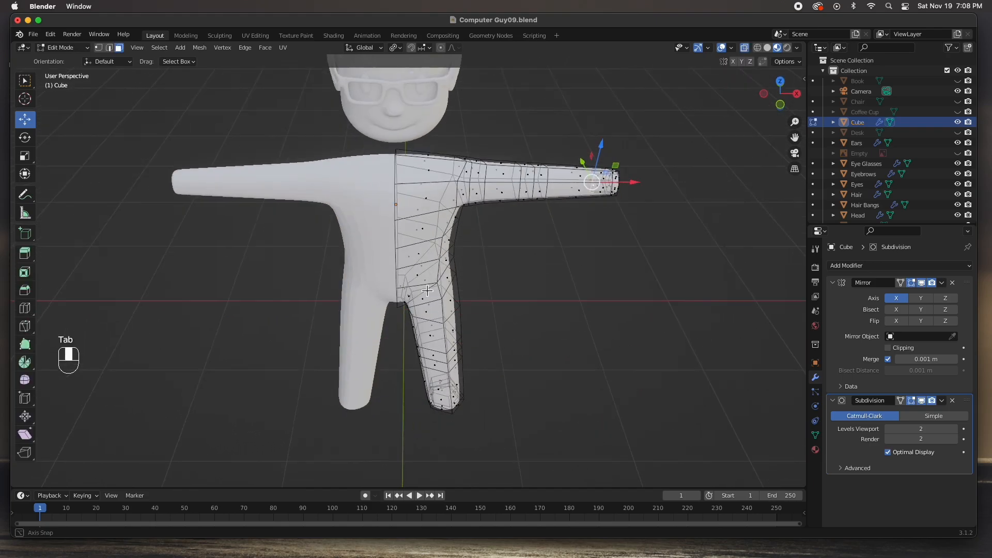
left_click(922, 400)
middle_click_drag(467, 283, 620, 279)
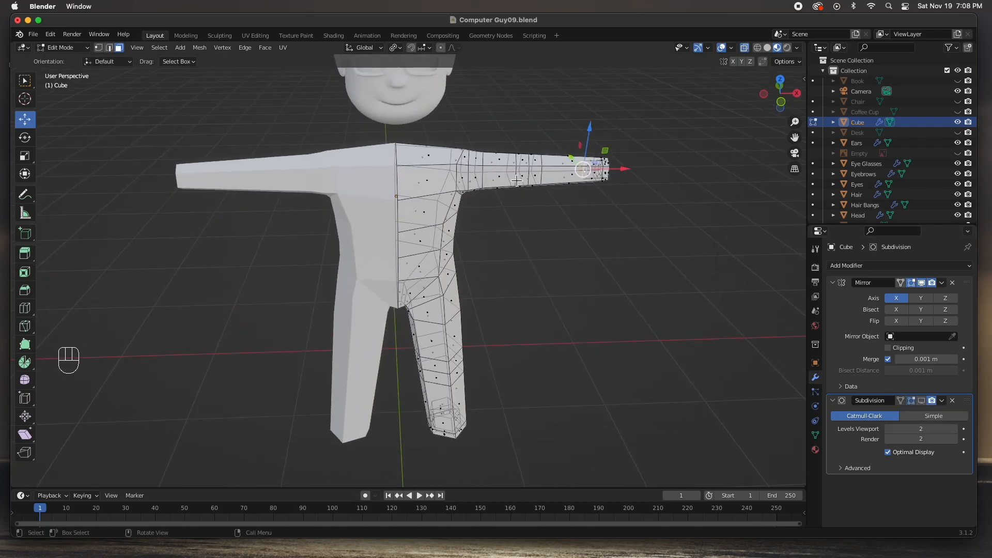
scroll(337, 140, "down", 2)
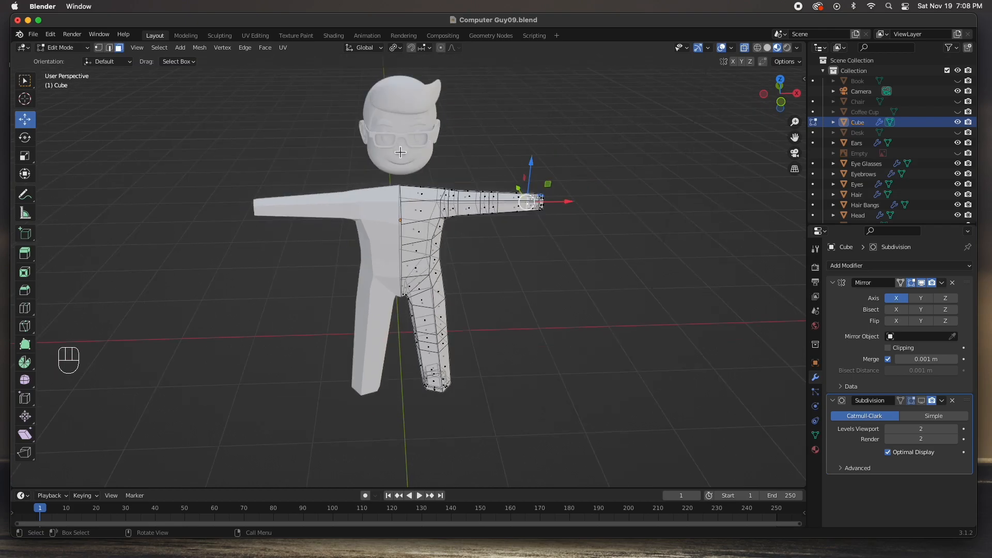
Step: Hide the Eye Glasses, Eyebrows, Eyes, Hair, Hair Bangs, Head and Ears objects so only the body shows
left_click(958, 163)
left_click(958, 173)
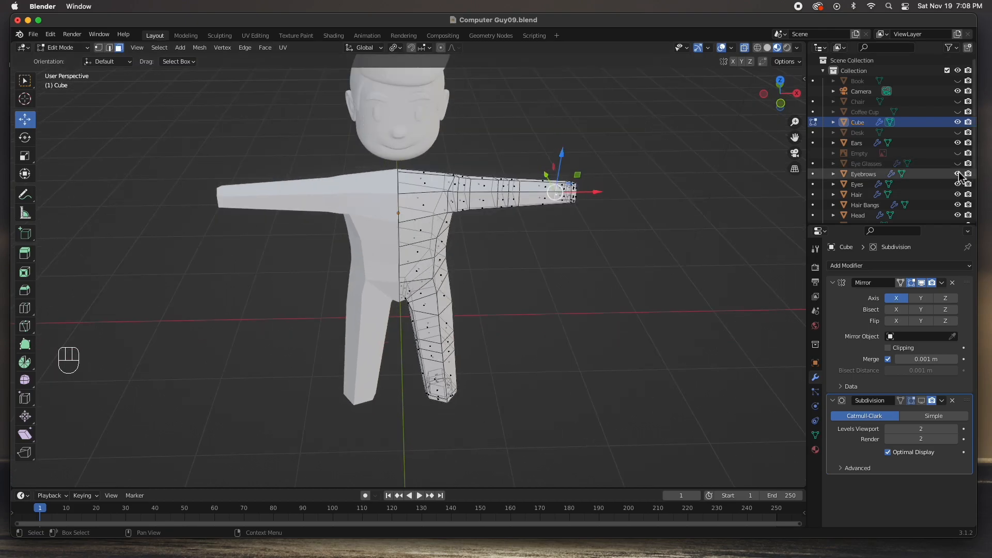
left_click(959, 185)
left_click(958, 195)
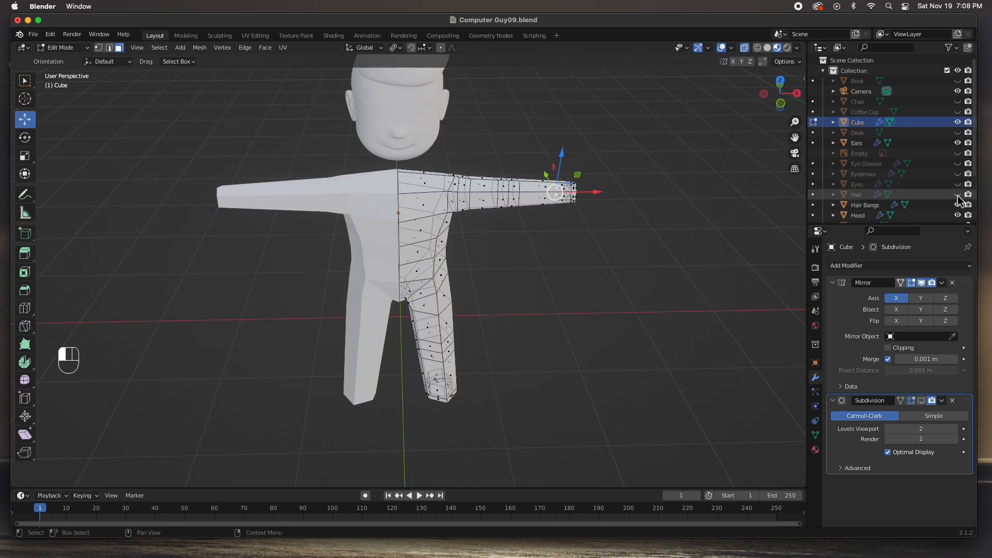
left_click(957, 205)
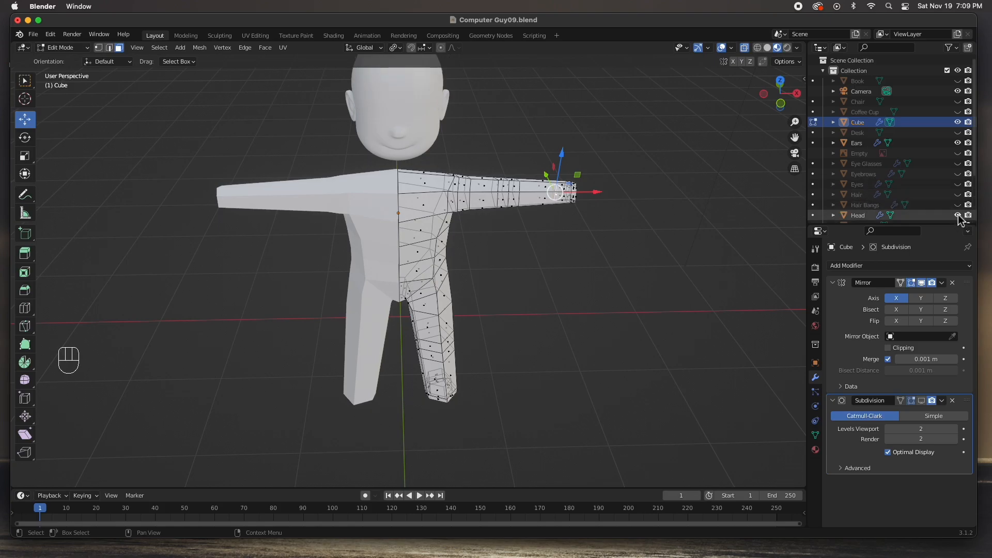
left_click(958, 215)
scroll(956, 212, "down", 3)
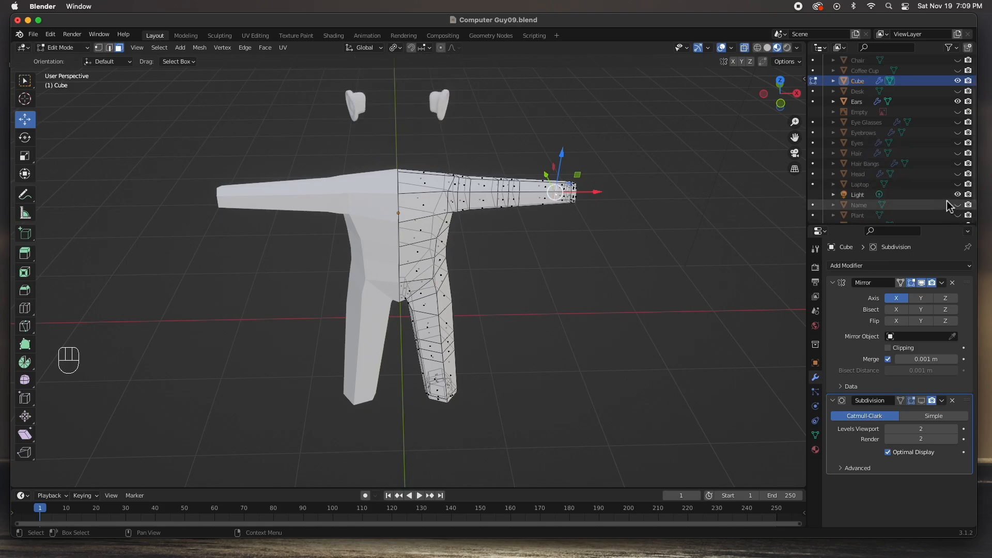
left_click(957, 101)
Step: Select the two top shoulder faces beside the body's center line, seen from above
middle_click_drag(372, 202, 433, 208)
left_click(434, 207)
left_click(431, 232, "shift")
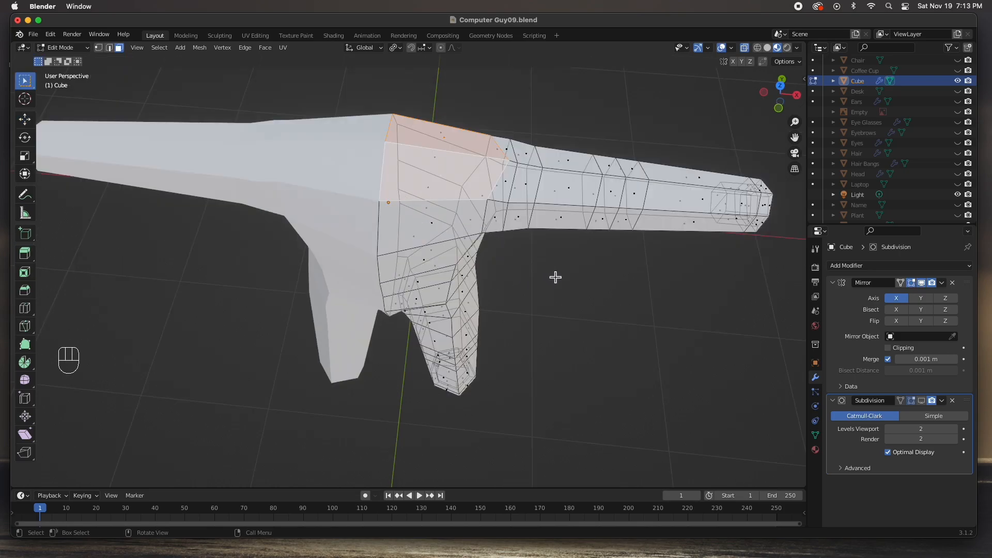
Step: Try insetting the two selected shoulder faces together as one region, about 0.14 m thick, and undo the inset
key("i")
left_click(538, 264)
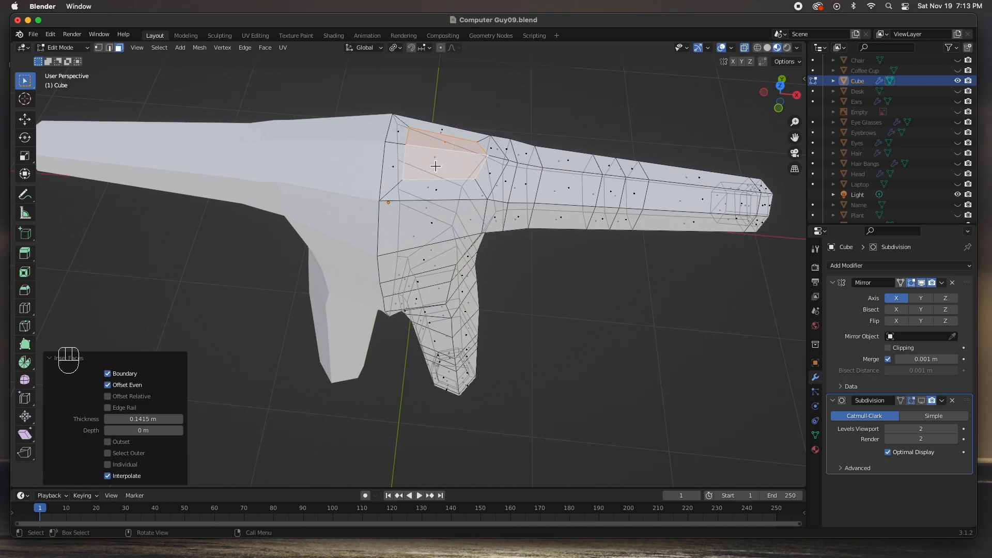
key("super+z")
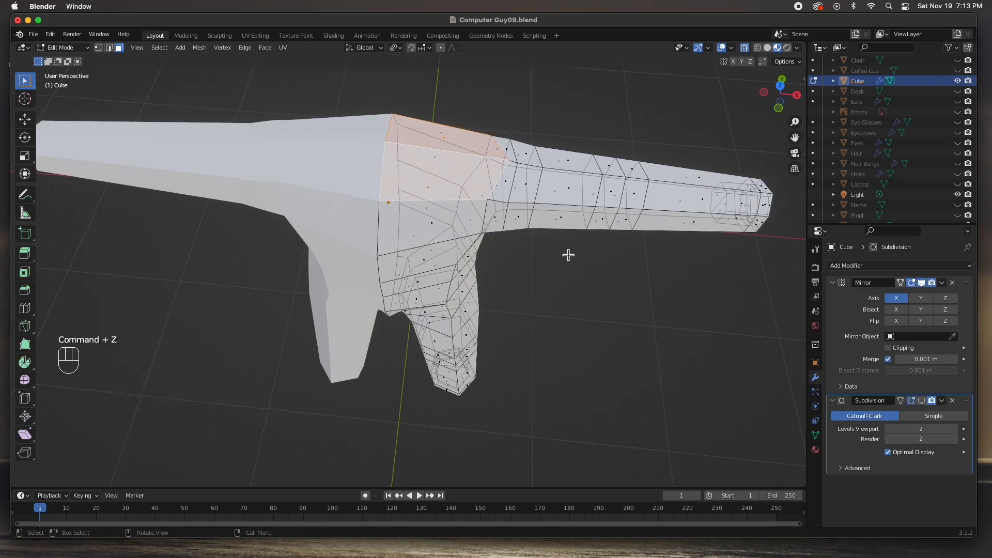
Step: Inset the two selected shoulder faces individually with a thickness of about 0.069 m
key("i")
key("i")
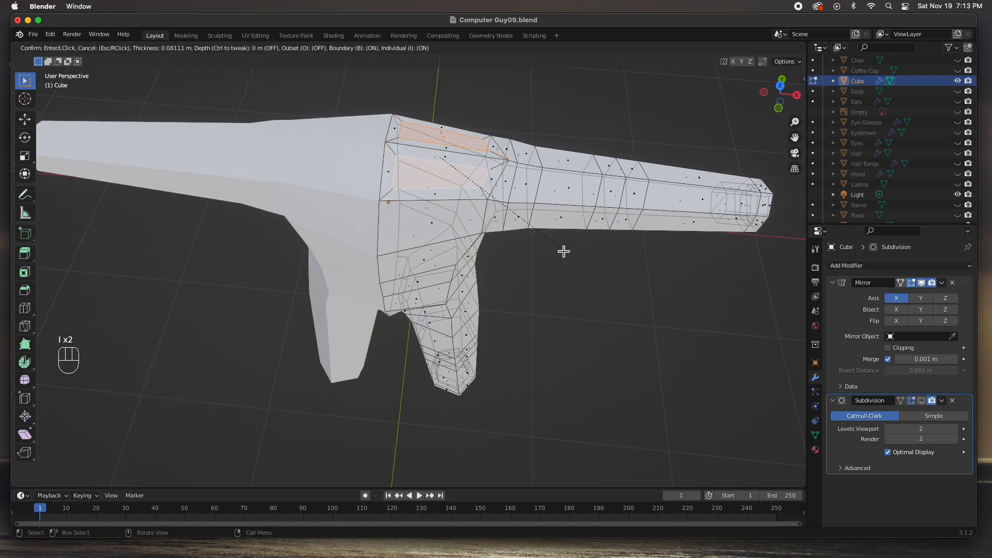
left_click(564, 250)
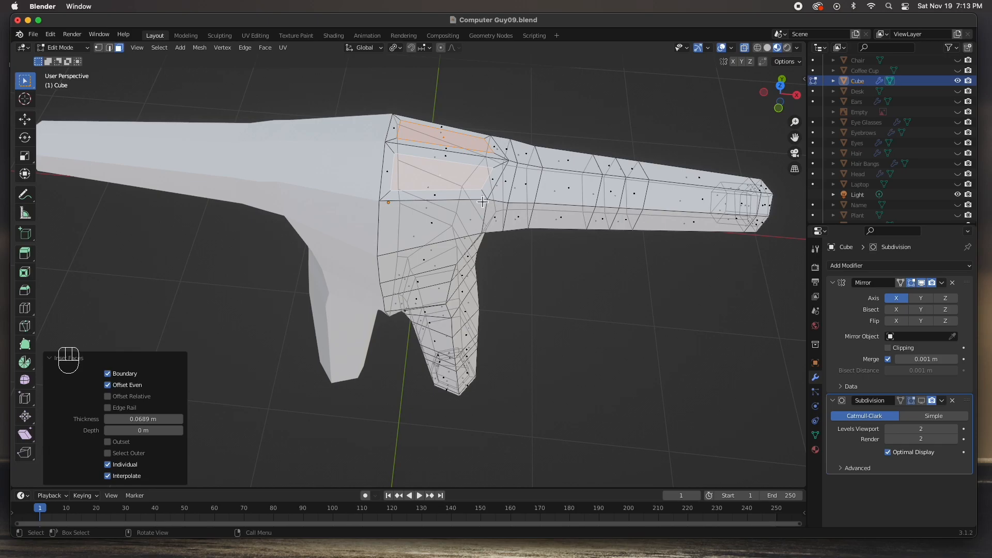
Step: Undo the individual inset, try insetting the two shoulder faces as one region about 0.134 m thick, and undo that too
key("super")
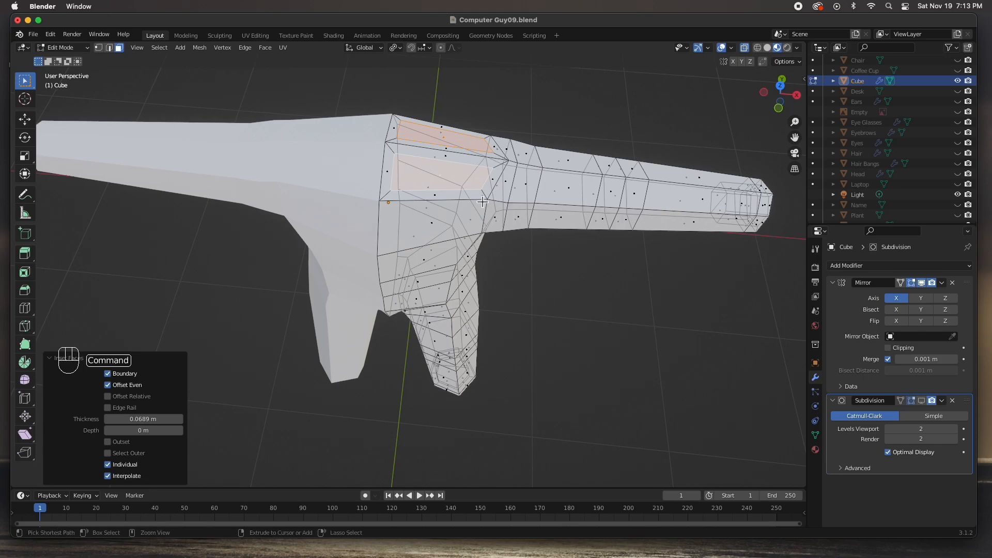
key("super+z")
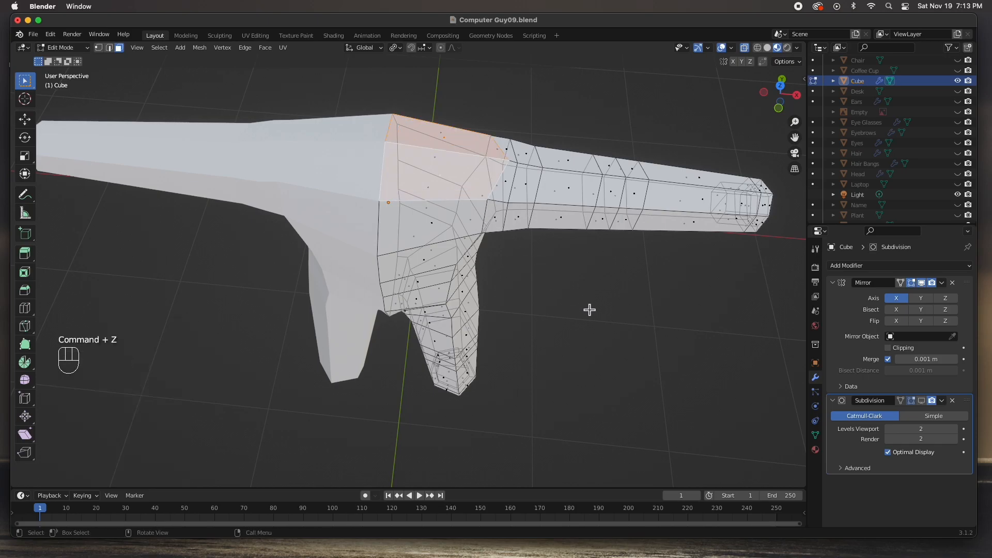
key("i")
key("i")
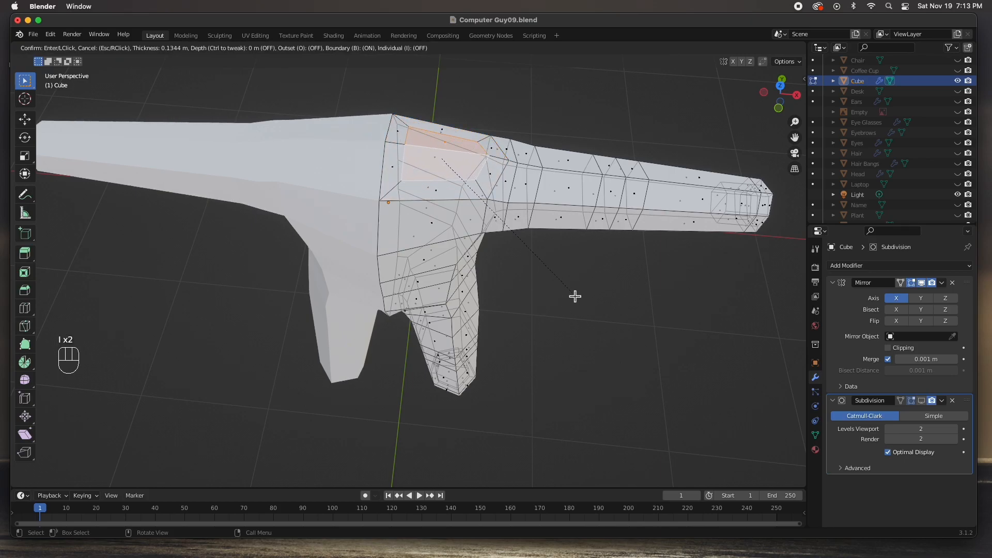
left_click(575, 296)
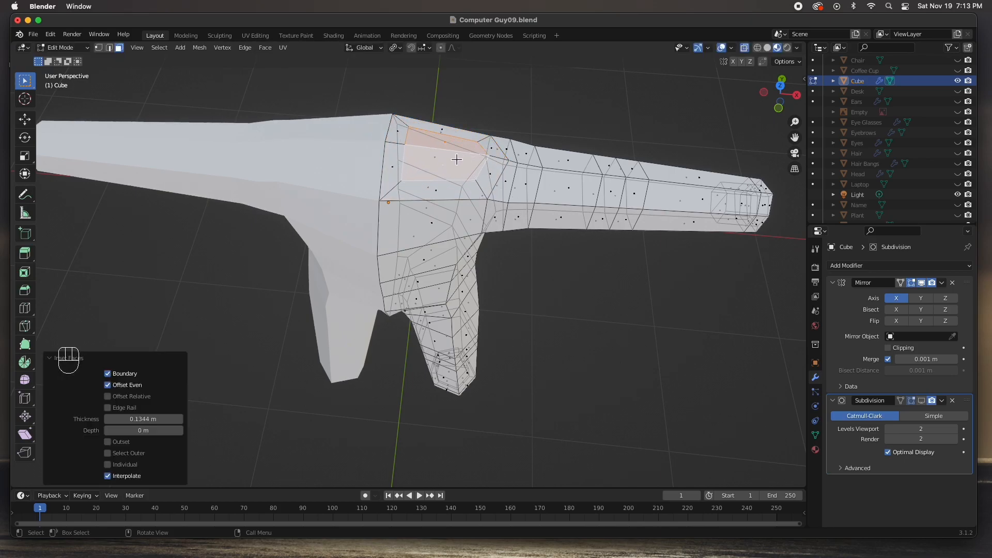
key("super+z")
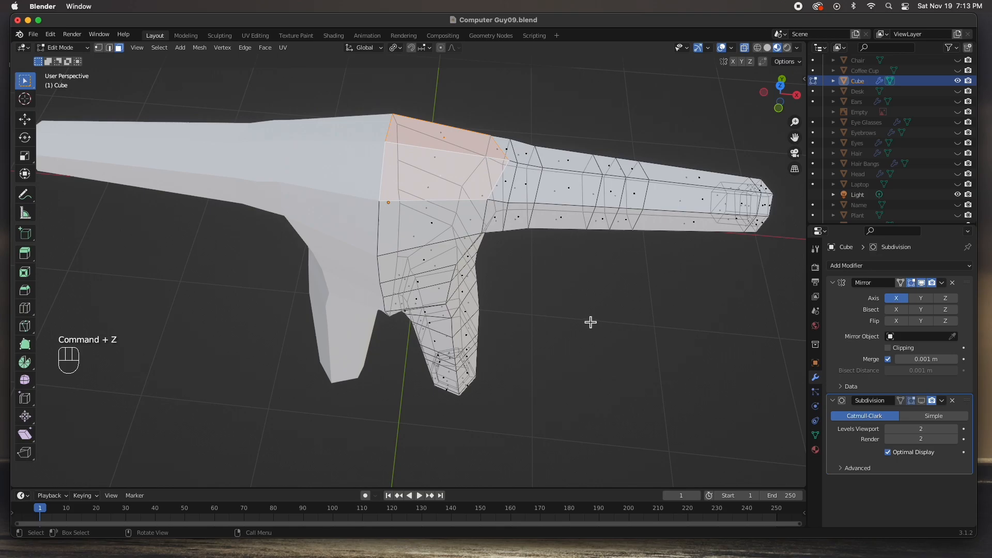
Step: Inset the two top shoulder faces as one region about 0.146 m thick with Boundary off, and clear the selection
key("i")
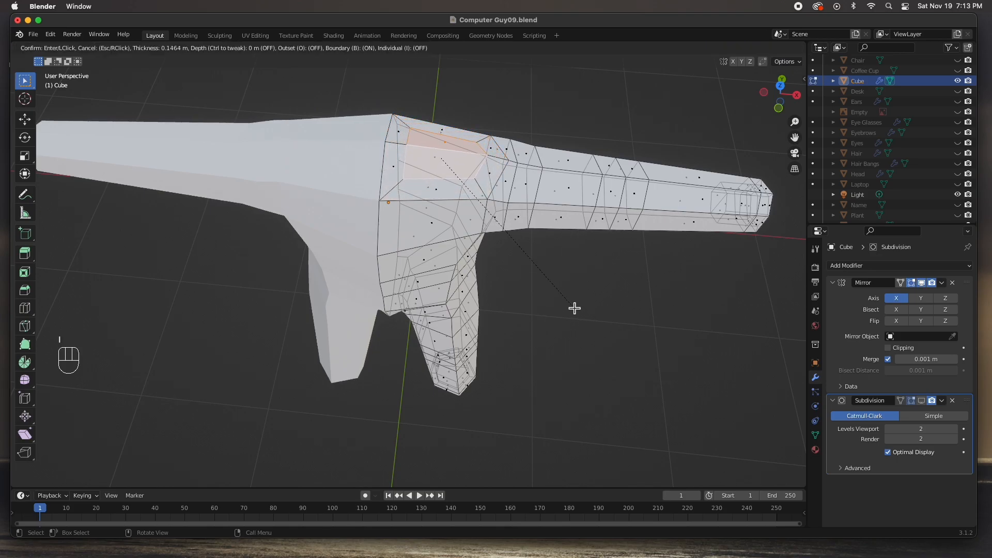
left_click(575, 308)
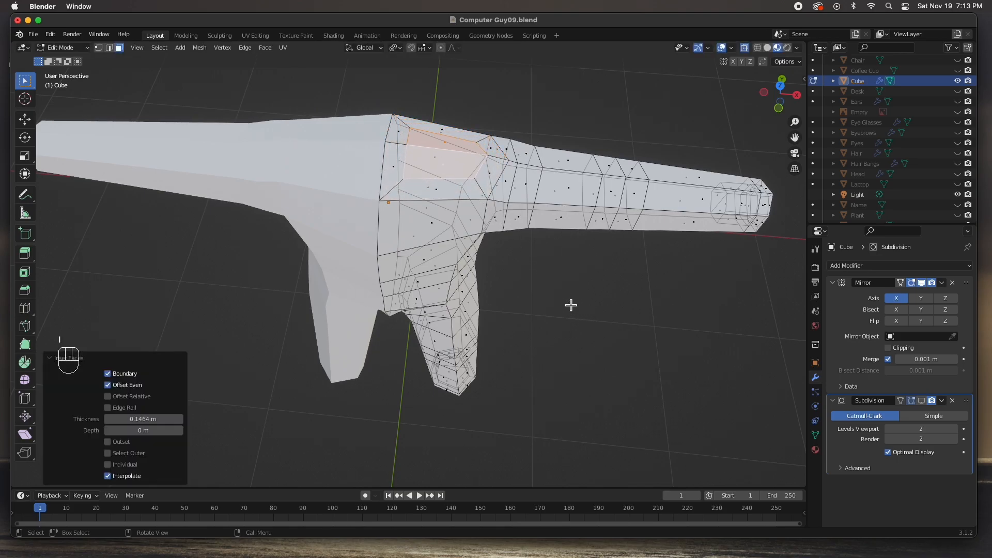
left_click(107, 373)
left_click(243, 289)
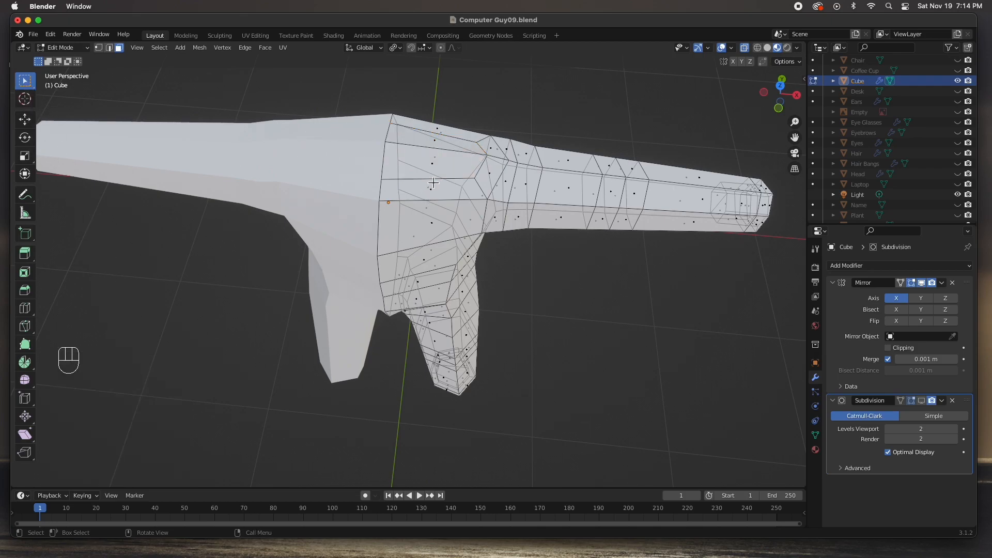
Step: Select the inset's corner vertices on the shoulder and move them about 0.082 m toward the center line along X
key("2")
left_click(455, 156)
key("1")
left_click(480, 145)
left_click(490, 158, "shift")
middle_click_drag(507, 285, 510, 255)
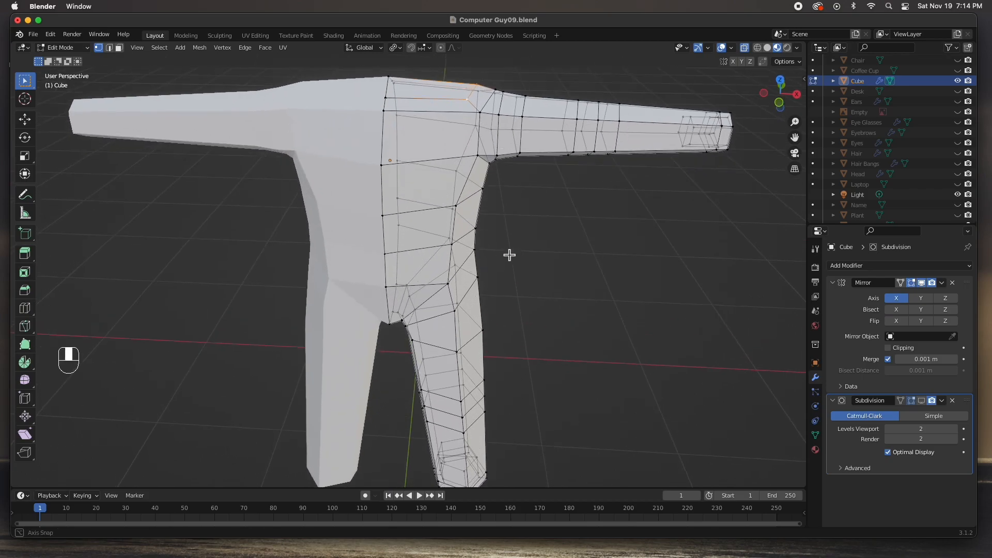
left_click(24, 119)
left_click_drag(504, 96, 490, 95)
Step: Move the inset's front and back center-line vertices outward along Y, the back one by about 0.013 m
middle_click_drag(434, 119, 414, 167)
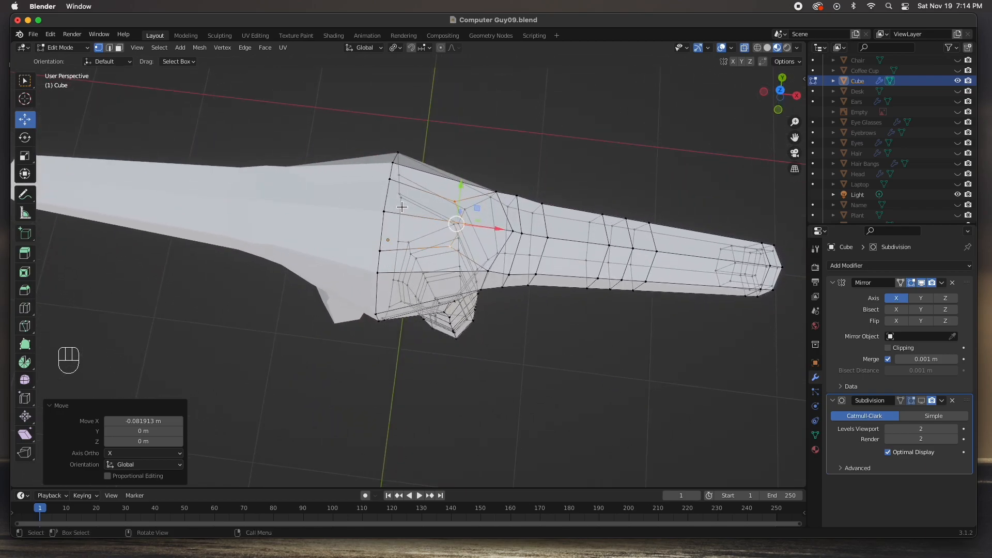
left_click(384, 253)
left_click_drag(387, 235, 387, 241)
left_click(391, 178)
left_click_drag(395, 170, 401, 144)
key("super+z")
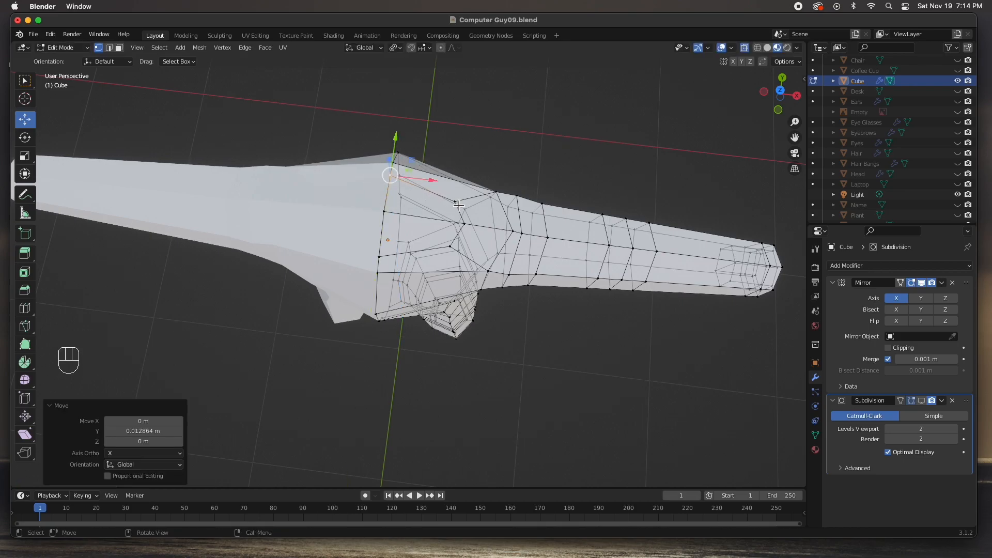
Step: Spread the inset's back and front corner vertices outward along Y, moving the front one about 0.029 m
left_click(455, 203)
left_click_drag(460, 166, 462, 160)
left_click(452, 249)
left_click(457, 200)
left_click(452, 247)
left_click_drag(455, 215, 457, 223)
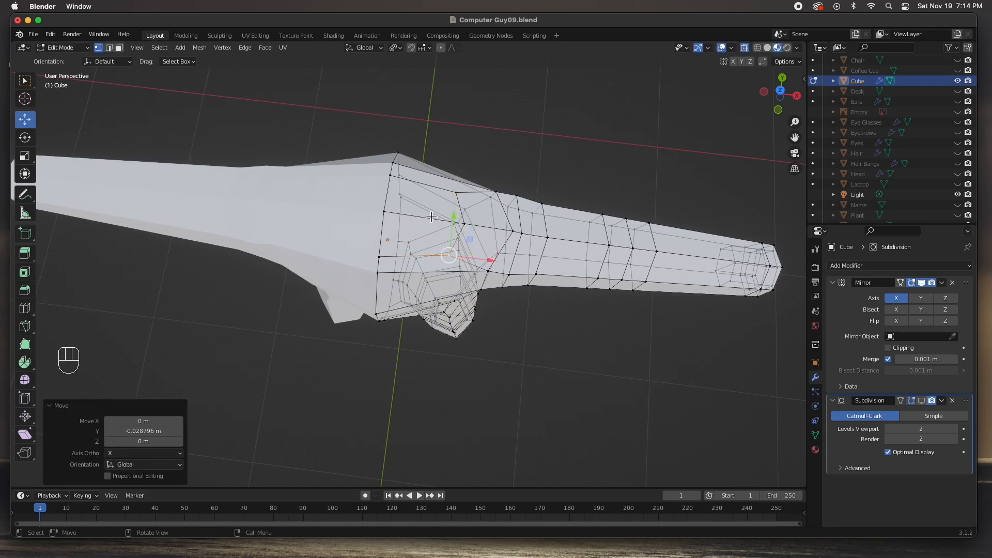
Step: Select the two inner shoulder faces and inset them together about 0.094 m, plus a second inset of about 0.024 m, with Boundary off
left_click(432, 217)
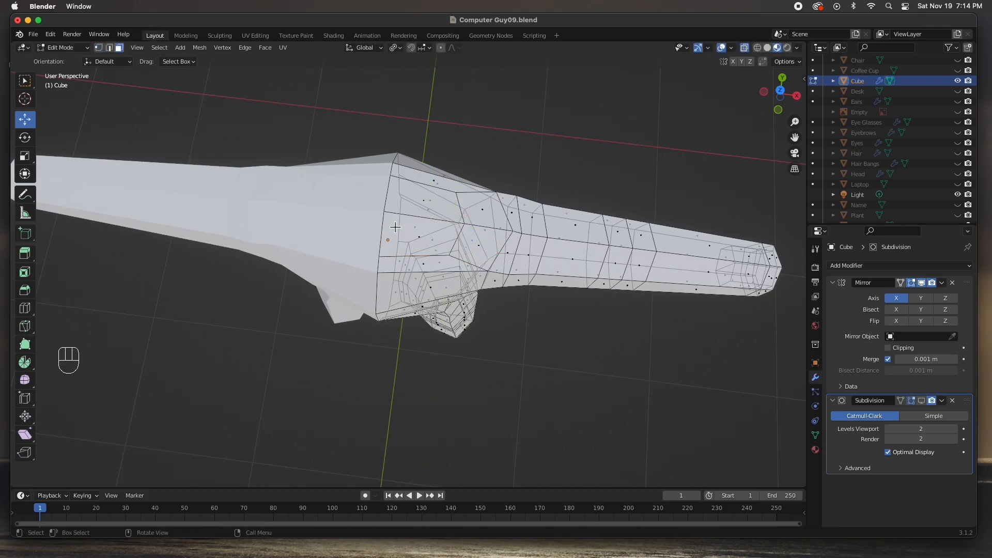
left_click(411, 206)
key("shift")
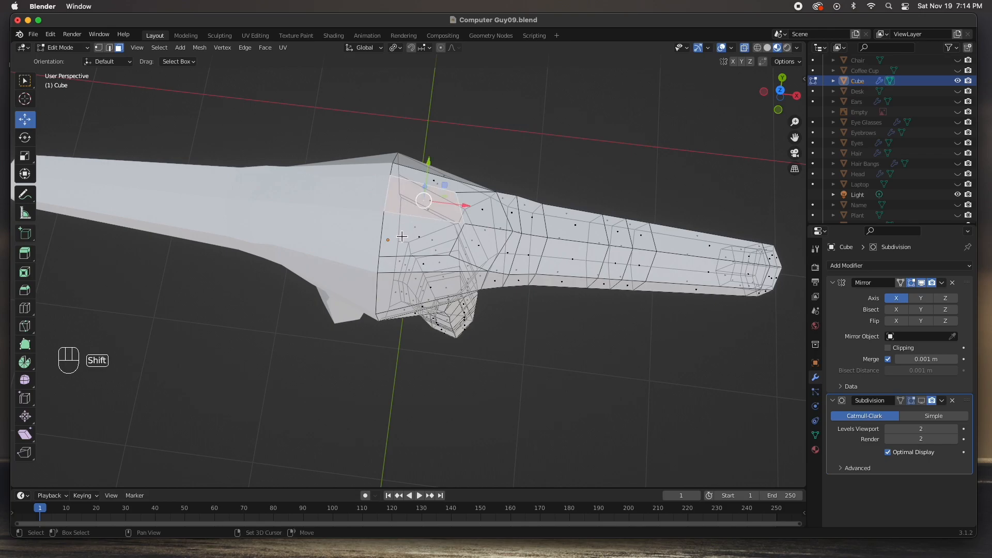
left_click(417, 239, "shift")
middle_click_drag(418, 242, 443, 238)
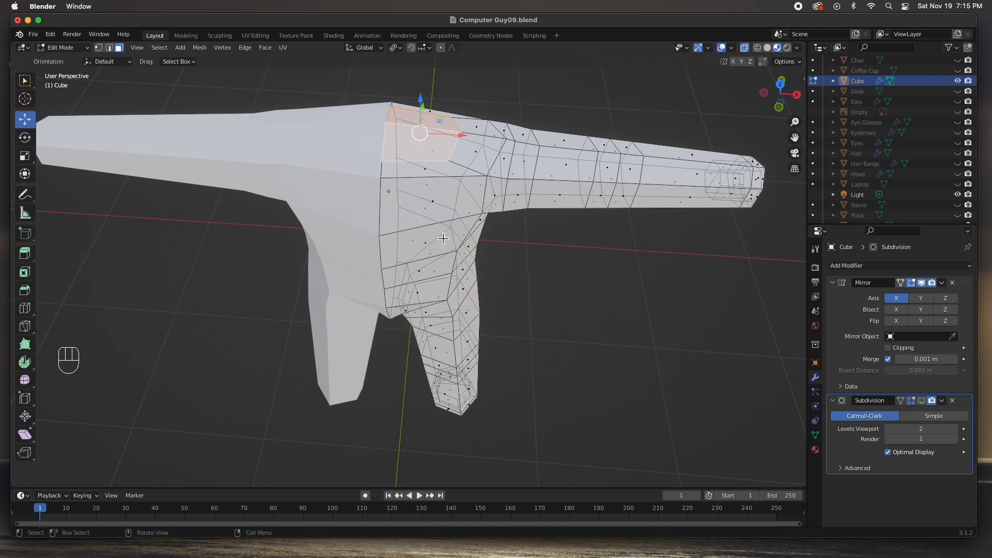
key("i")
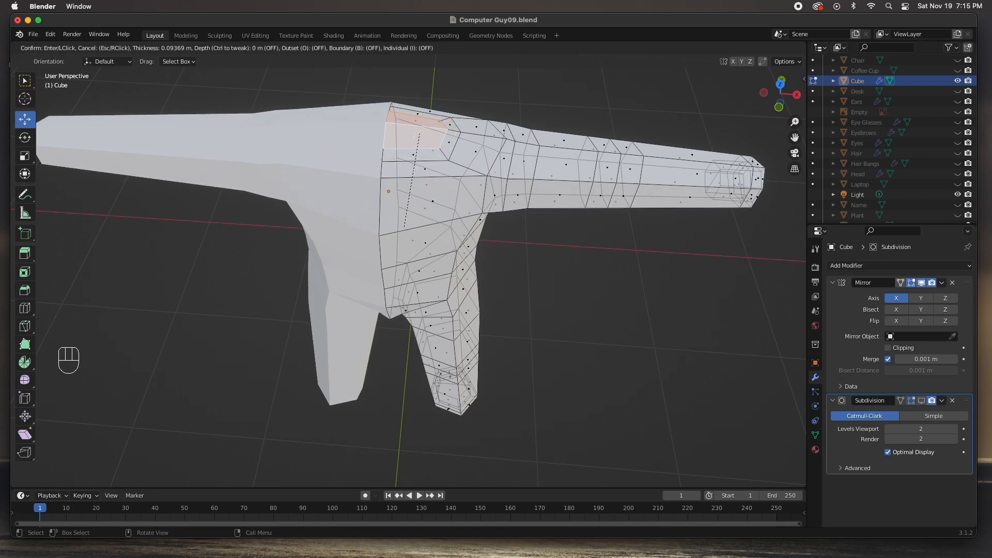
left_click(404, 226)
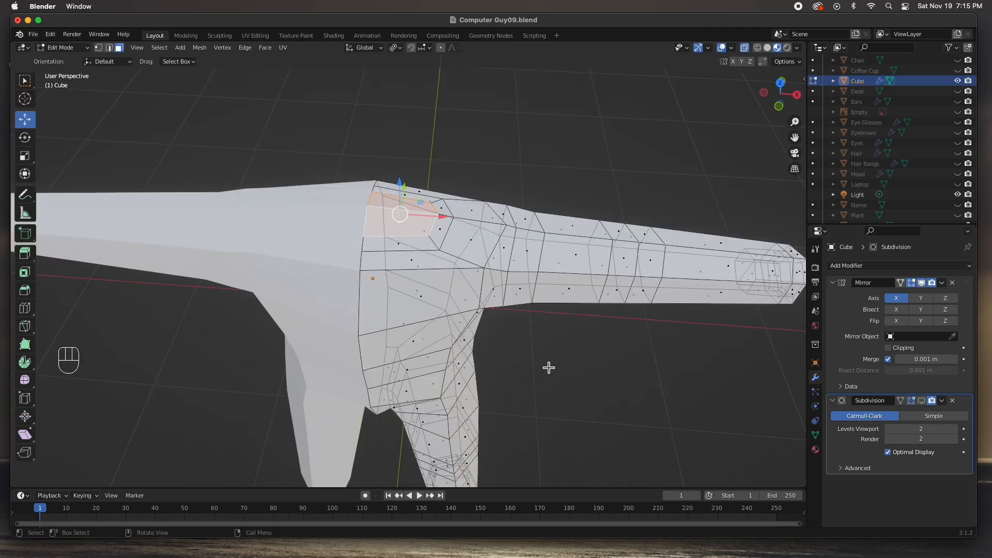
key("i")
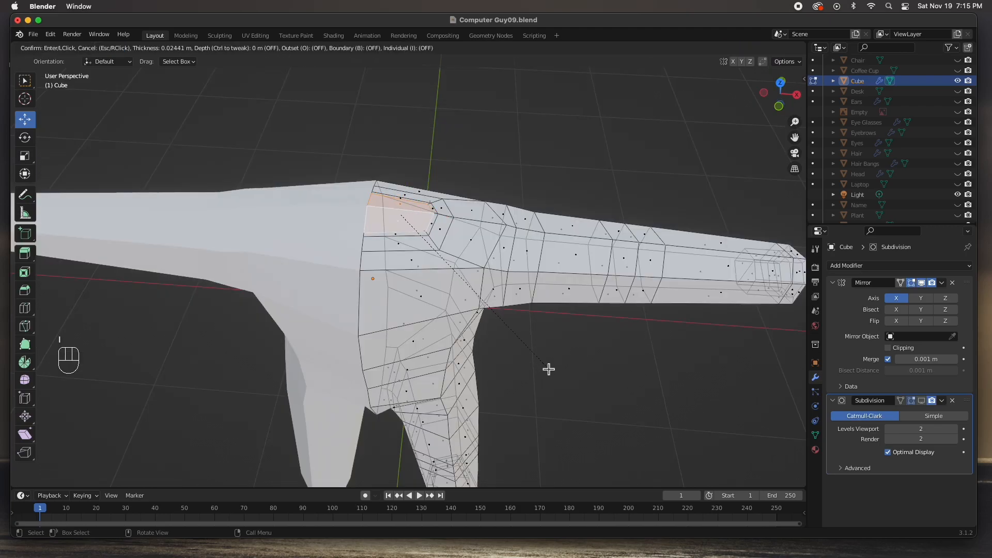
Step: In top view, move the back corner vertices of the neck inset loops about -0.031 m in X and 0.012 m in Y
middle_click_drag(414, 274, 452, 186)
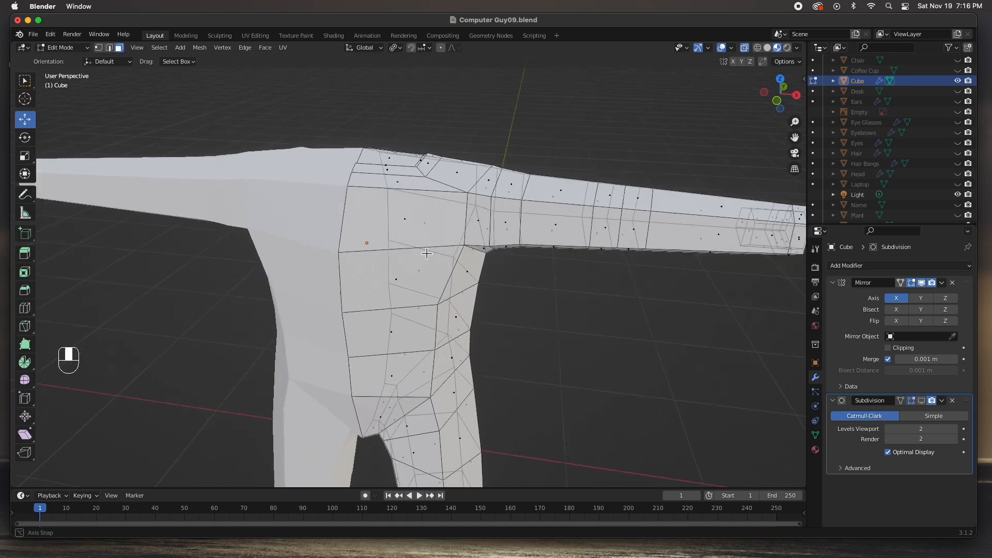
middle_click_drag(376, 165, 477, 241)
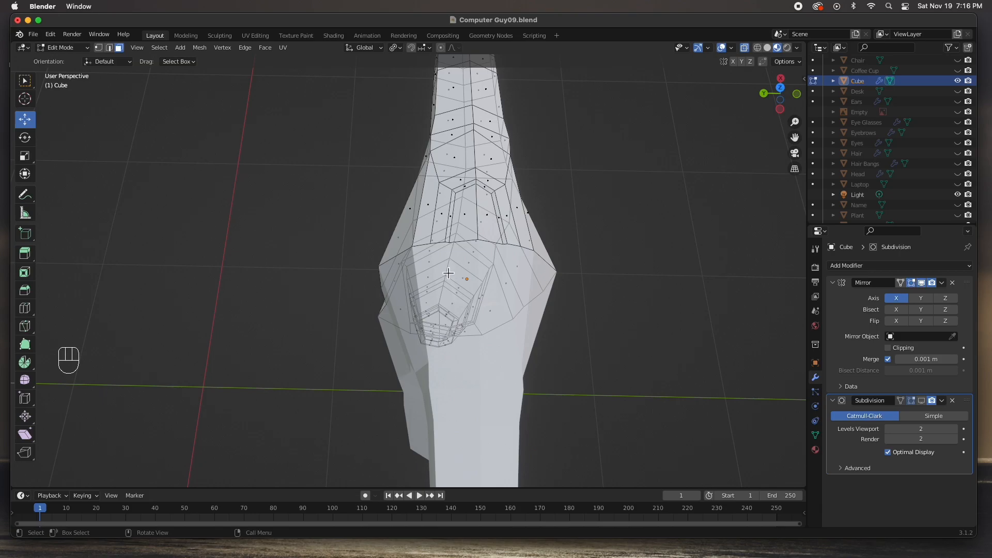
key("KP_7")
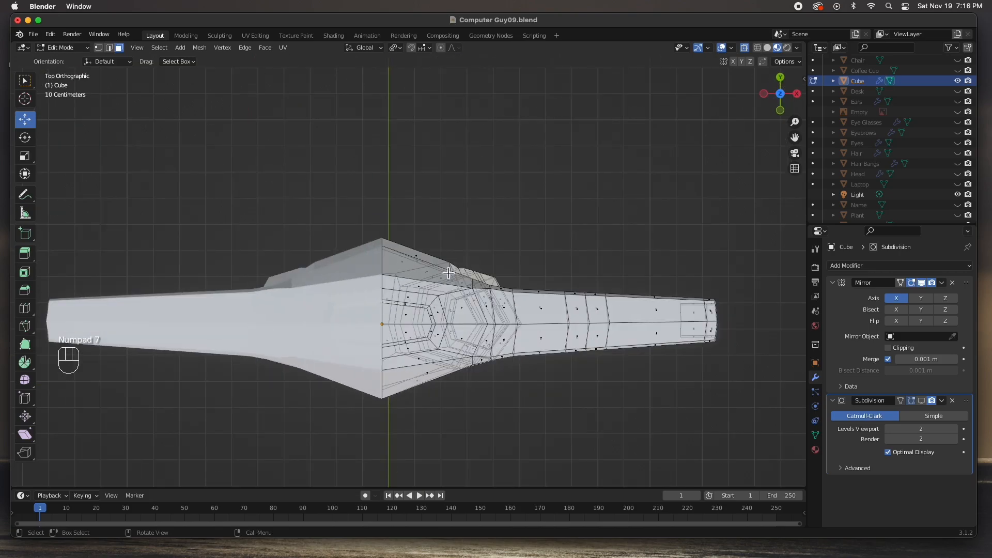
scroll(420, 345, "up", 3)
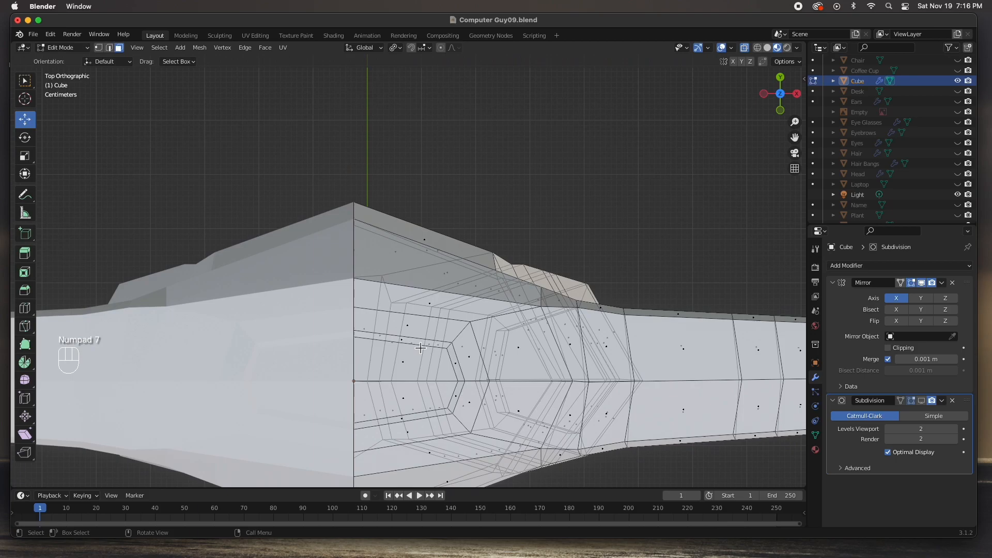
key("1")
left_click_drag(479, 316, 439, 337)
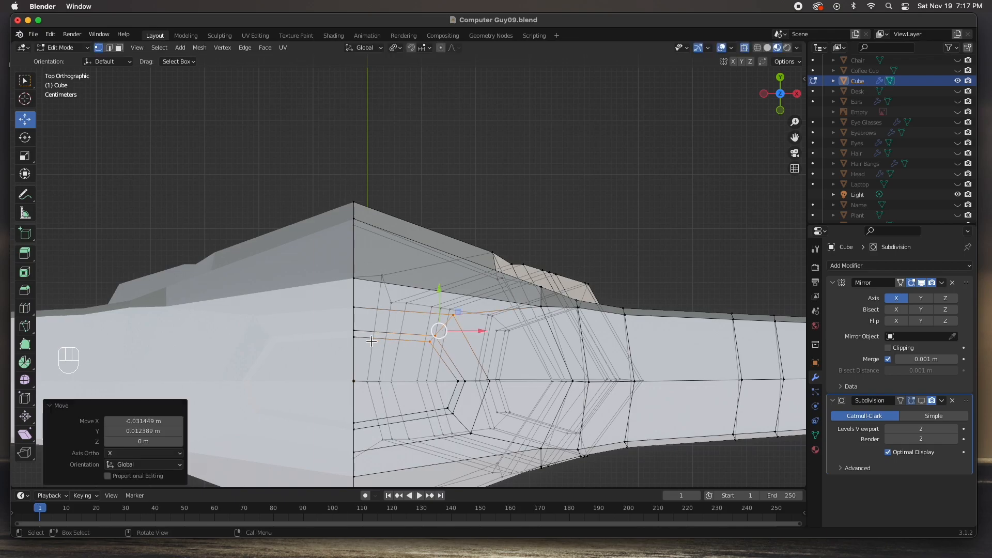
Step: Move the loops' front corner vertices about -0.036 m in X and -0.030 m in Y, and the front center-line vertices outward along Y
left_click_drag(439, 405, 484, 441)
left_click(467, 431, "shift")
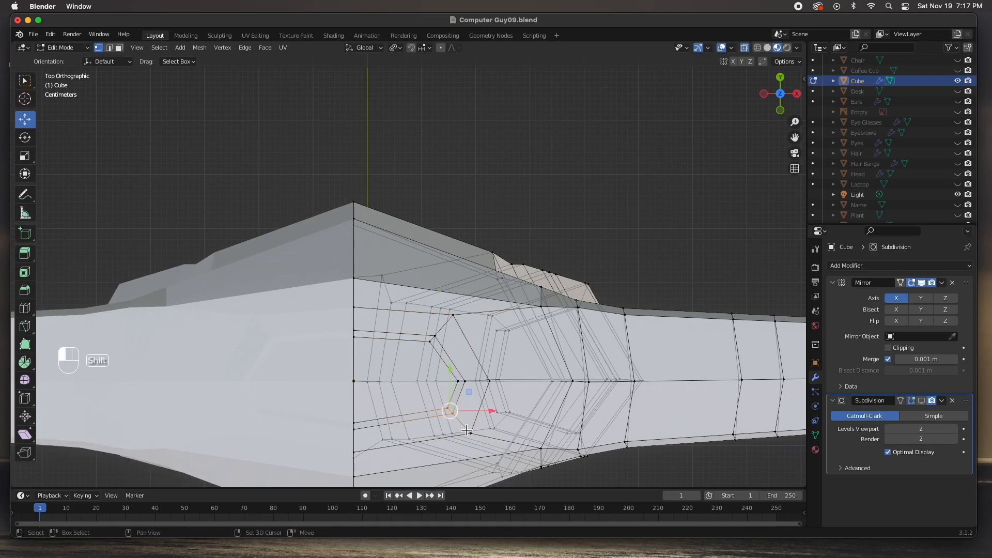
left_click(472, 433, "shift")
left_click_drag(461, 425, 437, 438)
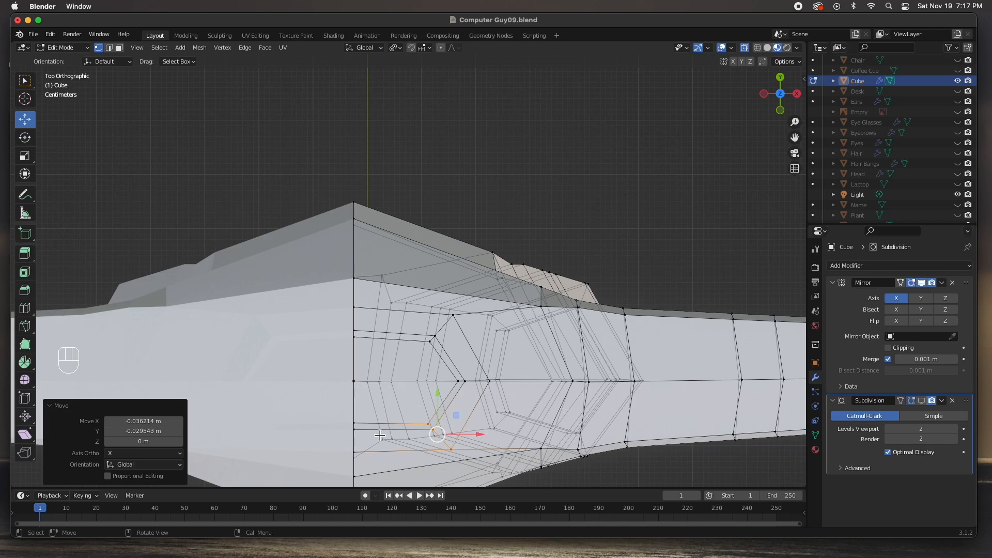
left_click_drag(341, 419, 364, 460)
left_click_drag(338, 417, 363, 452)
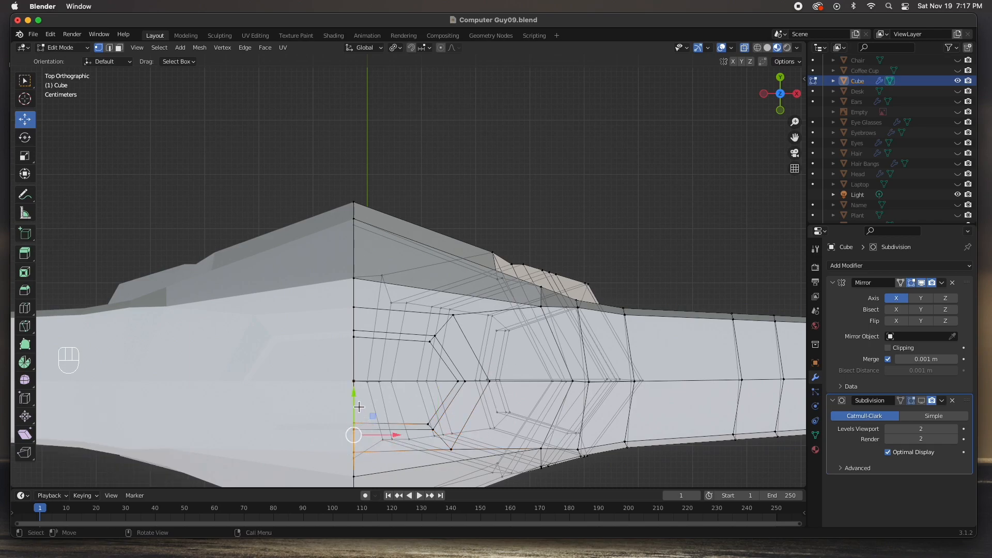
left_click_drag(356, 399, 361, 392)
Step: Push the loops' back corner and center-line vertices outward about 0.015 m in Y, and shift the middle side vertices about 0.016 m in Y
left_click_drag(426, 354, 422, 323)
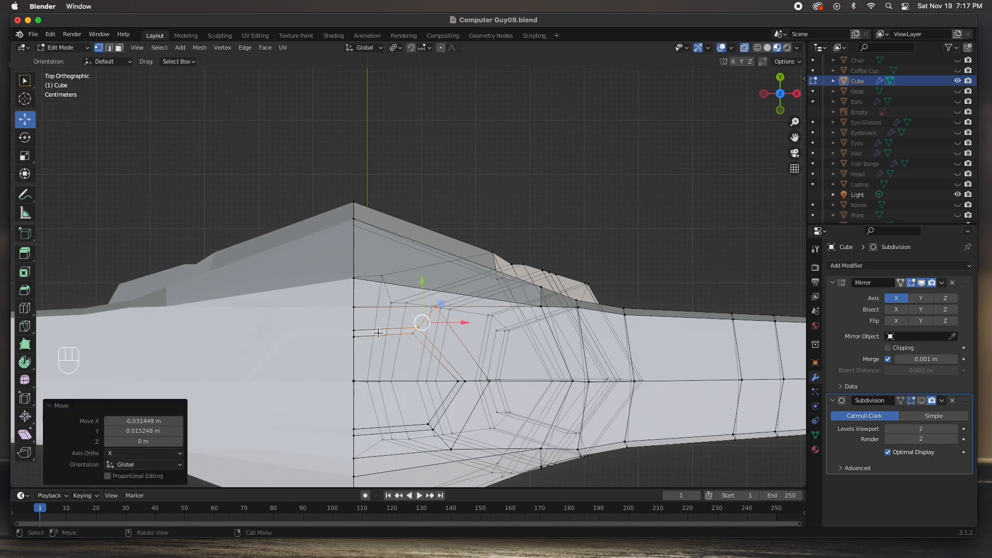
left_click_drag(359, 350, 361, 289)
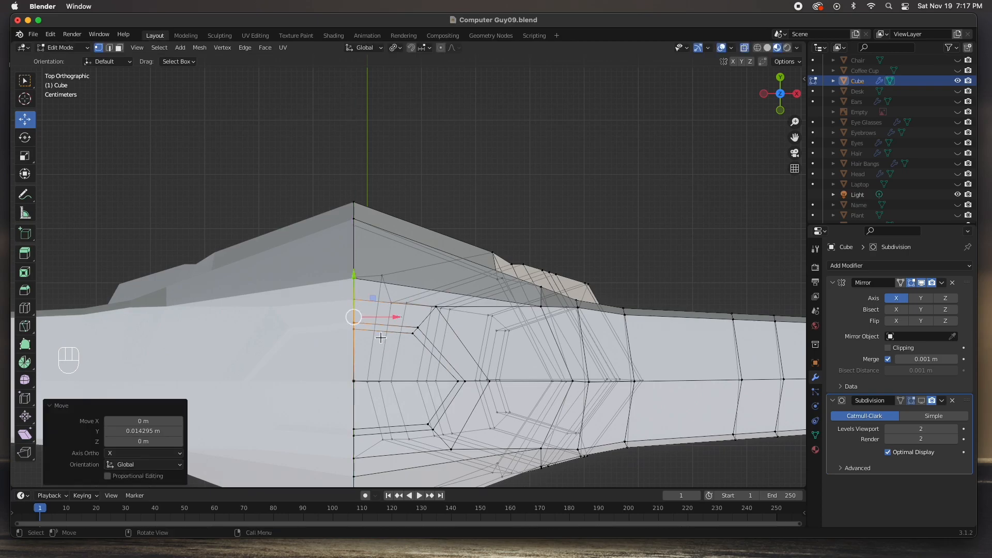
left_click_drag(445, 374, 472, 387)
mouse_move(472, 389)
left_mouse_down()
mouse_move(501, 381)
mouse_move(463, 377)
left_mouse_up()
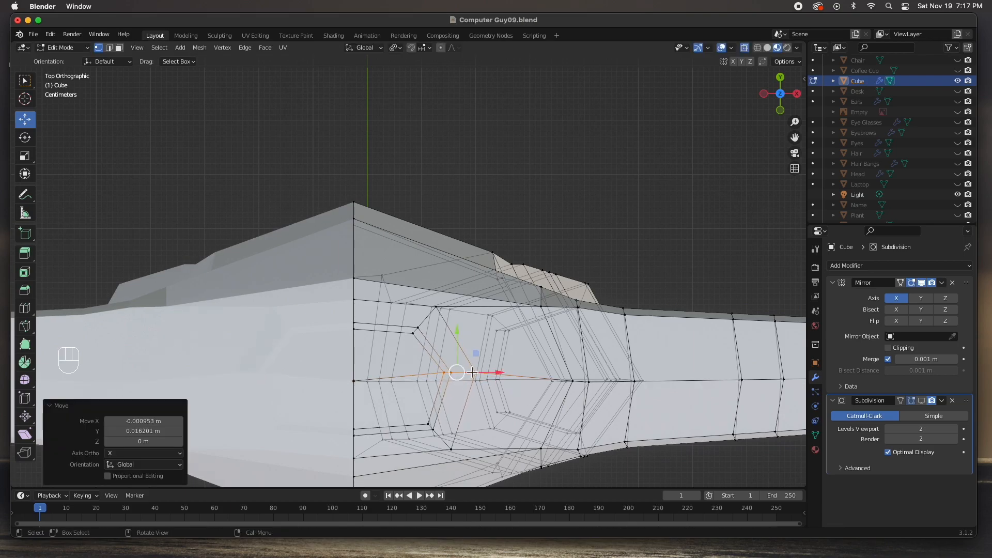
Step: Lower the neck opening's middle center-line vertex in side view, and lower the middle side vertex of the loops about 0.008 m along Z
middle_click_drag(464, 379, 540, 328)
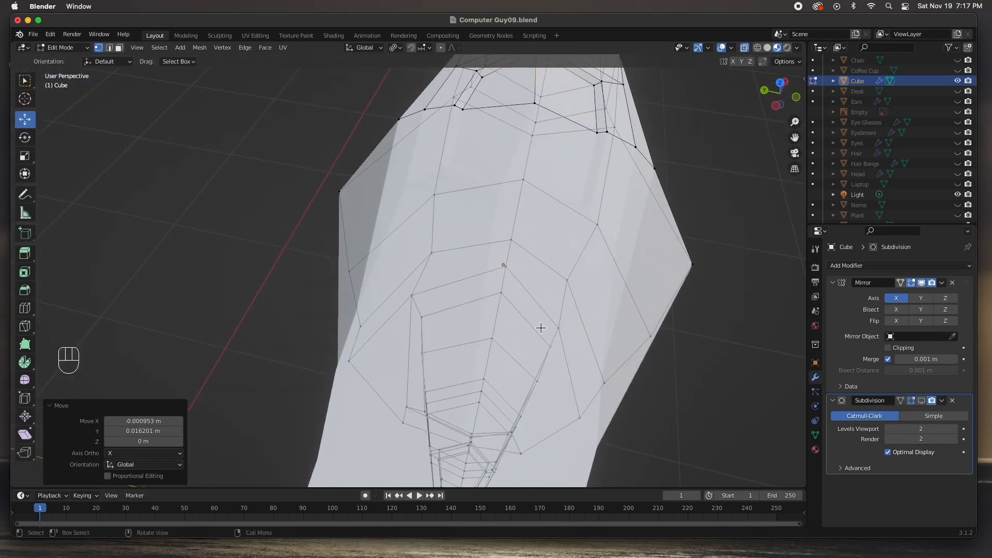
left_click(539, 106)
key("KP_3")
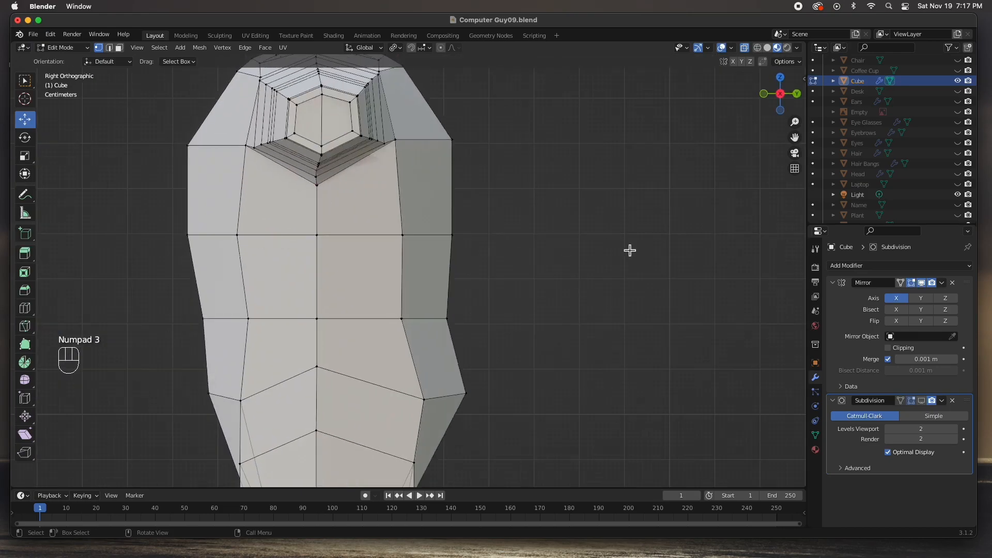
middle_click_drag(357, 229, 389, 368, "shift")
left_click_drag(353, 143, 353, 151)
middle_click_drag(364, 227, 476, 224)
left_click(465, 209, "shift")
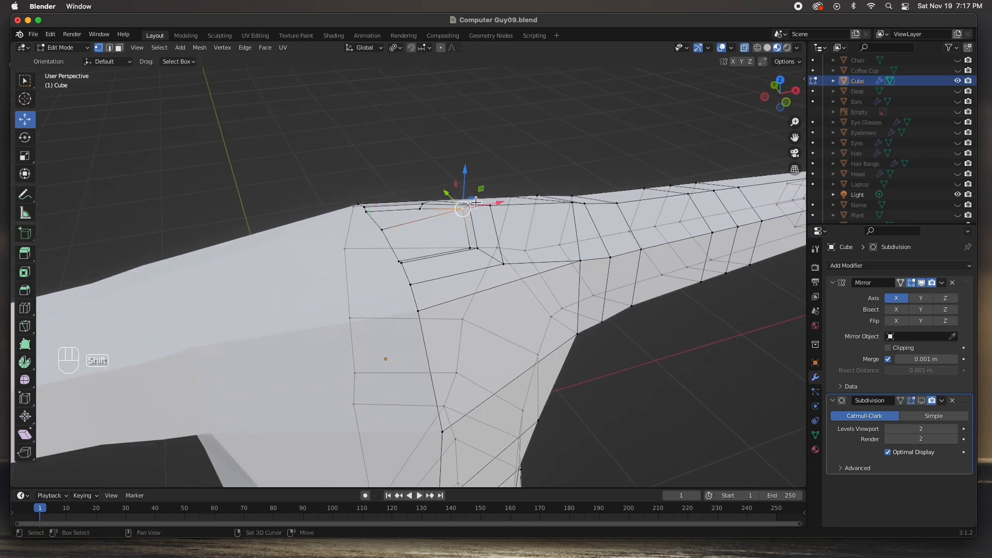
left_click_drag(470, 173, 471, 181)
Step: Inset the neck opening's two top faces about 0.054 m and raise the inset faces slightly along Z
middle_click_drag(471, 180, 376, 236)
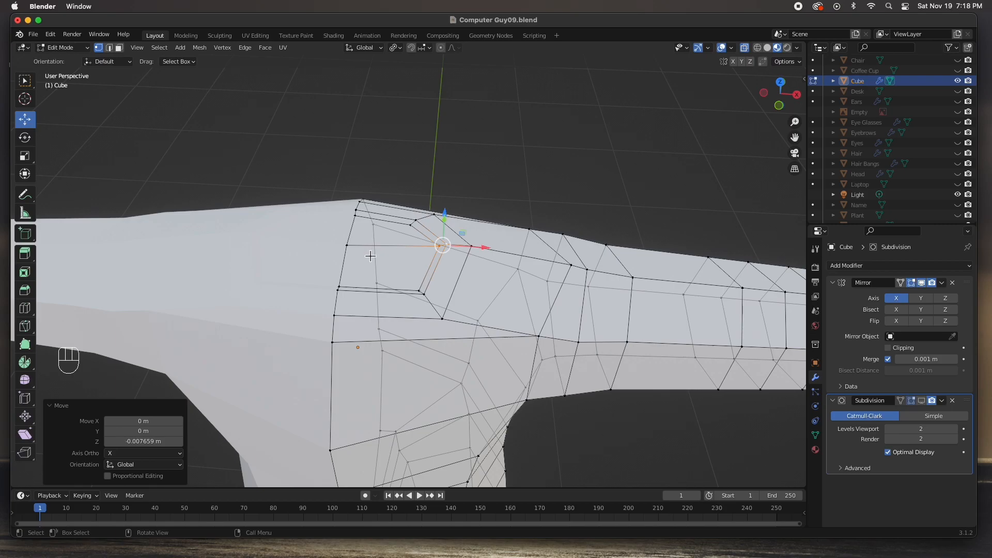
key("3")
middle_click_drag(372, 256, 394, 242)
left_click(387, 245)
left_click(391, 219, "shift")
middle_click_drag(391, 219, 463, 274)
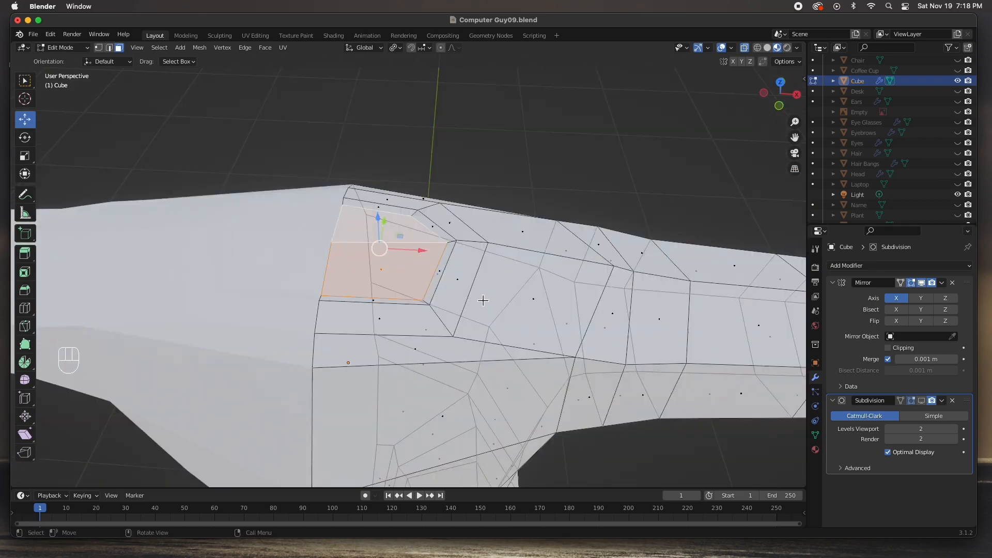
key("i")
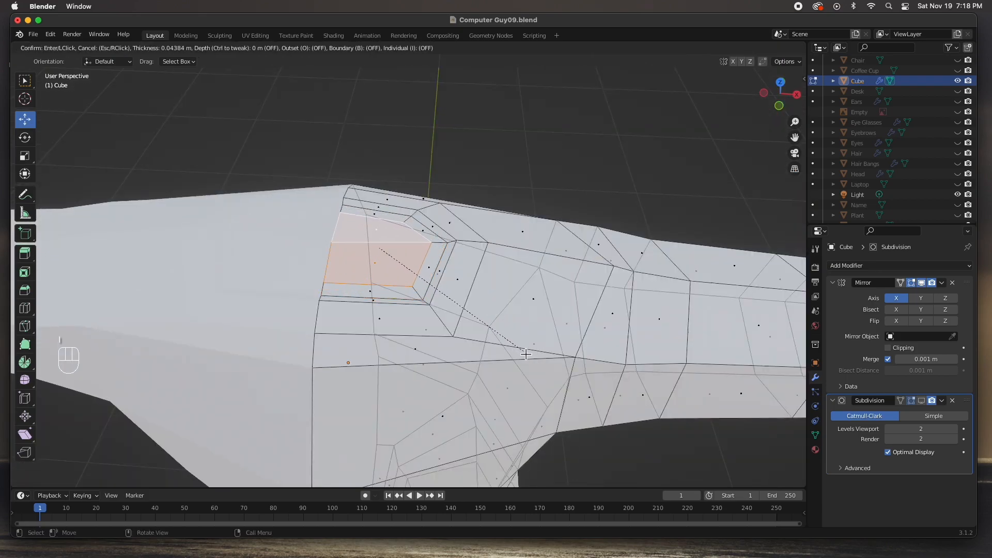
left_click(524, 355)
middle_click_drag(524, 355, 408, 178)
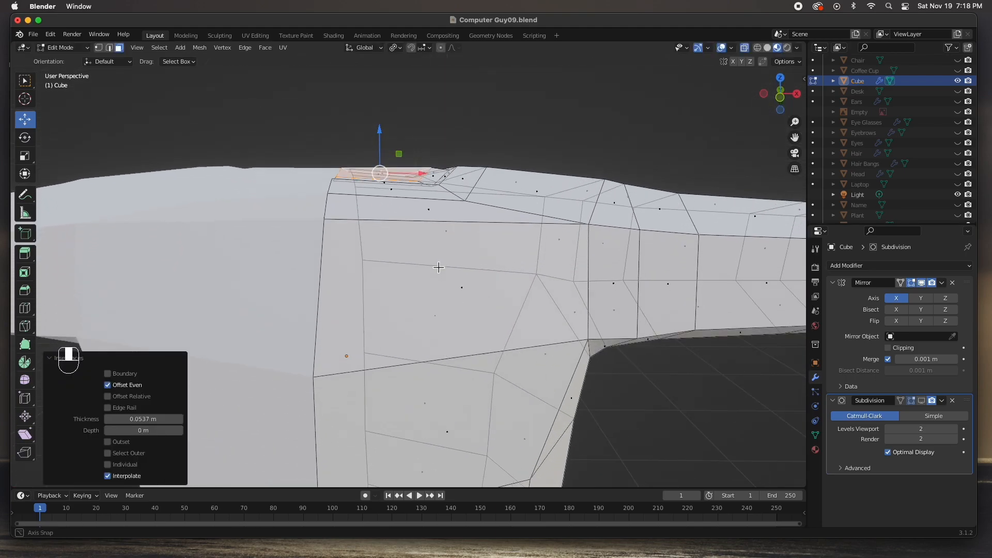
left_click_drag(384, 138, 380, 115)
Step: Pull vertices of the raised neck loop inward along X, moving the front corner vertex about -0.013 m
middle_click_drag(381, 115, 434, 222)
key("1")
left_click_drag(477, 222, 470, 223)
left_click(419, 261)
left_click_drag(459, 258, 443, 259)
middle_click_drag(443, 259, 425, 293)
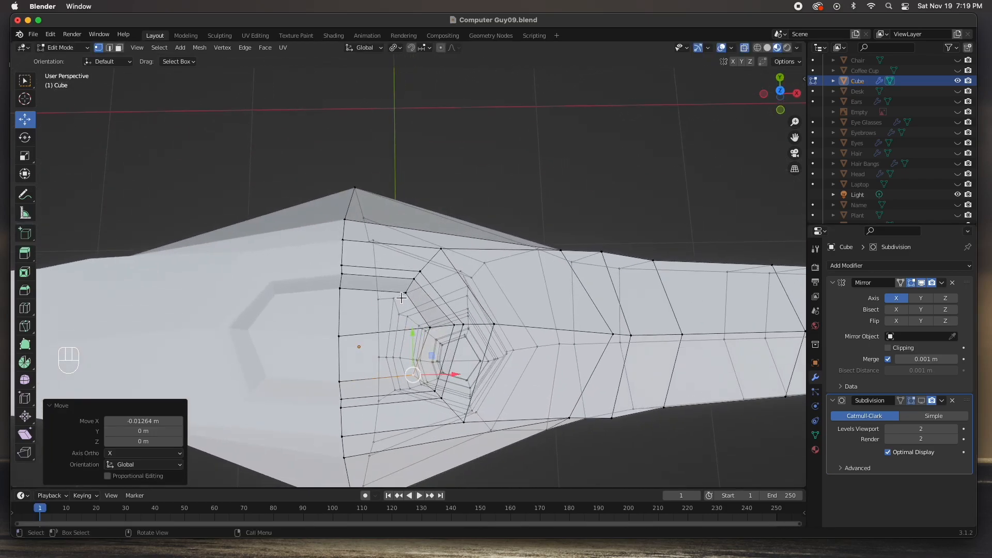
Step: Round the raised neck loop from above by moving its back corner, middle side and front corner vertices inward, mainly along X
left_click(408, 294)
left_click_drag(449, 293, 440, 293)
left_click(432, 328)
left_click_drag(461, 326, 451, 327)
left_click(418, 378)
left_click_drag(453, 375, 446, 375)
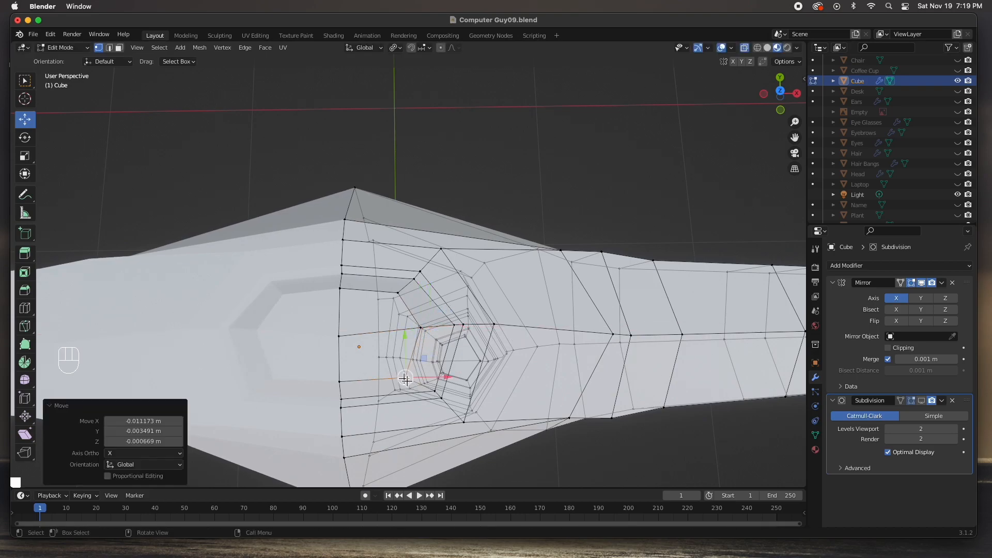
left_click(422, 330)
left_click_drag(421, 328, 419, 332)
middle_click_drag(419, 332, 414, 274)
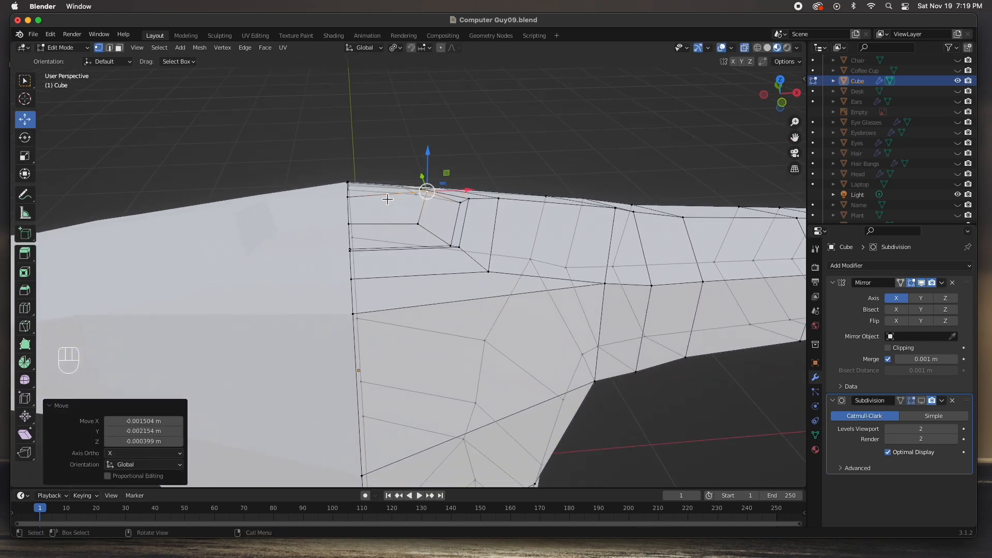
Step: Extrude the neck's top faces about 0.09 m straight up along global Z in front view
key("3")
left_click(388, 207)
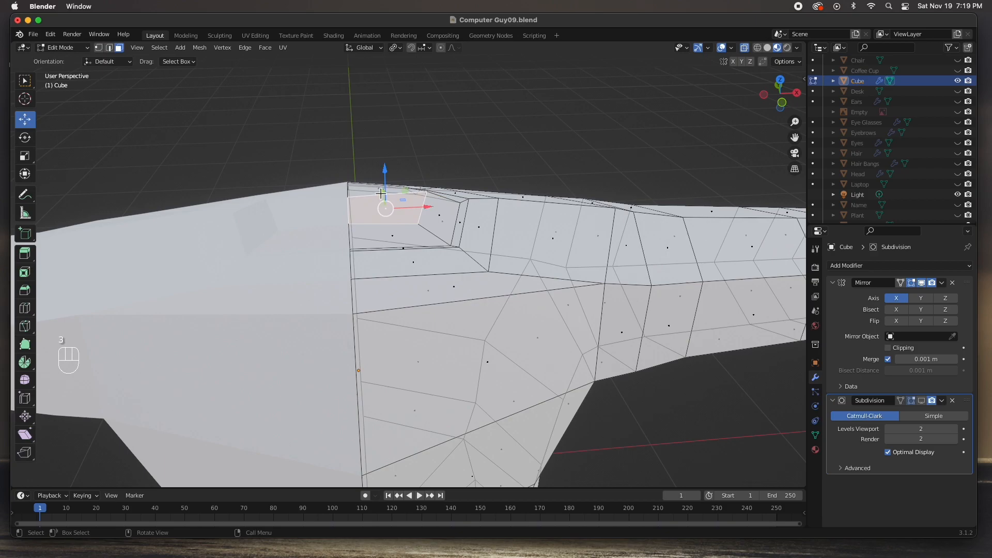
middle_click_drag(381, 193, 429, 206)
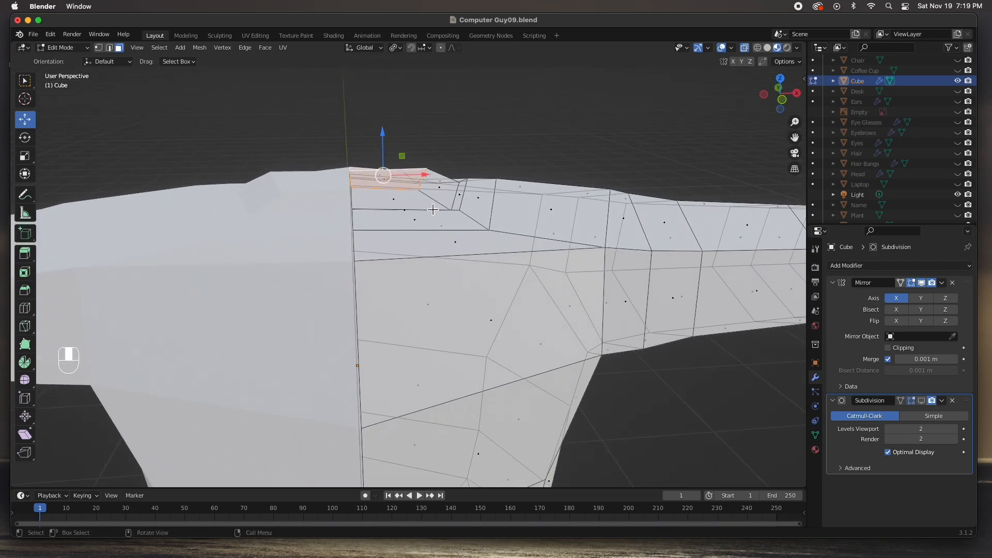
key("KP_1")
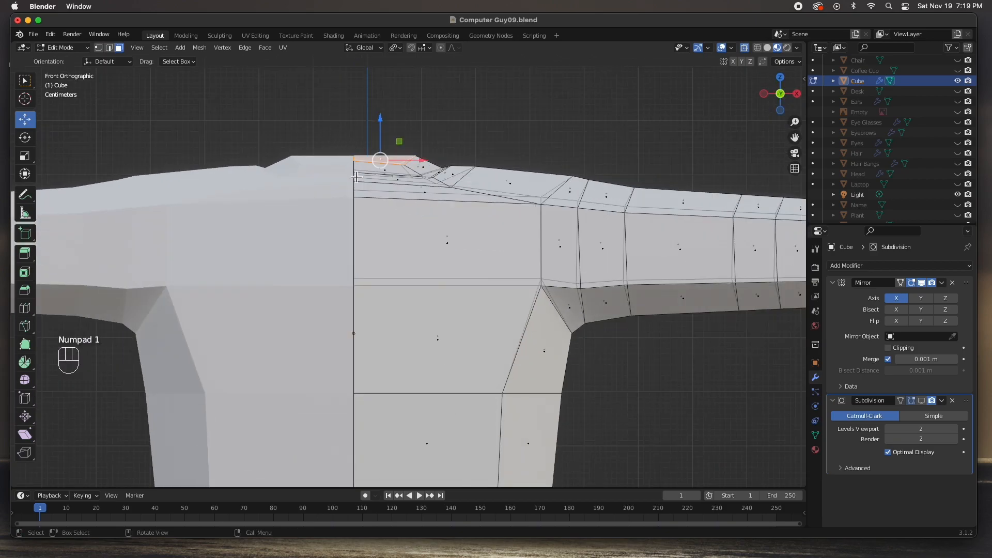
key("e")
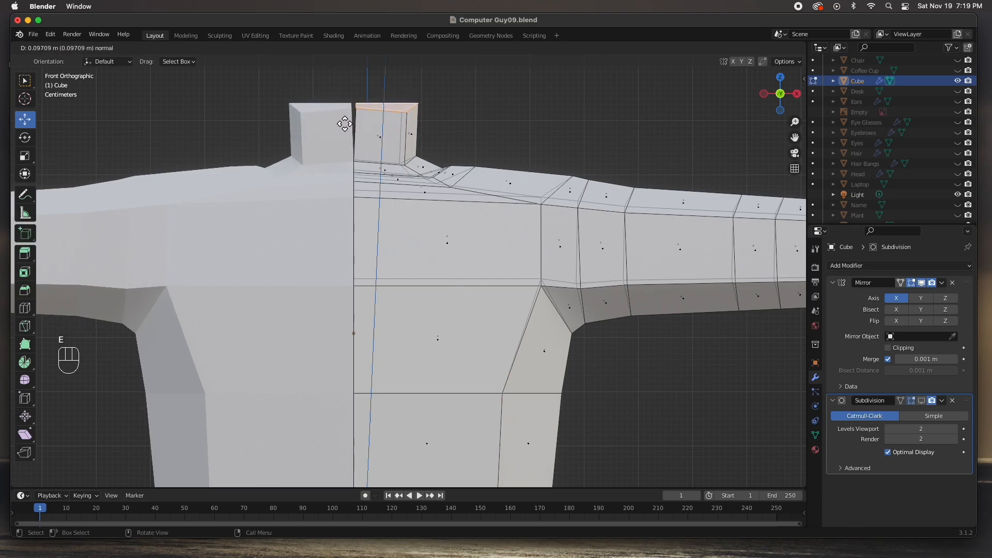
key("z")
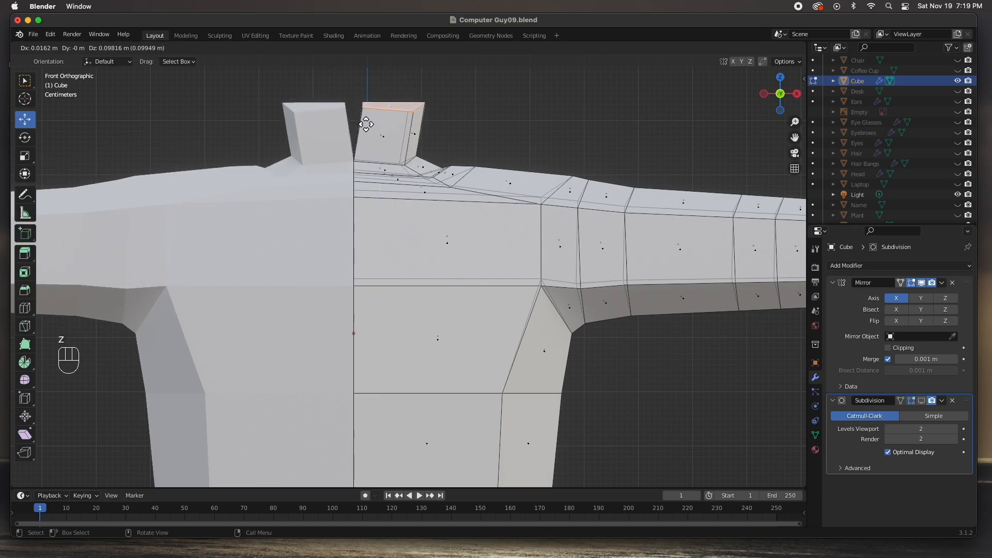
key("z")
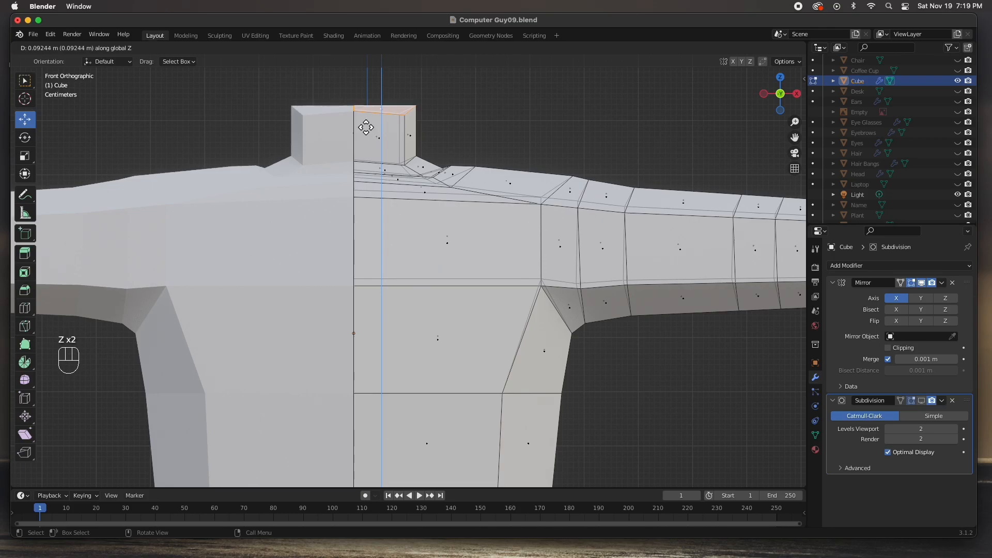
left_click(364, 125)
key("super+z")
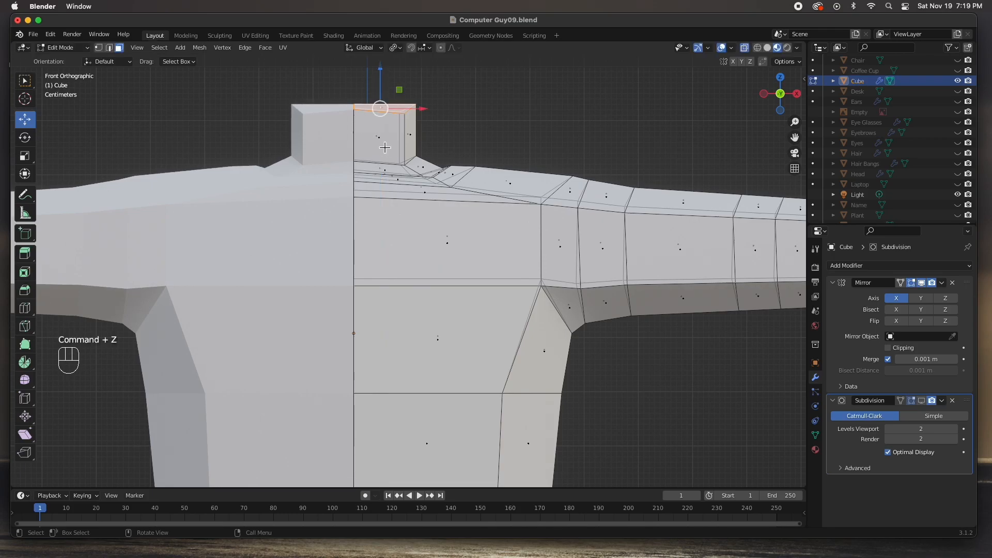
Step: Taper the extruded neck's top by moving side vertices inward along X, front vertices about 0.005 m and back vertices about -0.006 m in Y
middle_click_drag(381, 145, 415, 255)
key("1")
left_click_drag(455, 226, 391, 285)
left_click_drag(461, 255, 436, 254)
middle_click_drag(436, 255, 321, 233)
left_click_drag(264, 198, 292, 227)
middle_click_drag(321, 235, 312, 229)
left_click_drag(331, 227, 332, 228)
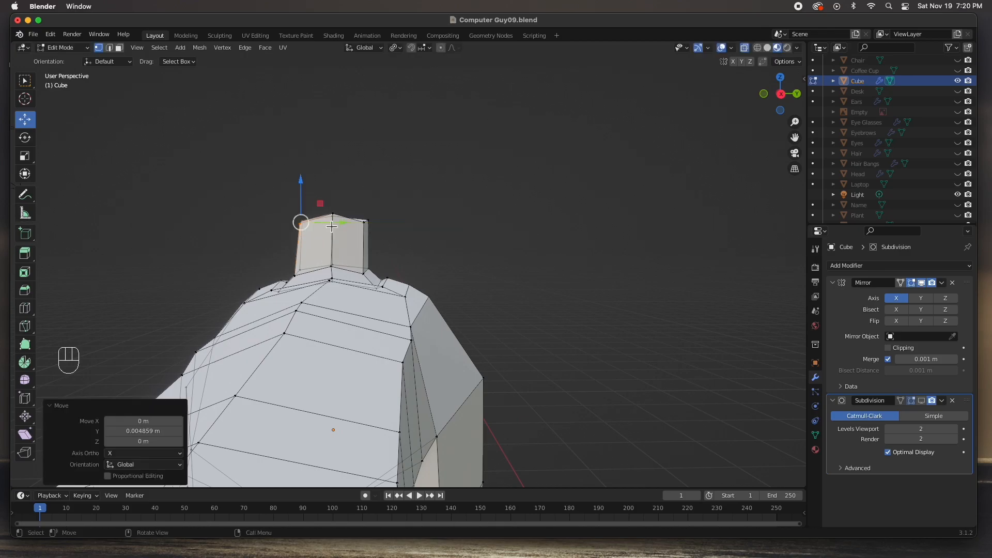
mouse_move(396, 208)
left_mouse_down()
mouse_move(350, 237)
mouse_move(399, 224)
left_mouse_up()
Step: In right side view, flatten the neck's top vertices by scaling them to about 0.034 along Z, and lower them about 0.043 m
key("KP_3")
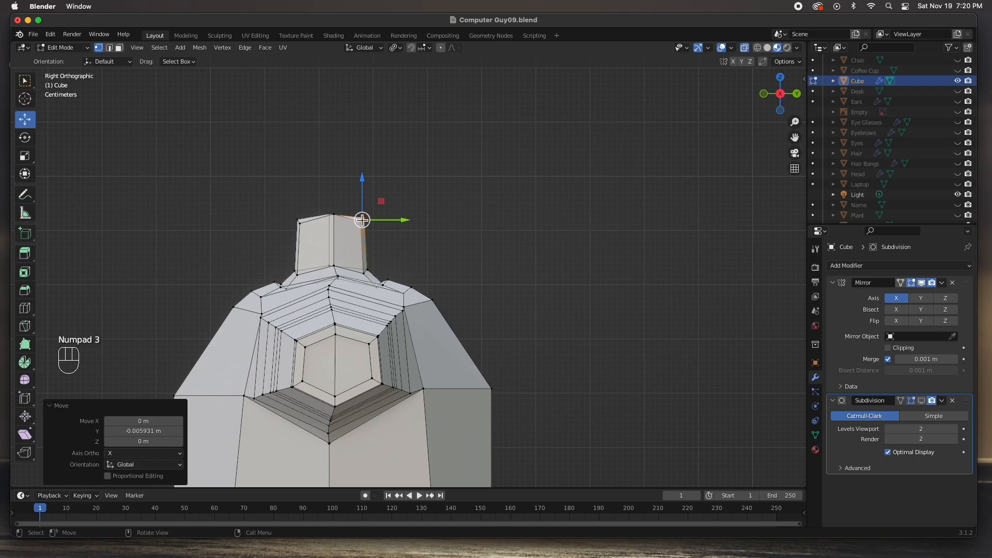
left_click_drag(280, 187, 398, 231)
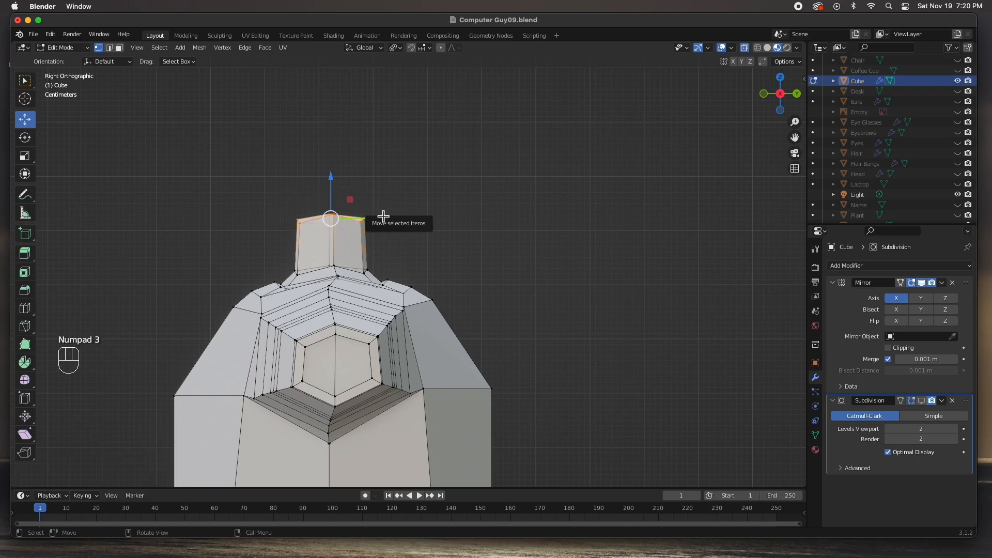
key("s")
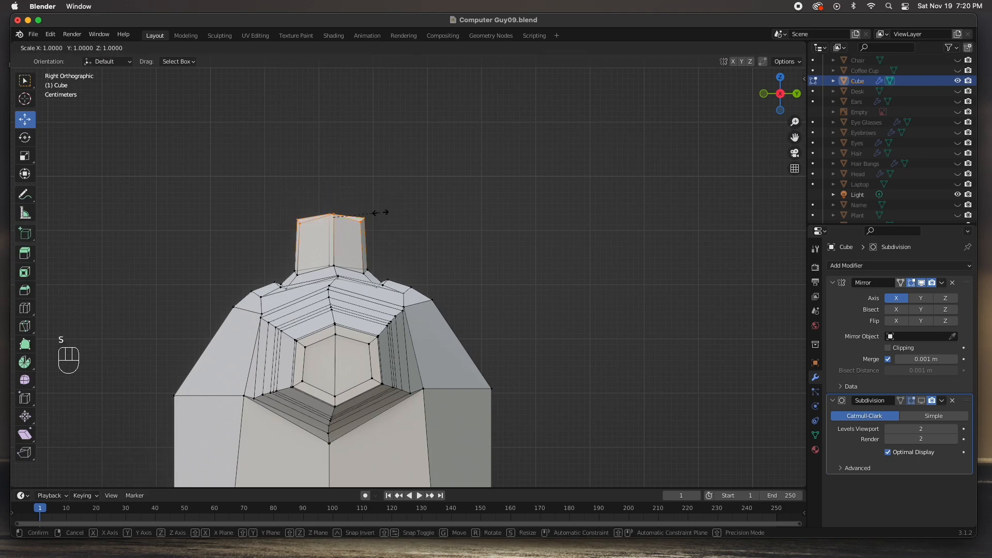
key("z")
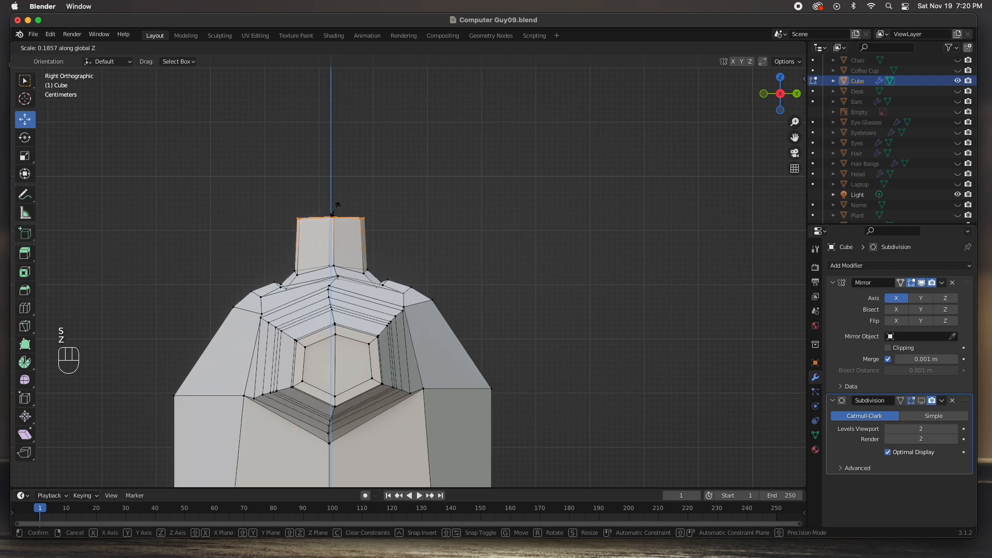
left_click(324, 208)
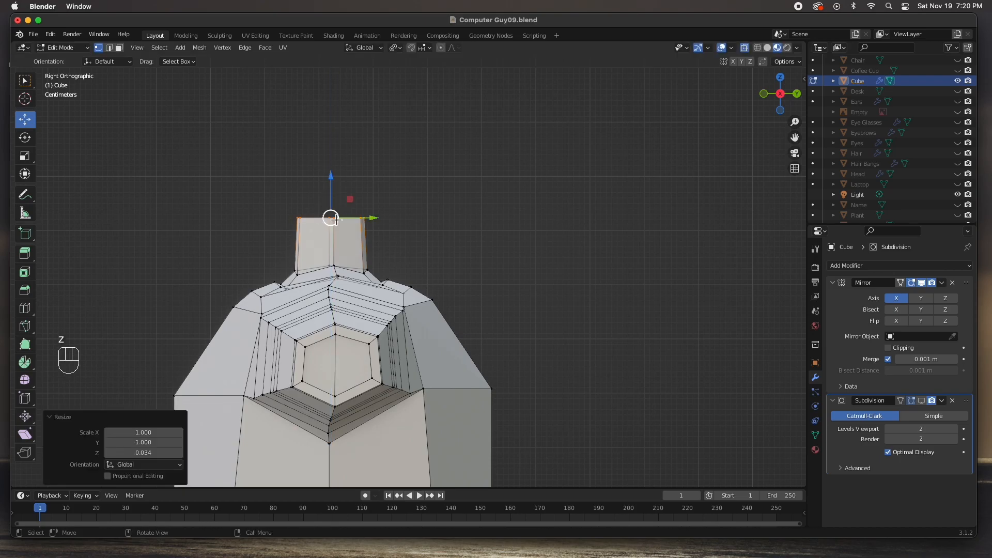
left_click_drag(332, 177, 324, 211)
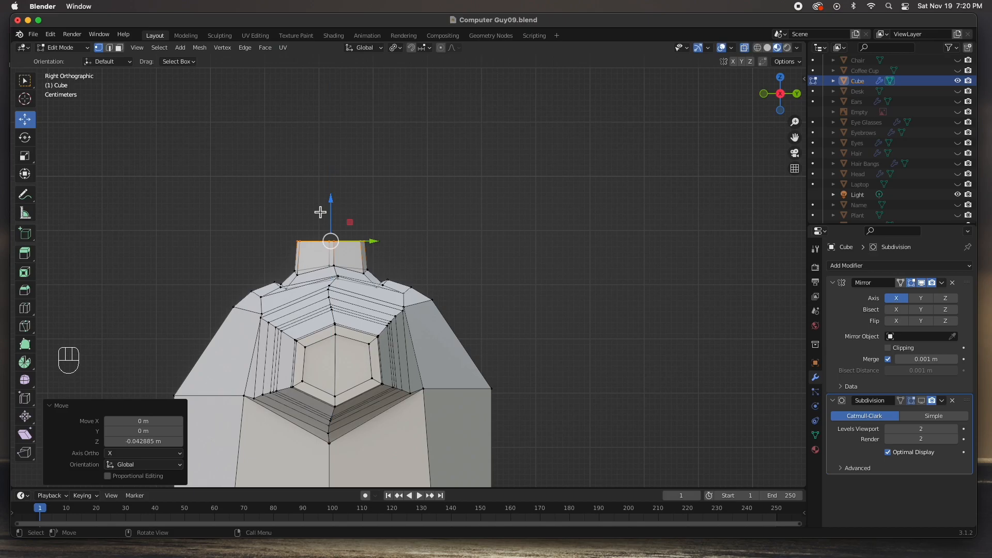
Step: Turn on the Subdivision modifier's viewport display and show the body in Object Mode with Solid shading
middle_click_drag(270, 198, 367, 212)
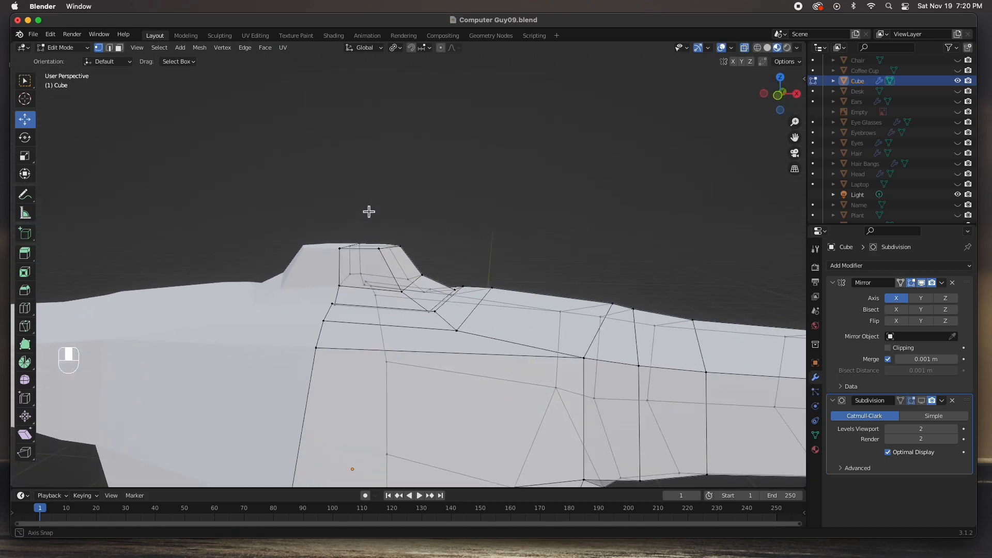
left_click(922, 401)
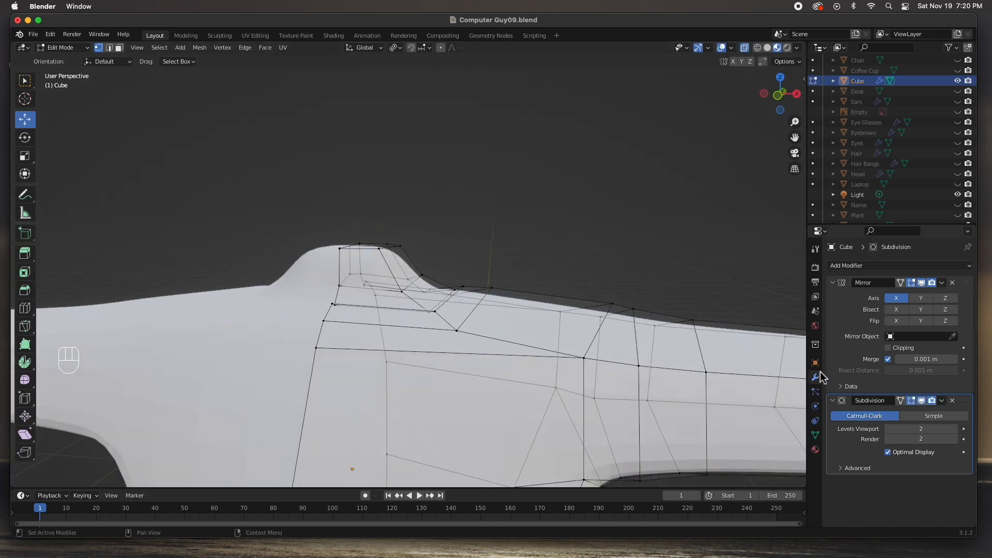
scroll(594, 295, "down", 3)
mouse_move(590, 293)
middle_mouse_down()
mouse_move(571, 343)
mouse_move(584, 311)
middle_mouse_up()
key("Tab")
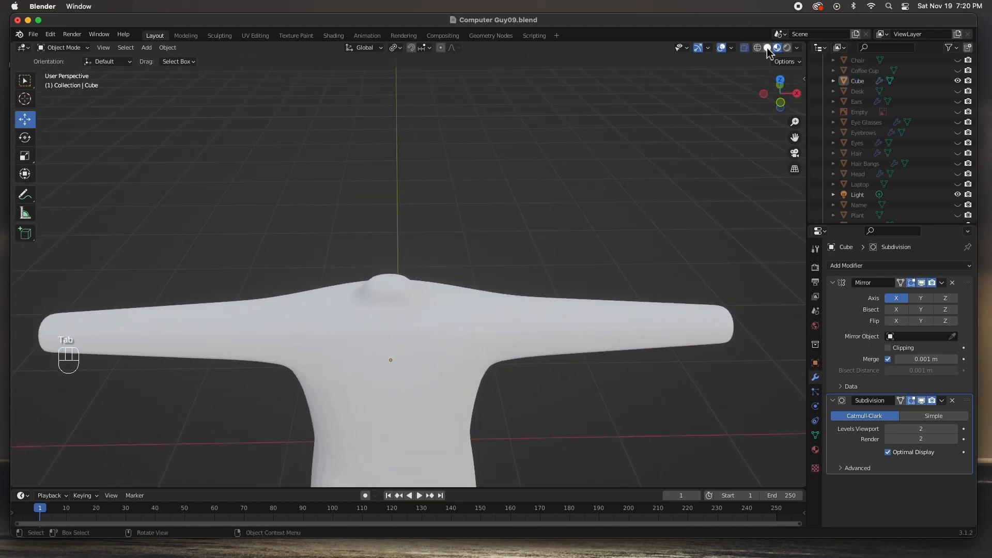
left_click(767, 48)
Step: Examine the smoothed body's neck, arms, torso and legs from several angles
mouse_move(671, 184)
middle_mouse_down()
mouse_move(398, 319)
mouse_move(449, 312)
mouse_move(455, 294)
mouse_move(416, 297)
middle_mouse_up()
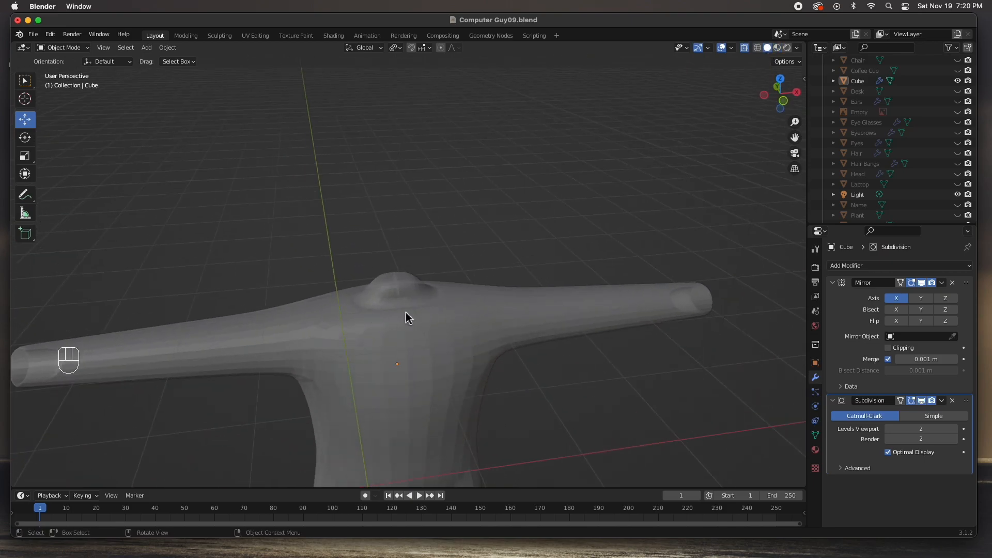
middle_click_drag(678, 317, 641, 320)
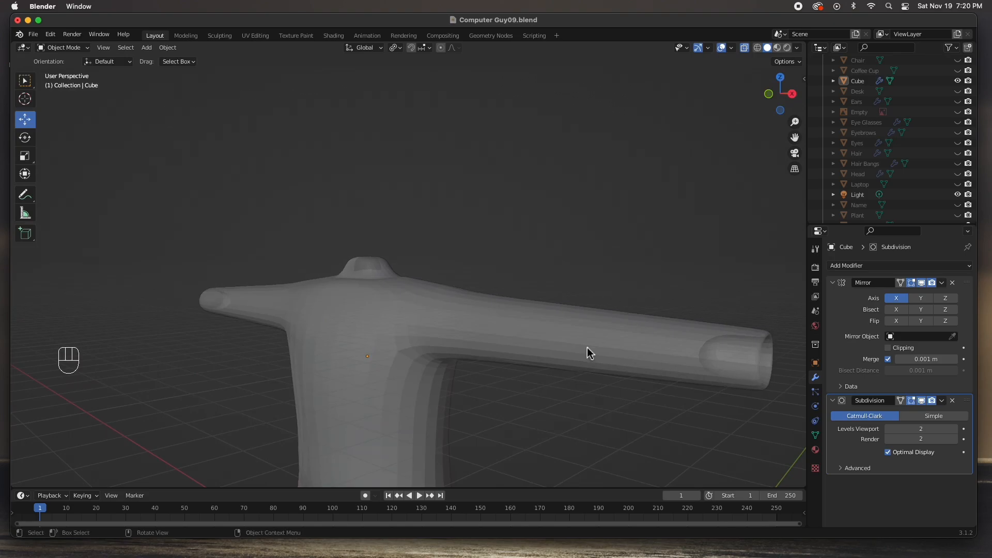
scroll(545, 349, "down", 4)
middle_click_drag(408, 376, 439, 272)
middle_click_drag(536, 317, 481, 385)
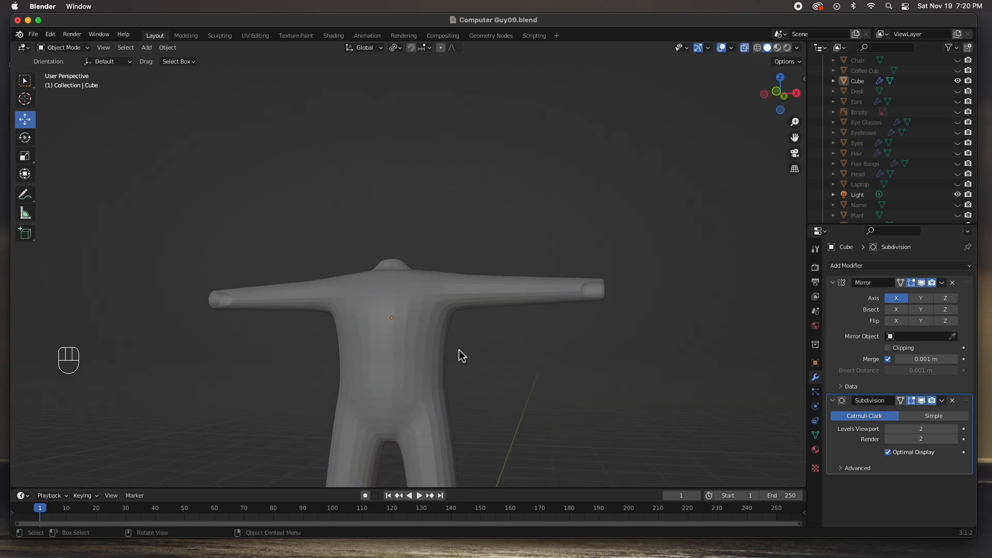
scroll(460, 351, "down", 3)
mouse_move(458, 350)
middle_mouse_down()
mouse_move(421, 338)
mouse_move(454, 361)
mouse_move(429, 360)
mouse_move(423, 373)
mouse_move(313, 355)
mouse_move(470, 359)
middle_mouse_up()
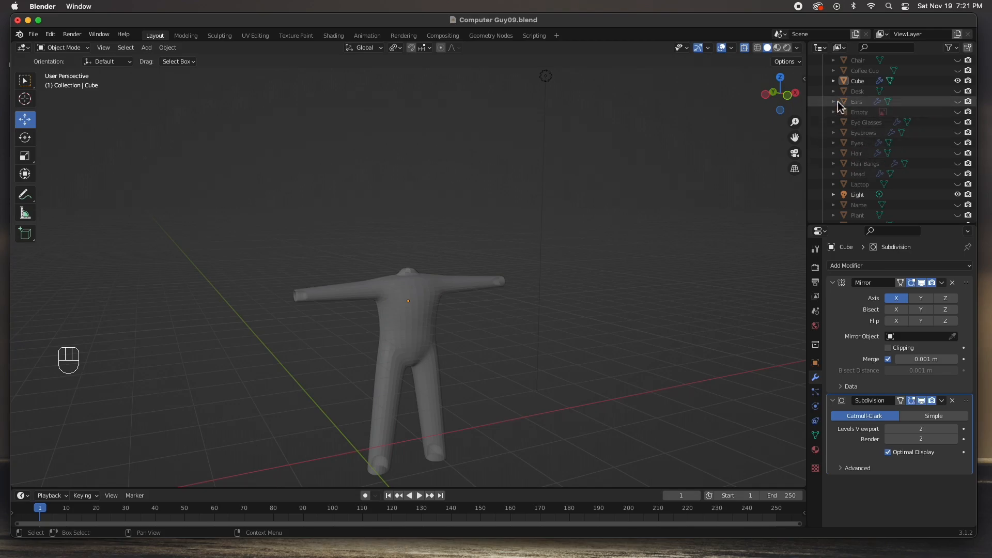
Step: Unhide the Ears, Eye Glasses, Eyebrows, Eyes, Hair, Hair Bangs and Head objects
left_click(958, 102)
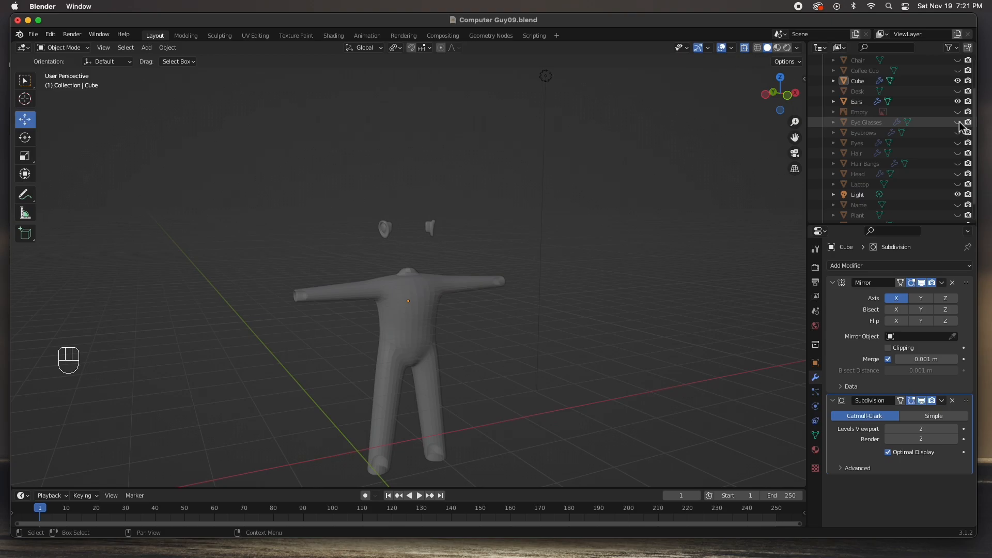
left_click(957, 123)
left_click(958, 133)
left_click(957, 144)
left_click(957, 153)
left_click(957, 164)
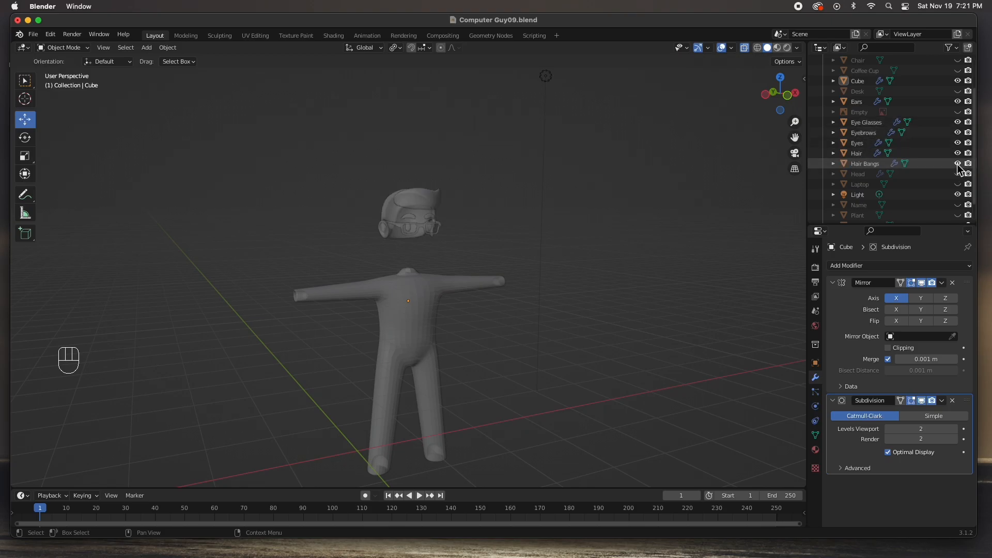
left_click(957, 174)
scroll(909, 155, "up", 2)
middle_click_drag(583, 222, 534, 229)
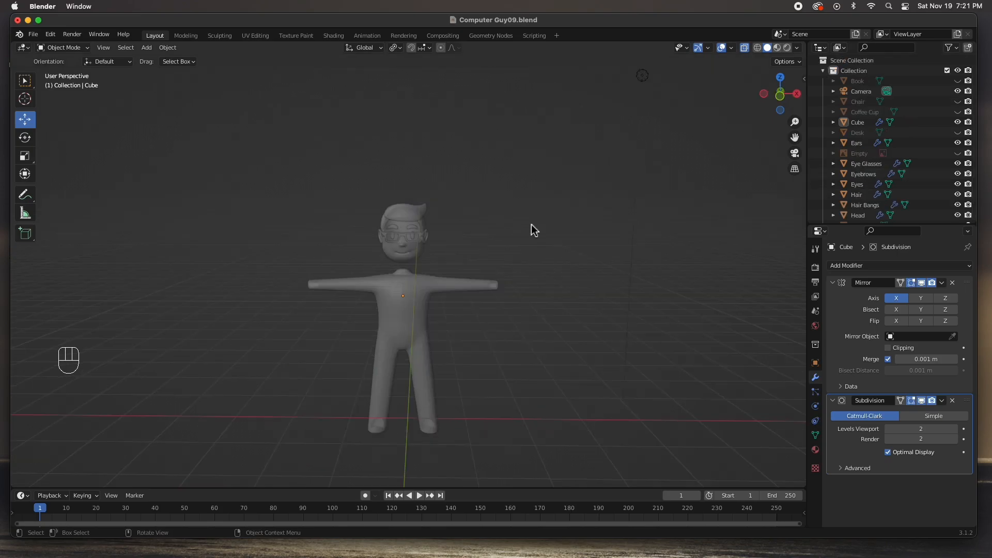
Step: Raise the body about 0.09 m along Z in front view so the neck meets the head
left_click(423, 315)
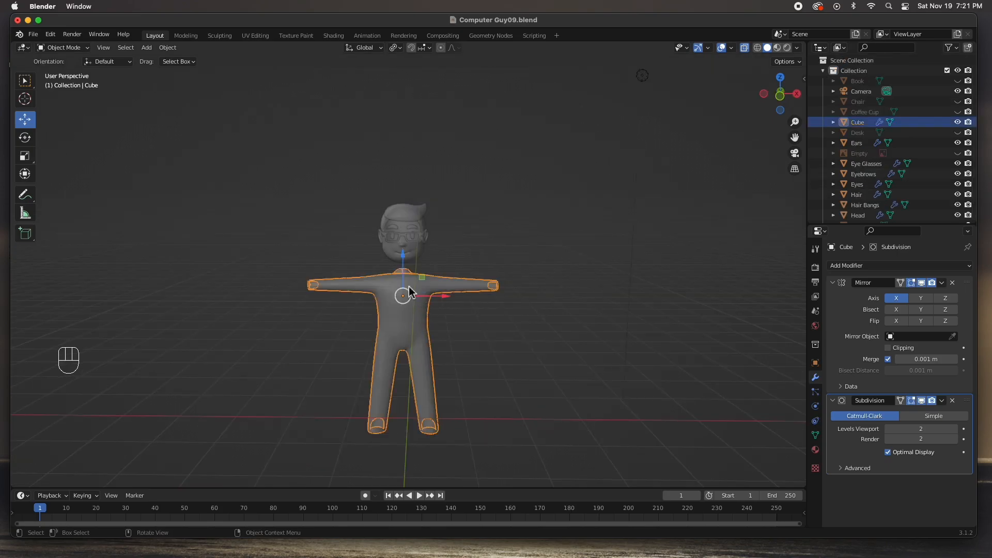
key("KP_1")
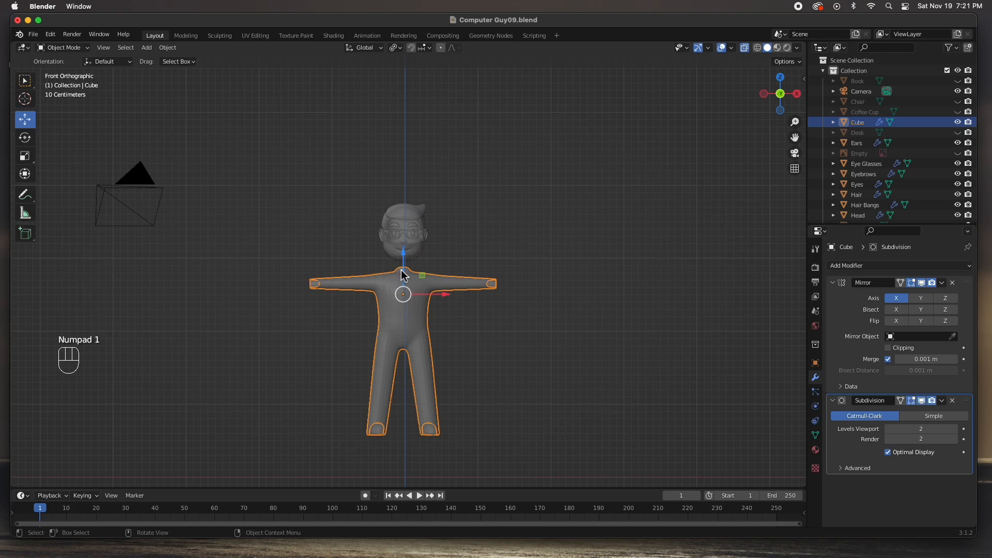
scroll(403, 275, "up", 3)
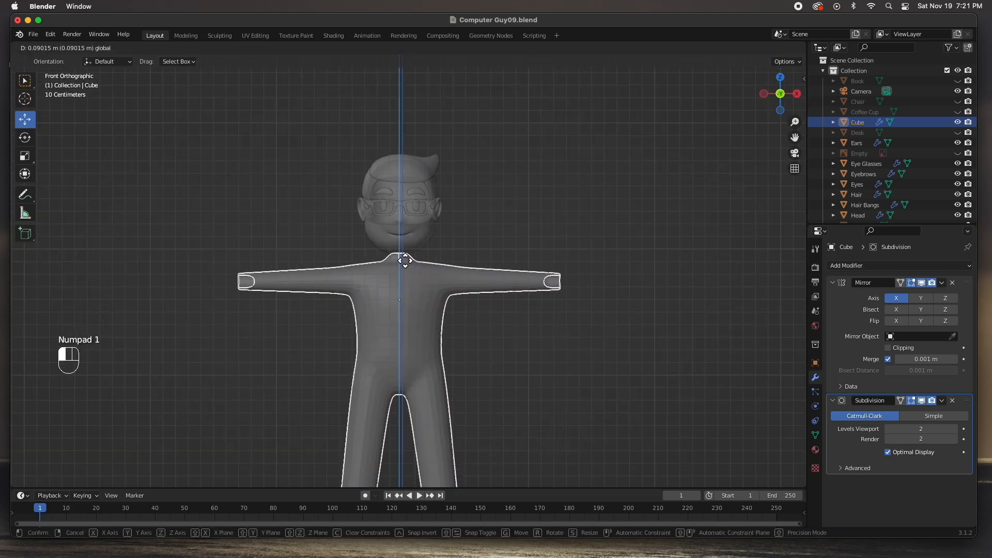
left_click(519, 253)
middle_click(549, 334)
scroll(547, 331, "up", 3)
scroll(546, 331, "down", 7)
left_click(436, 309)
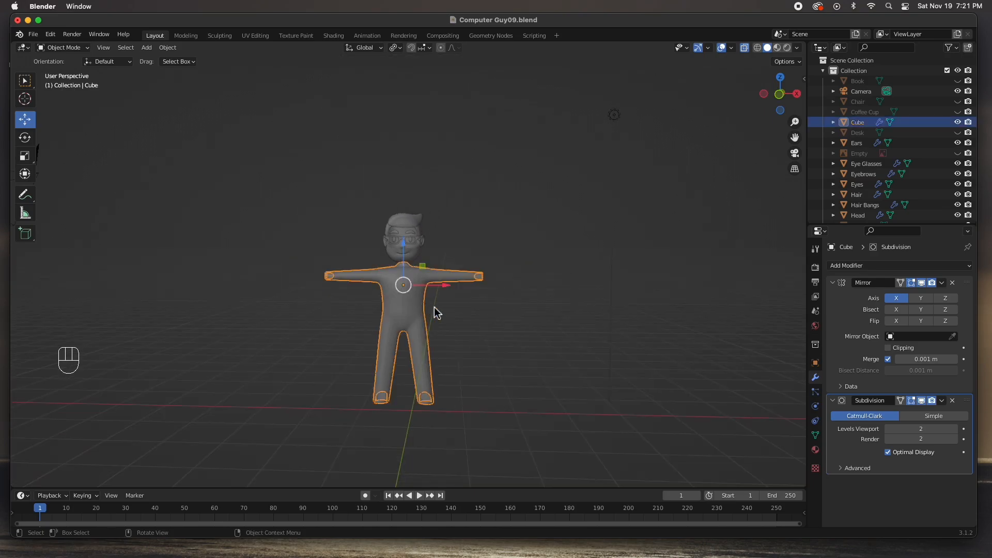
Step: Nudge the body up slightly along Z to meet the head, deselect it, and view the character in Material Preview shading
scroll(436, 307, "up", 4)
left_click_drag(398, 262, 398, 252)
left_click(491, 322)
mouse_move(413, 314)
middle_mouse_down()
mouse_move(461, 321)
mouse_move(427, 314)
middle_mouse_up()
left_click(777, 47)
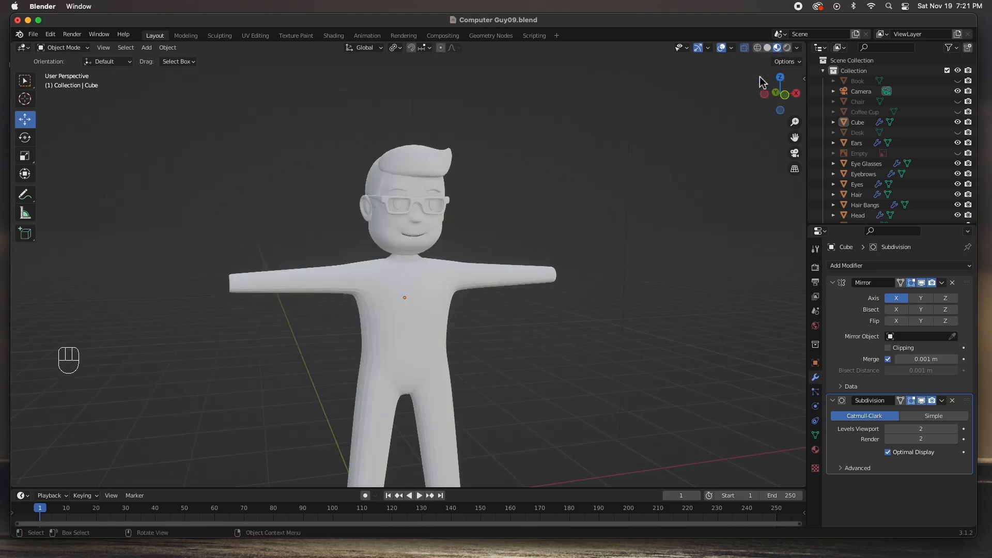
middle_click_drag(611, 295, 576, 290)
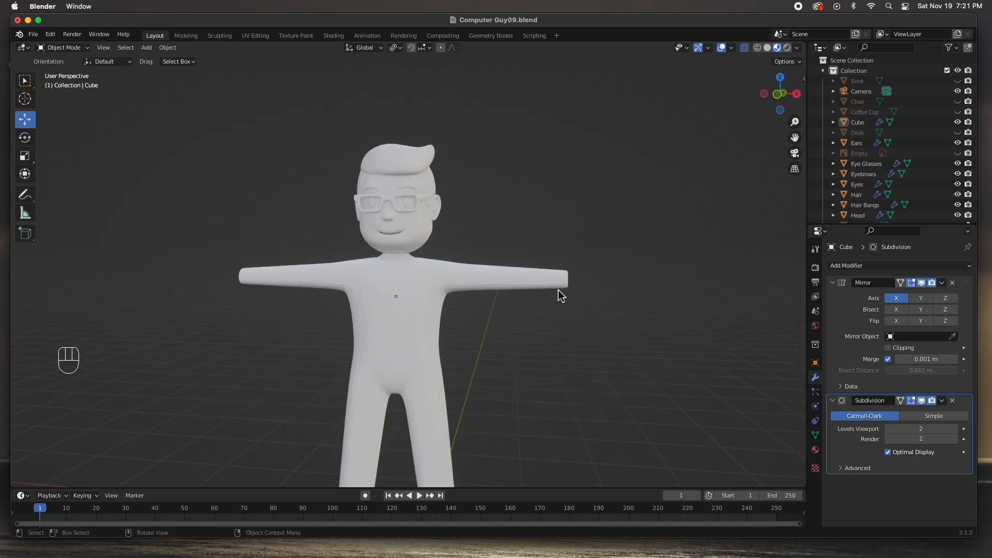
scroll(559, 296, "down", 2)
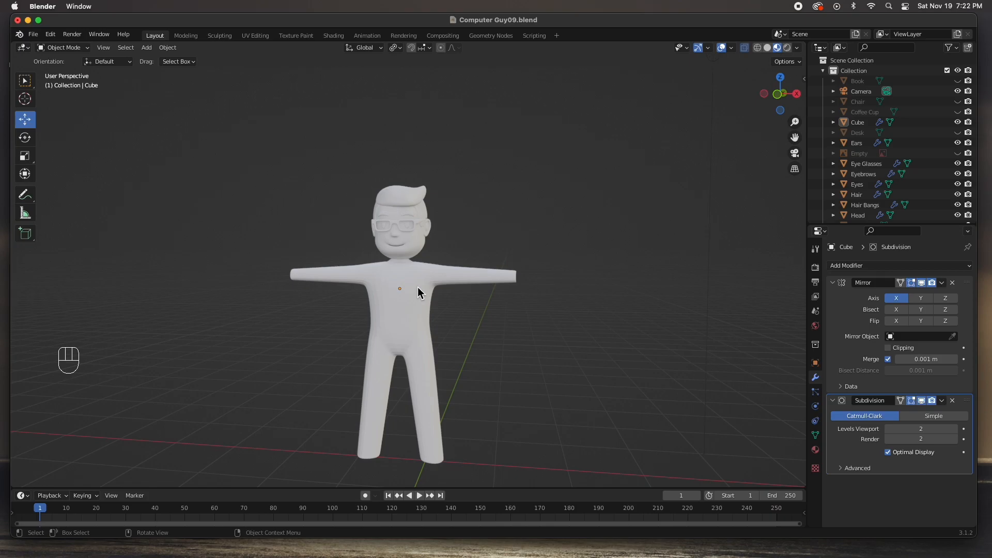
Step: Edit the body mesh in front view and move the outer waist vertices outward about 0.027 m along X
scroll(414, 323, "up", 3)
left_click(398, 362)
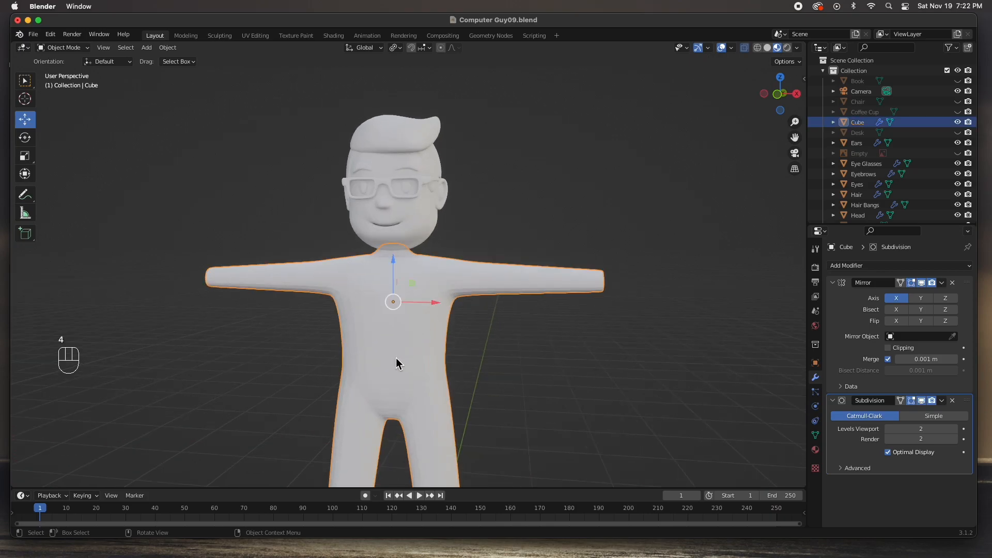
key("Tab")
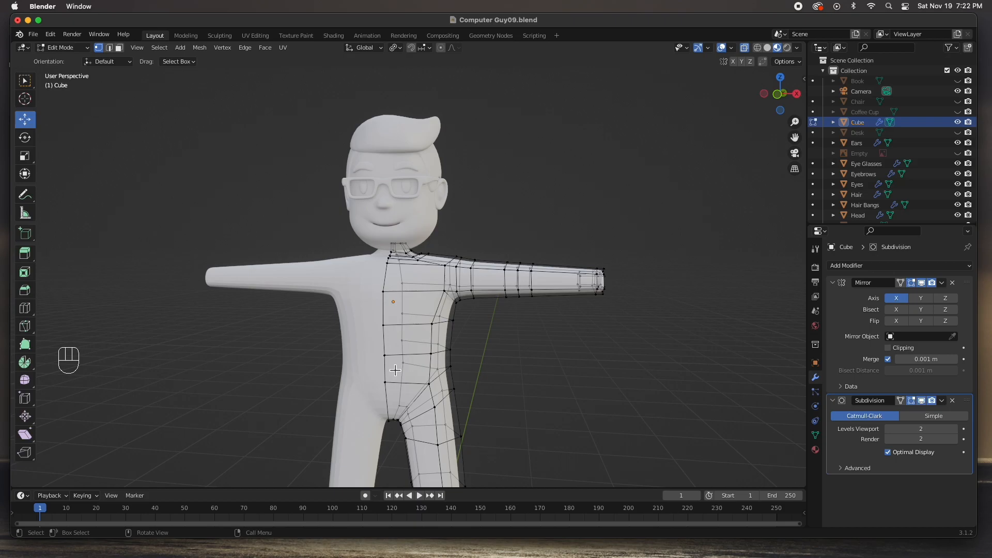
scroll(410, 368, "up", 3)
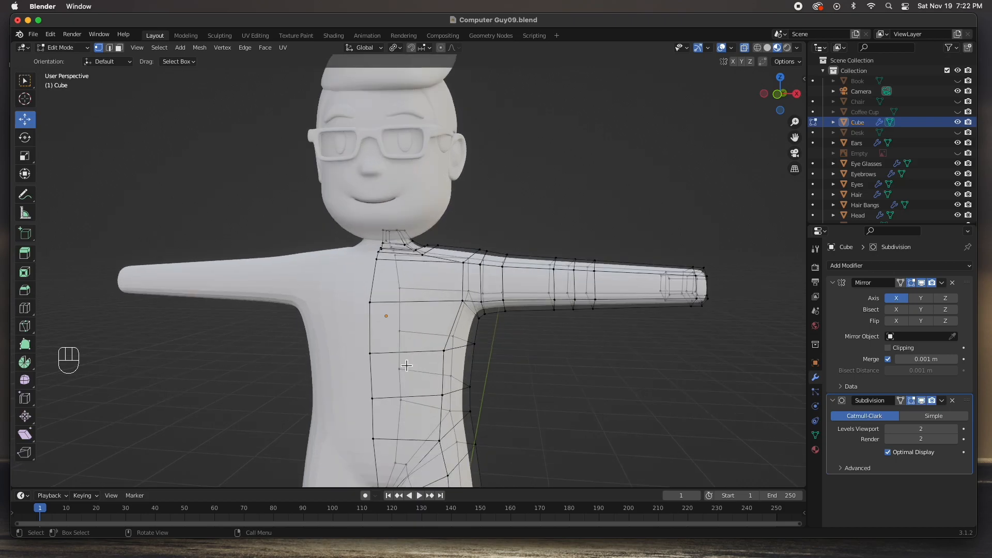
key("KP_1")
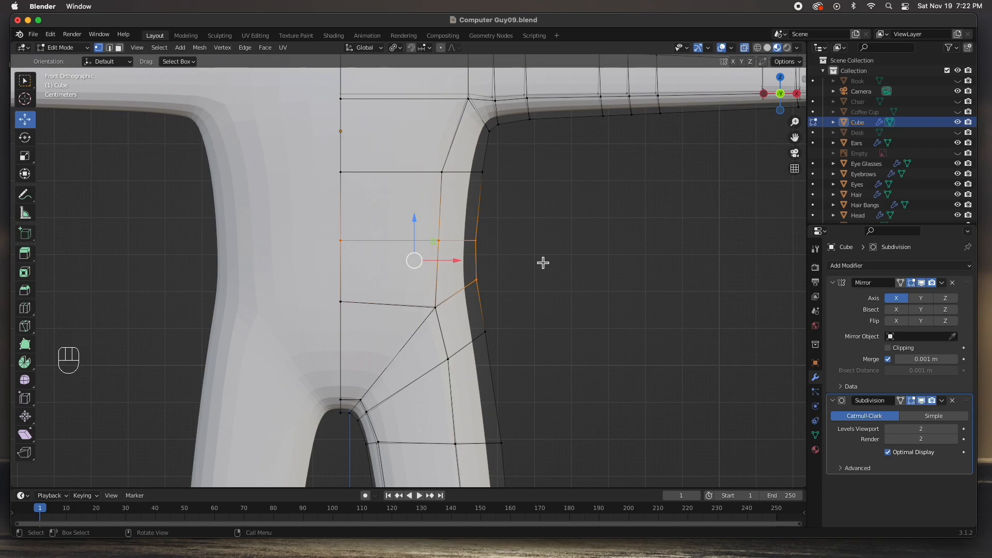
left_click_drag(494, 271, 507, 275)
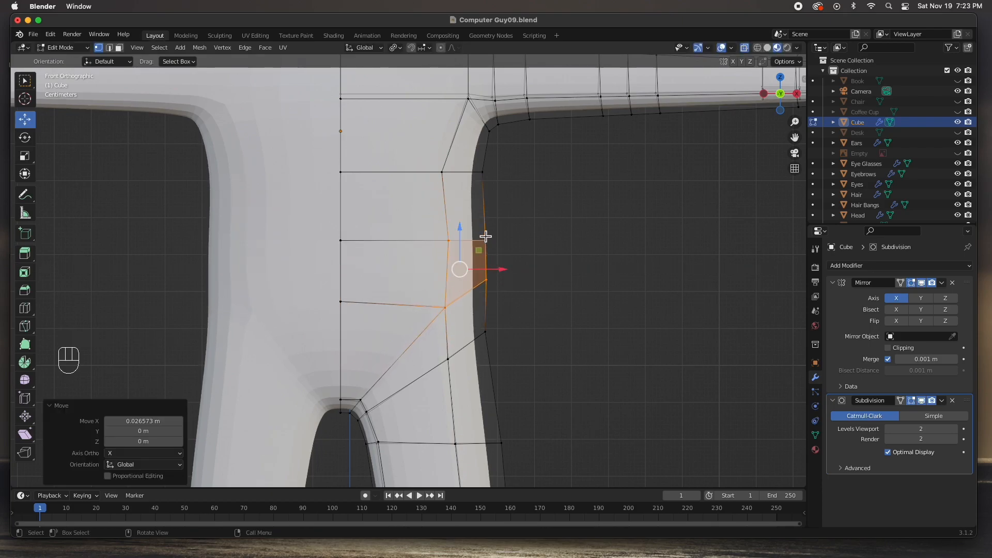
Step: Move the outer vertices of the torso row above the waist about 0.014 m outward along X and nudge the outer hip vertices slightly outward
left_click_drag(431, 161, 510, 174)
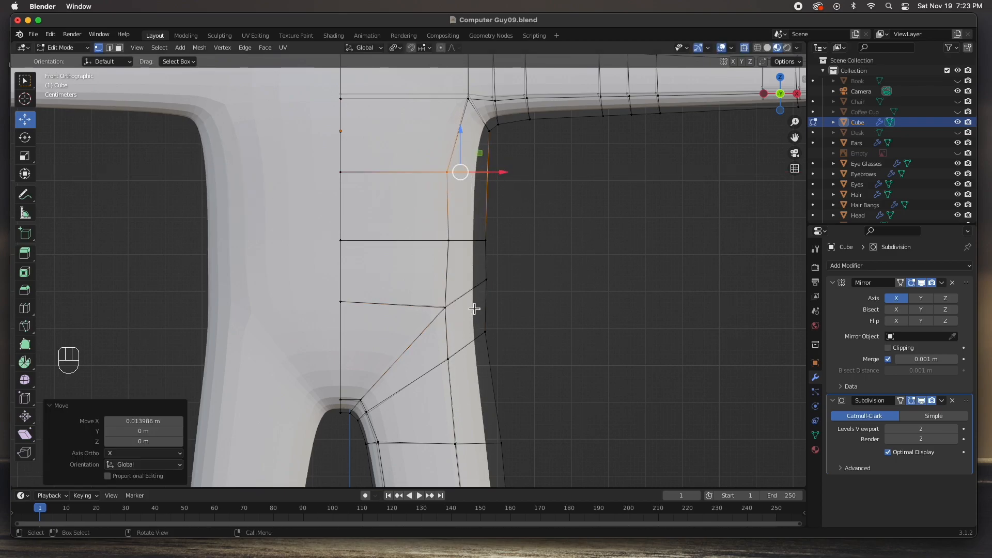
left_click_drag(510, 321, 440, 386)
left_click_drag(479, 331, 482, 332)
left_click_drag(333, 220, 507, 256)
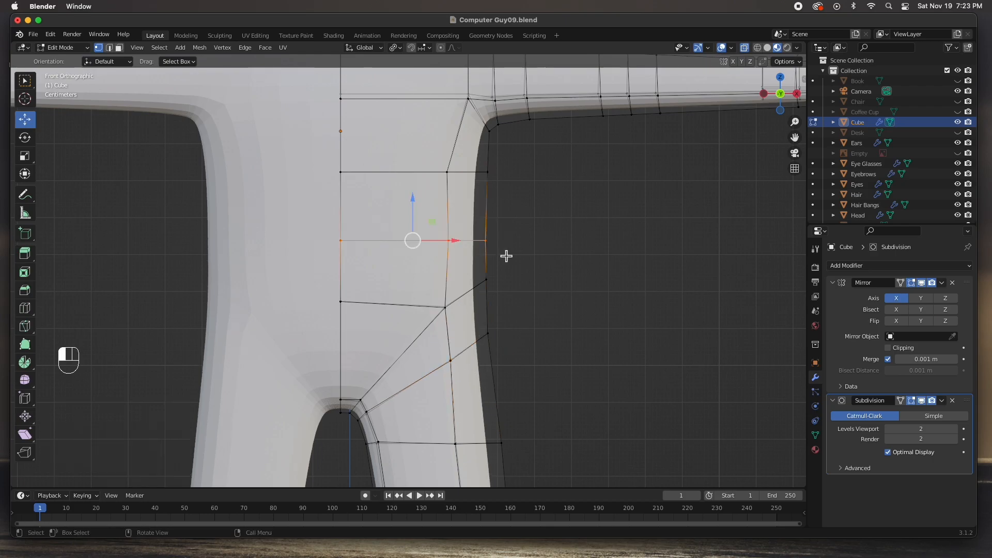
left_click(514, 269)
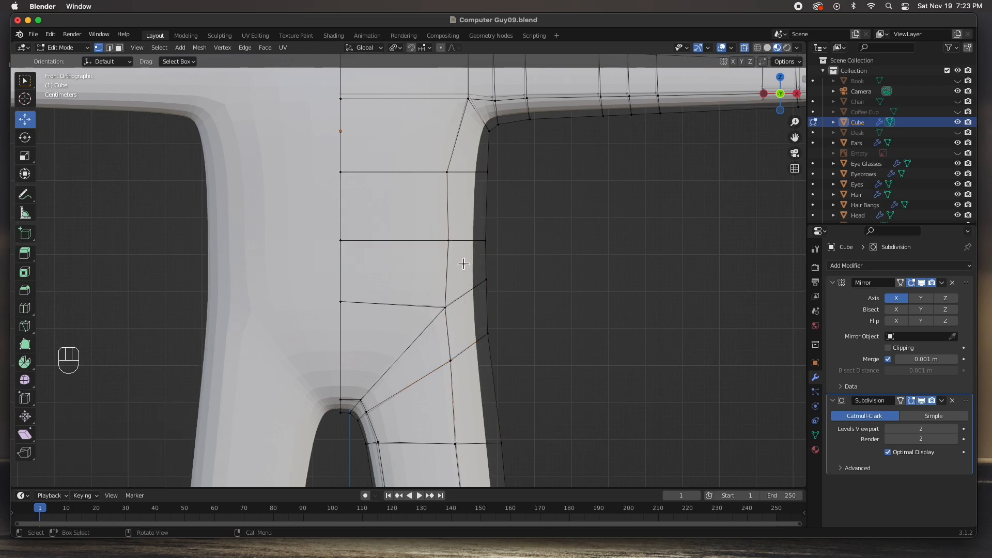
Step: Add one centred loop cut below the waist row and raise its inner vertices about 0.035 m along Z to level it
key("super")
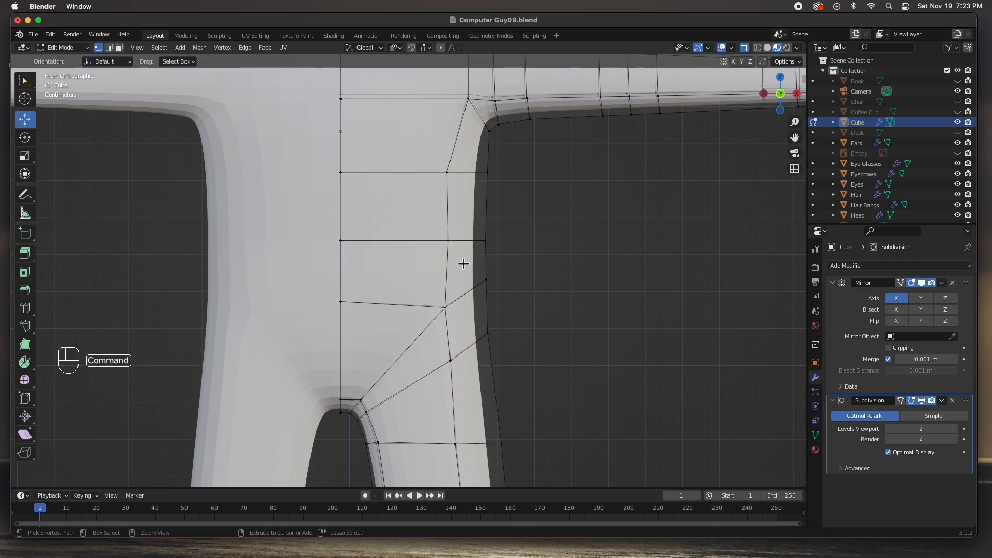
key("super+r")
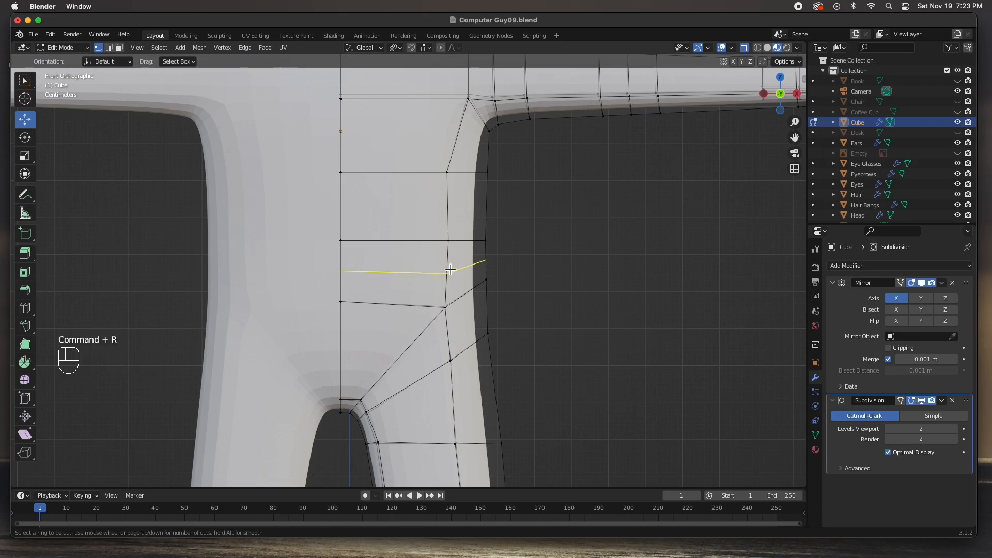
left_click(448, 276)
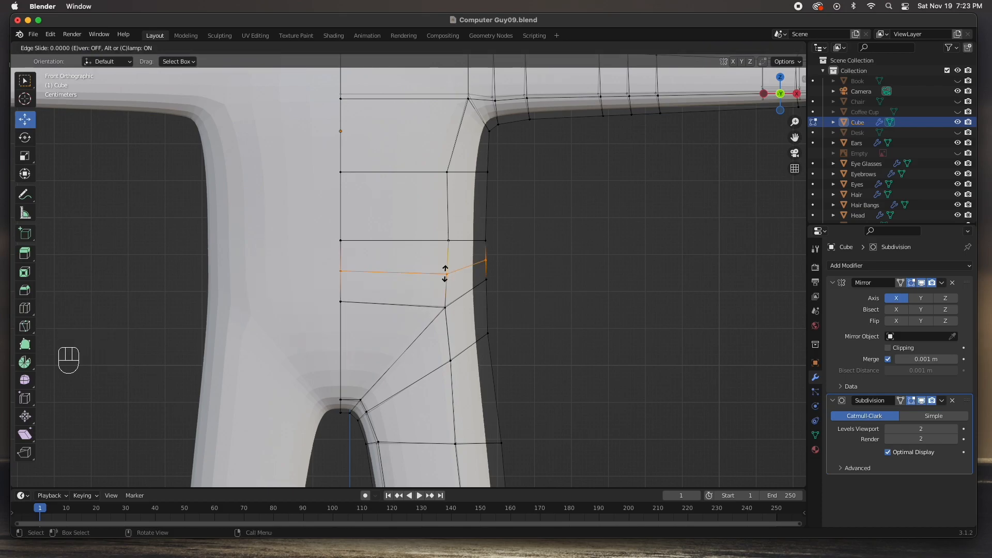
left_click(445, 273)
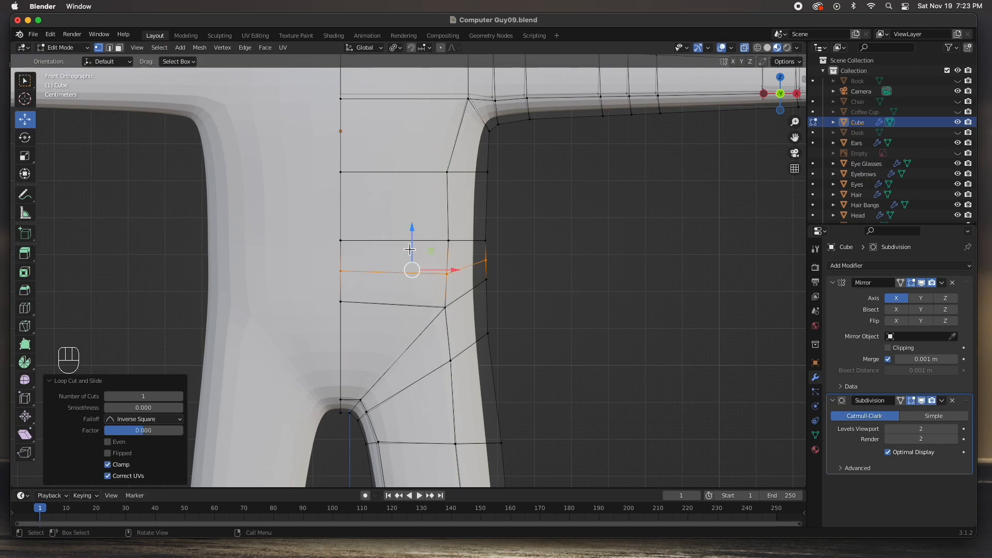
left_click_drag(315, 266, 473, 285)
left_click_drag(397, 245, 394, 231)
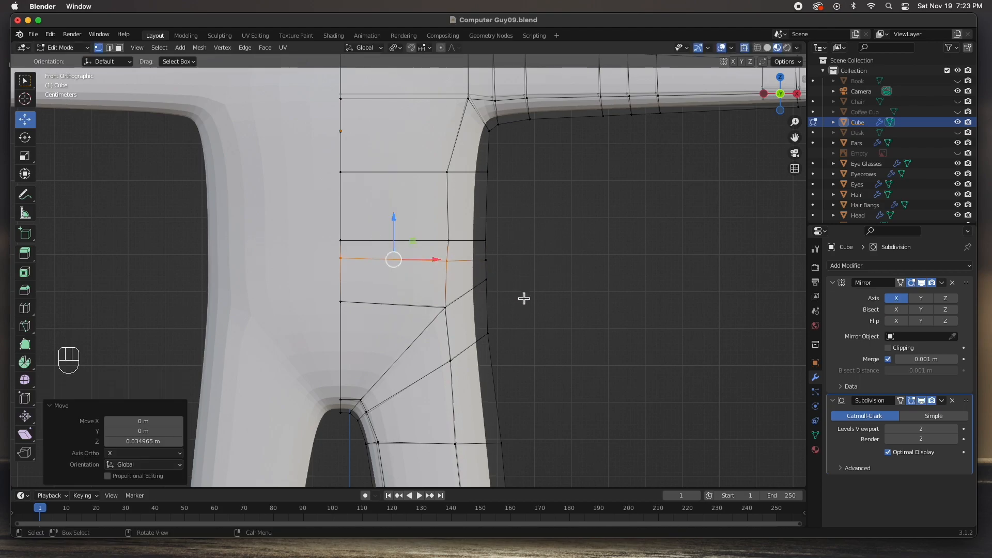
middle_click_drag(524, 245, 505, 262)
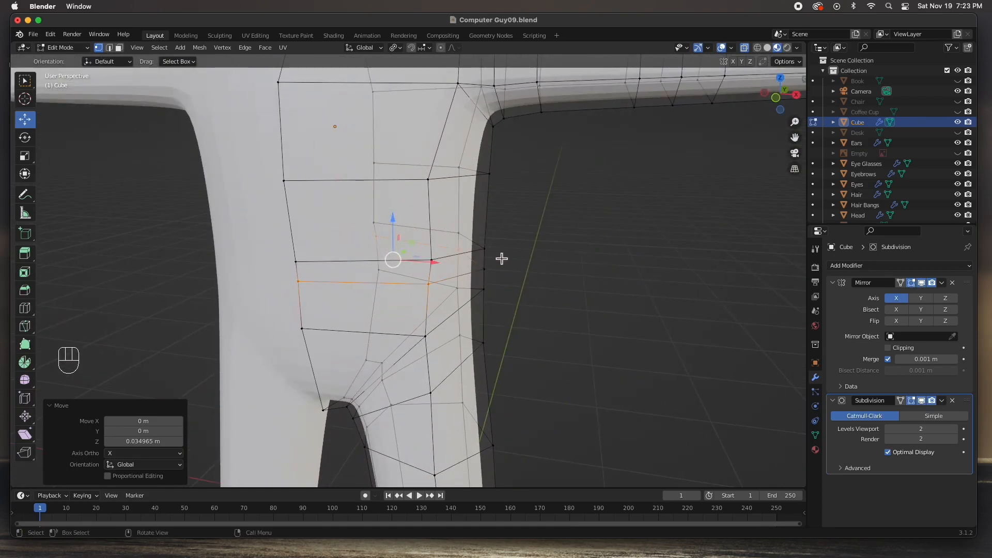
Step: Lower the waist rows slightly in front view and move the outer vertices of the upper two about 0.007 m inward along X
key("KP_1")
left_click_drag(515, 226, 328, 321)
left_click_drag(414, 233, 436, 256)
left_click_drag(510, 247, 441, 284)
left_click_drag(503, 268, 497, 263)
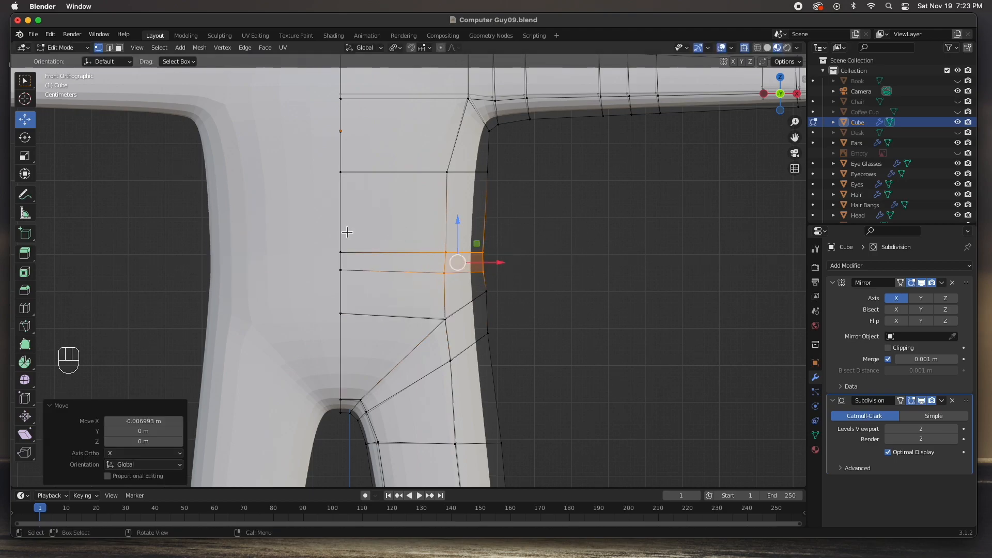
Step: Add two horizontal loop cuts between the upper waist row and the torso row above it
left_click_drag(471, 231, 511, 261)
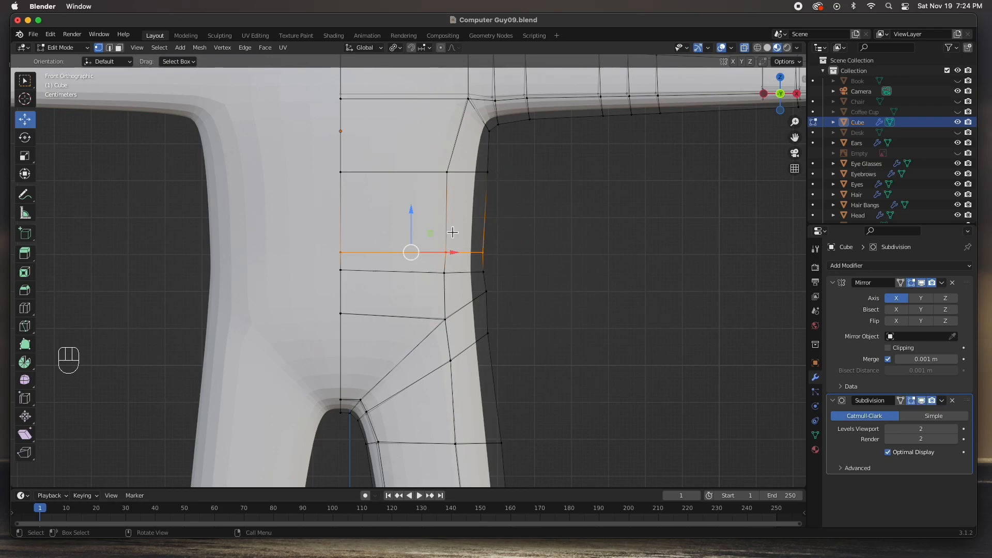
key("super+r")
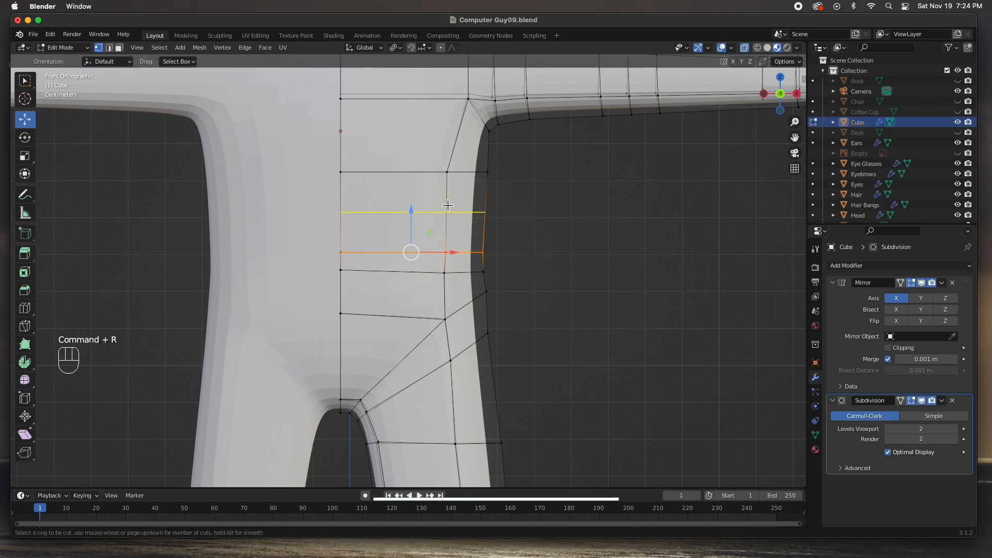
left_click(448, 205)
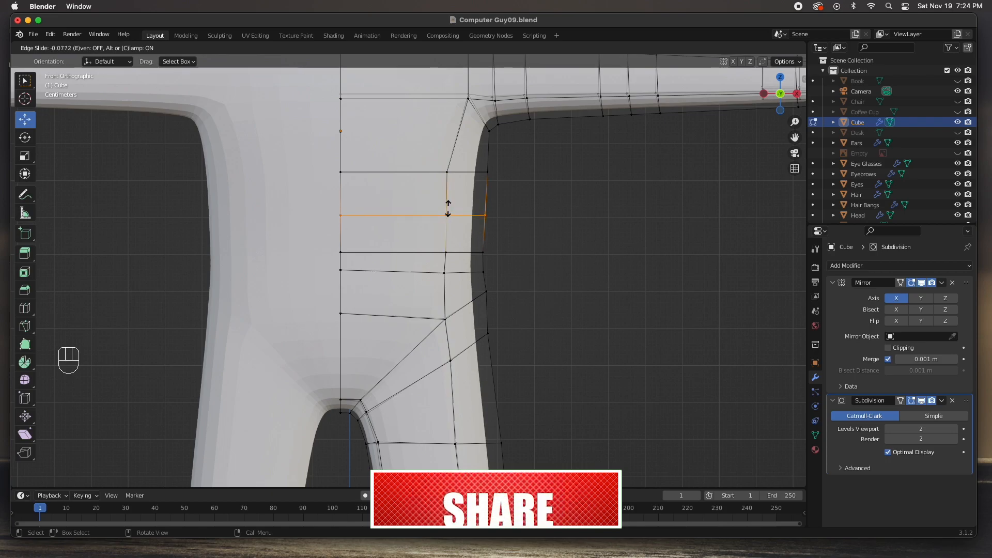
left_click(447, 209)
key("super+r")
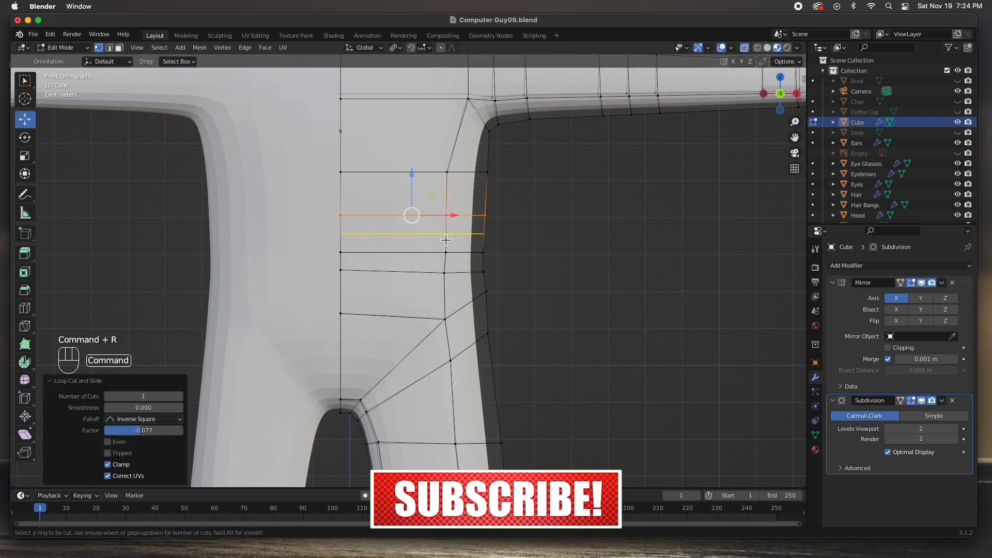
left_click(448, 243)
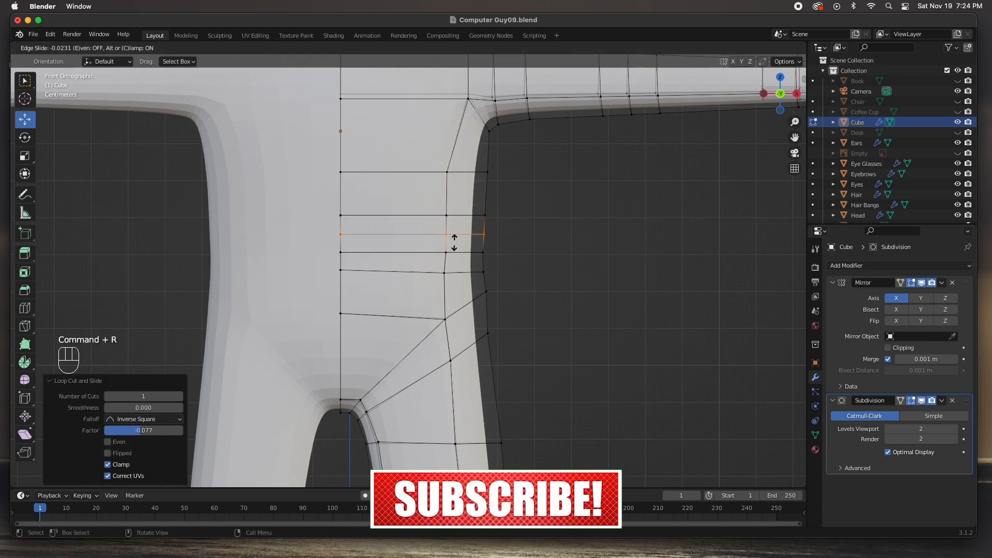
left_click(488, 237)
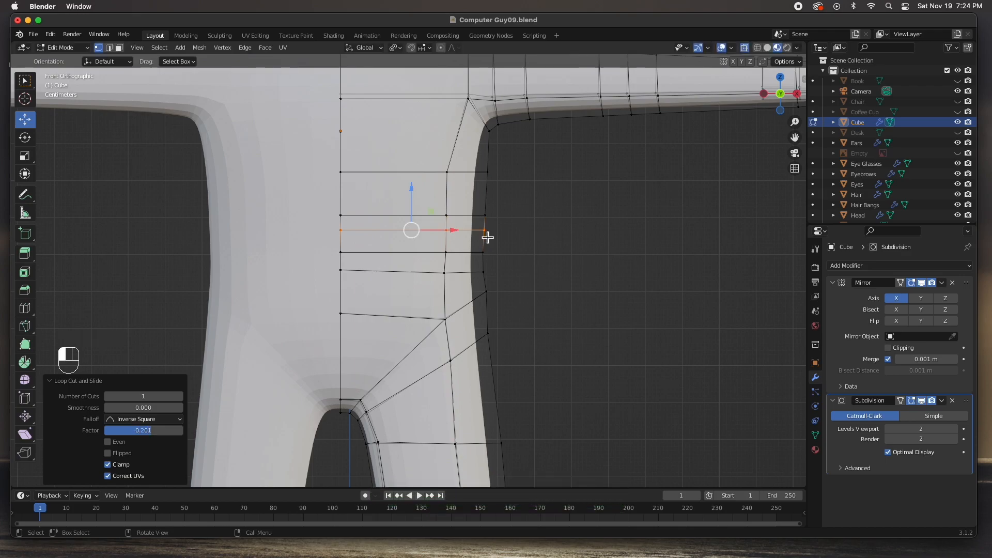
Step: Move the lower new loop's outer vertices about 0.056 m outward along X and down just above the waist row to form a hem ridge
left_click(459, 231)
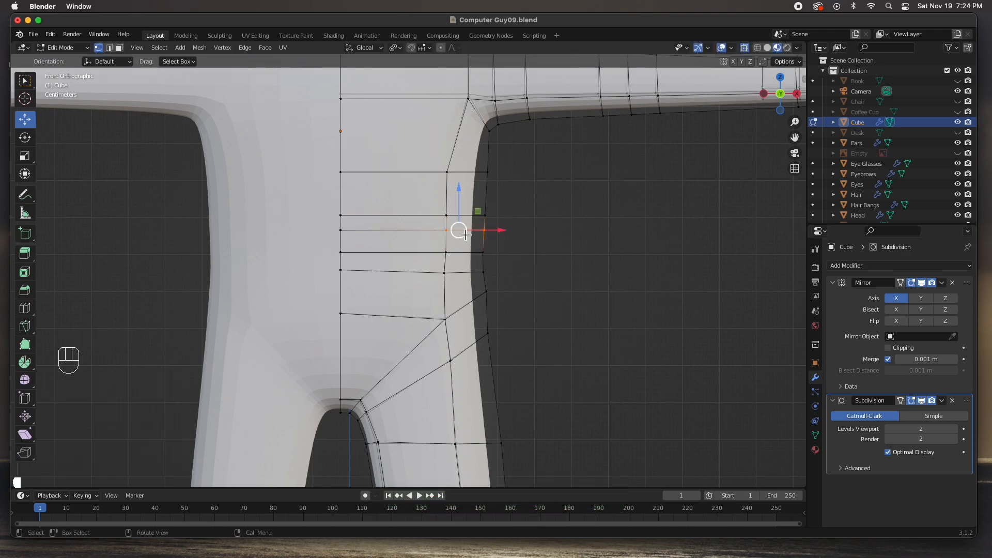
left_click_drag(460, 231, 480, 237)
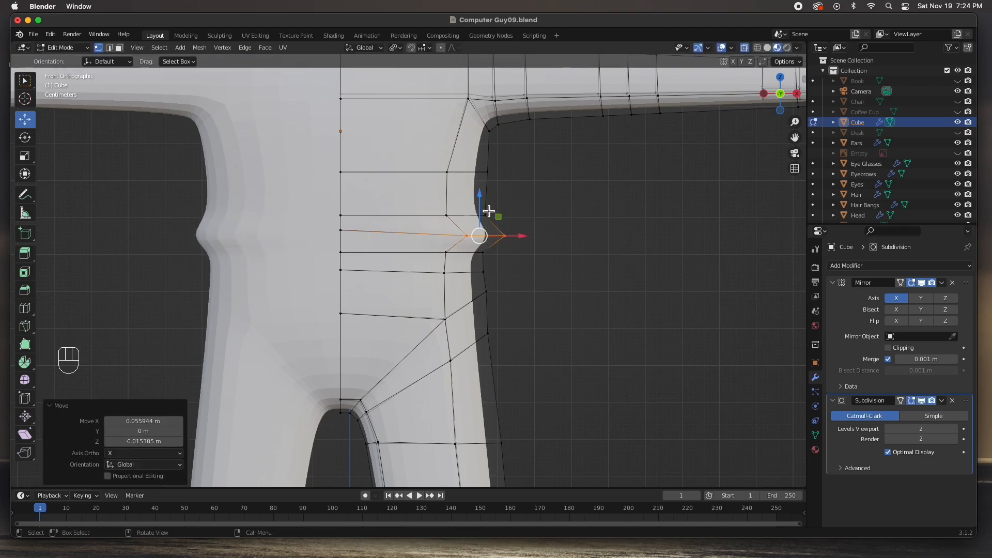
left_click_drag(485, 202, 485, 211)
Step: In side view, pull the hem loop's front and back centre vertices outward and down, the front one about 0.05 m in Y and 0.056 m in Z
left_click_drag(329, 225, 374, 242)
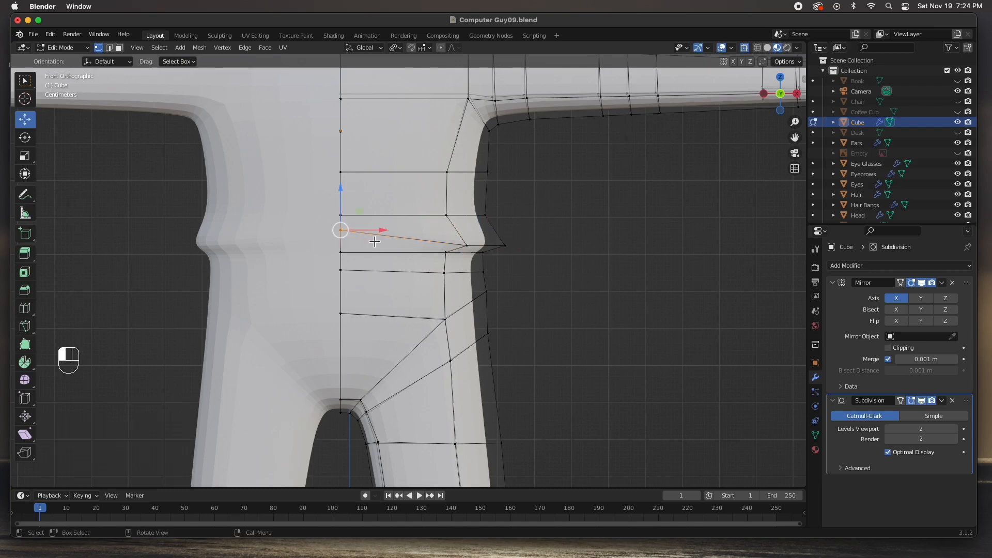
left_click(463, 248, "shift")
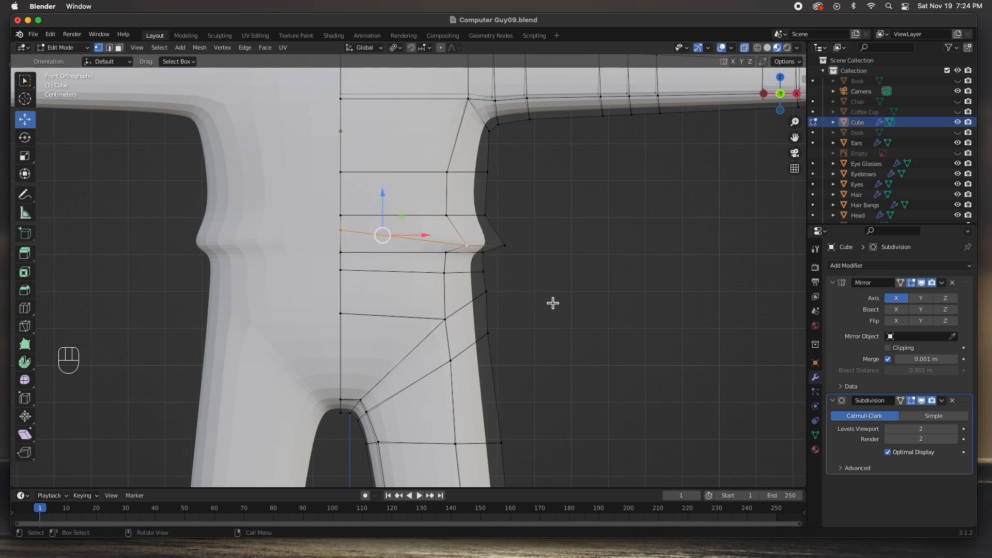
key("KP_3")
key("super+z")
left_click_drag(290, 227, 279, 251)
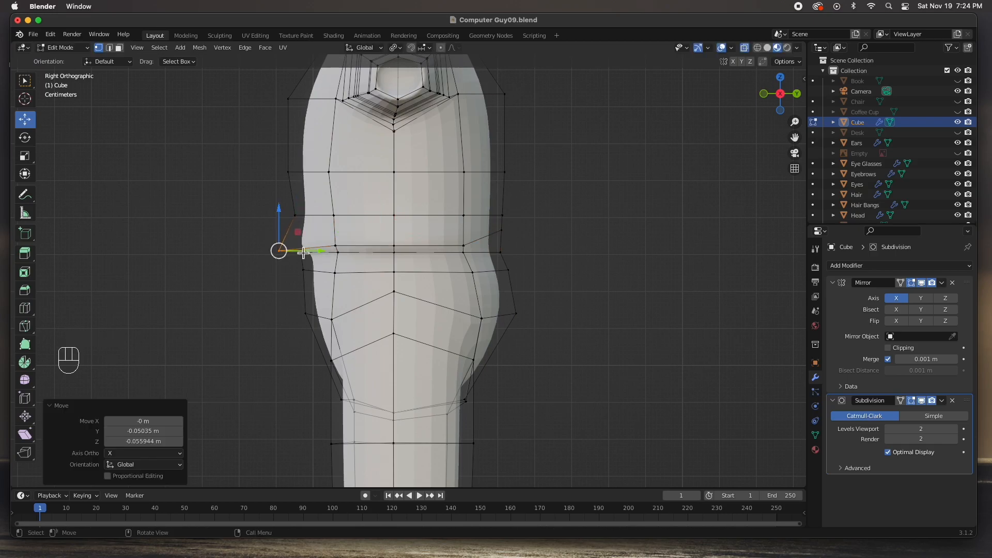
left_click(495, 228)
left_click_drag(507, 230, 534, 256)
middle_click_drag(535, 256, 513, 253)
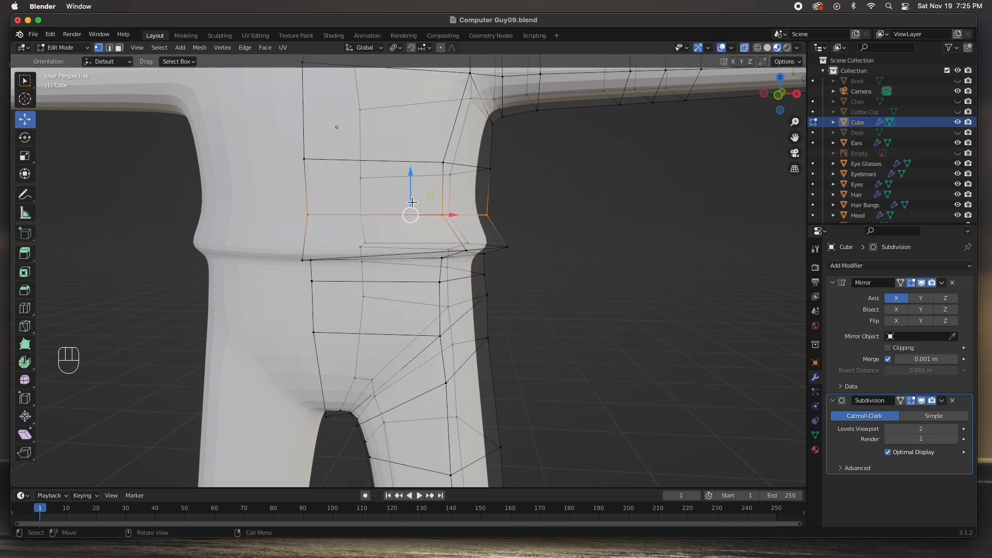
Step: Raise the loop above the hem ridge slightly and shift it about -0.02 m along X
left_click_drag(412, 202, 445, 201)
middle_click_drag(444, 201, 462, 217)
key("KP_1")
middle_click_drag(449, 261, 470, 233)
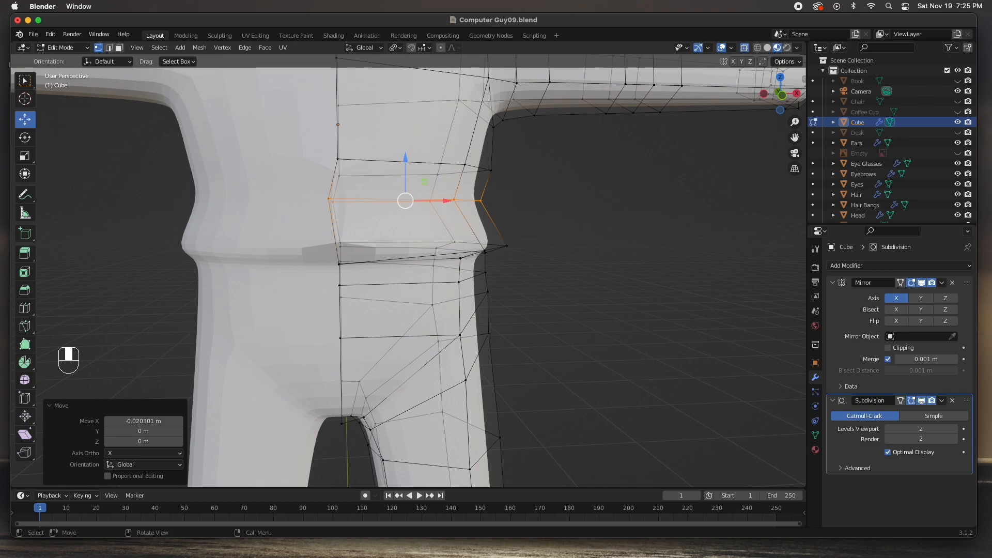
Step: Add a loop cut about midway between the hem ridge and the loop above it, with a factor of 0.026
key("KP_1")
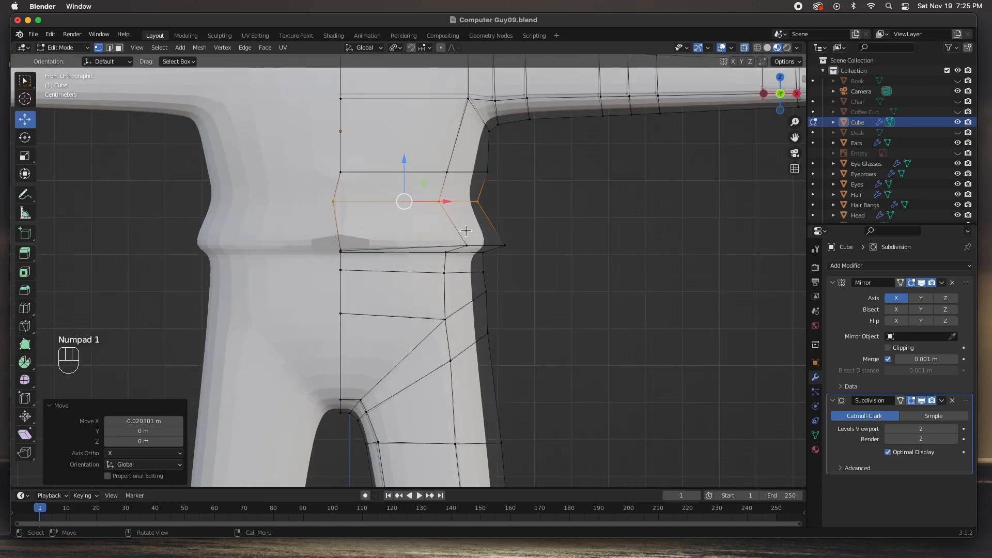
key("super+r")
left_click(464, 229)
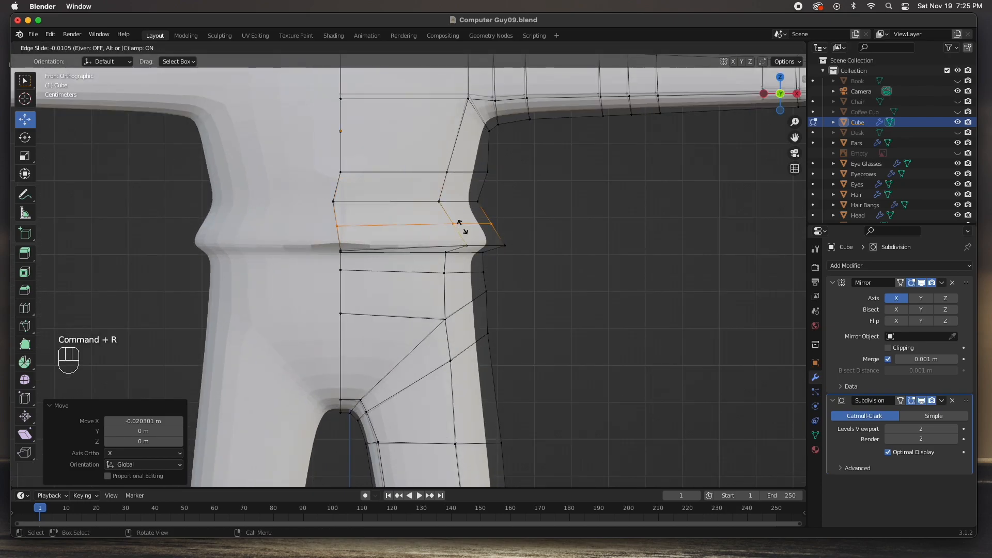
left_click(406, 224)
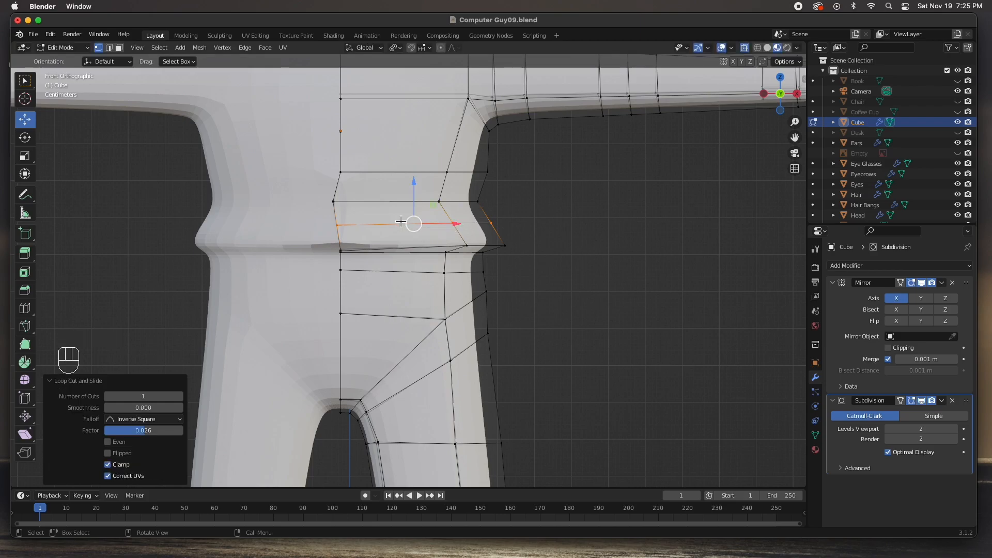
Step: Shift the outer side vertices of the new loop and the loop above outward and up, the upper ones about 0.022 m in X and Z
left_click(433, 221)
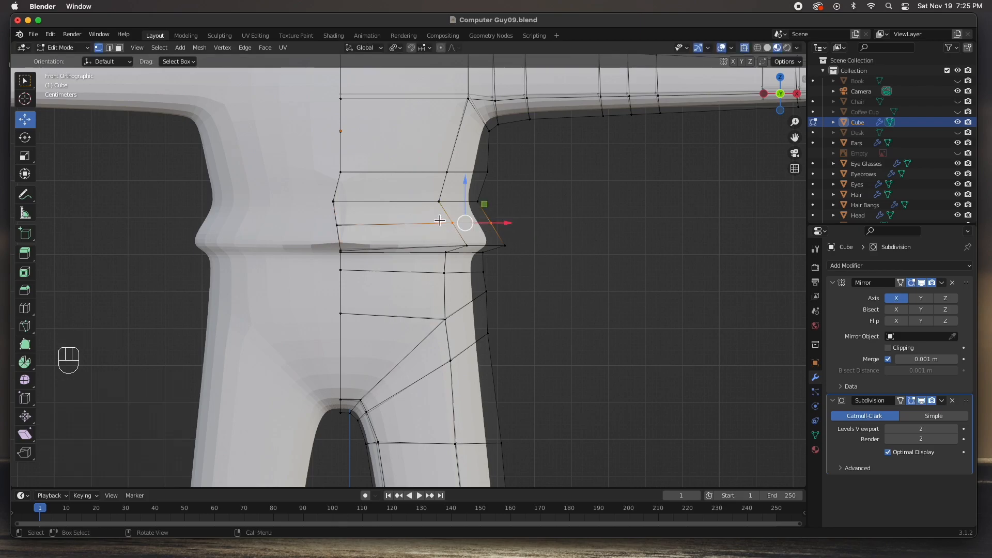
left_click_drag(469, 225, 476, 221)
left_click_drag(423, 194, 466, 193)
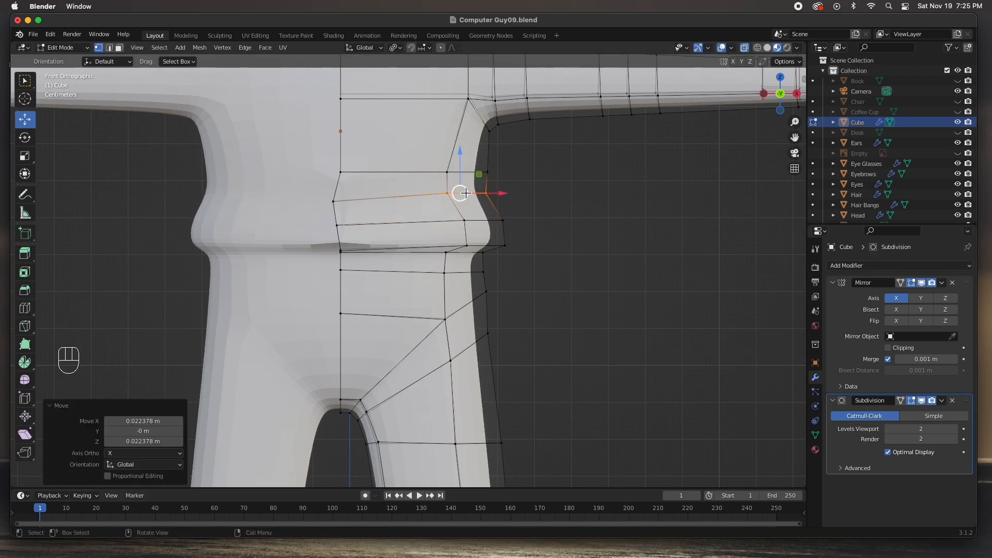
Step: Raise the torso row above the hem and shift the hem loops' centre vertices along X toward the mirror line
left_click(323, 156)
left_click_drag(417, 156, 459, 159)
left_click_drag(330, 158, 370, 186)
left_click_drag(343, 144, 378, 201)
left_click_drag(325, 219, 387, 229)
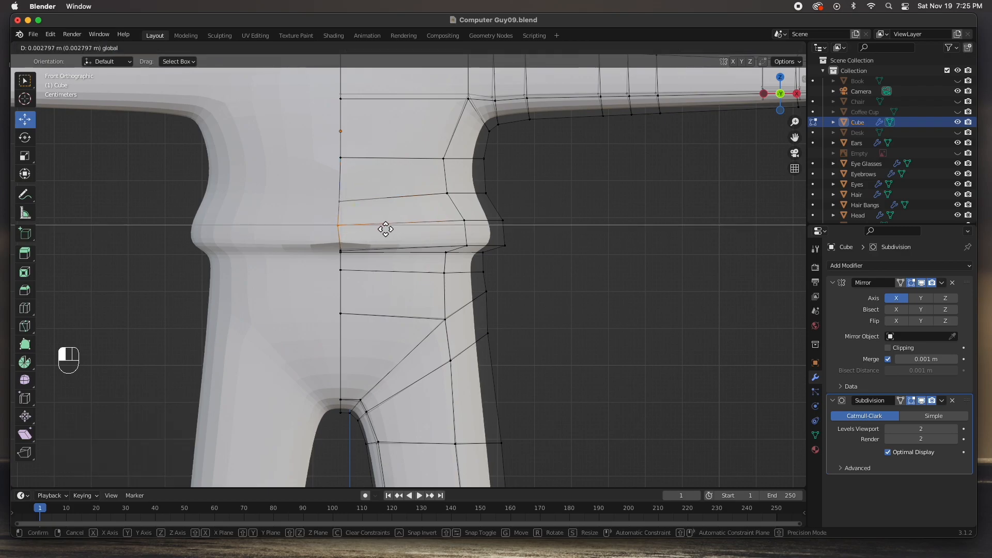
left_click(387, 229)
Step: Pull the new loop's back and front centre vertices outward, the front one about -0.039 m in Y and -0.015 m in Z
middle_click_drag(506, 267, 419, 266)
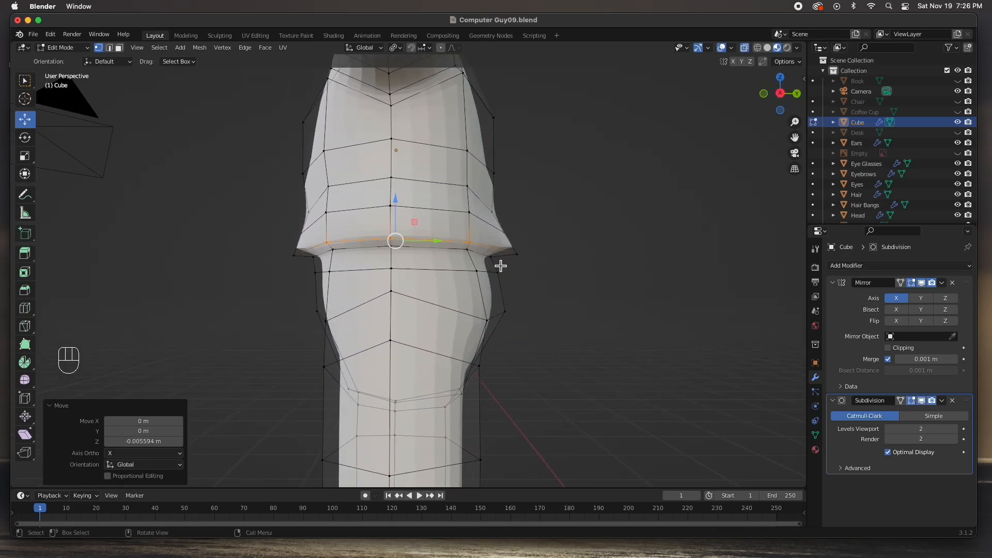
left_click_drag(505, 229, 505, 256)
left_click(295, 251)
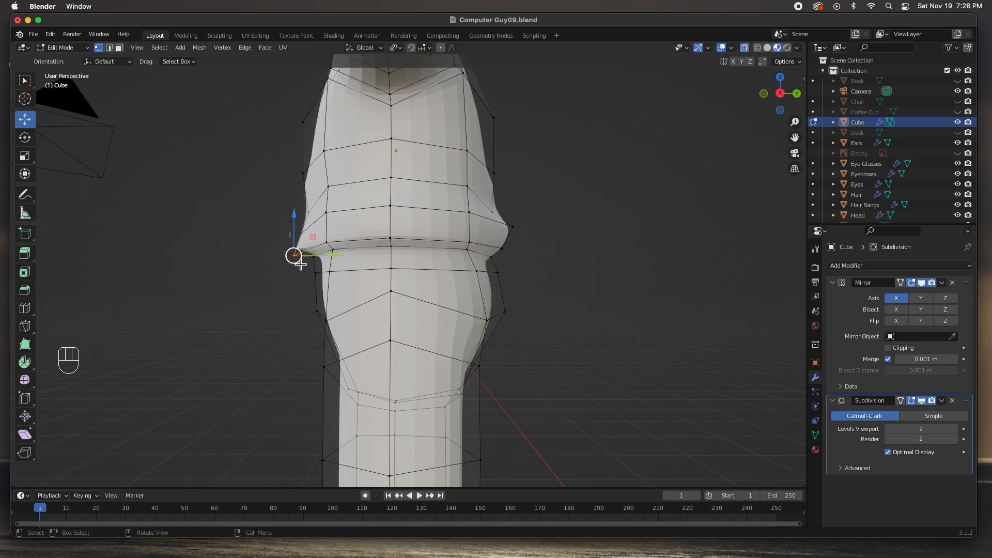
key("KP_3")
mouse_move(286, 252)
left_mouse_down()
mouse_move(294, 255)
mouse_move(274, 238)
left_mouse_up()
Step: Reposition the hem ridge's front centre vertex slightly outward in side view to follow the flared profile
left_click(287, 224)
left_click(288, 256)
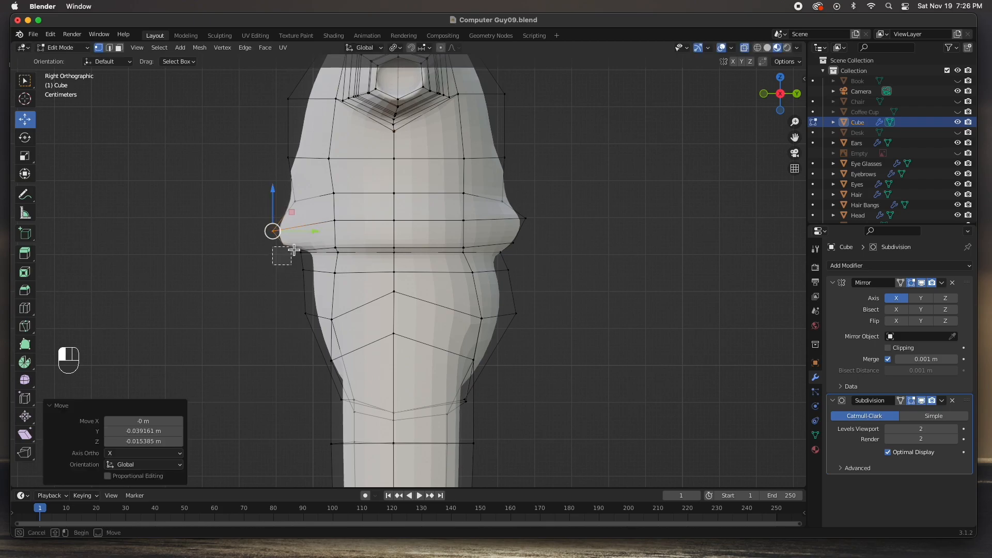
key("g")
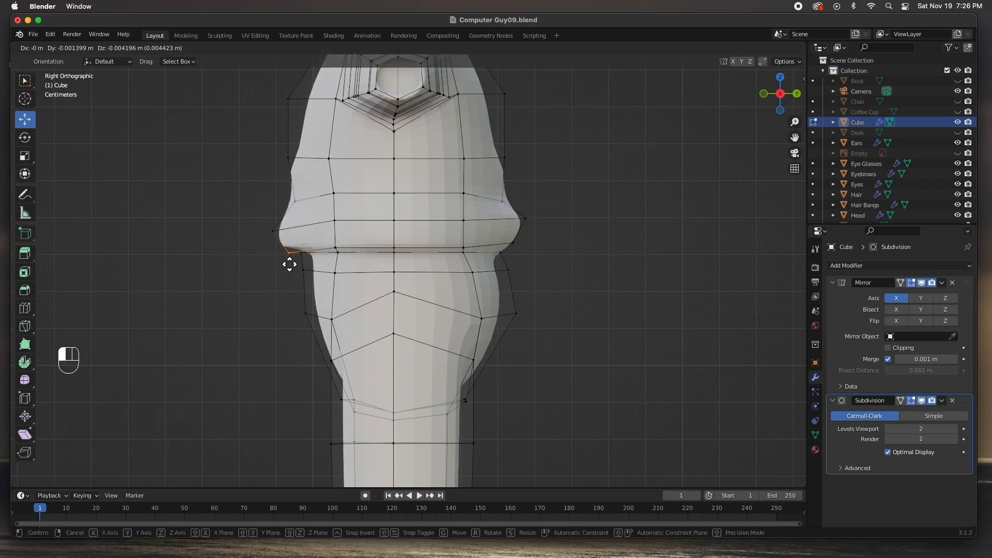
left_click(284, 257)
left_click_drag(288, 250, 305, 256)
Step: Move the torso's back and front centre vertices above the hem inward along Y to slim the side profile
left_click_drag(525, 144, 496, 210)
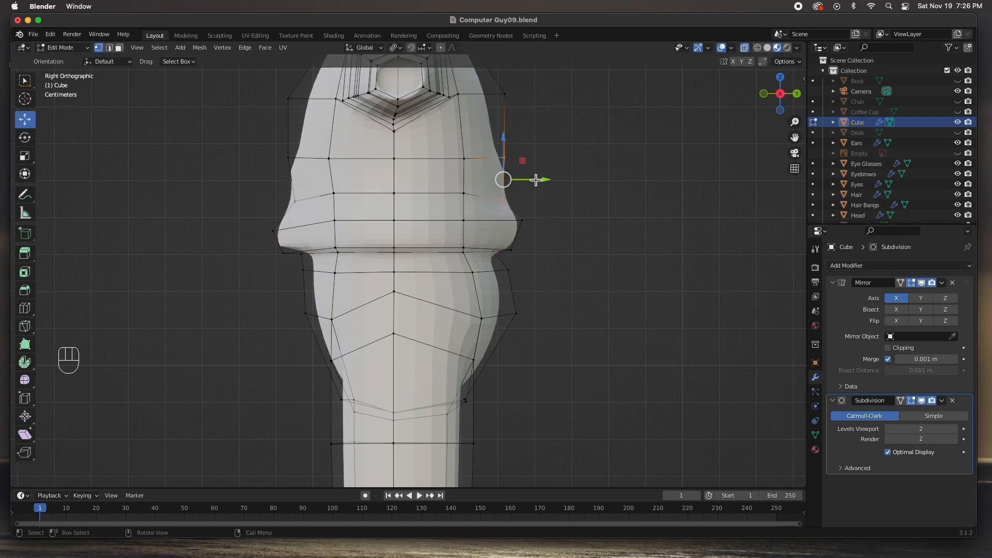
left_click_drag(535, 179, 525, 181)
left_click(529, 145)
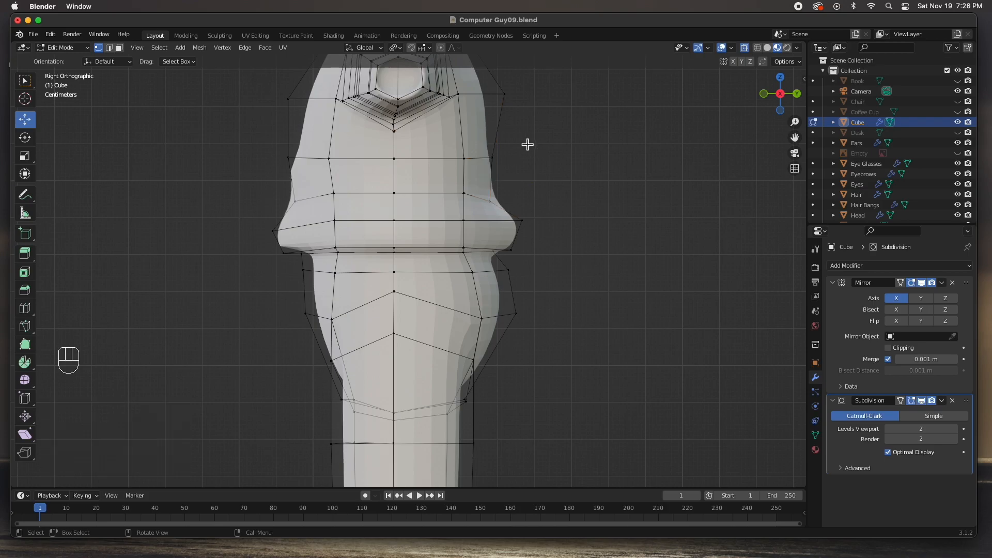
left_click(288, 157)
left_click_drag(287, 157, 304, 164)
Step: Move the hem's front and back centre vertices inward, the front ones about 0.025 m in Y and 0.007 m in Z
left_click_drag(251, 224, 298, 258)
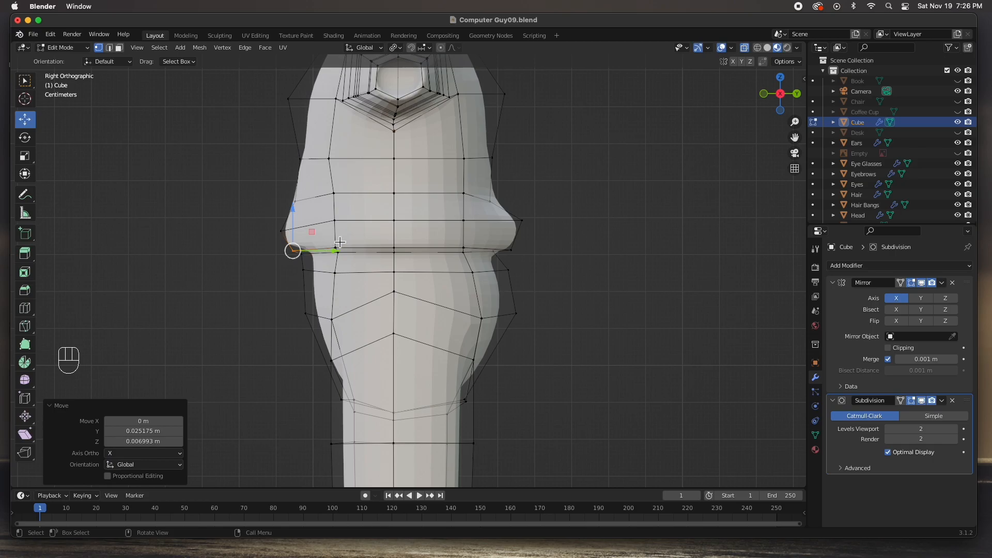
left_click_drag(507, 213, 540, 255)
left_click_drag(486, 187, 513, 214)
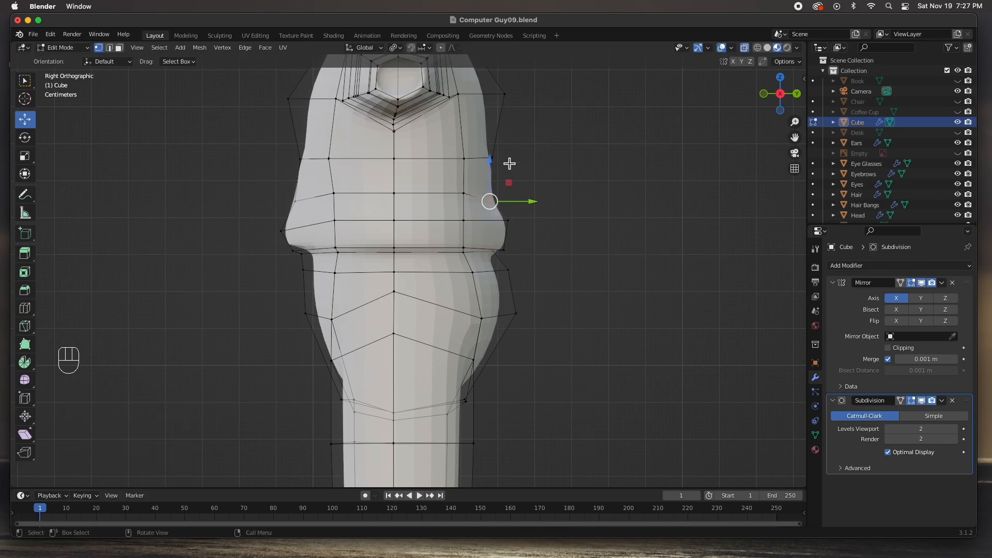
Step: Raise the front centre vertex of the loop just above the hem ridge about 0.022 m along Z
middle_click_drag(371, 253, 476, 262)
left_click(337, 225)
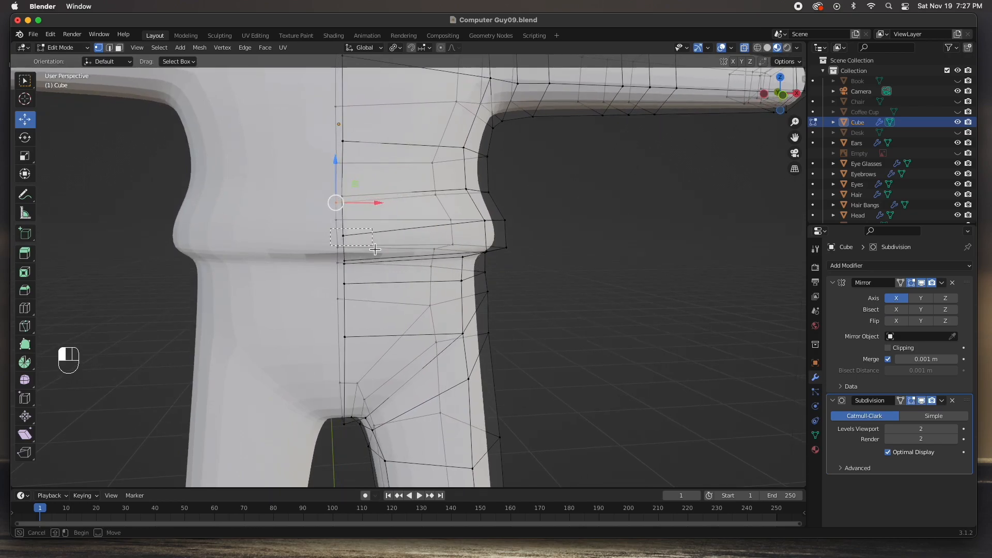
scroll(340, 224, "down", 3)
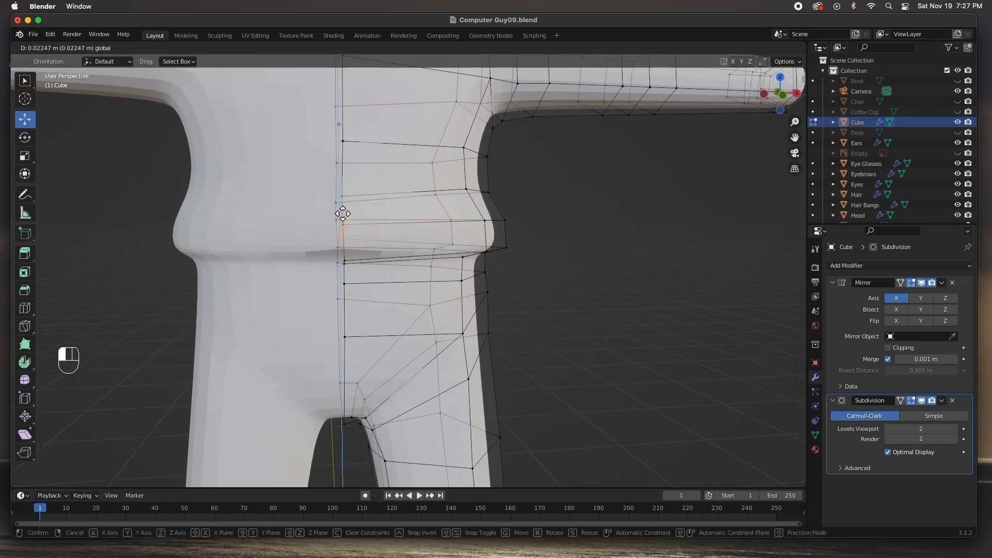
left_click(343, 212)
Step: Lower the hem loops and the waist rows beneath them together by about 0.12 m along Z
scroll(476, 277, "down", 3)
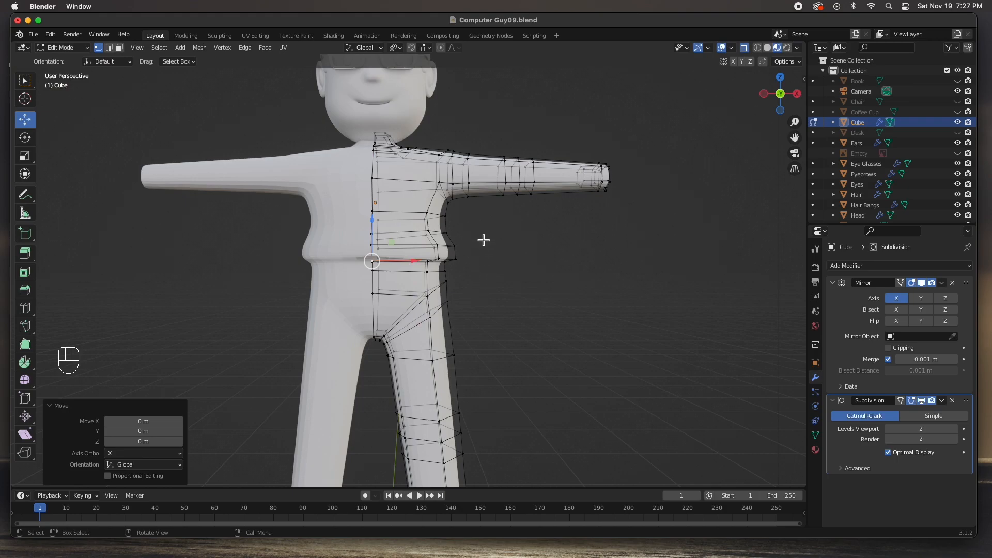
left_click_drag(484, 229, 393, 269)
left_click_drag(345, 276, 333, 301)
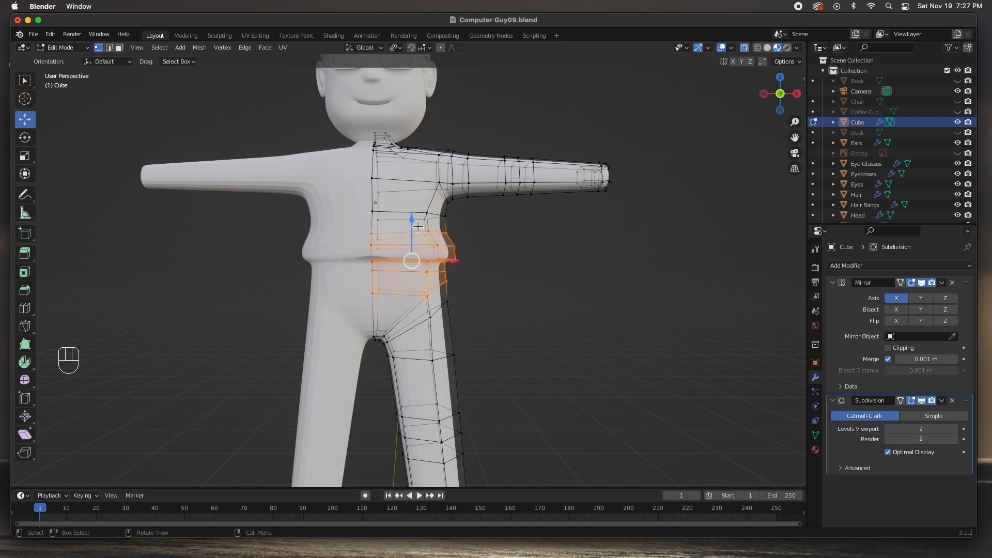
left_click_drag(415, 228, 411, 249)
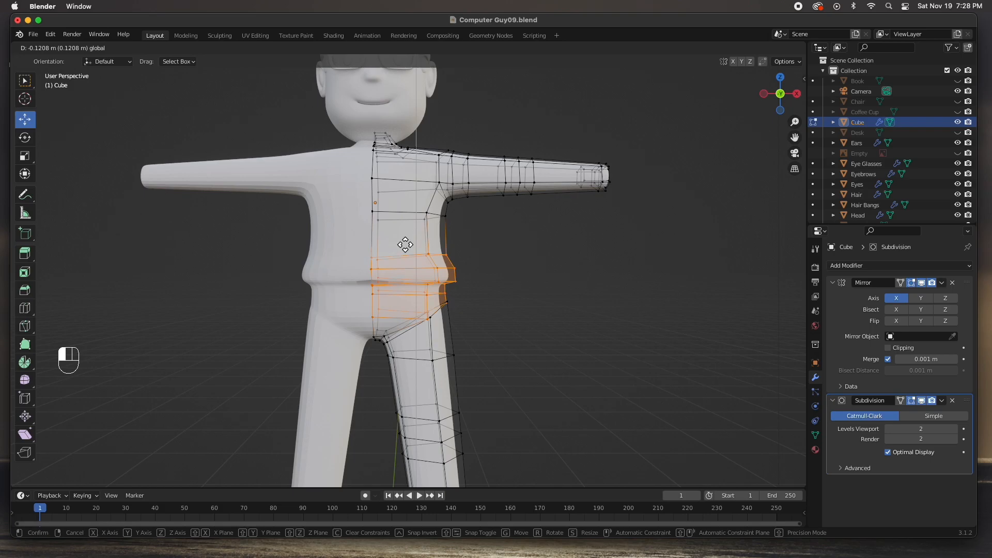
left_click_drag(405, 245, 405, 244)
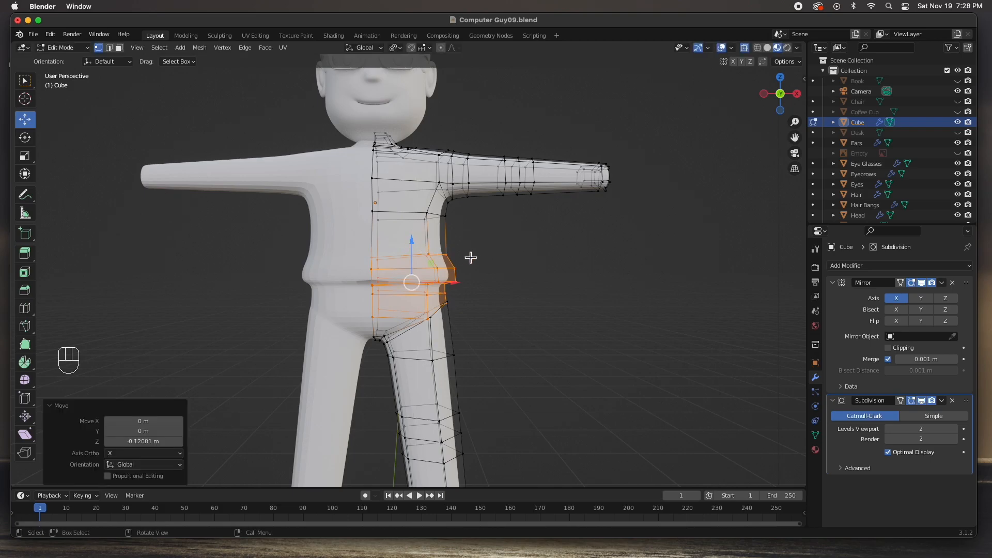
left_click(503, 266)
Step: Select only the hem band's loops and lower them slightly further along Z
left_click_drag(289, 266, 468, 290)
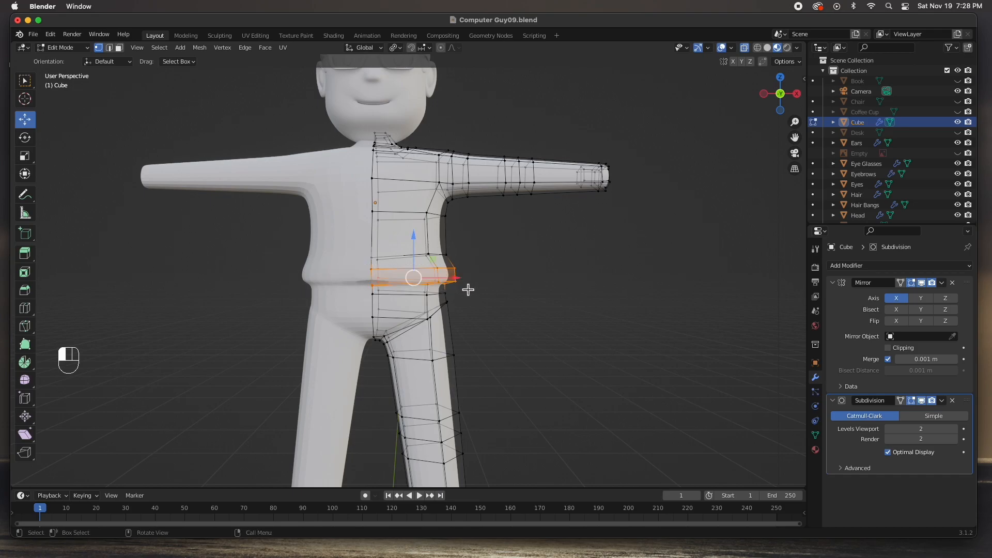
left_click_drag(414, 247, 416, 253)
left_click(516, 287)
Step: Pull the back centre vertex just below the hem inward about 0.024 m along Y to tuck the trousers under the shirt
middle_click_drag(460, 288, 430, 293)
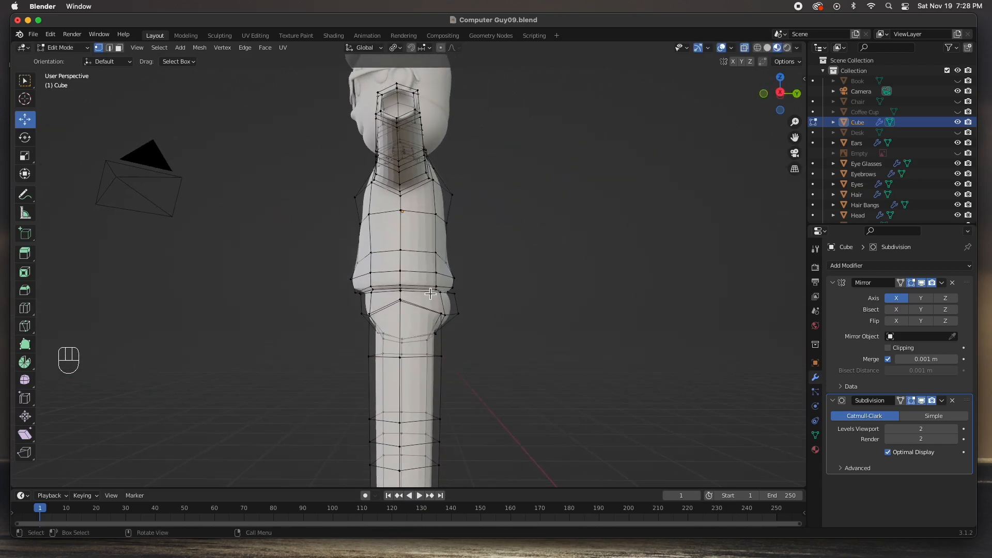
key("b")
left_click_drag(459, 296, 494, 319)
left_click(461, 295)
left_click_drag(460, 267, 454, 271)
left_click_drag(492, 299, 484, 297)
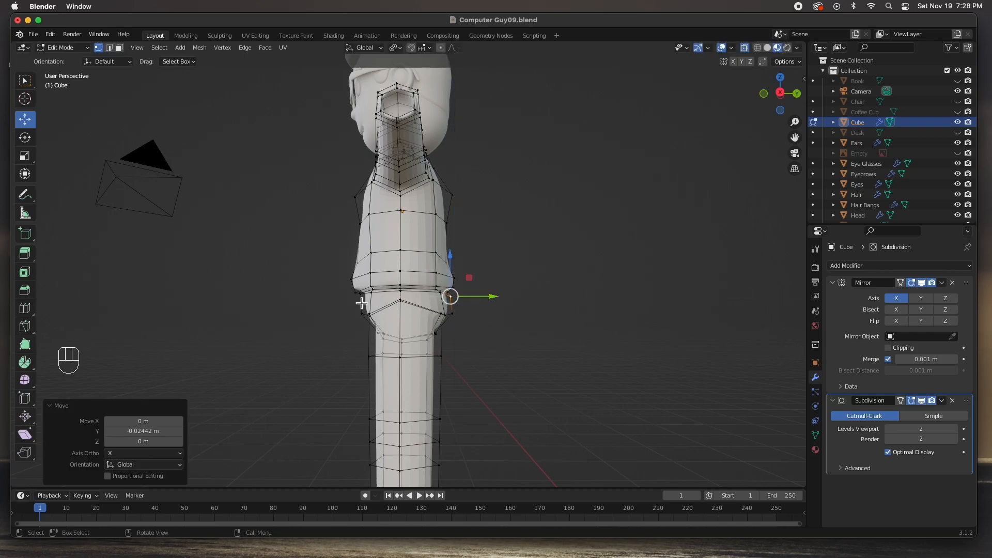
Step: In side view, lower the front hem vertices slightly and move the front hip vertex about 0.012 m in Y and -0.015 m in Z
key("KP_3")
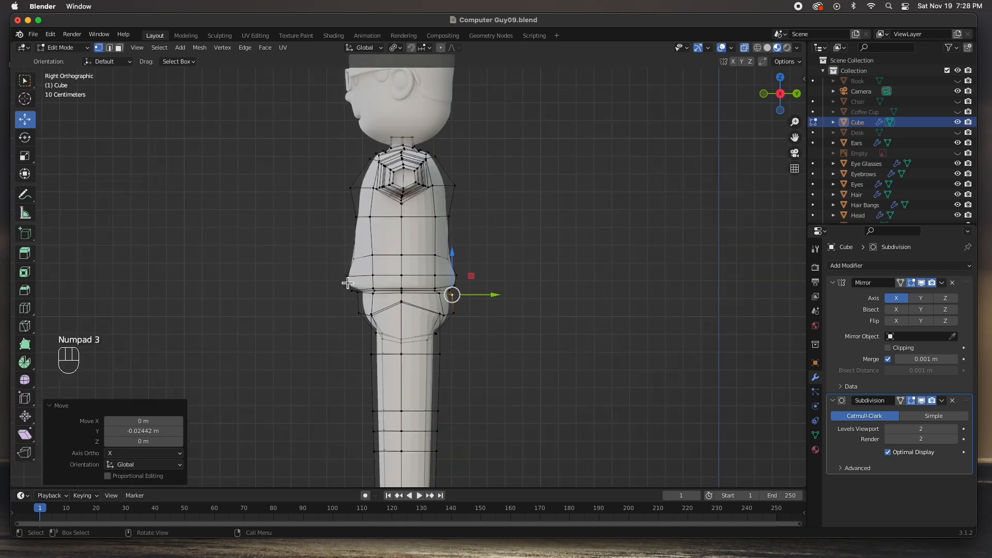
left_click(455, 314)
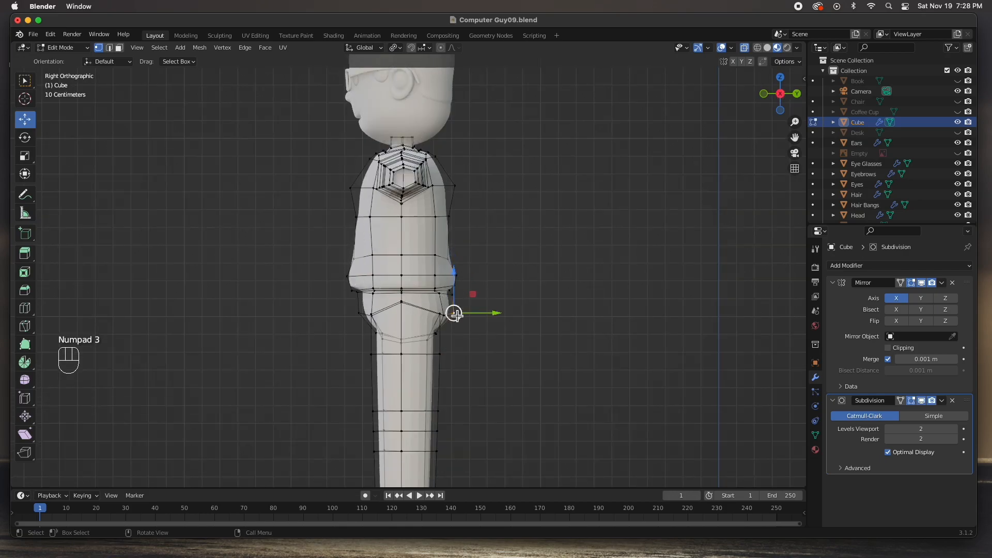
left_click(363, 288)
left_click_drag(363, 288, 361, 316)
left_click(358, 313)
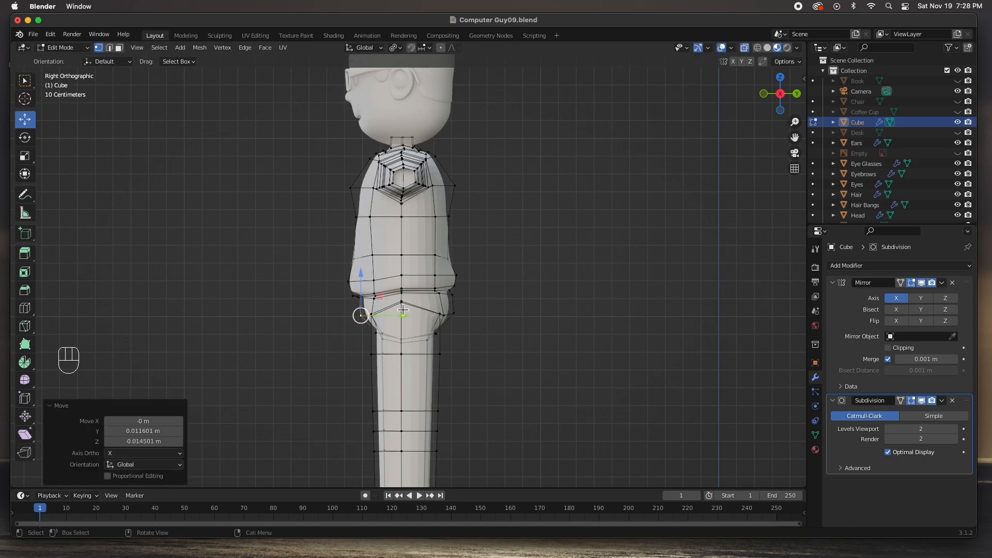
Step: Raise the side vertex of the hip row just below the hem about 0.023 m along Z
left_click(400, 302)
left_click_drag(404, 277, 405, 272)
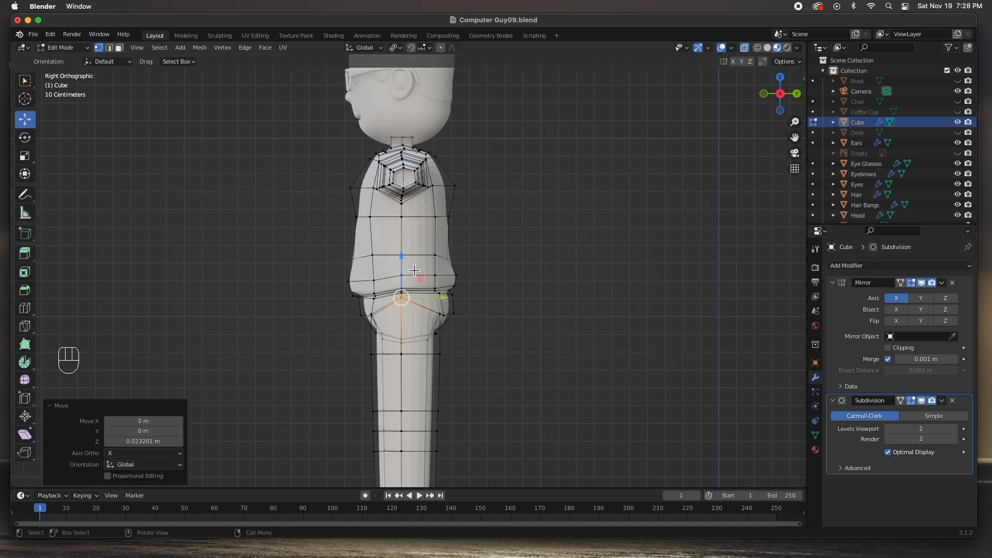
left_click(530, 293)
middle_click_drag(511, 299, 493, 318)
Step: Return to Object Mode and turn off the body's Mirror modifier in the viewport
key("Tab")
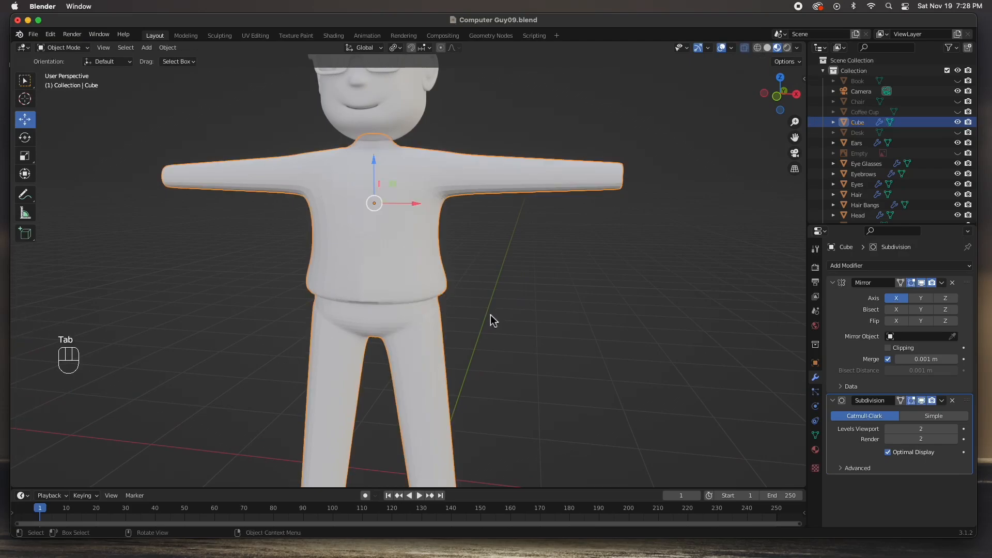
left_click(491, 315)
scroll(490, 314, "down", 3)
middle_click_drag(453, 303, 425, 308)
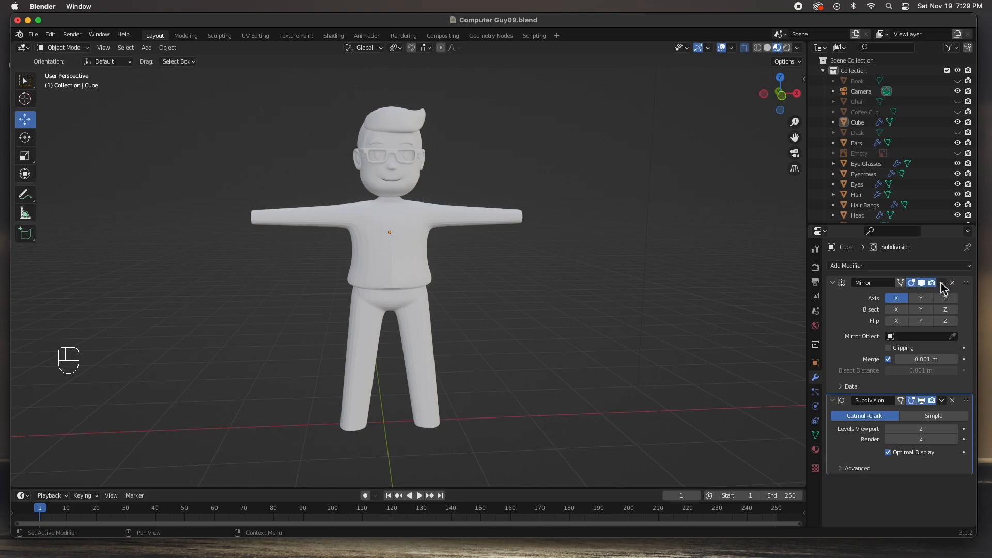
left_click(922, 283)
middle_click_drag(430, 282, 485, 277)
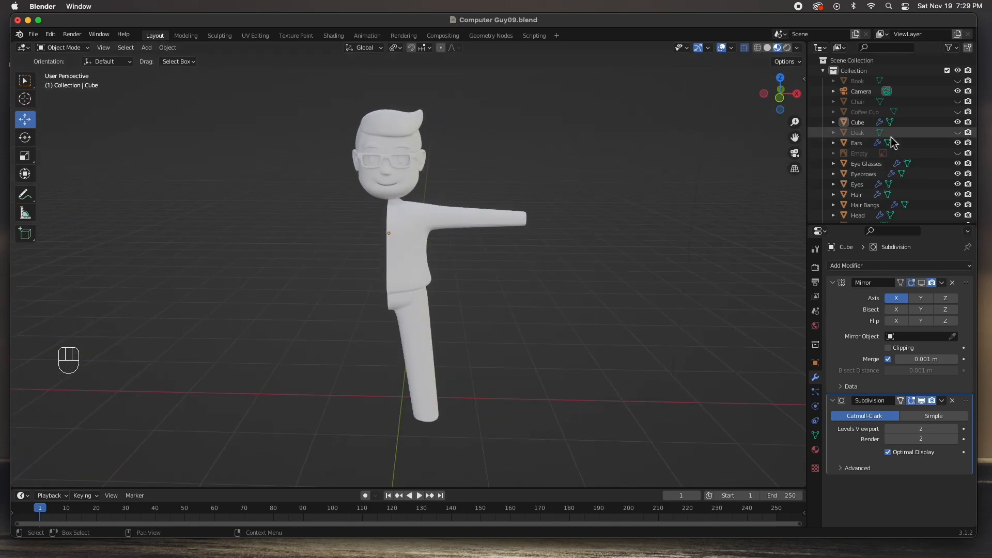
Step: Hide the Eye Glasses, Eyebrows, Eyes, Hair, Hair Bangs, Head and Ears objects to isolate the half body
scroll(905, 165, "down", 2)
scroll(904, 163, "down", 2)
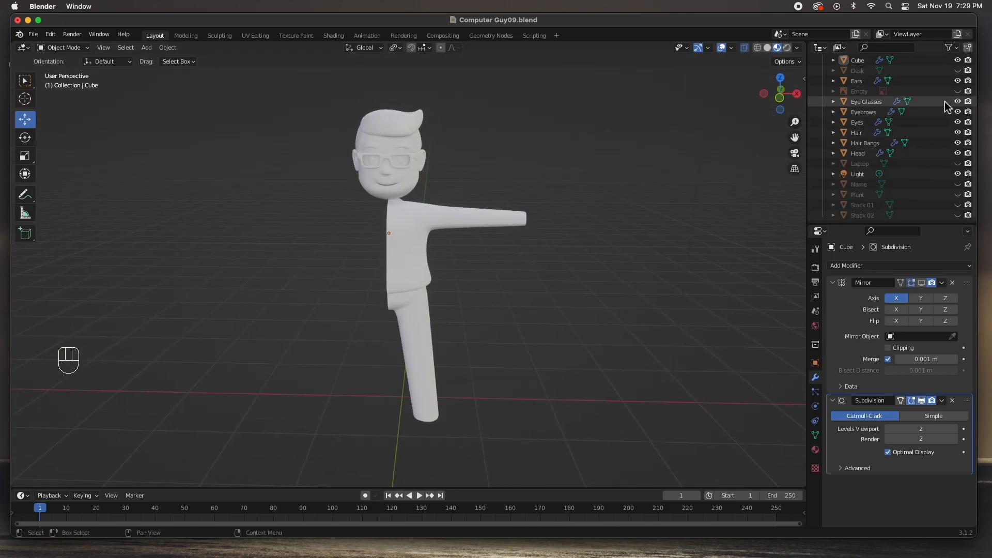
left_click_drag(958, 104, 957, 157)
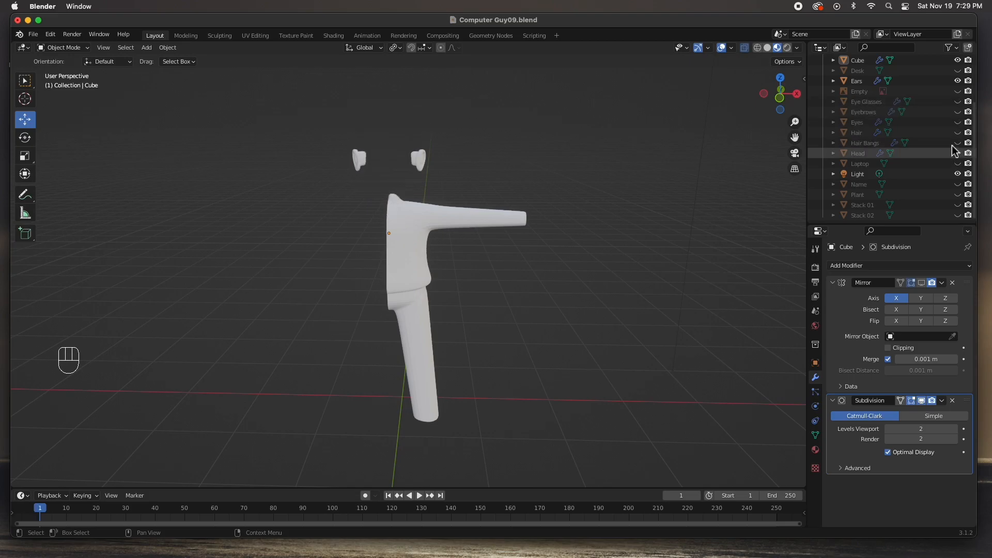
scroll(957, 155, "up", 3)
left_click(955, 143)
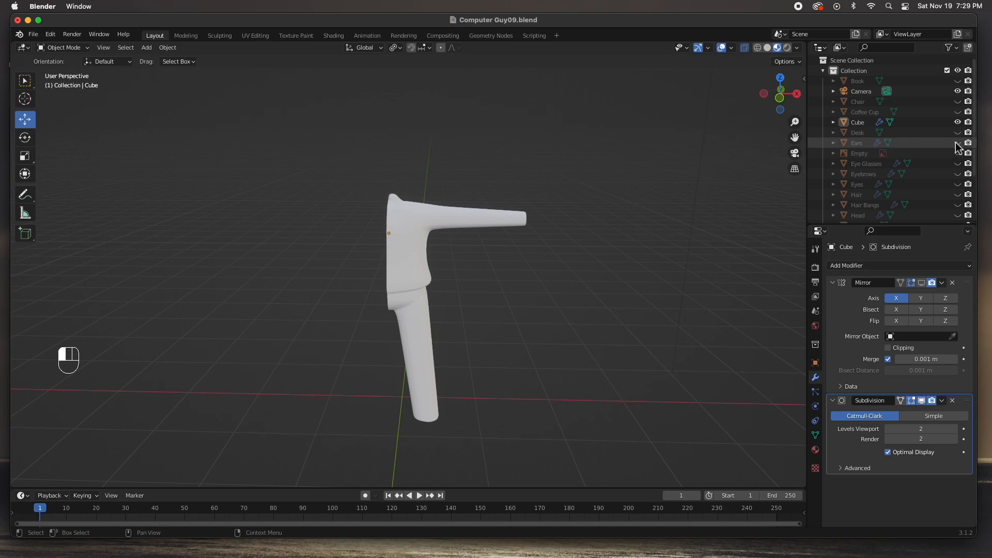
Step: Select the half body and enter Edit Mode with its open inner side in view
scroll(325, 209, "up", 6)
middle_click_drag(326, 210, 455, 217)
left_click(428, 127)
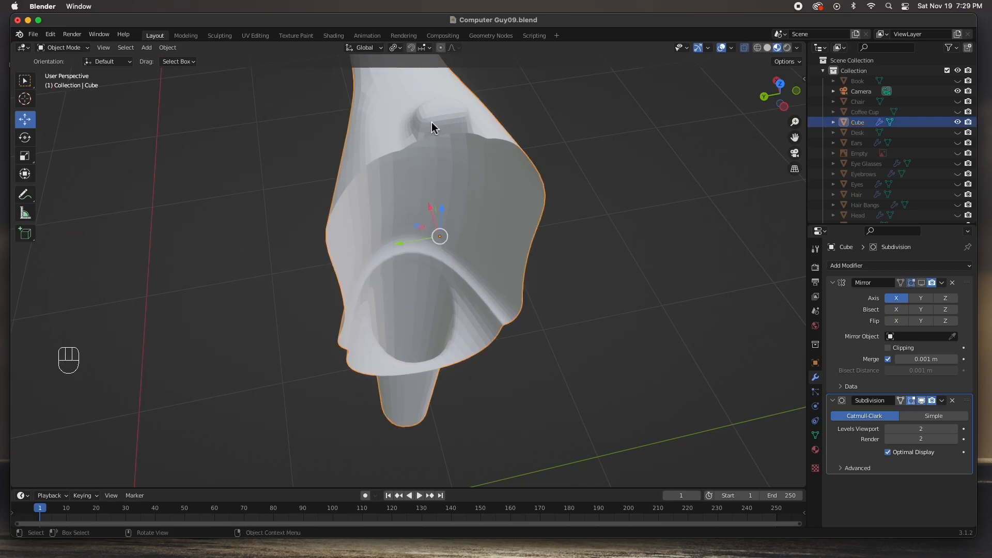
key("Tab")
middle_click_drag(439, 130, 431, 524)
mouse_move(487, 383)
middle_mouse_down()
mouse_move(487, 350)
mouse_move(467, 353)
mouse_move(465, 394)
mouse_move(478, 416)
mouse_move(472, 376)
mouse_move(487, 381)
middle_mouse_up()
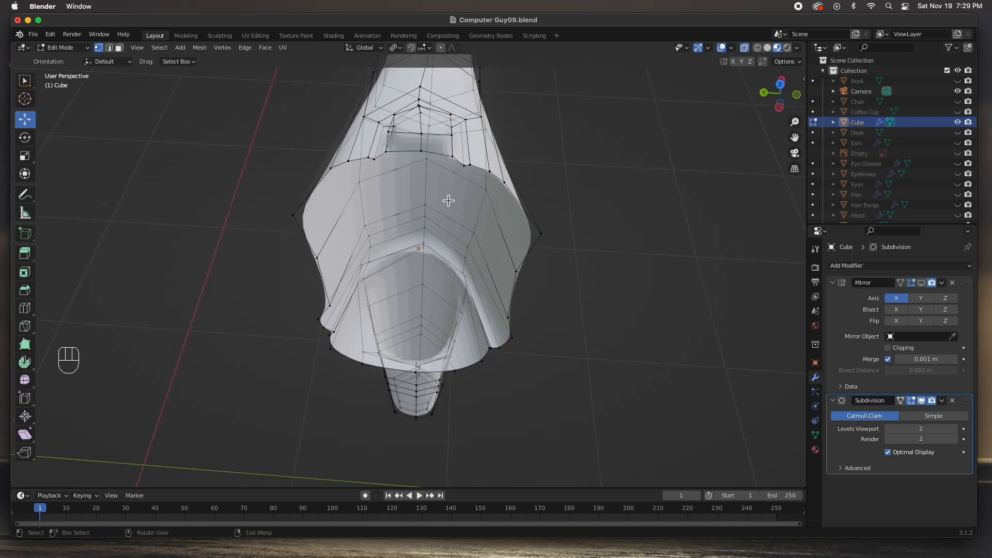
Step: Delete the two interior faces spanning the open centre seam of the half body
left_click(438, 150)
left_click(411, 147, "shift")
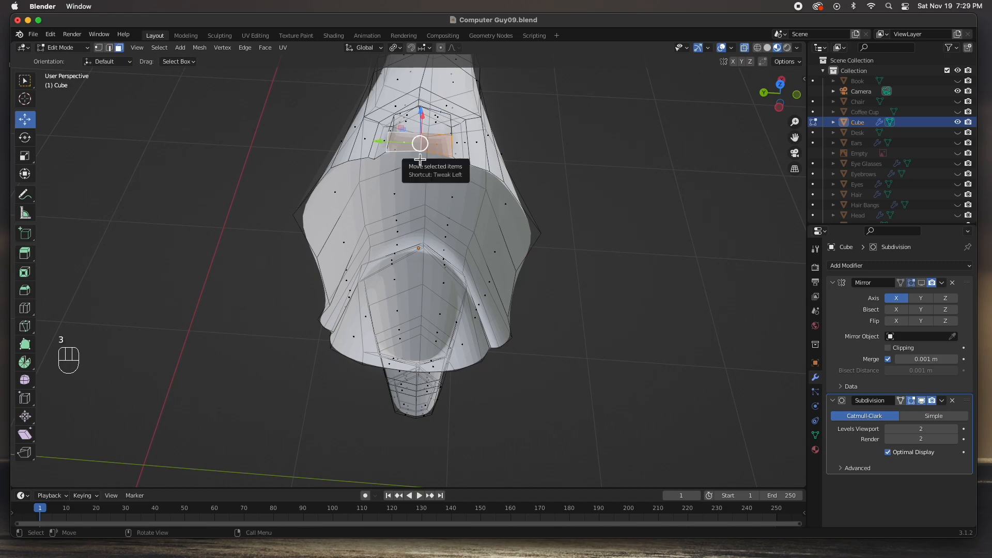
key("x")
left_click(416, 156)
middle_click_drag(578, 289, 431, 345)
Step: Flatten the half body's centre-seam vertices from neck to crotch with successive X scalings of 0.112 and 0.040
key("KP_3")
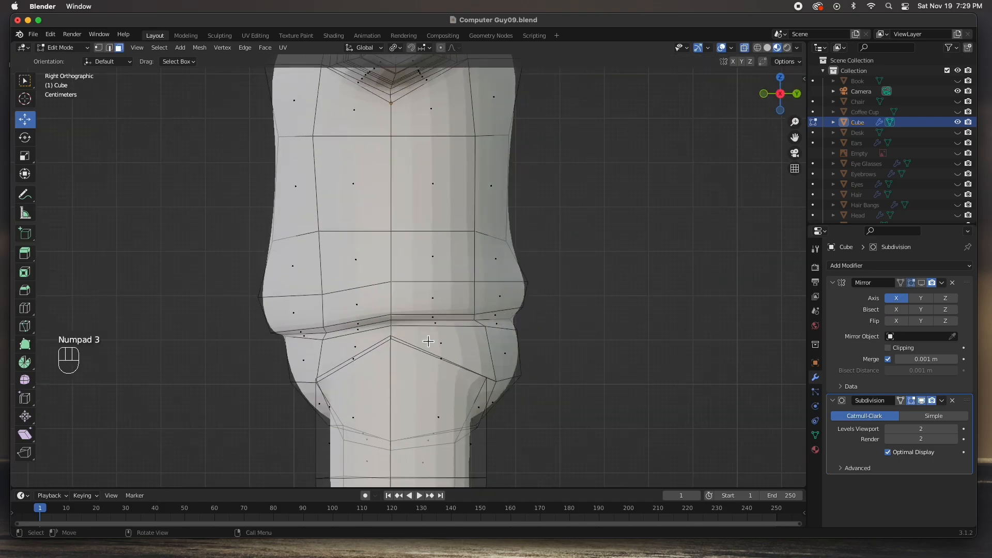
key("KP_1")
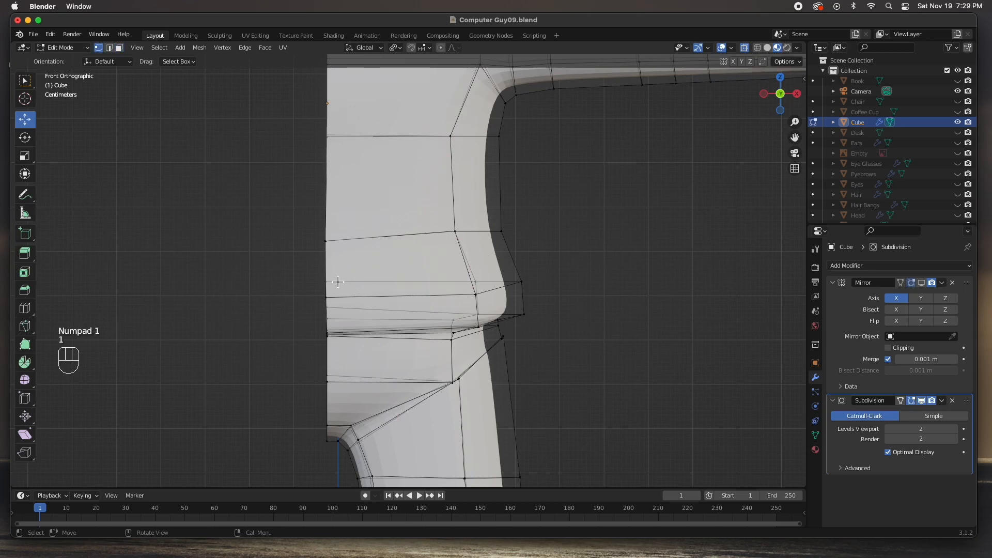
left_click_drag(301, 206, 335, 471)
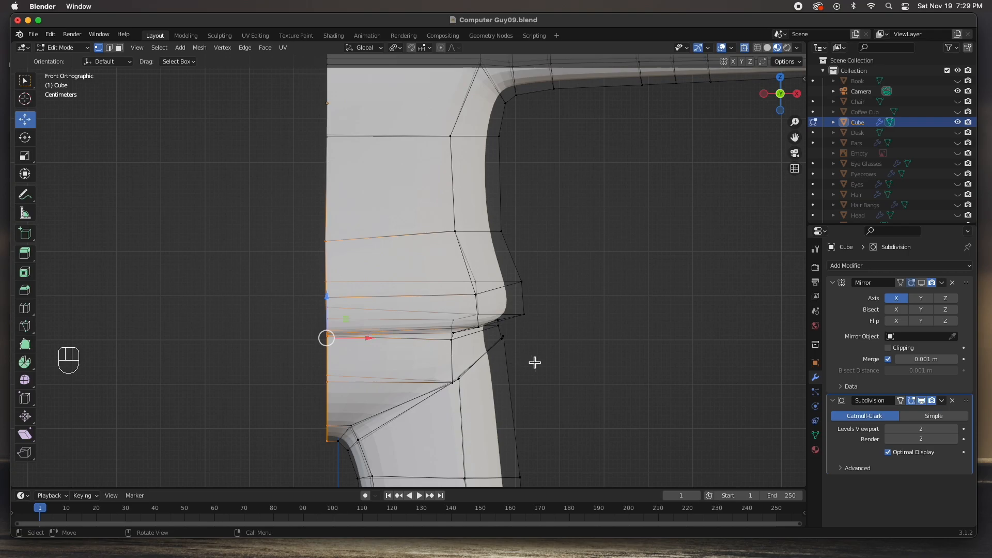
scroll(451, 346, "down", 4)
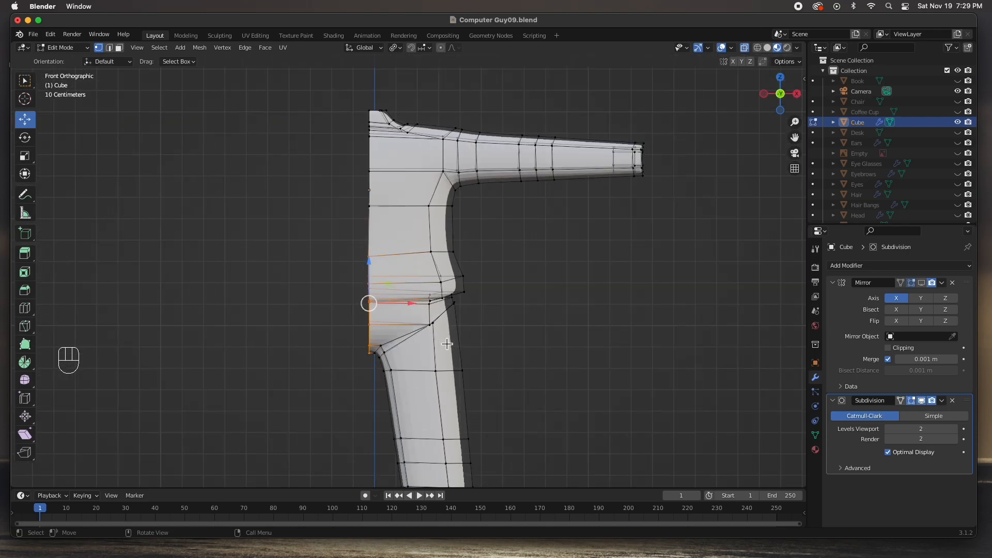
left_click_drag(360, 96, 377, 381)
scroll(420, 326, "up", 3)
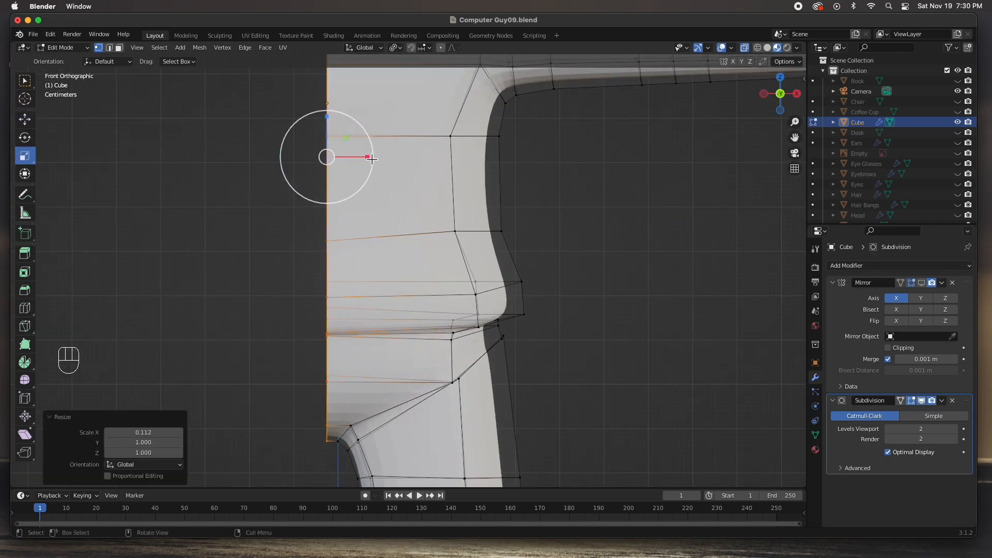
left_click_drag(372, 159, 327, 155)
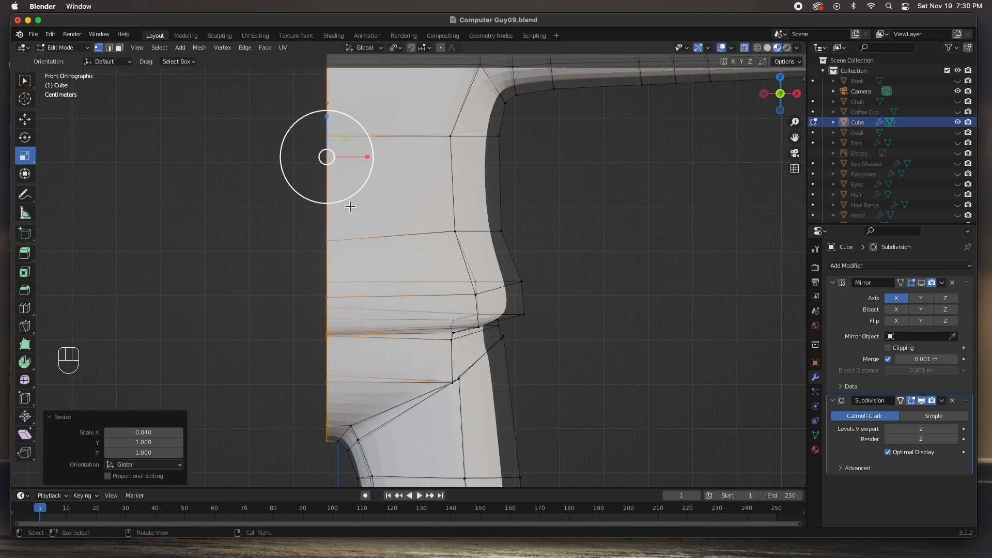
left_click(264, 288)
Step: Turn the body's Mirror modifier back on in the viewport, return to Object Mode and deselect the body
middle_click_drag(361, 303, 440, 317)
key("KP_1")
key("w")
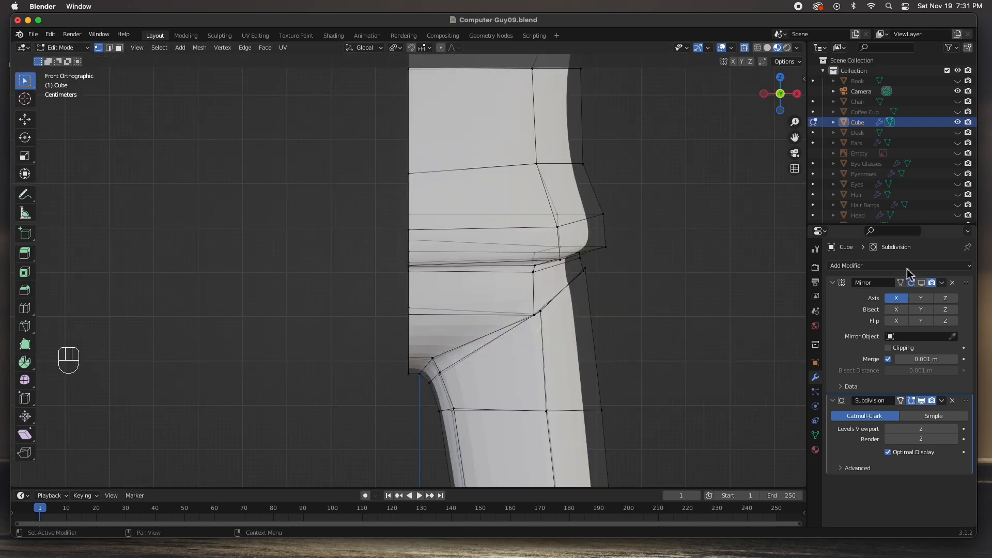
left_click(921, 283)
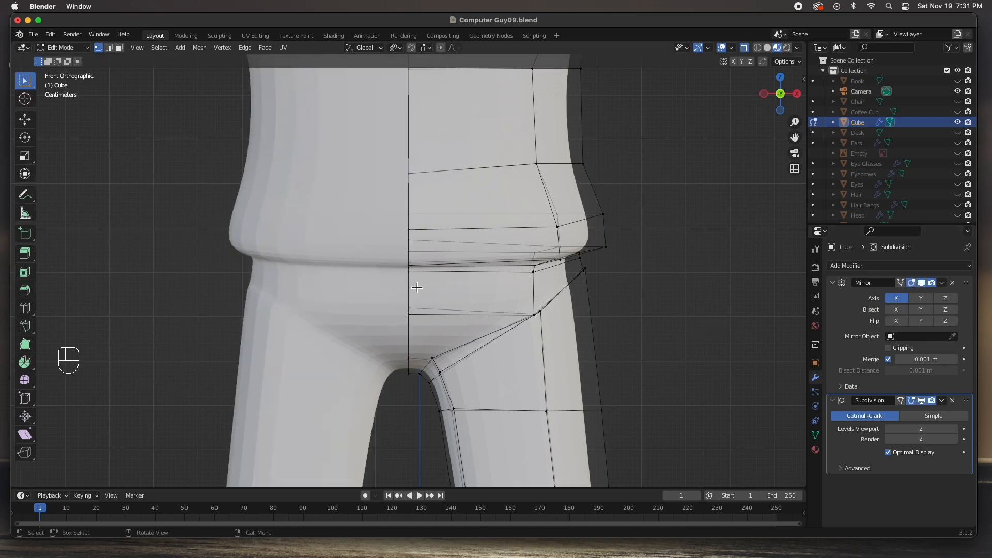
key("Tab")
left_click(655, 330)
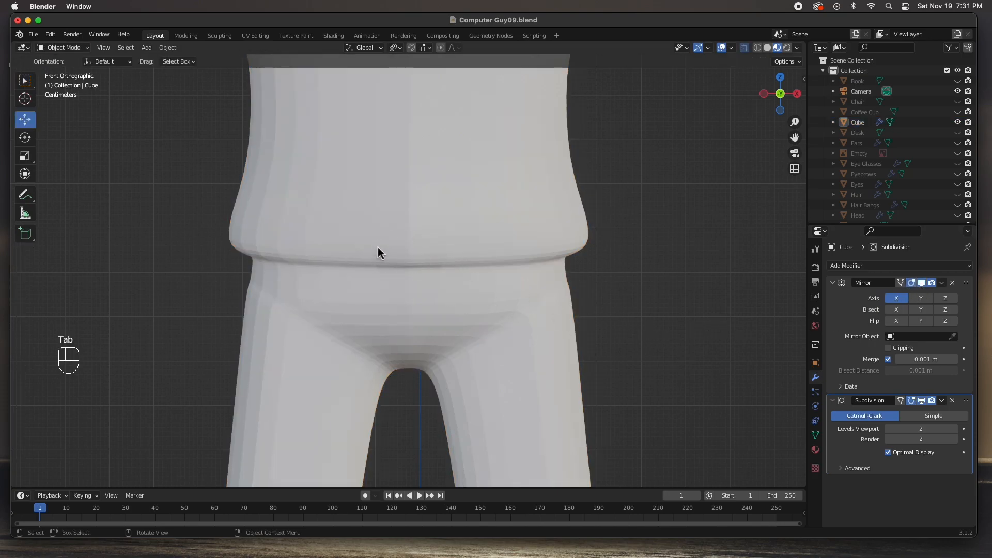
Step: Enable Clipping on the body's Mirror modifier and set its Merge distance to 0.014 m to close the centre seam
scroll(408, 253, "down", 5)
middle_click_drag(408, 253, 447, 343)
scroll(426, 177, "up", 4)
middle_click_drag(425, 178, 326, 193)
middle_click_drag(412, 248, 405, 274)
scroll(412, 277, "up", 4)
scroll(412, 278, "up", 1)
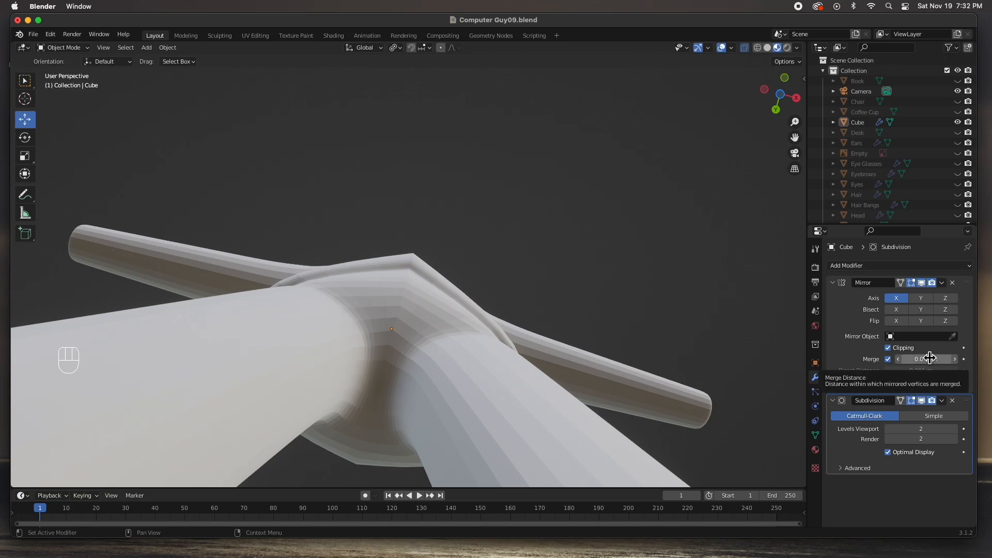
left_click_drag(923, 360, 936, 360)
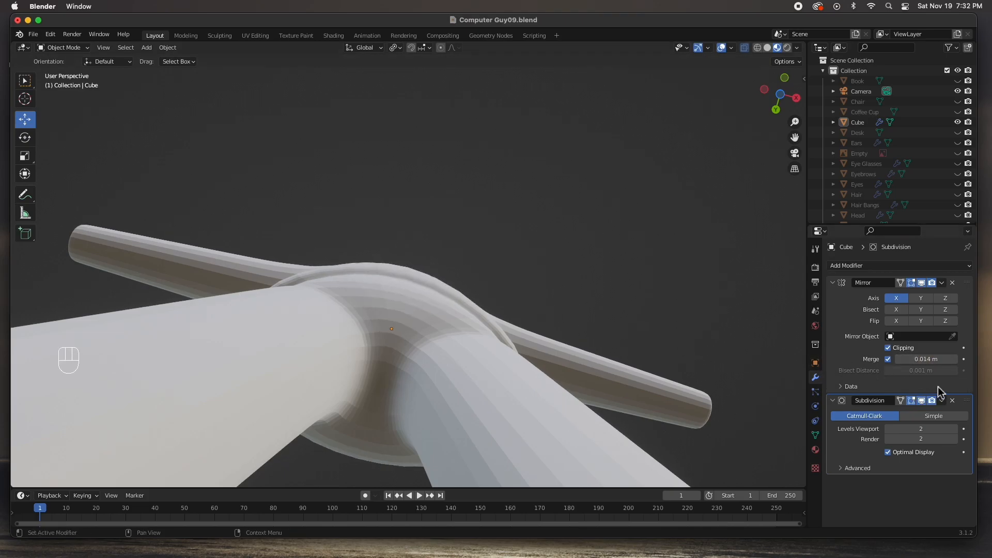
middle_click_drag(657, 319, 577, 370)
scroll(534, 301, "down", 3)
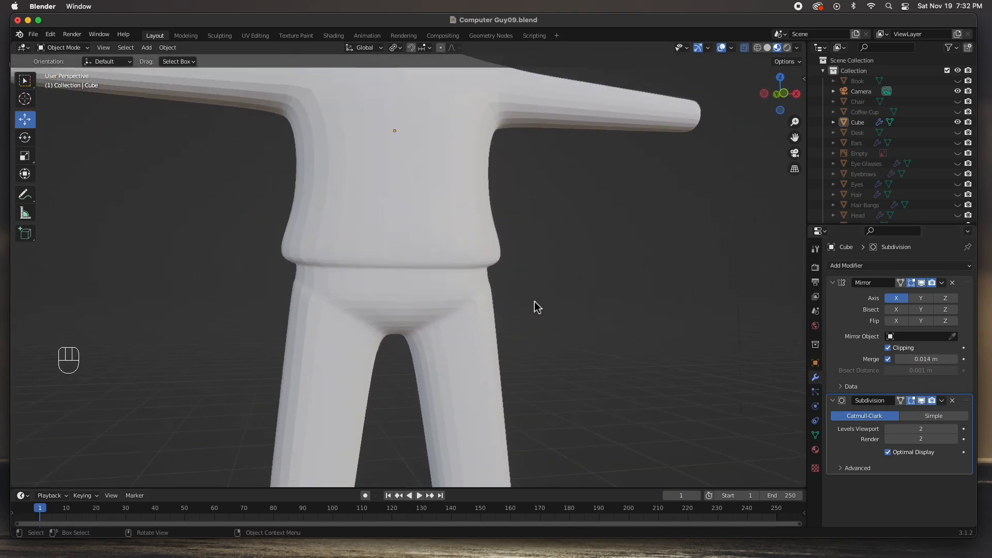
middle_click_drag(532, 301, 509, 316)
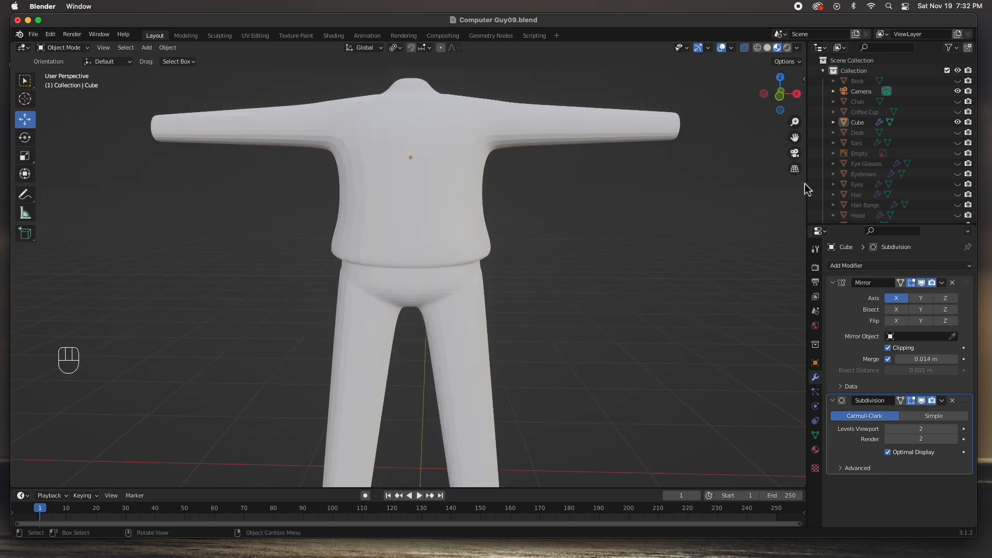
Step: Unhide the Ears, Eye Glasses, Eyebrows, Eyes, Hair, Hair Bangs and Head objects, keeping the Empty reference image hidden
left_click(958, 153)
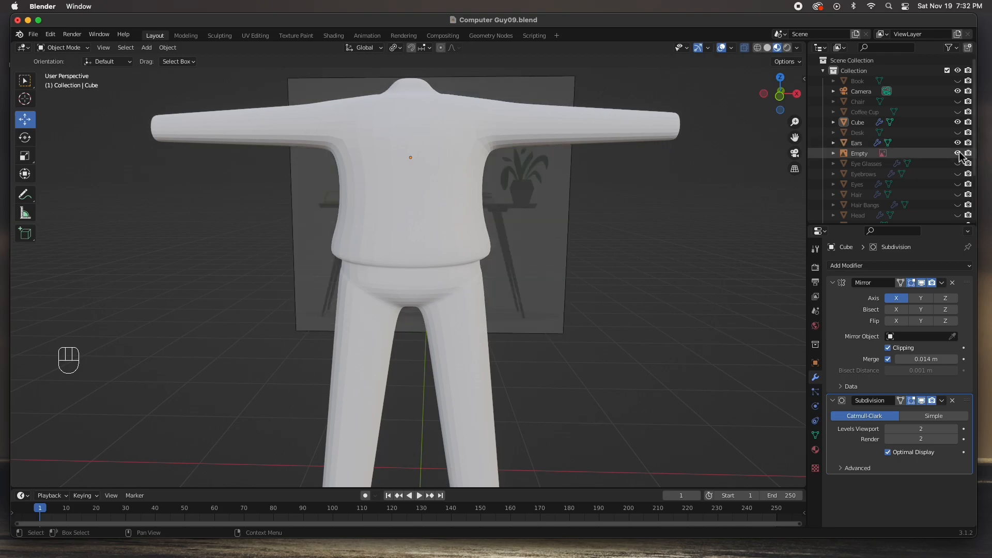
left_click(957, 153)
left_click(958, 163)
left_click(957, 173)
left_click_drag(960, 182, 948, 209)
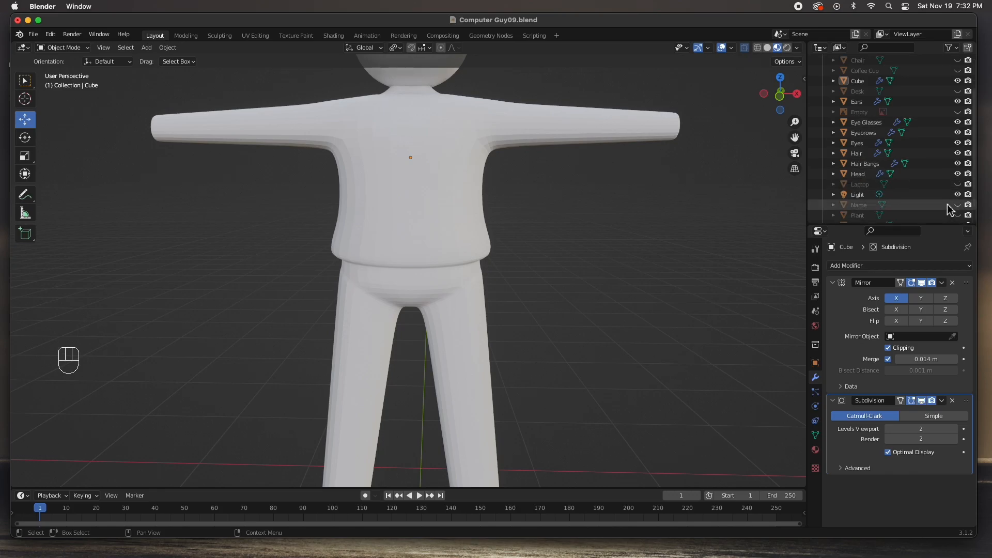
scroll(497, 153, "down", 4)
middle_click_drag(490, 203, 535, 268)
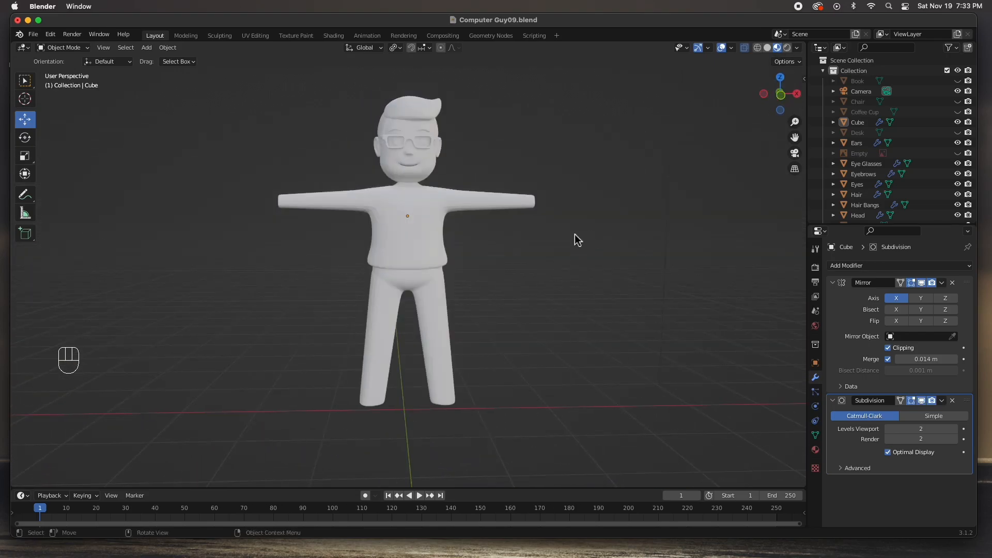